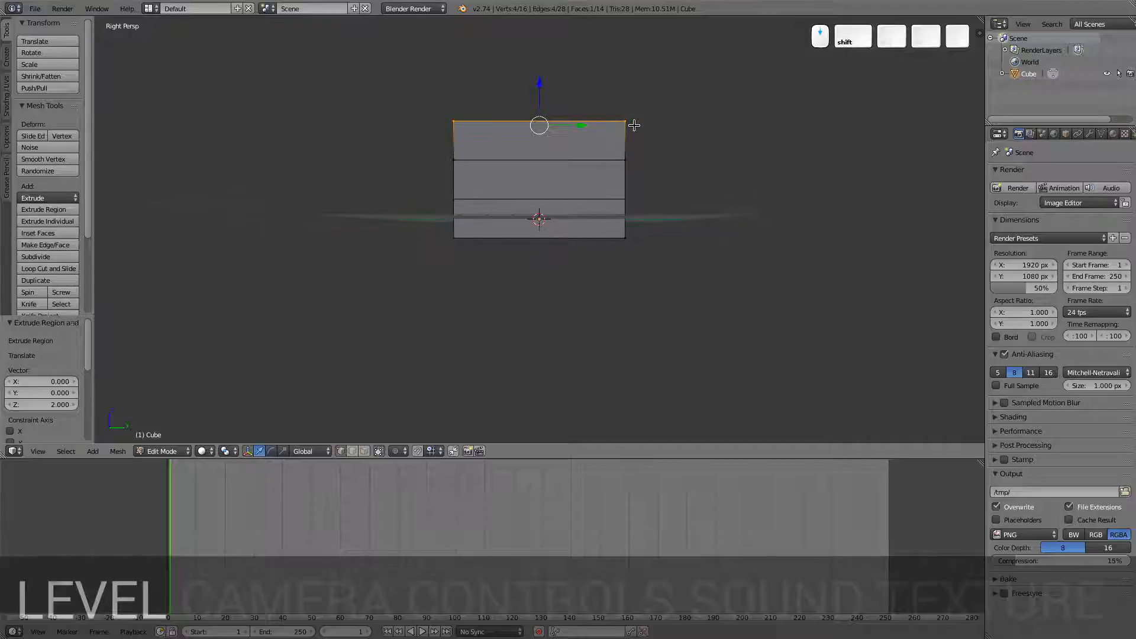
Step: Extrude the block's top face upward by 2 units
shift+middle_drag(634, 127, 633, 175)
key(e)
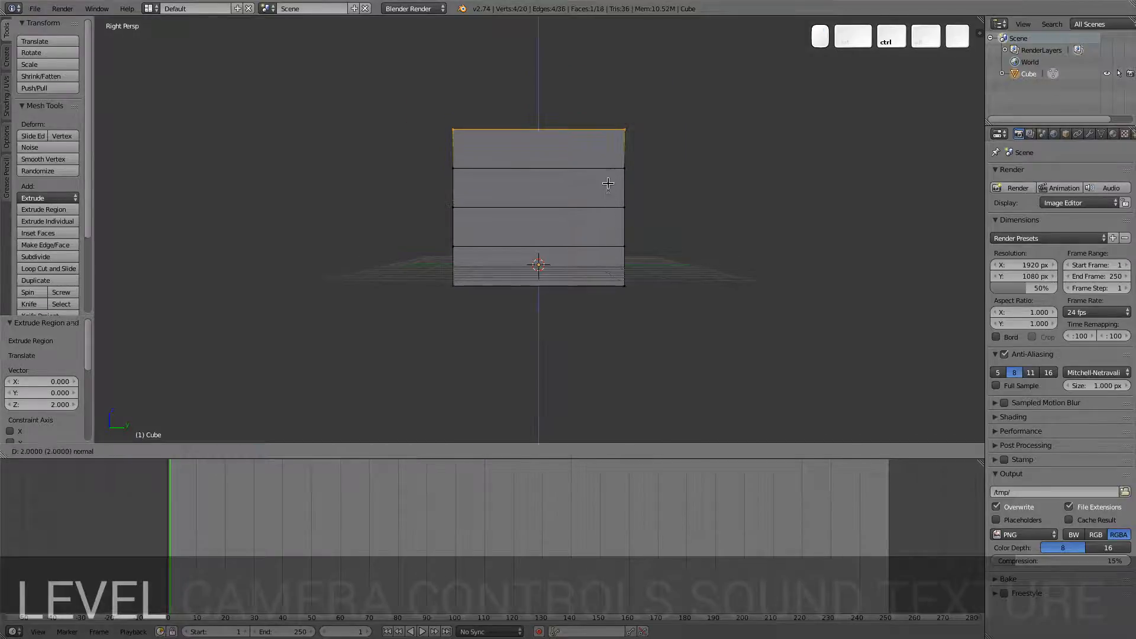
ctrl+click(608, 184)
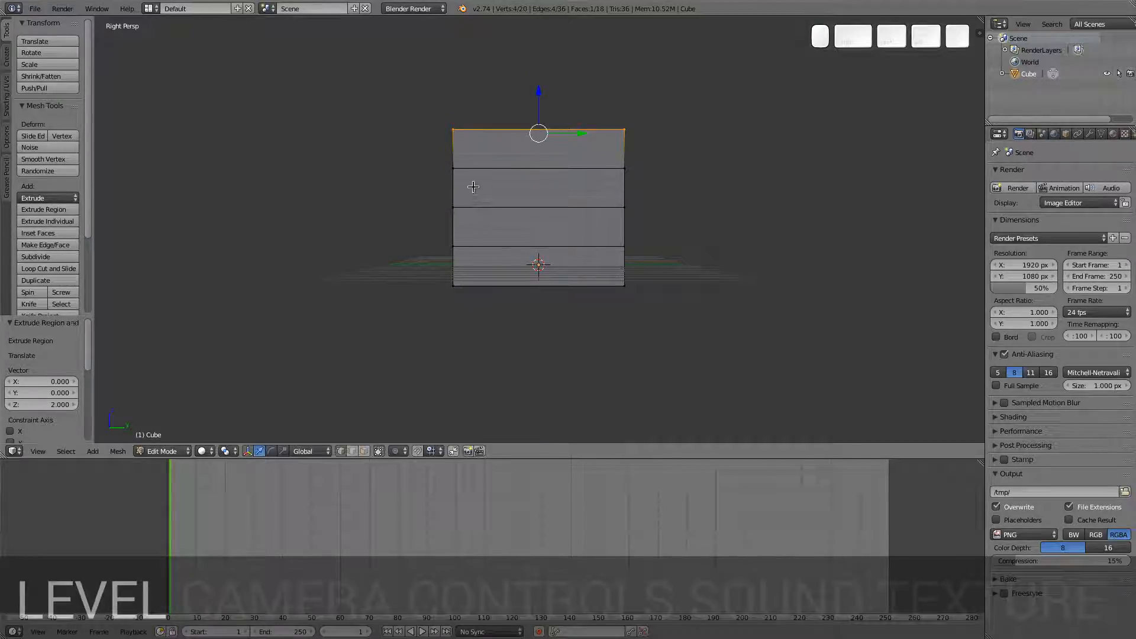
Step: Allow selecting hidden vertices and scale the lowest inner horizontal edge loop to about 1.09 along Y
key(a)
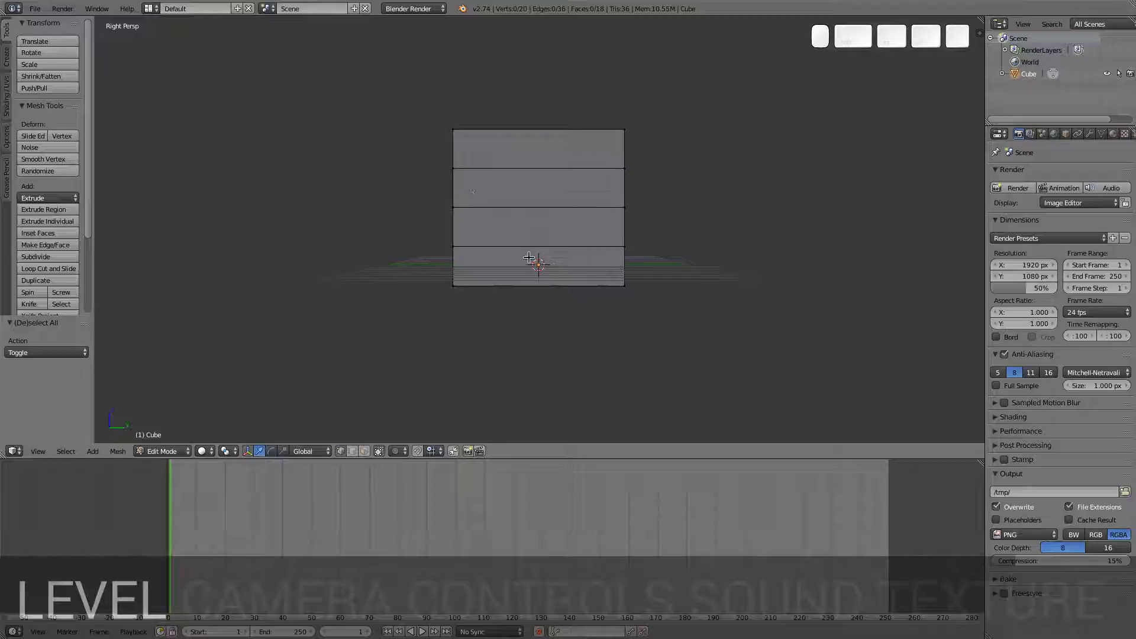
click(379, 451)
key(b)
drag(418, 235, 749, 257)
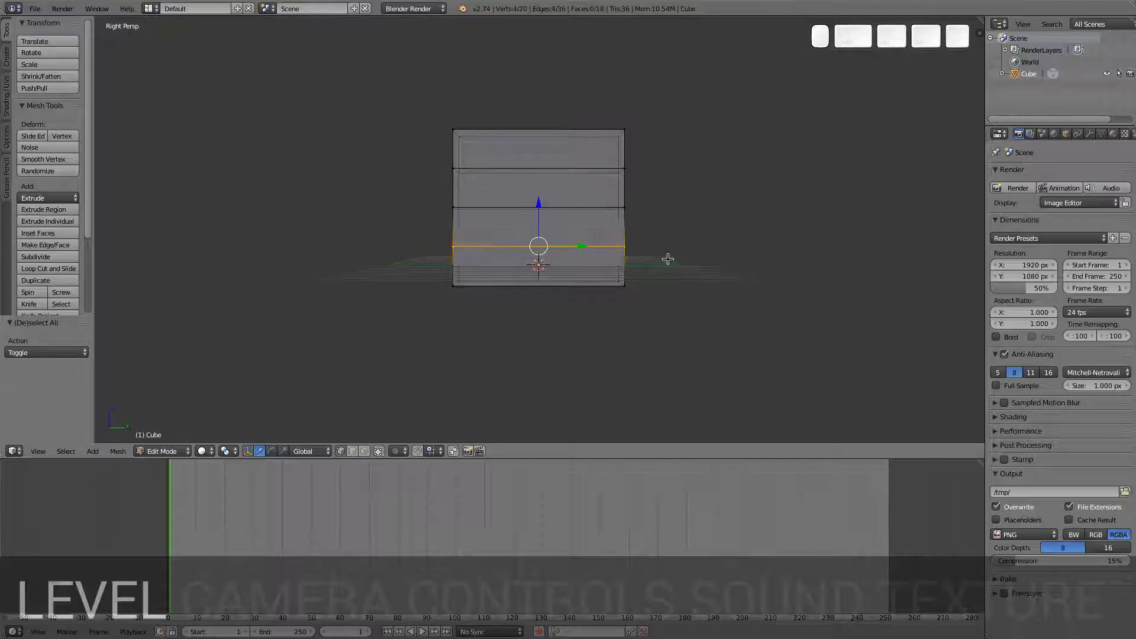
key(s)
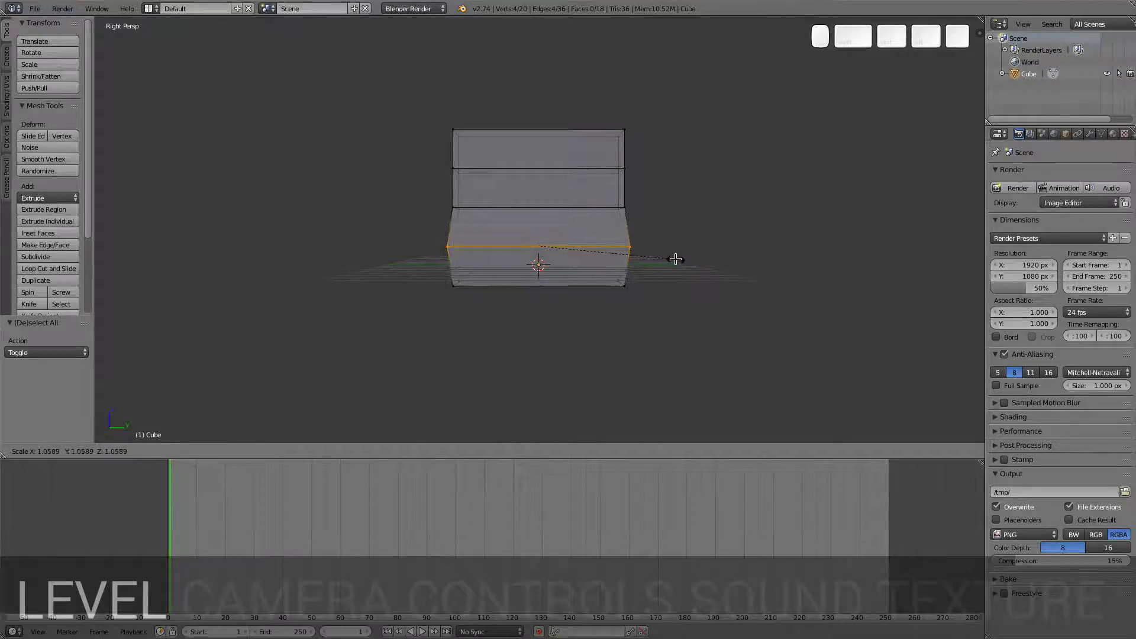
key(y)
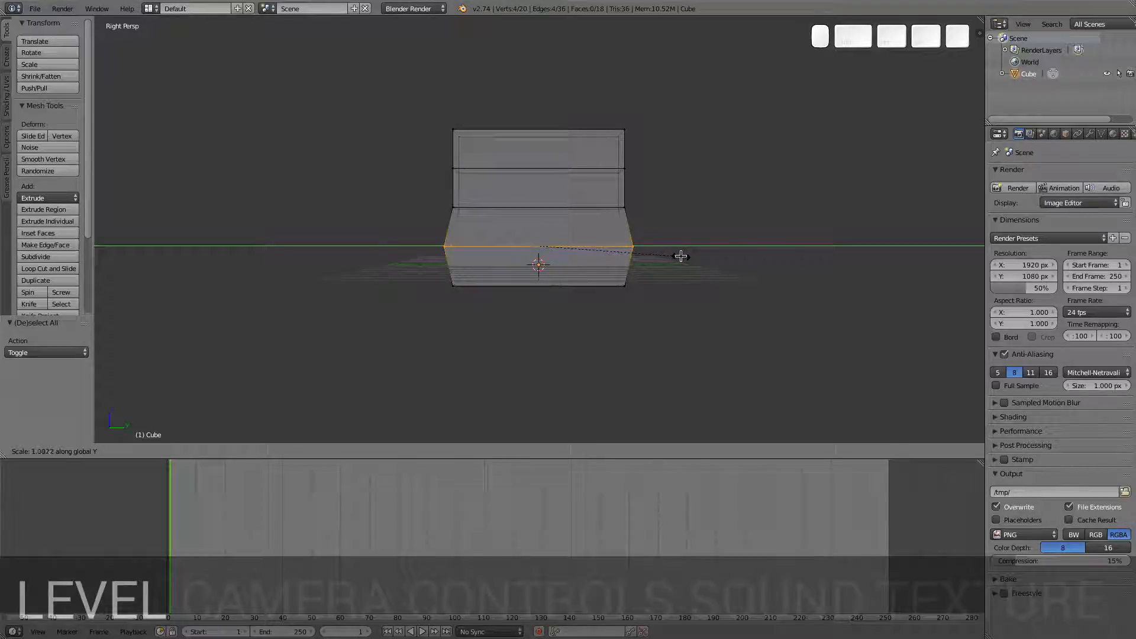
click(681, 256)
Step: Select the horizontal edge loop directly above the widened one, including the vertices at the back
key(a)
key(a)
key(b)
drag(651, 203, 360, 234)
key(y)
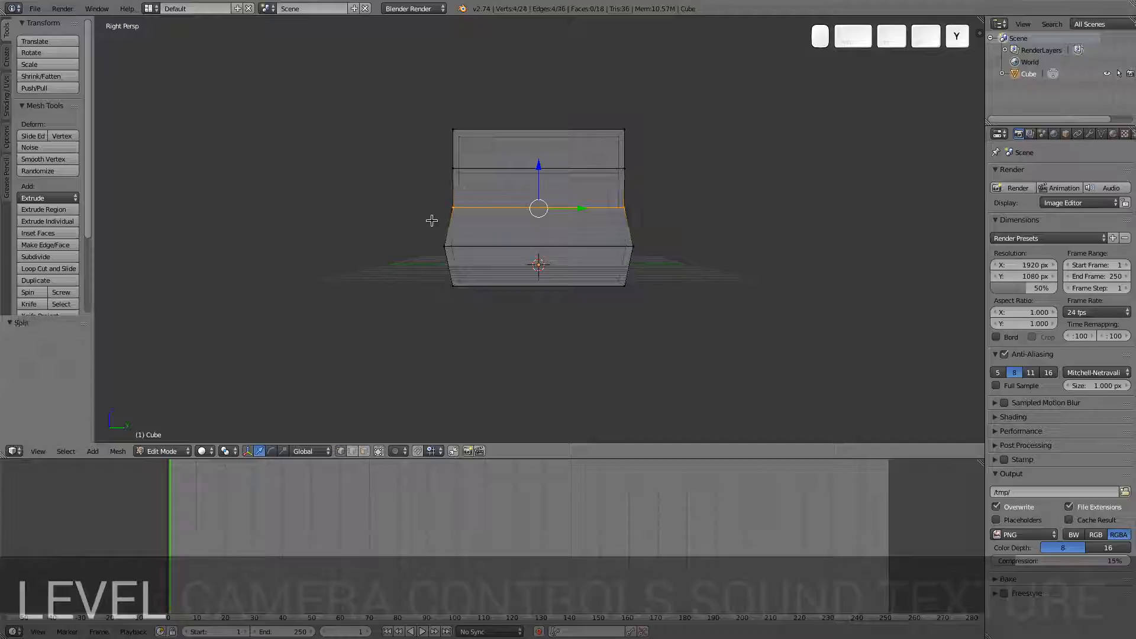
key(s)
key(y)
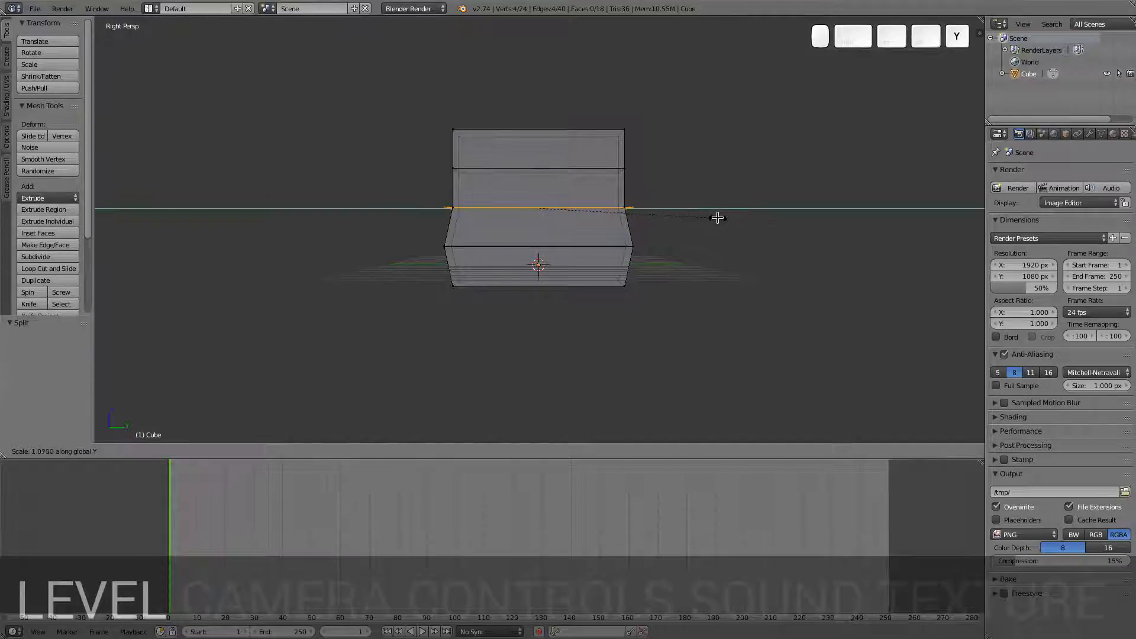
right_click(720, 217)
key(ctrl+z)
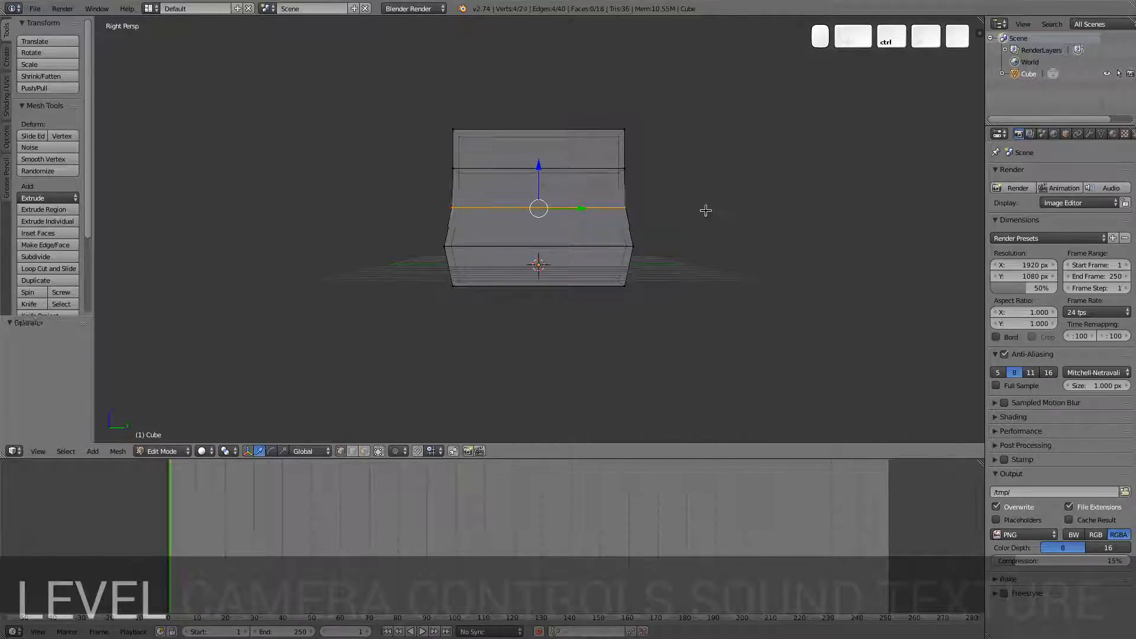
Step: Scale the selected middle edge loop to about 1.17 along Y
key(s)
key(y)
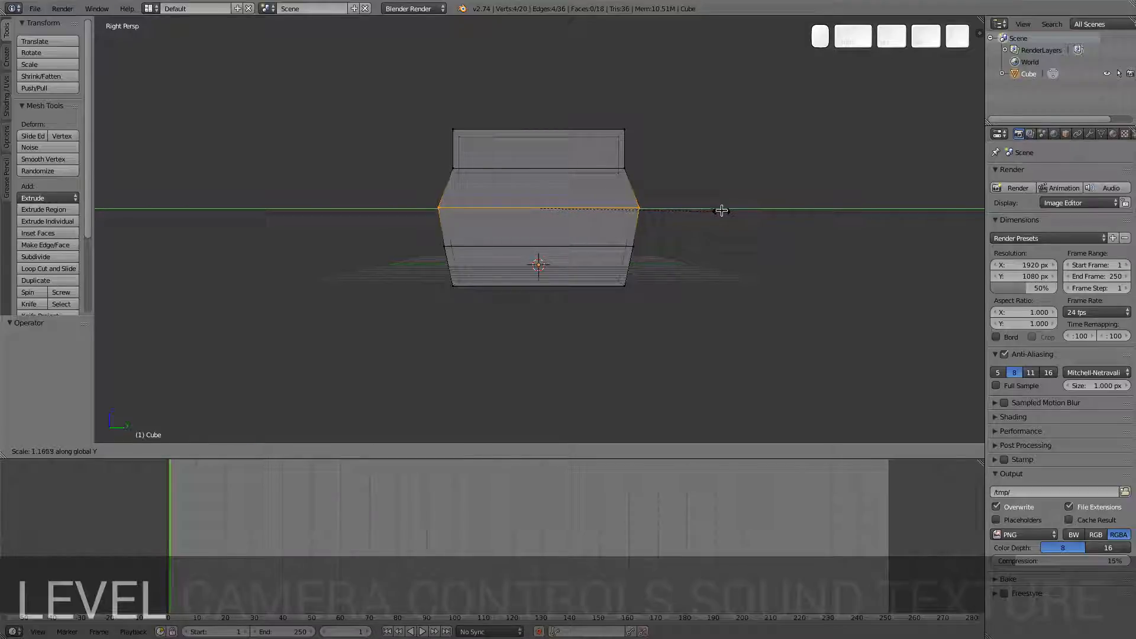
click(726, 211)
Step: Select the edge loop just below the top face and scale it to about 1.13 along Y
key(a)
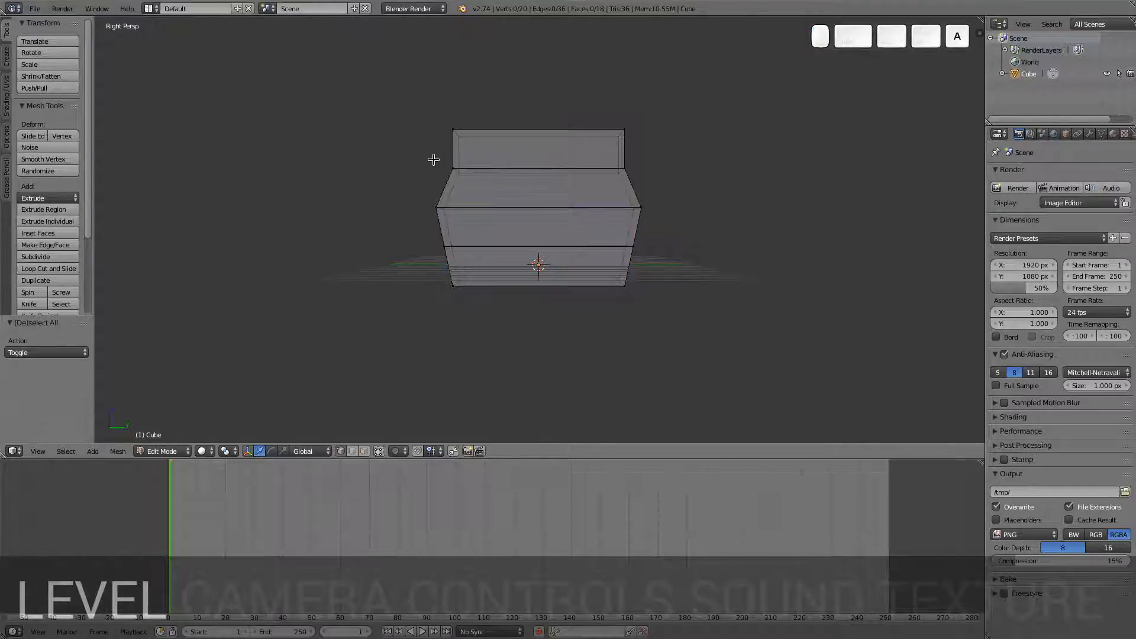
key(b)
drag(422, 157, 712, 176)
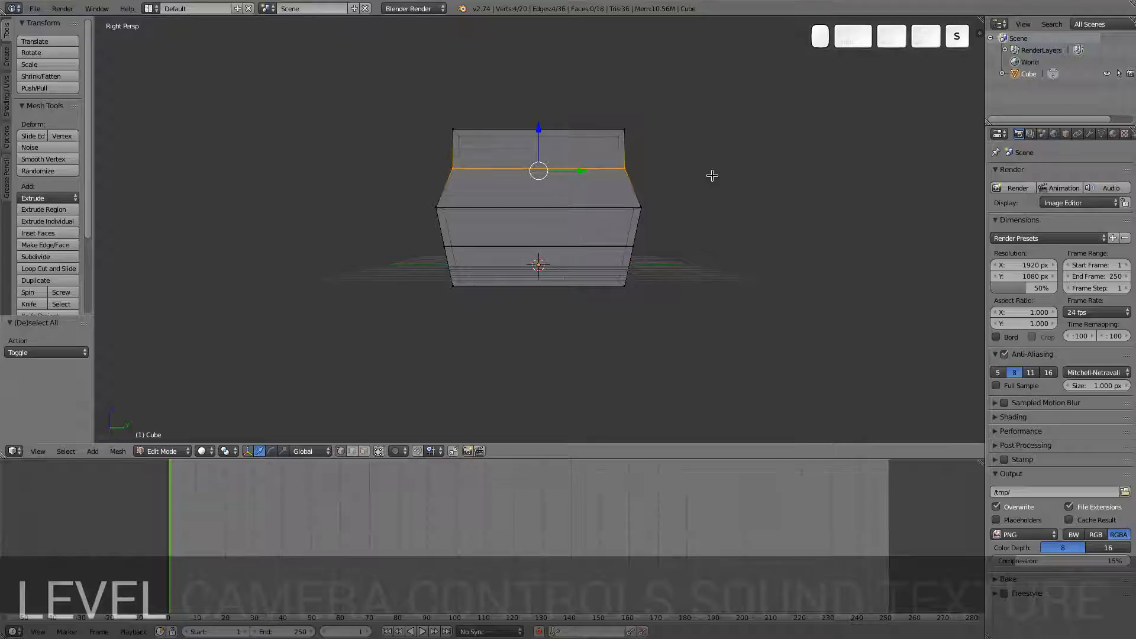
key(s)
key(y)
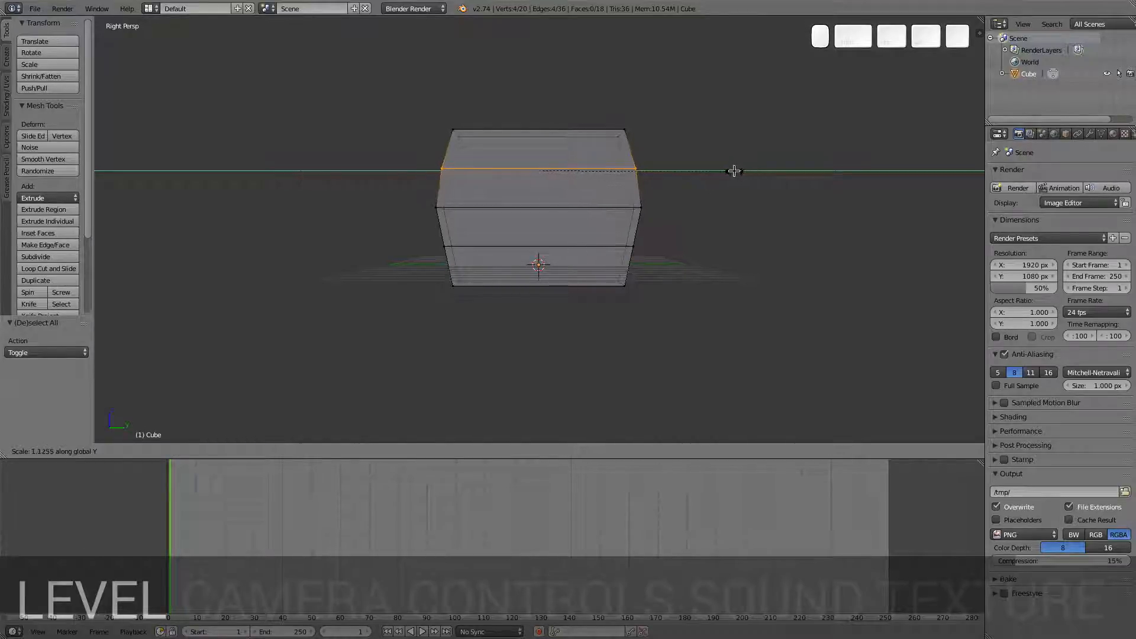
click(734, 170)
Step: Select the block's top face and narrow it to about 0.78 along Y
key(a)
key(b)
drag(419, 101, 732, 140)
key(s)
key(y)
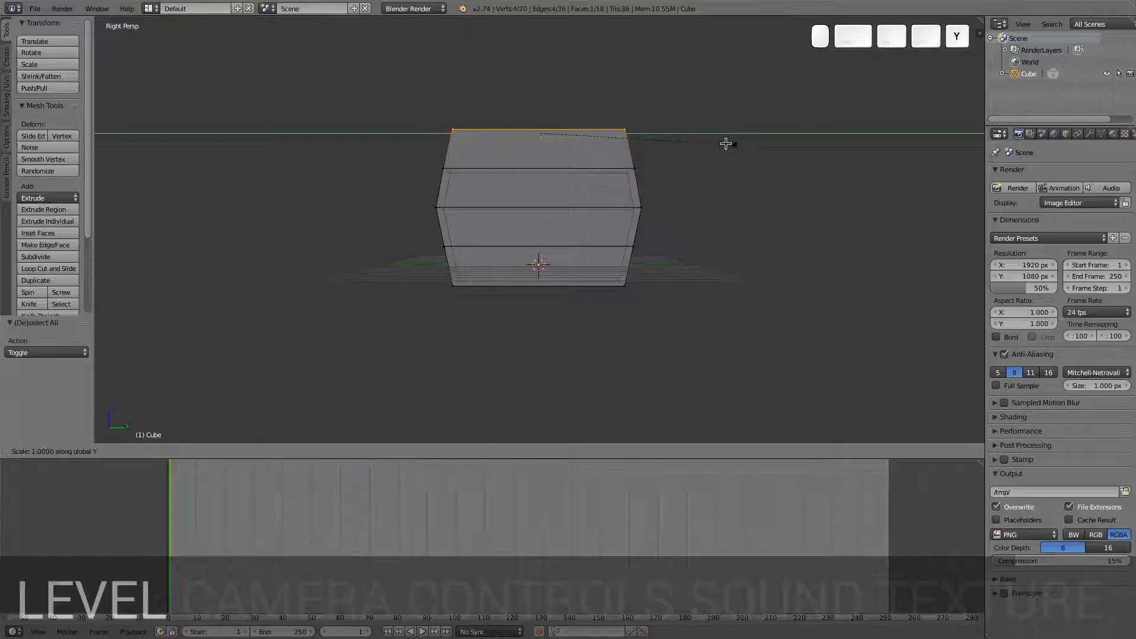
click(687, 137)
key(r)
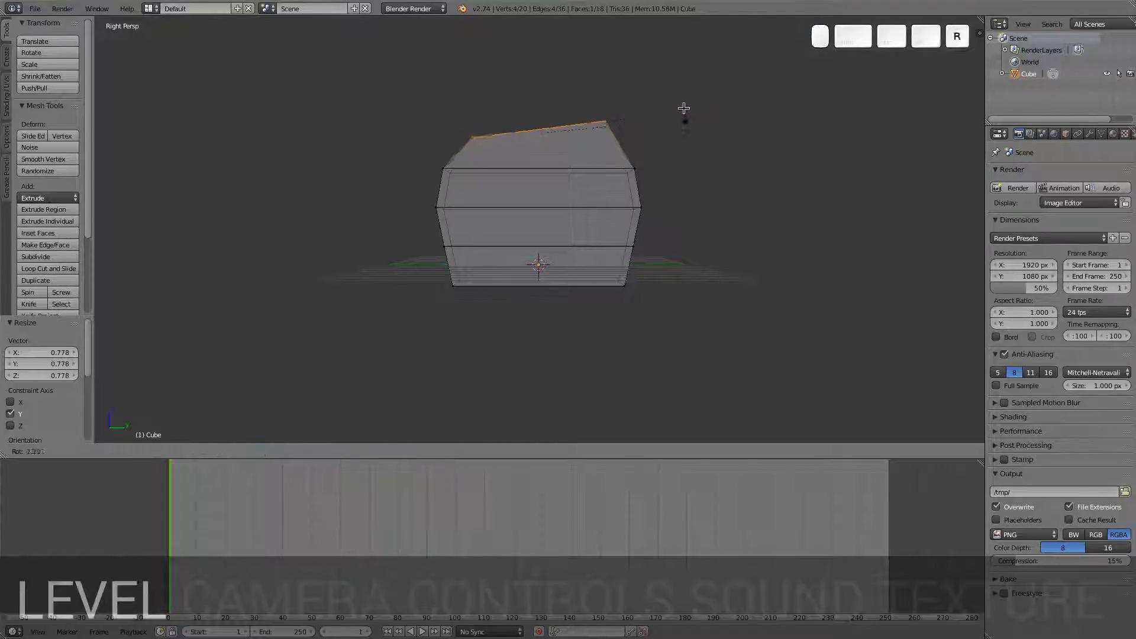
key(Escape)
Step: Extrude the top face upward by about 1.6 units and scale it to about 0.37 along Y
key(e)
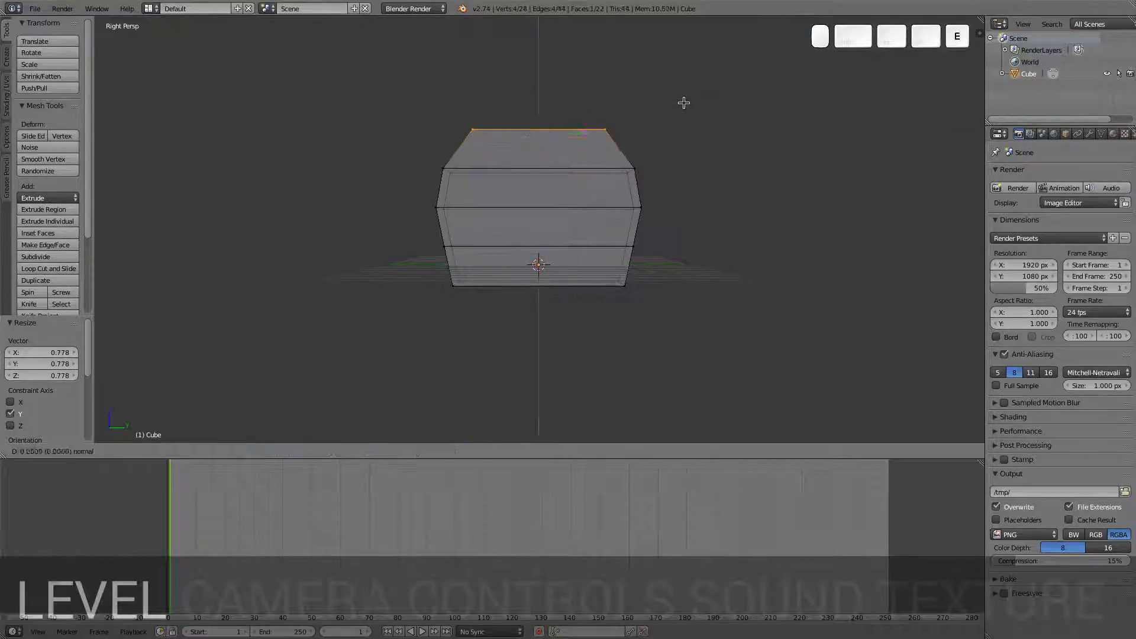
click(678, 87)
key(s)
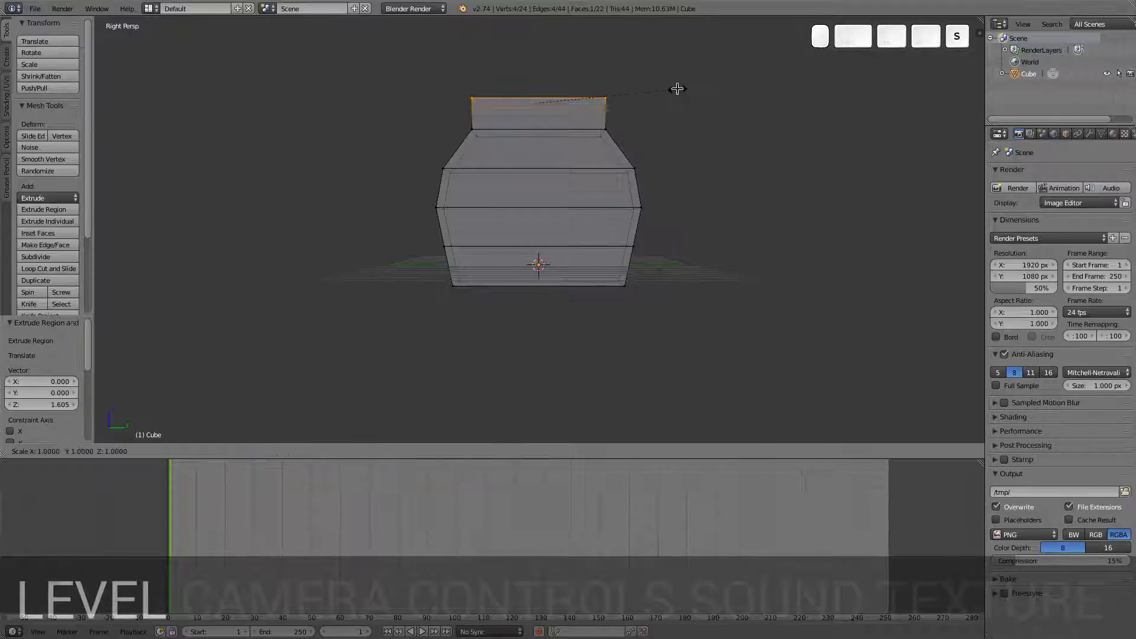
key(y)
click(591, 96)
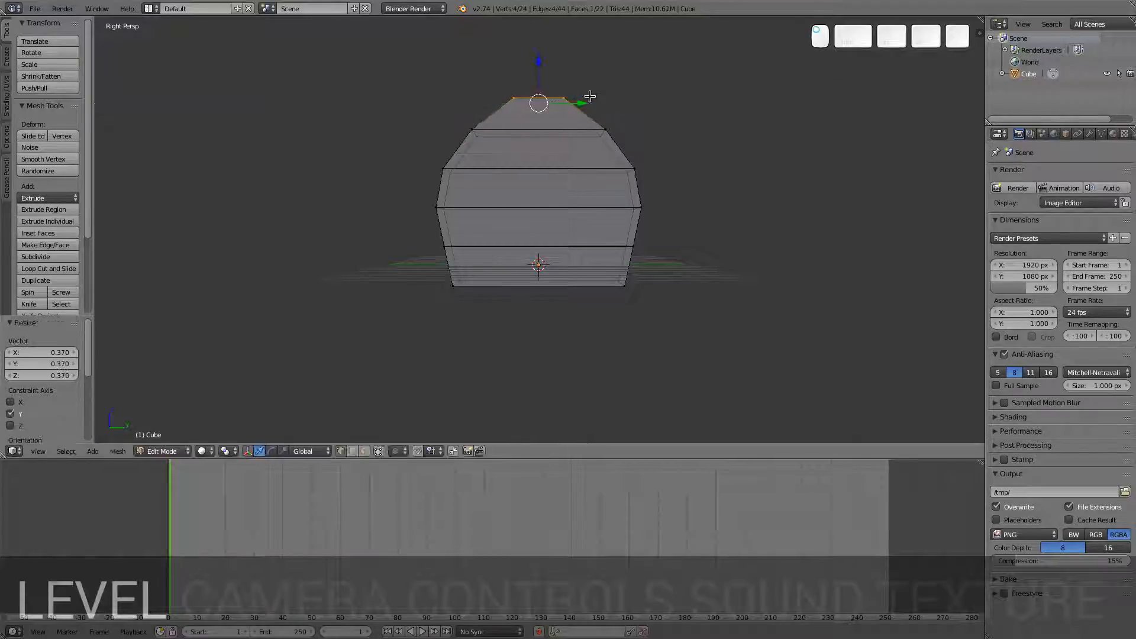
Step: Switch the viewport to the front orthographic view and clear the mesh selection
mouse_move(566, 223)
middle_down()
mouse_move(723, 229)
mouse_move(628, 237)
mouse_move(556, 221)
middle_up()
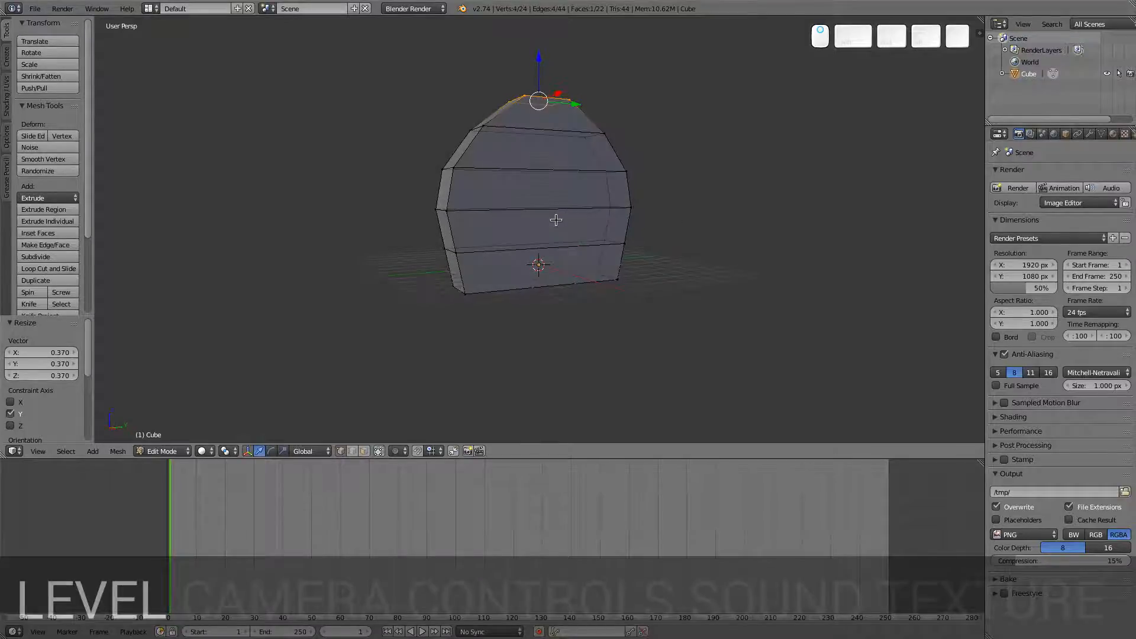
key(a)
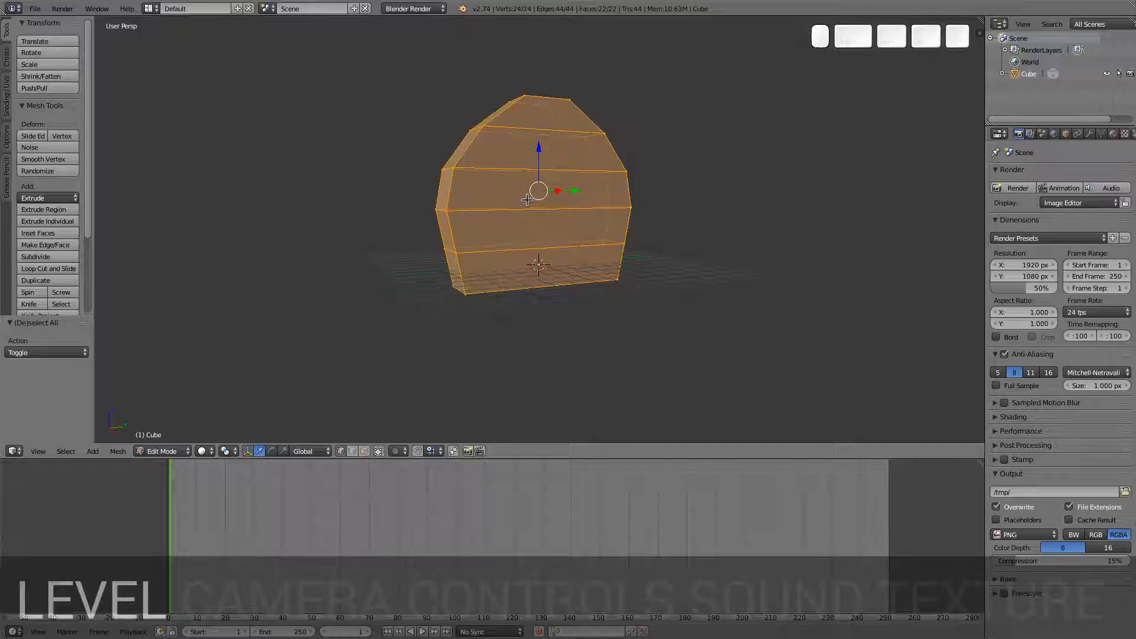
middle_drag(537, 175, 584, 189)
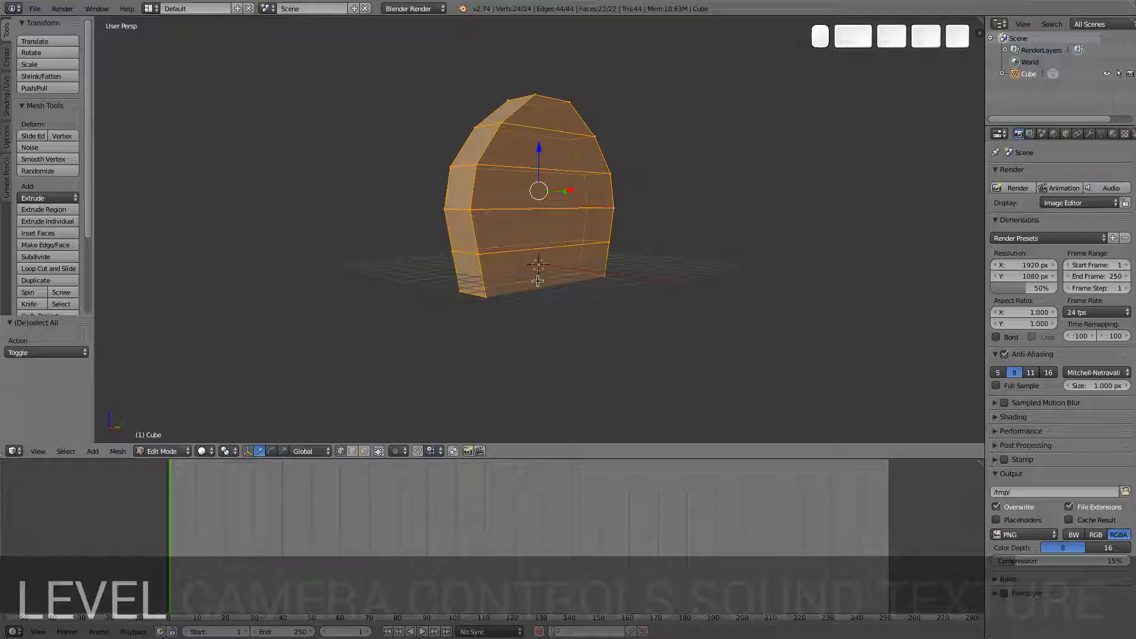
middle_drag(505, 284, 574, 282)
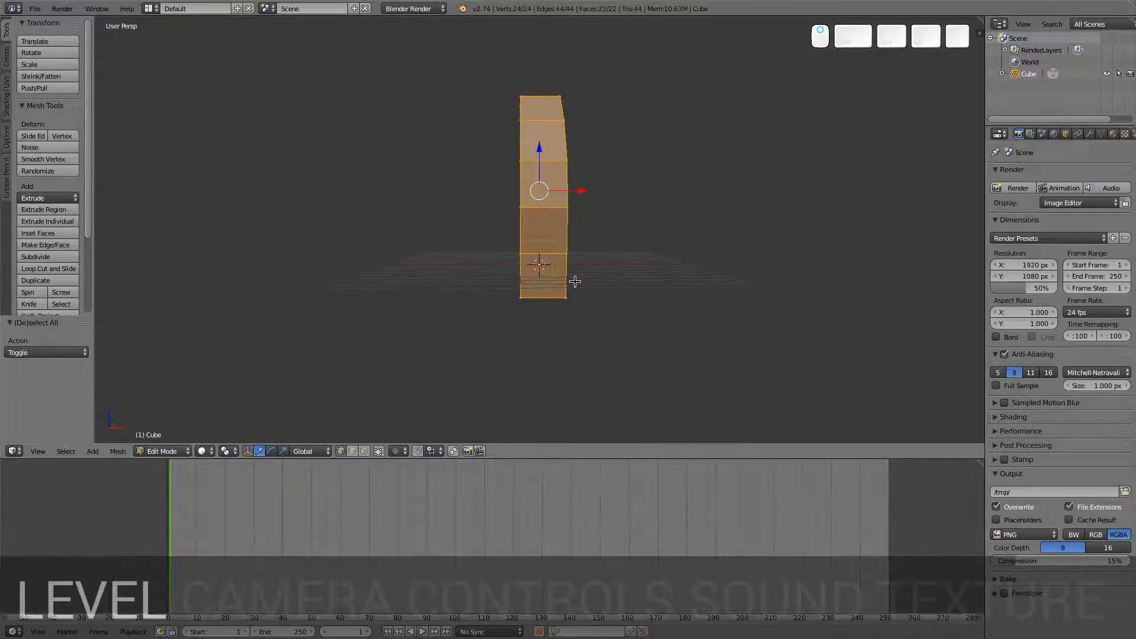
key(KP_1)
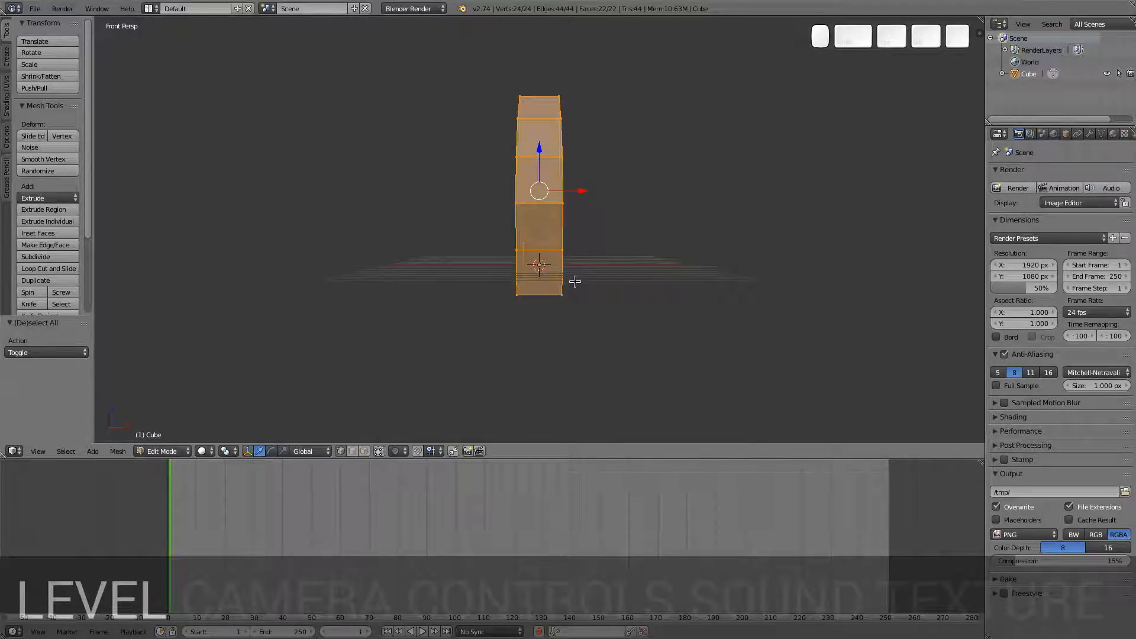
key(a)
key(KP_5)
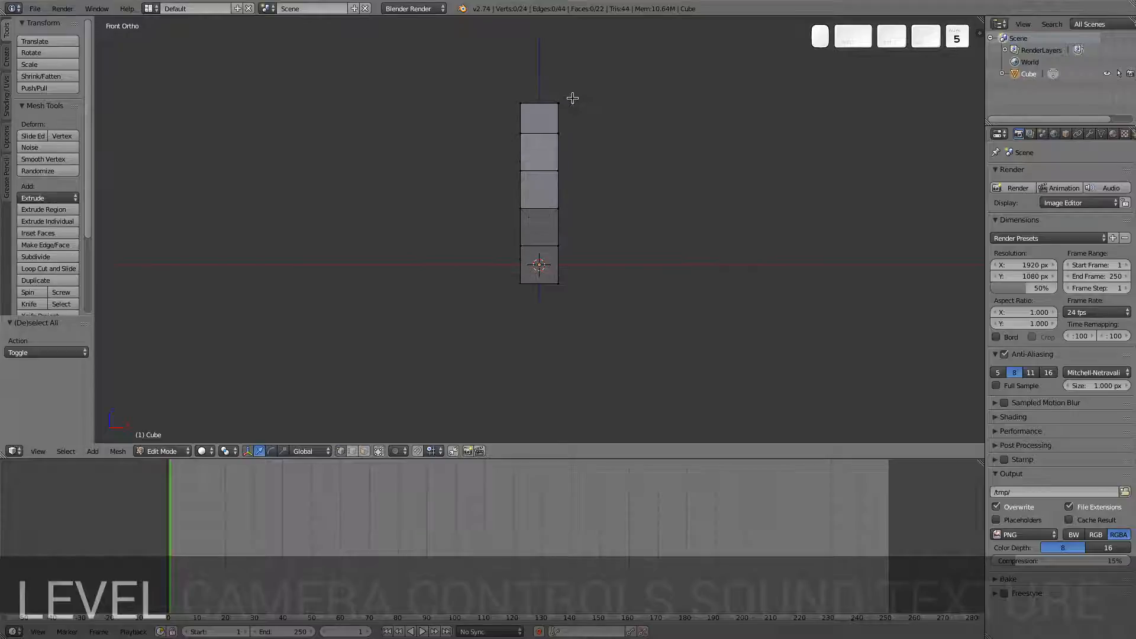
Step: Select all vertices on the arch's positive X side and extrude them 8 units along X
key(b)
drag(603, 67, 545, 394)
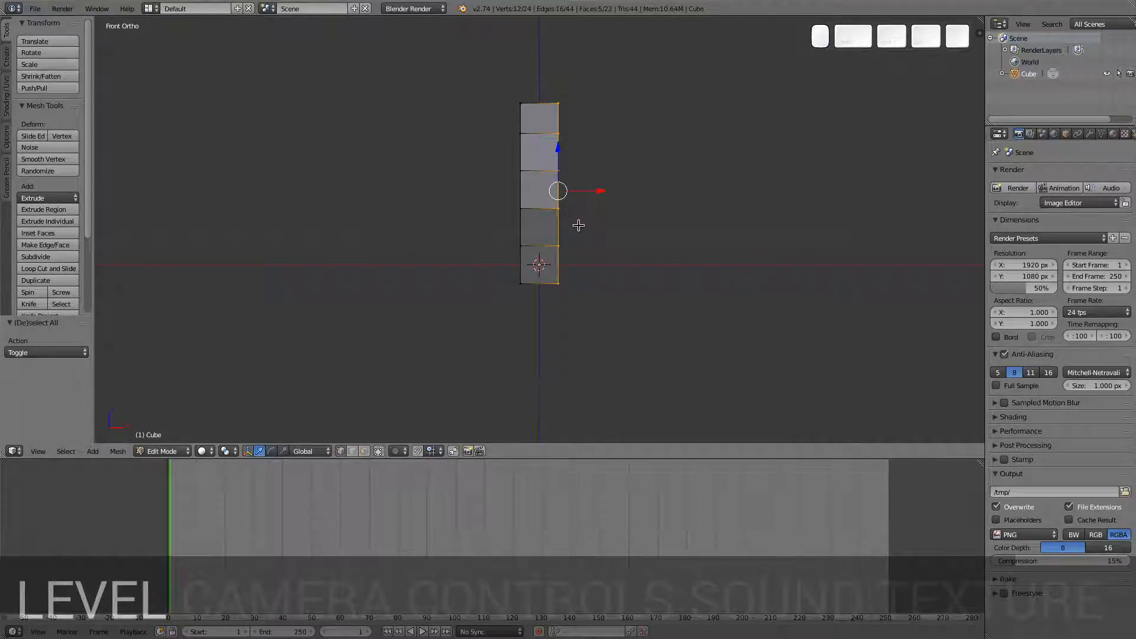
key(e)
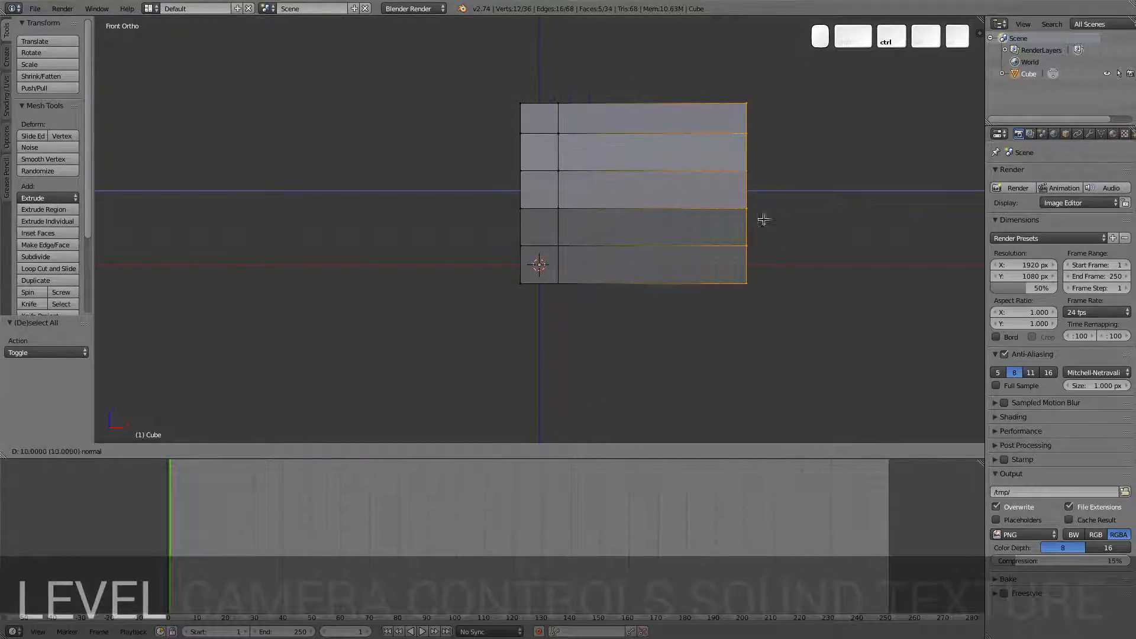
right_click(674, 208)
scroll(660, 218, down, 3)
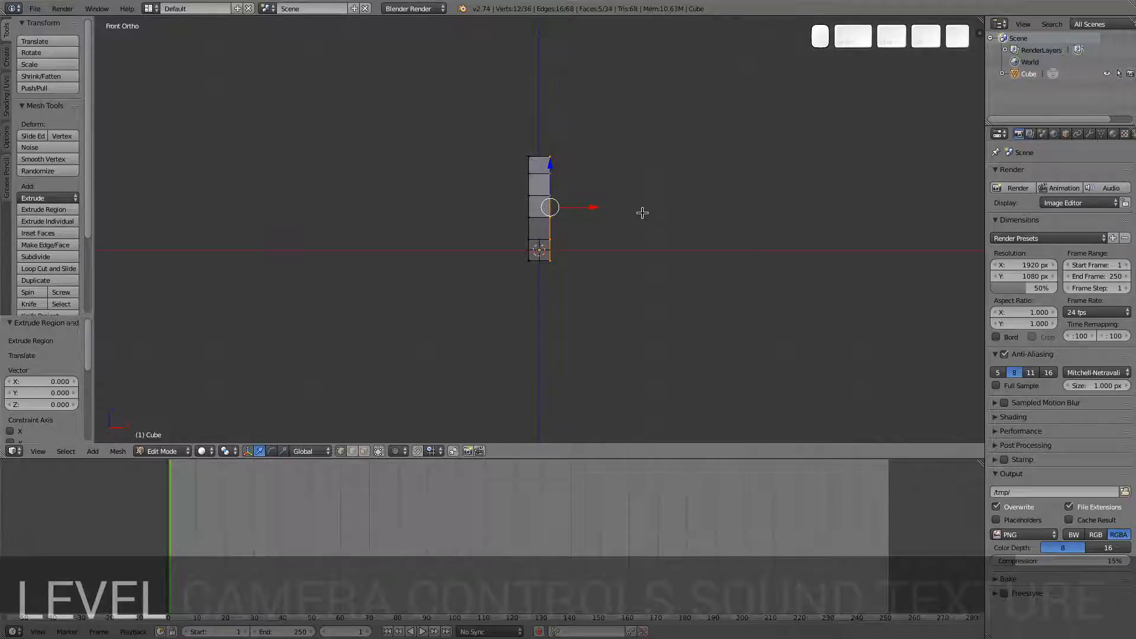
key(g)
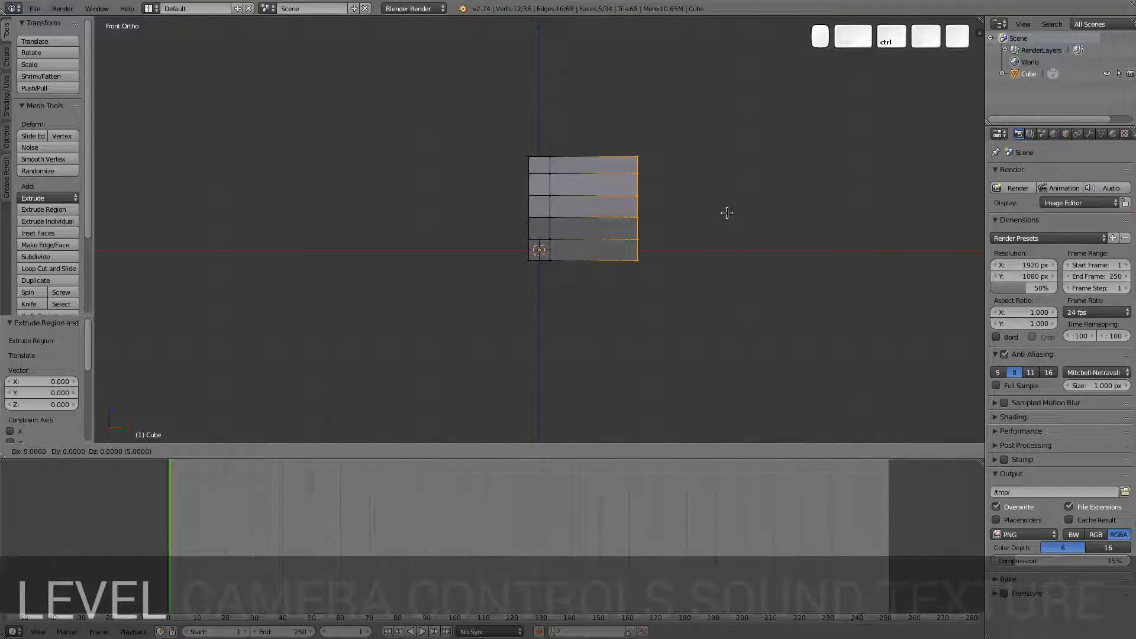
right_click(727, 213)
Step: Extrude the positive X end five more times in alternating segments of 2, 8, 2, 8 and 2 units
key(e)
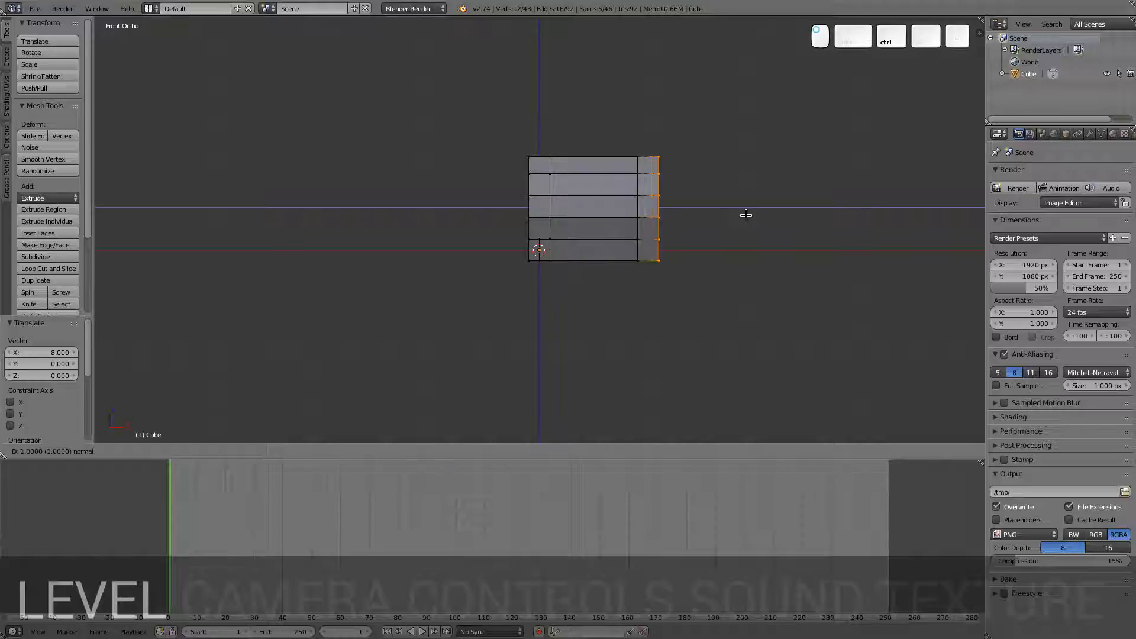
click(742, 214)
key(e)
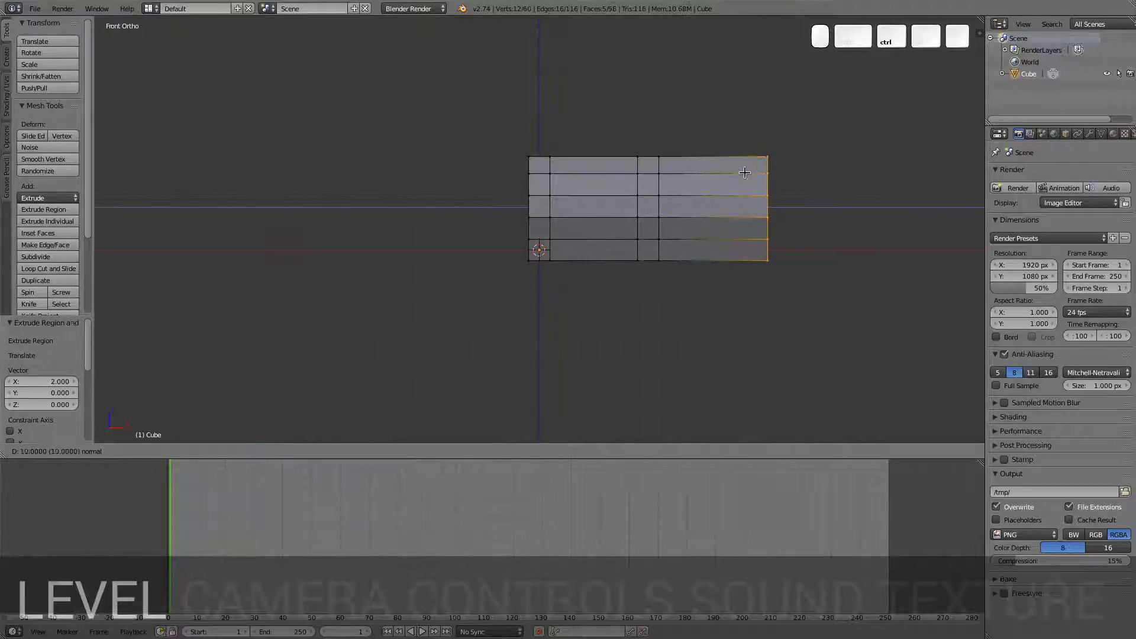
click(737, 176)
key(e)
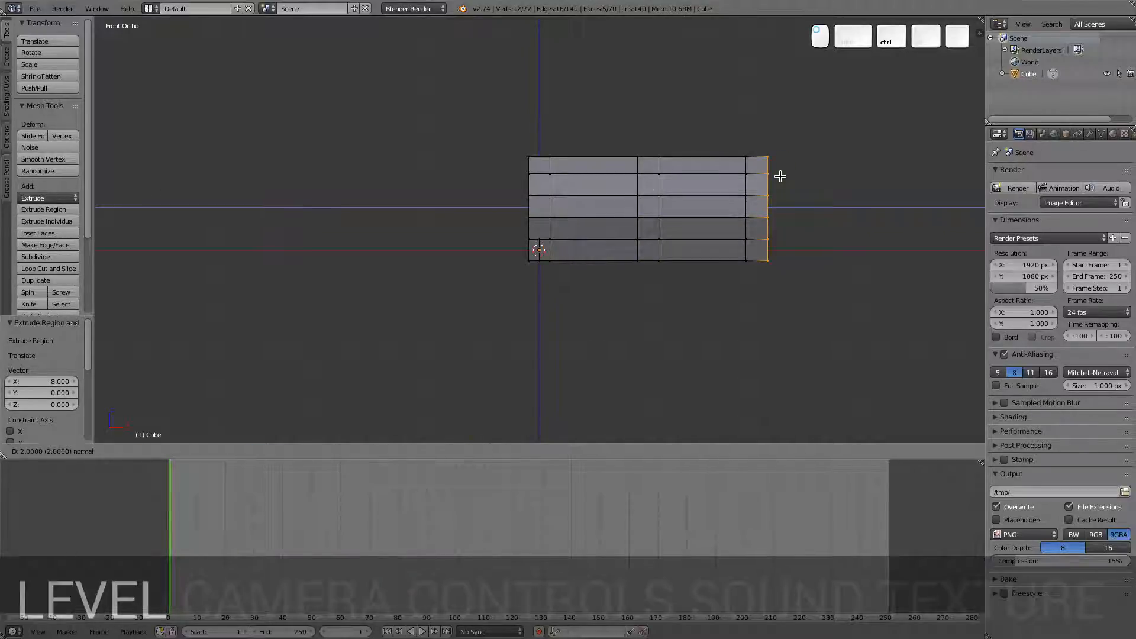
click(780, 176)
key(e)
click(867, 176)
key(e)
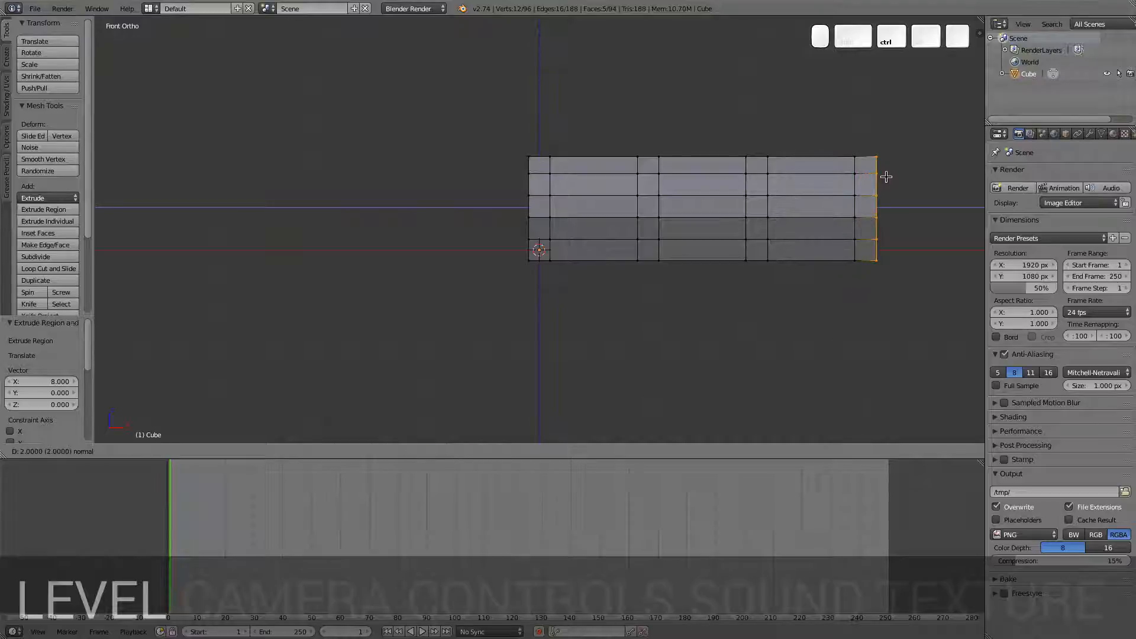
click(886, 176)
Step: Lengthen the arch with two further extrusions of 8 and 2 units along X
shift+middle_drag(795, 221, 430, 225)
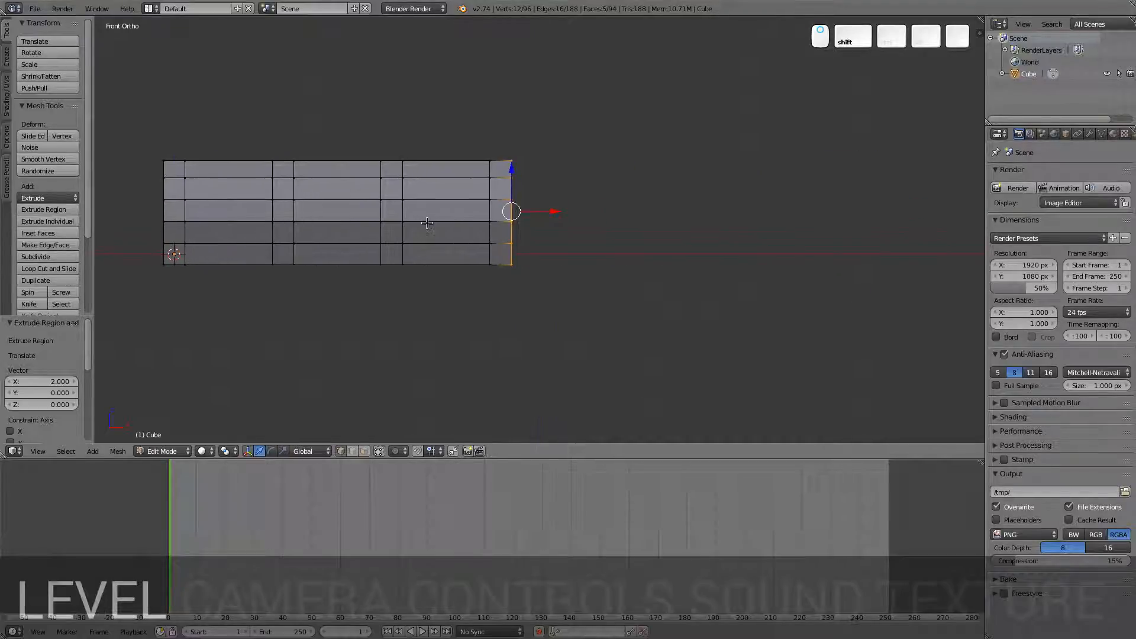
key(e)
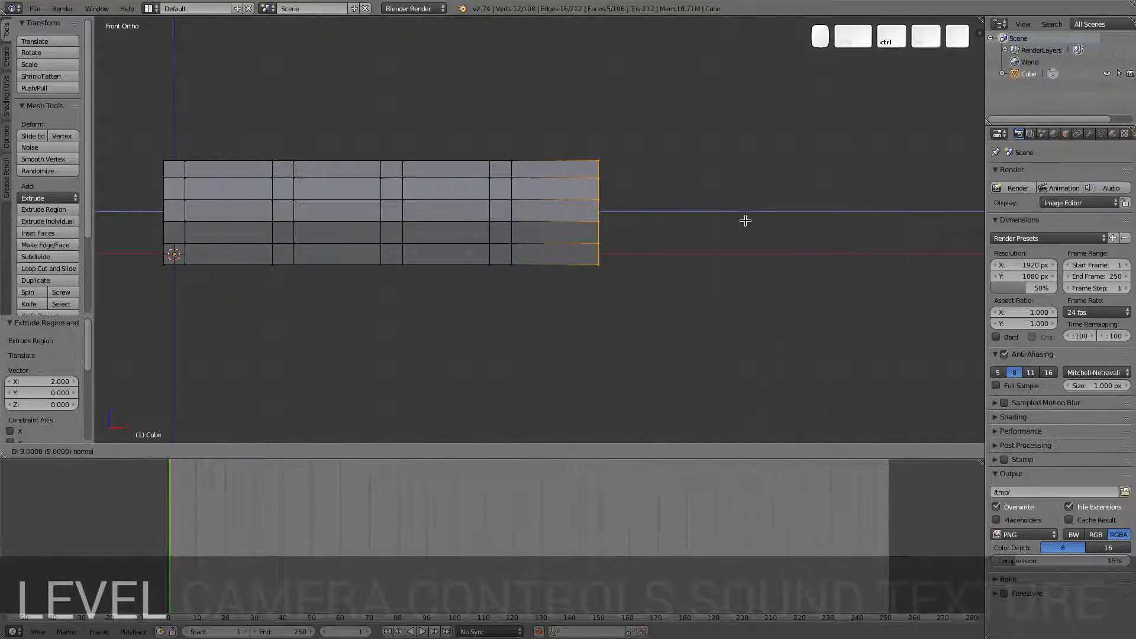
click(745, 217)
key(e)
click(763, 217)
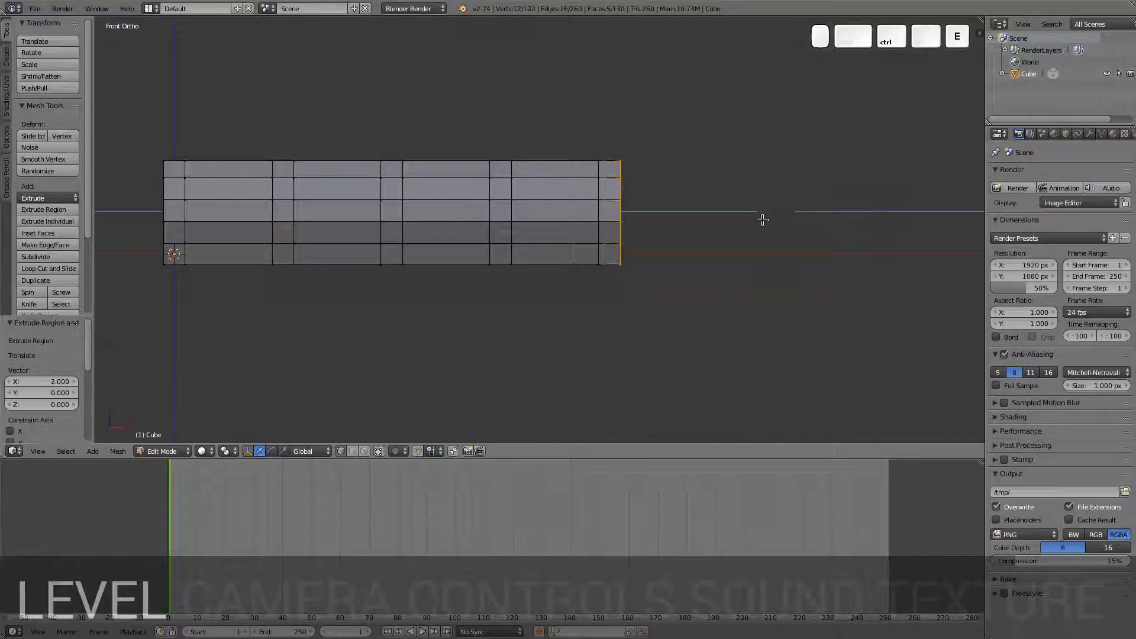
Step: Extrude the arch's positive X end two more times along X, by 8 and 2 units
key(e)
ctrl+click(853, 219)
key(e)
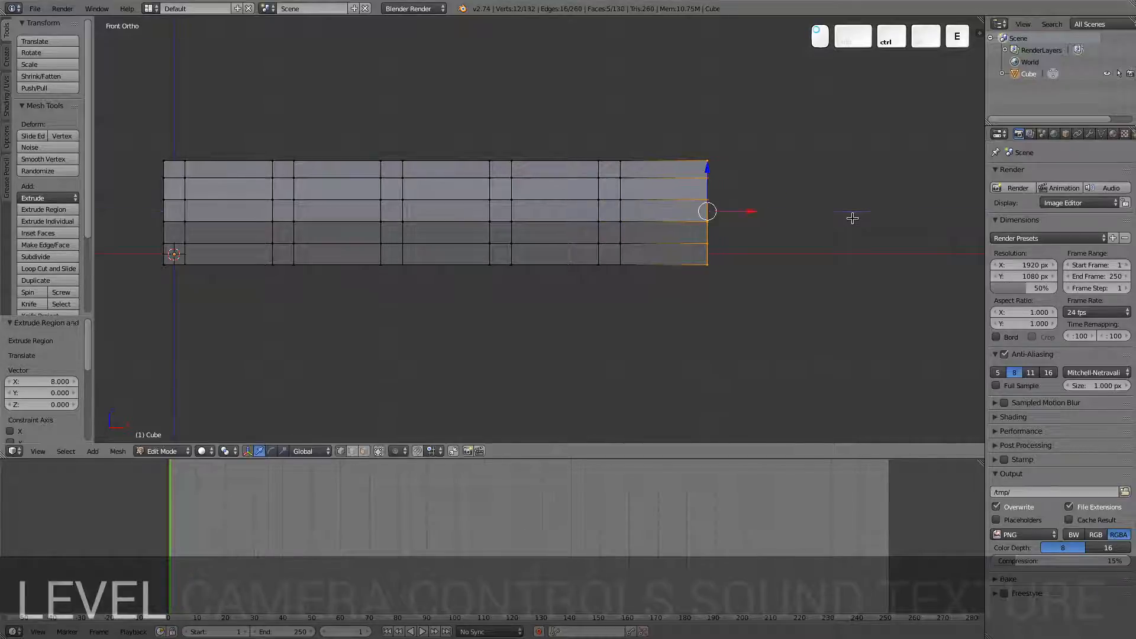
ctrl+click(875, 219)
key(a)
key(a)
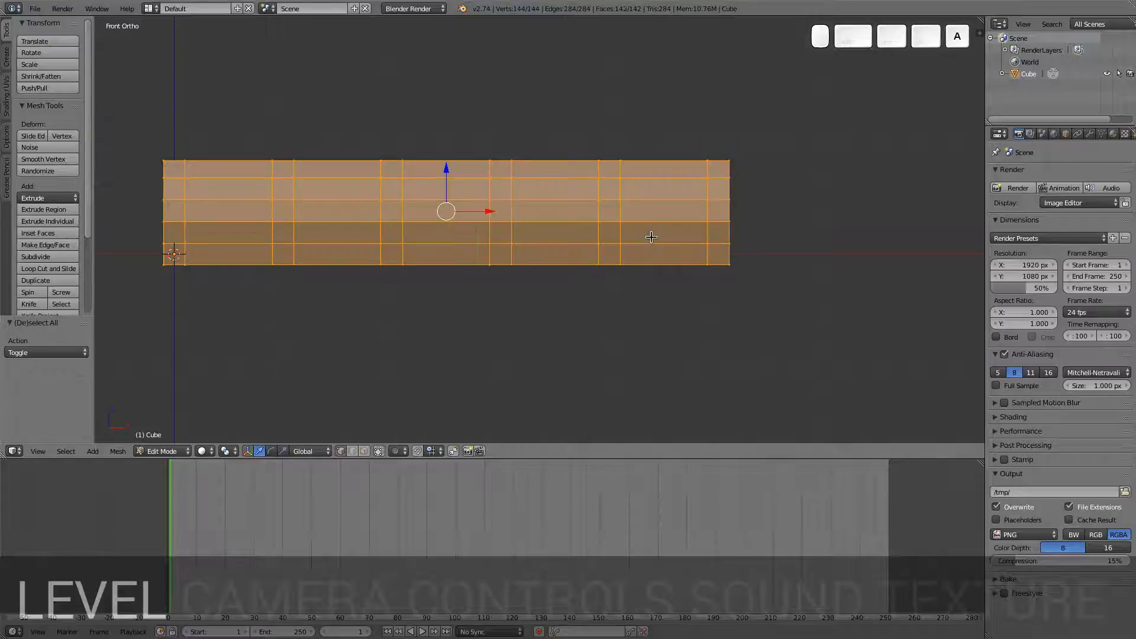
key(a)
key(b)
drag(251, 132, 327, 346)
drag(486, 195, 536, 317)
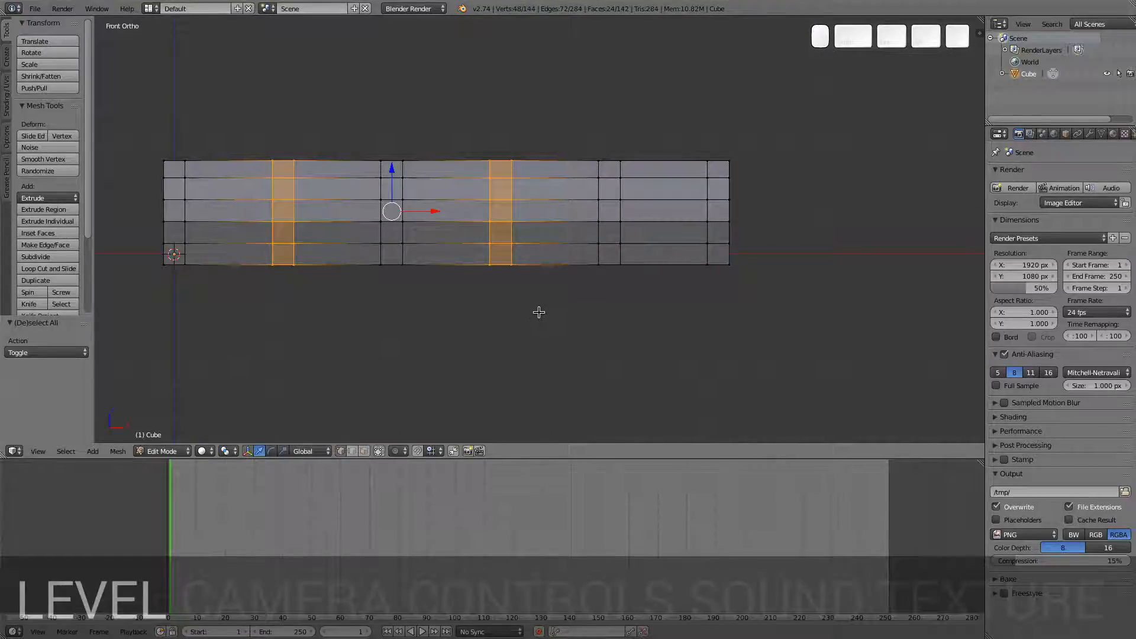
key(a)
key(a)
key(a)
key(b)
drag(666, 133, 796, 292)
Step: Reselect only the vertices on the positive X end and extrude them by 8 and 2 units along X
key(a)
key(b)
drag(761, 132, 724, 289)
key(e)
click(817, 272)
key(e)
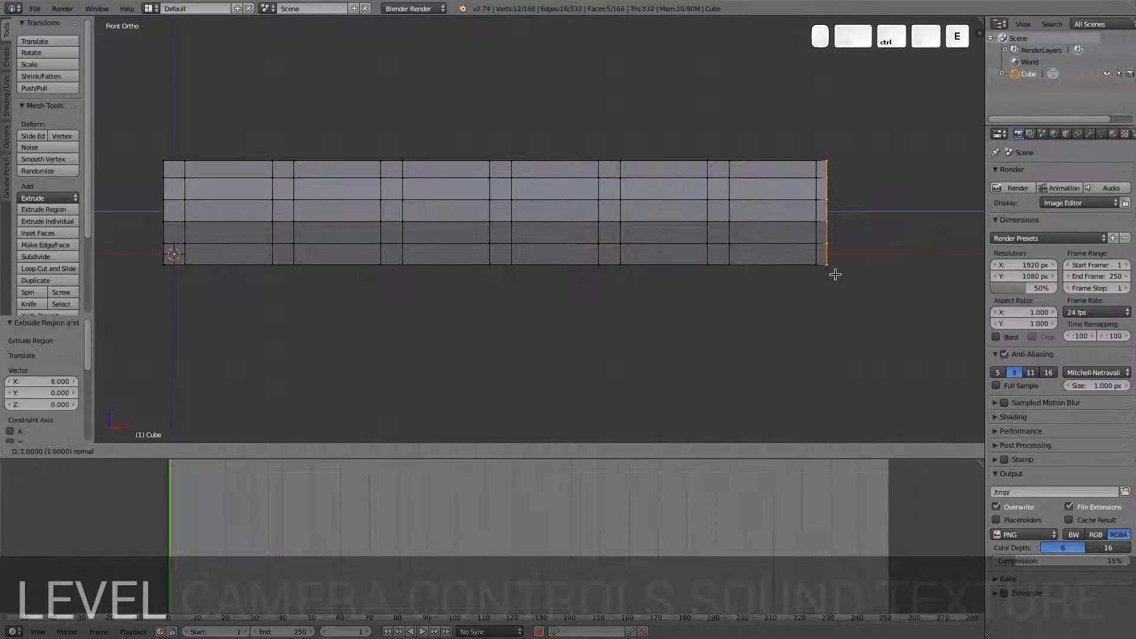
click(839, 273)
Step: Clear the selection and box-select the second, fourth and sixth narrow bands along the arch
key(a)
key(b)
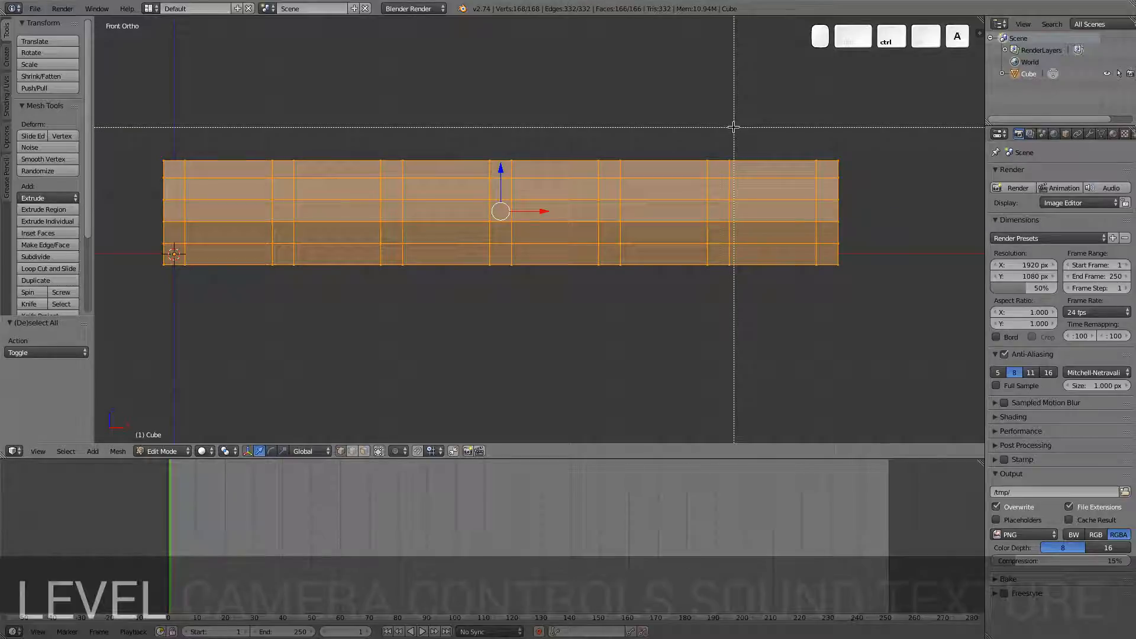
key(Escape)
key(a)
key(b)
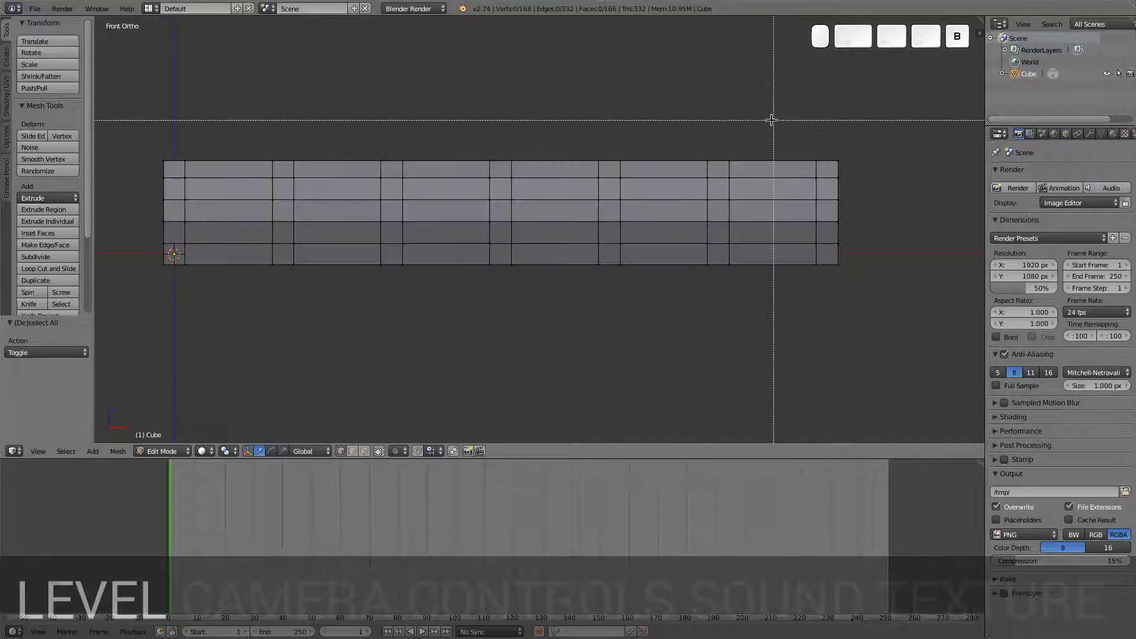
drag(773, 119, 697, 357)
key(b)
drag(553, 122, 456, 354)
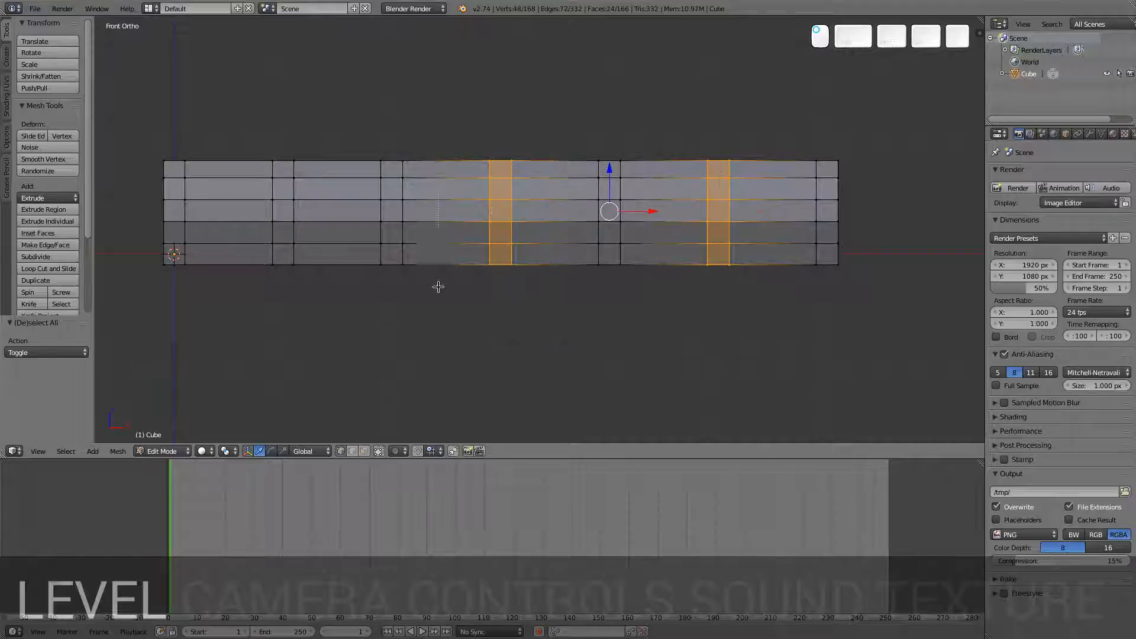
key(b)
drag(348, 102, 235, 311)
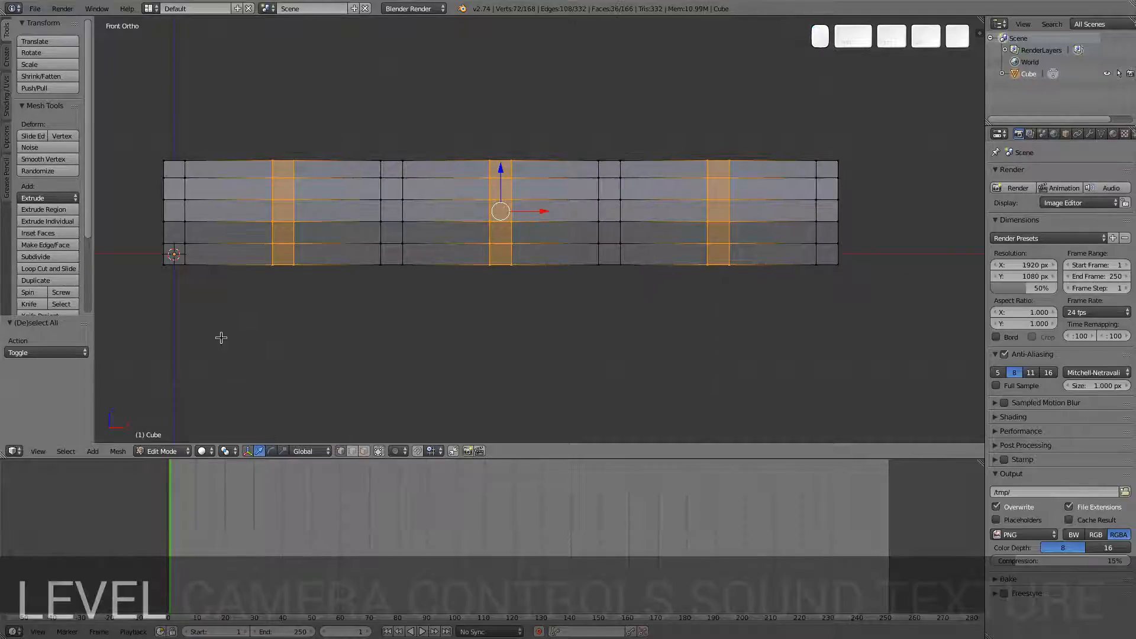
Step: From the right orthographic view, extrude the three selected bands in place and scale them to 0.8 along Z
middle_drag(261, 265, 675, 272)
key(KP_1)
key(KP_3)
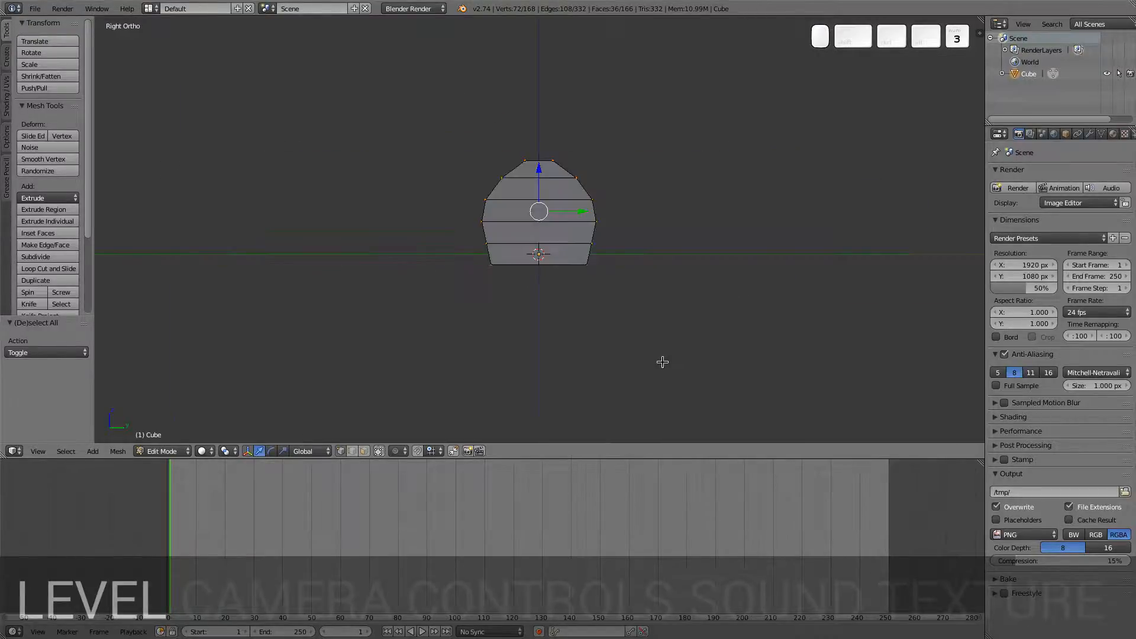
key(e)
right_click(718, 179)
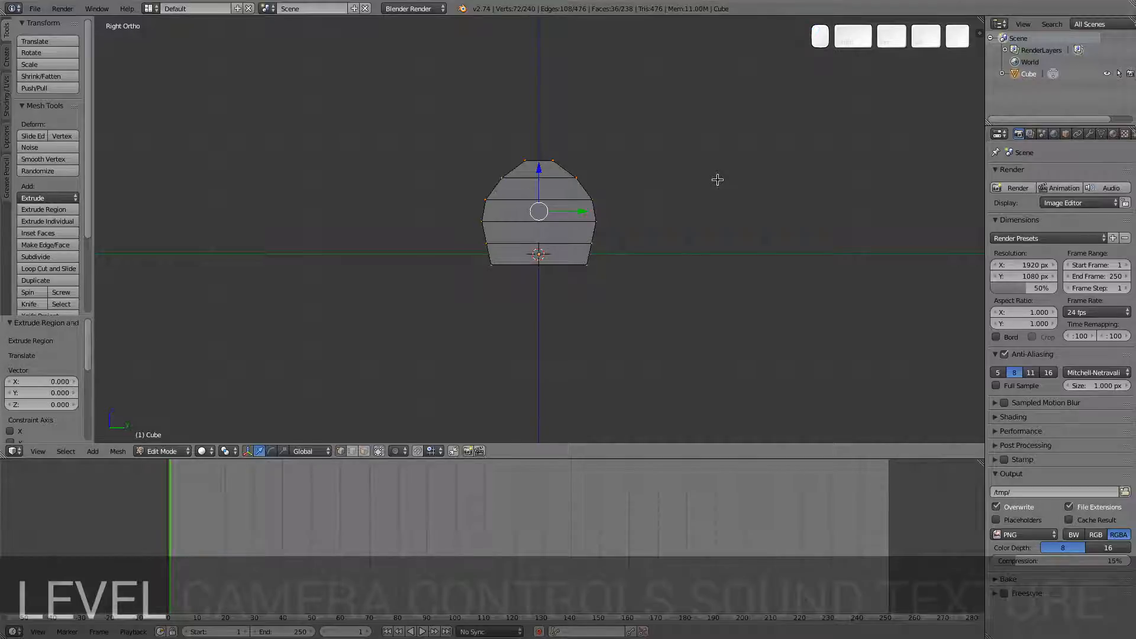
key(s)
key(z)
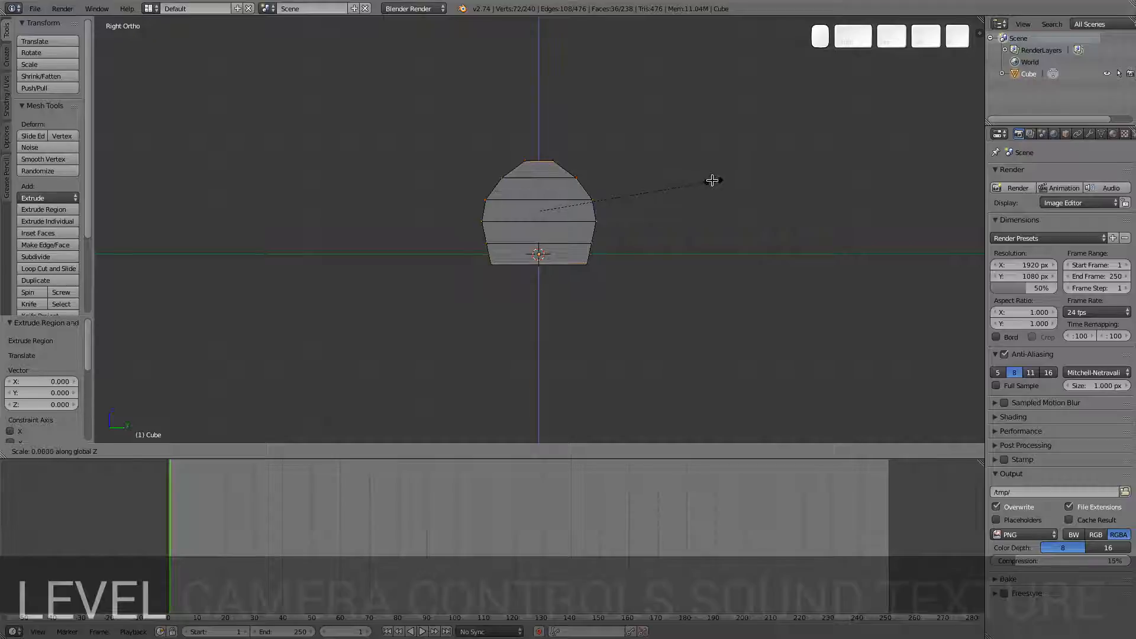
key(ctrl)
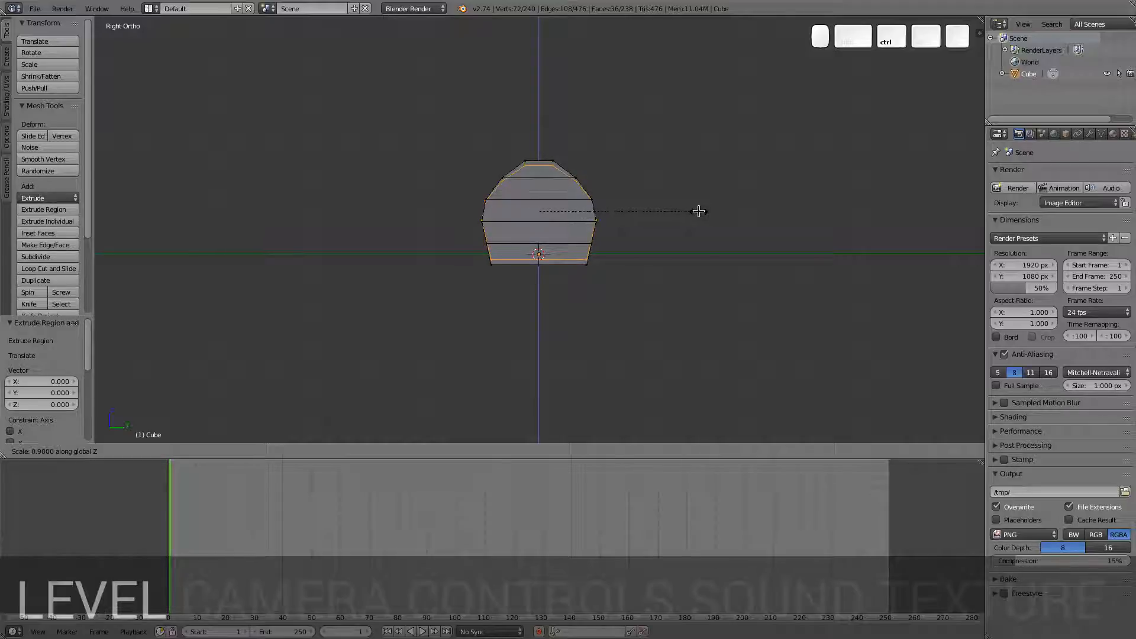
click(685, 211)
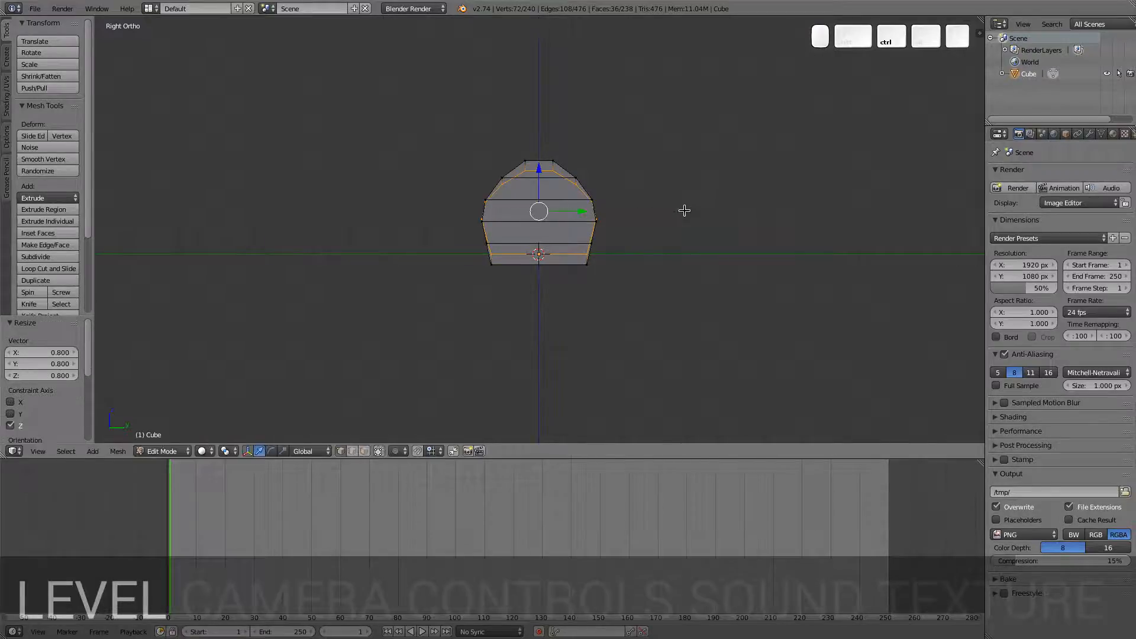
Step: Scale the three extruded bands to 0.8 along Y and check the grooves from an angled view
key(s)
key(y)
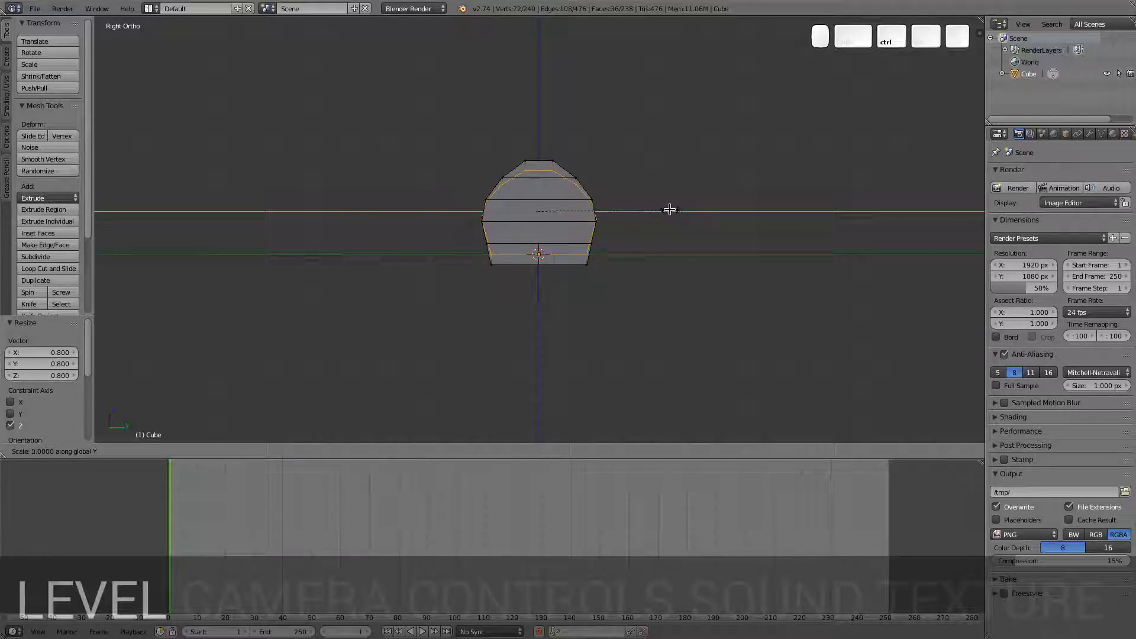
click(648, 209)
middle_drag(637, 208, 573, 222)
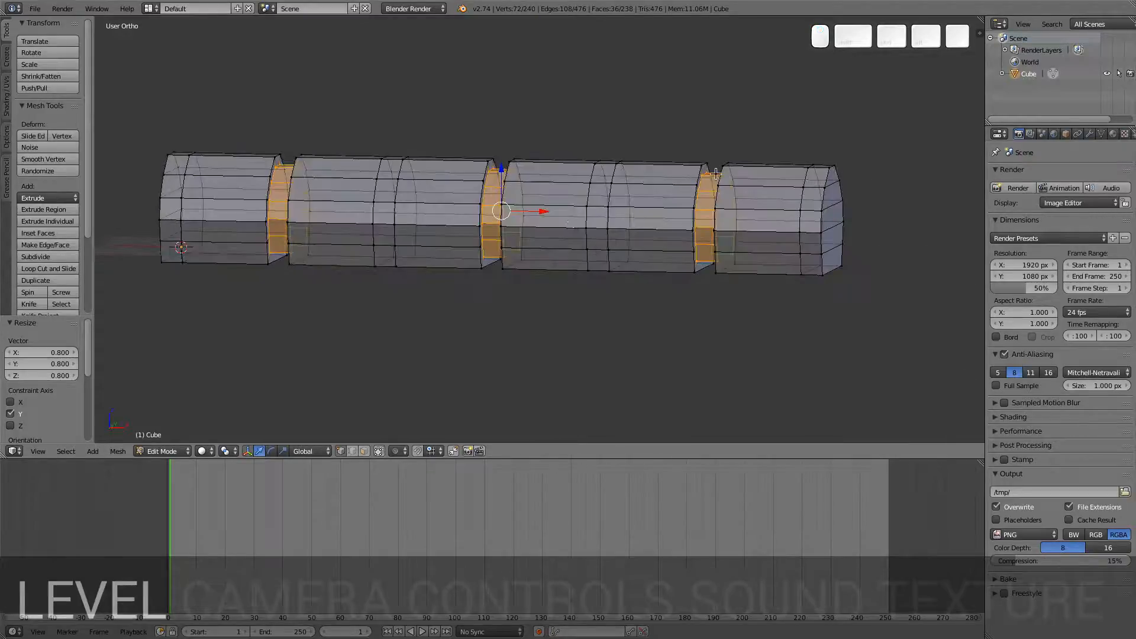
key(s)
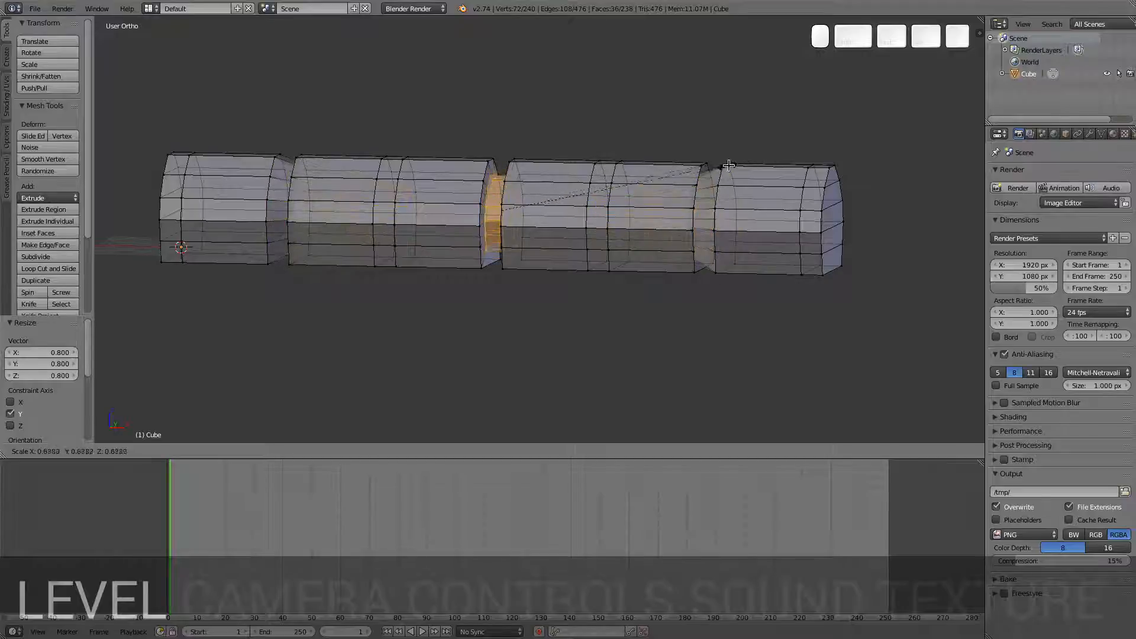
key(Escape)
middle_drag(728, 165, 442, 195)
key(a)
key(a)
key(a)
key(b)
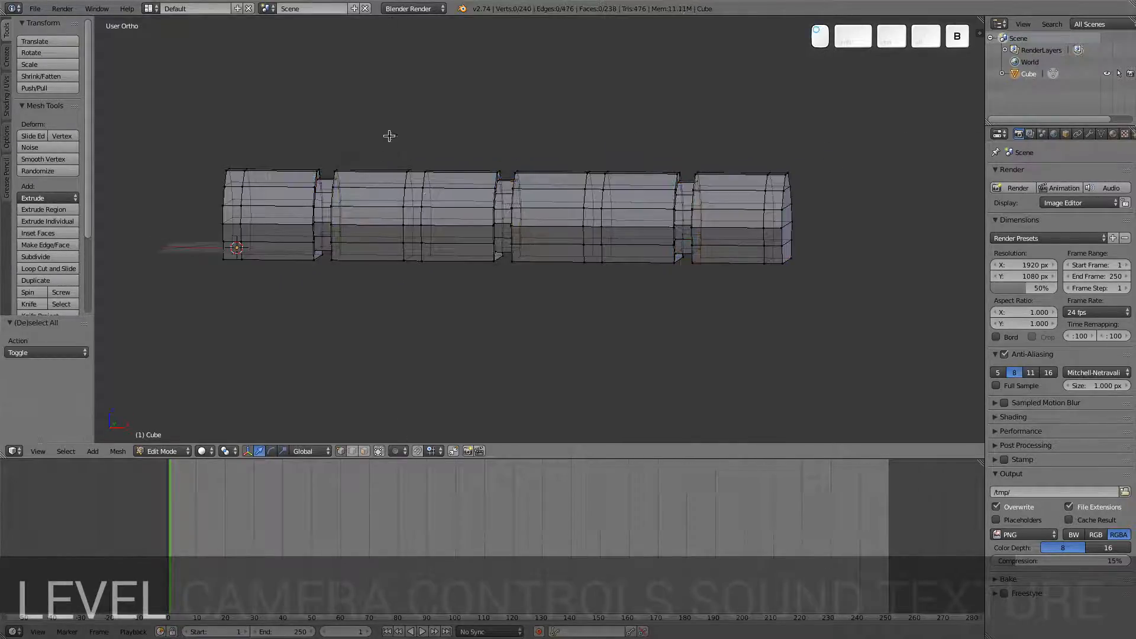
drag(389, 136, 454, 291)
key(b)
drag(578, 122, 610, 274)
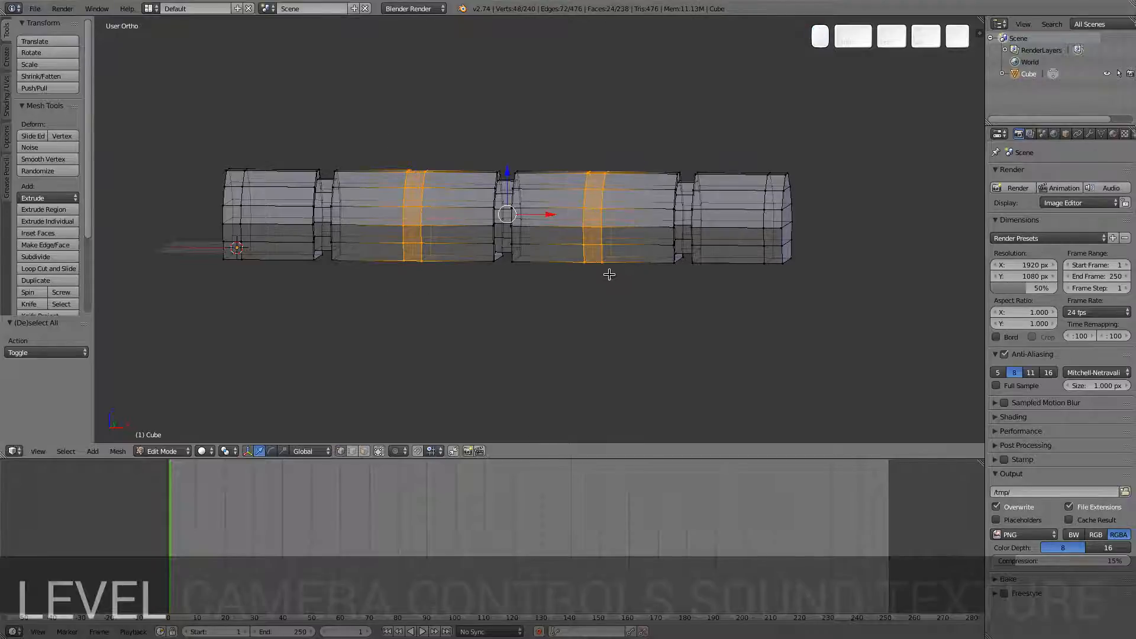
middle_drag(531, 193, 541, 193)
key(KP_1)
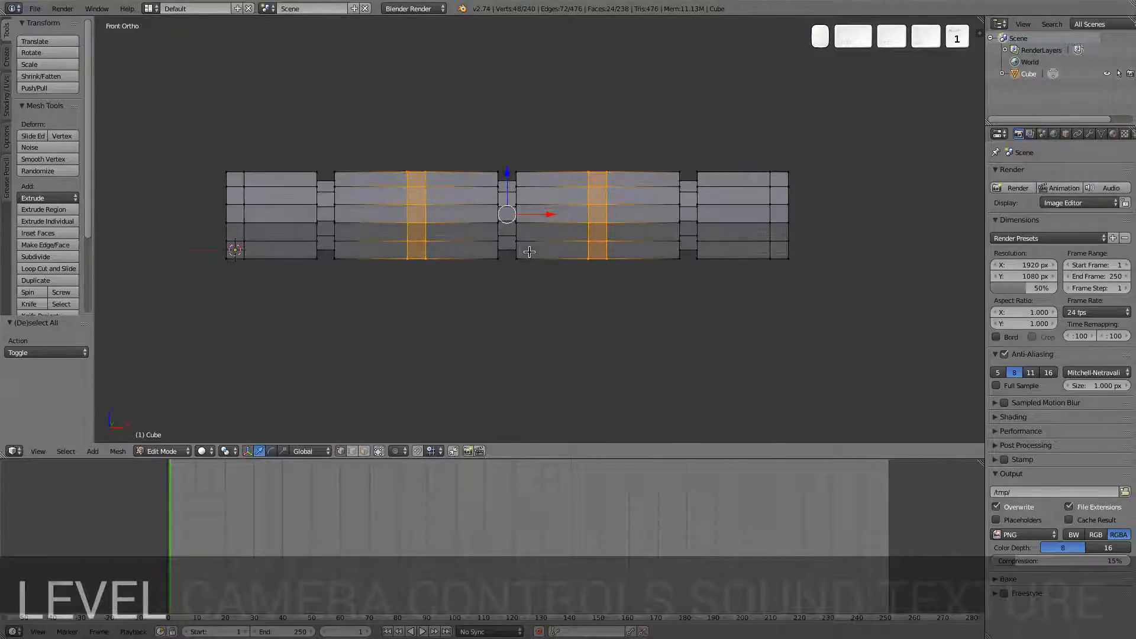
key(b)
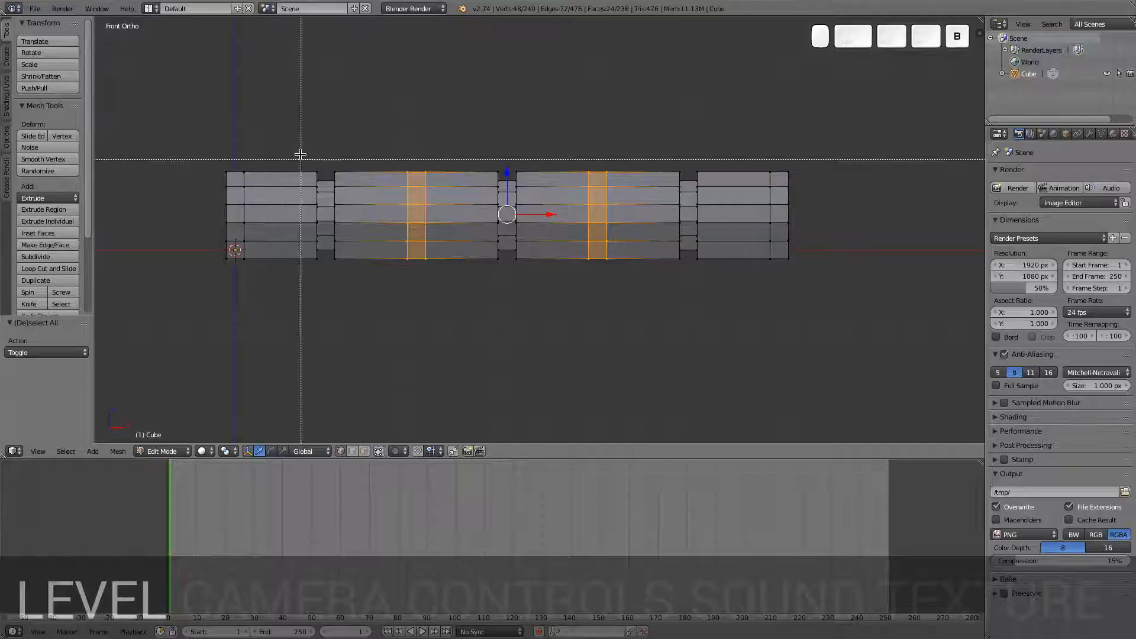
drag(304, 140, 367, 389)
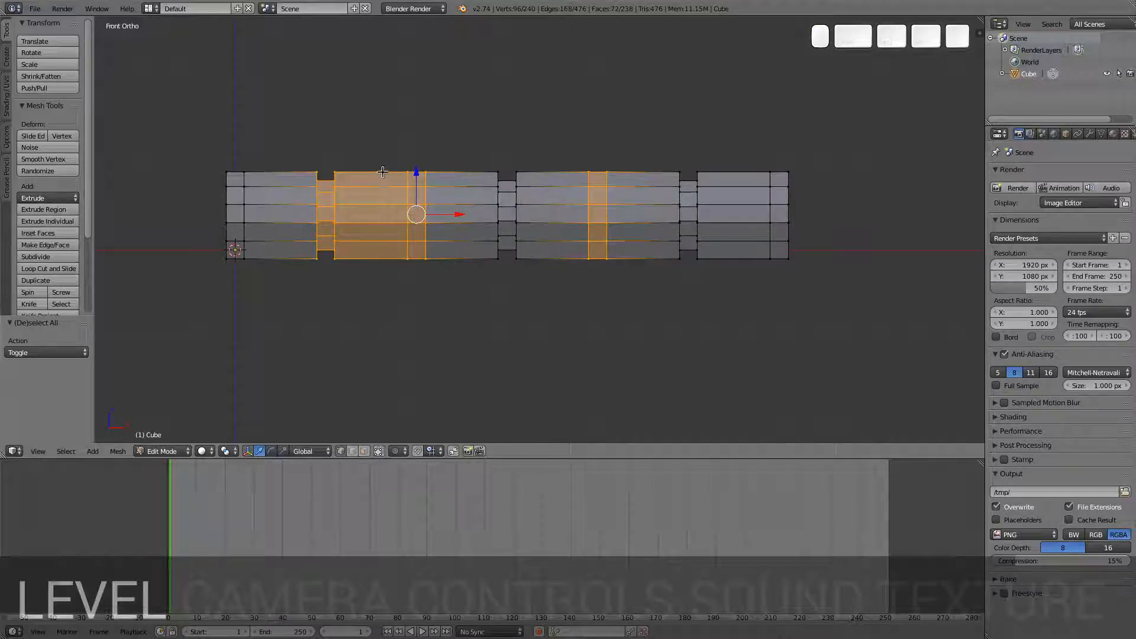
Step: Clear the selection and box-select the two remaining interior narrow bands between the recessed grooves
key(a)
key(b)
drag(398, 132, 454, 313)
key(b)
drag(536, 156, 600, 294)
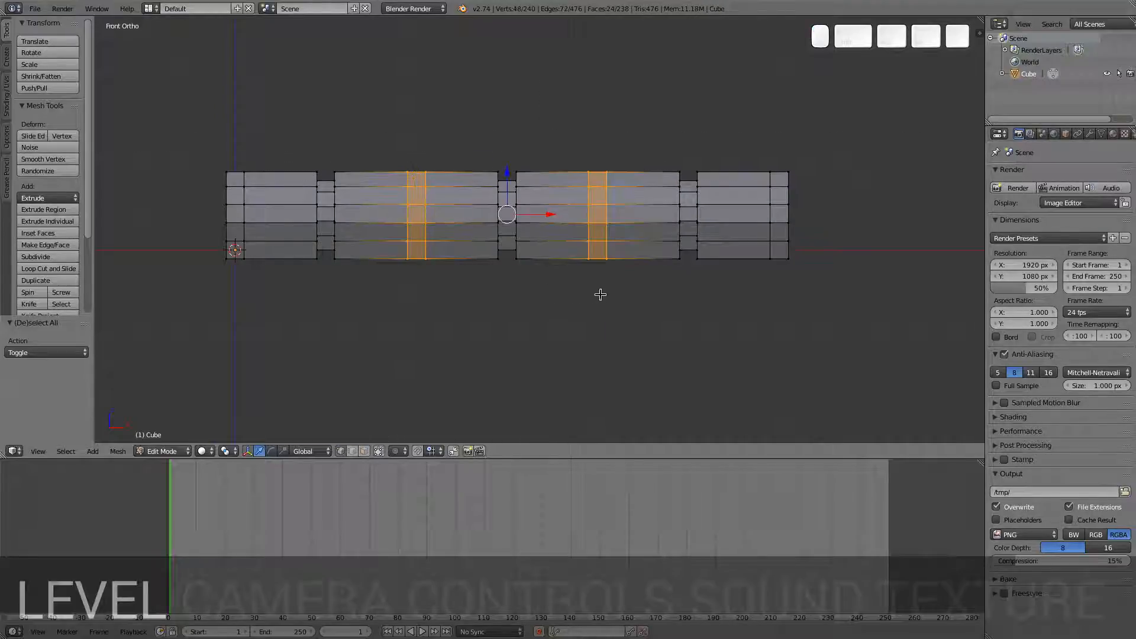
Step: Extrude the two selected bands in place from the right orthographic view and scale them to 0.8 along Z
middle_drag(393, 276, 439, 275)
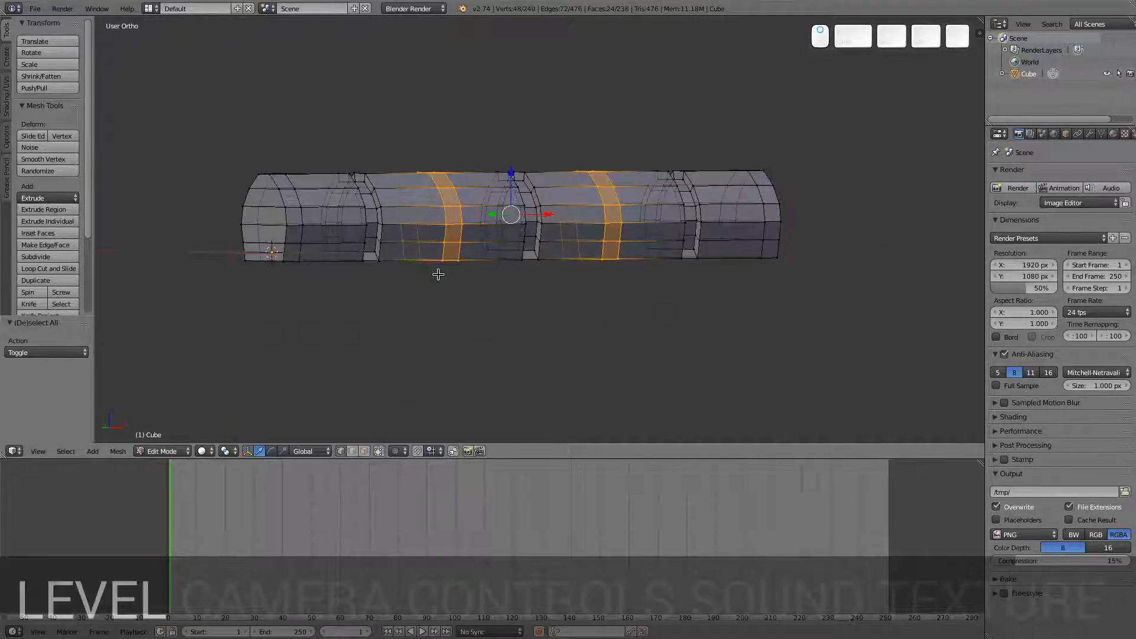
key(KP_1)
key(KP_3)
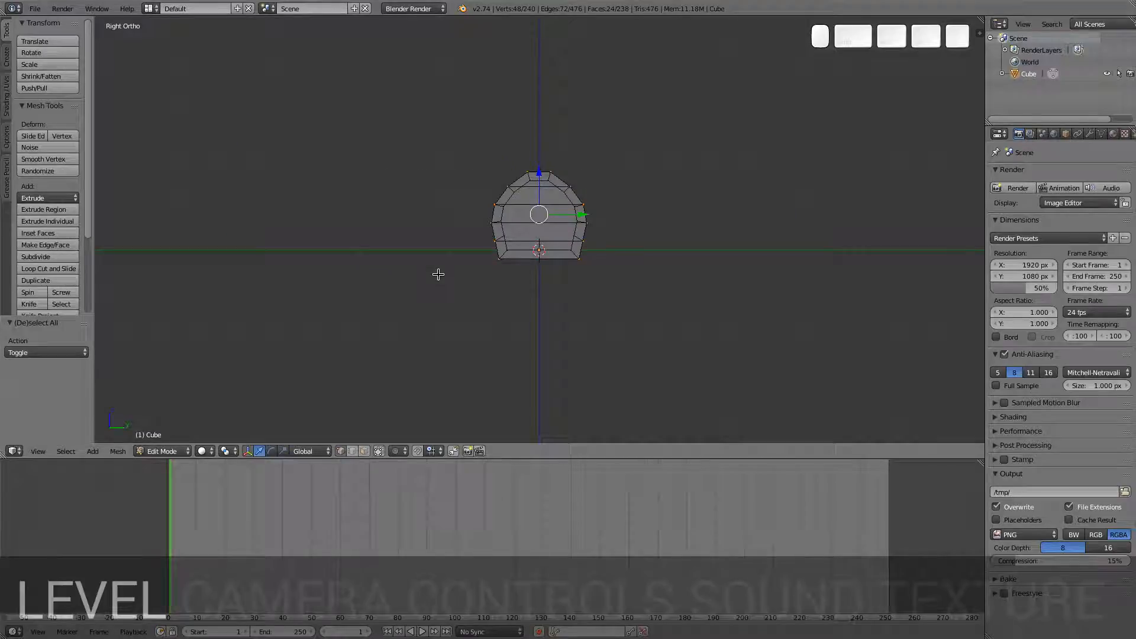
key(e)
right_click(438, 274)
key(s)
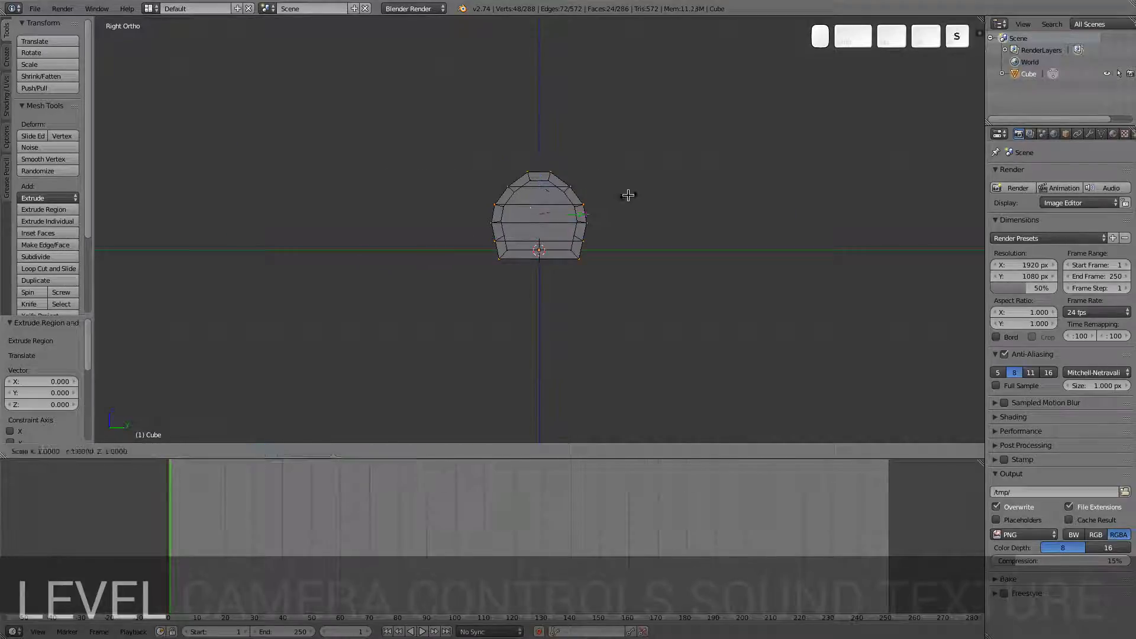
key(z)
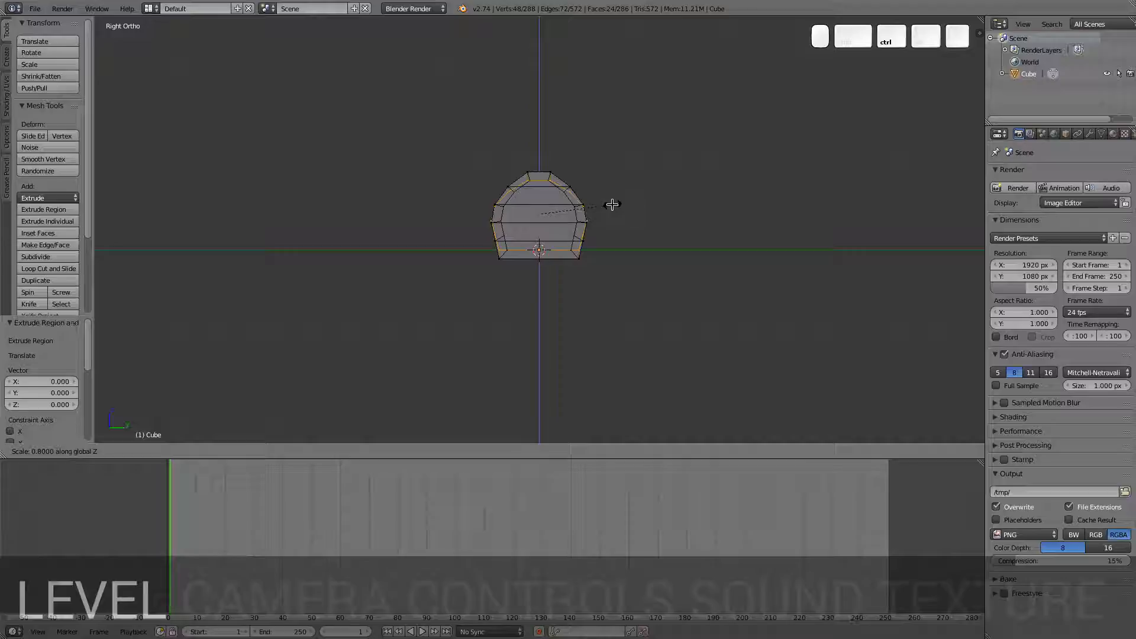
click(612, 204)
Step: Scale the two extruded bands to 0.8 along Y and clear the mesh selection
key(s)
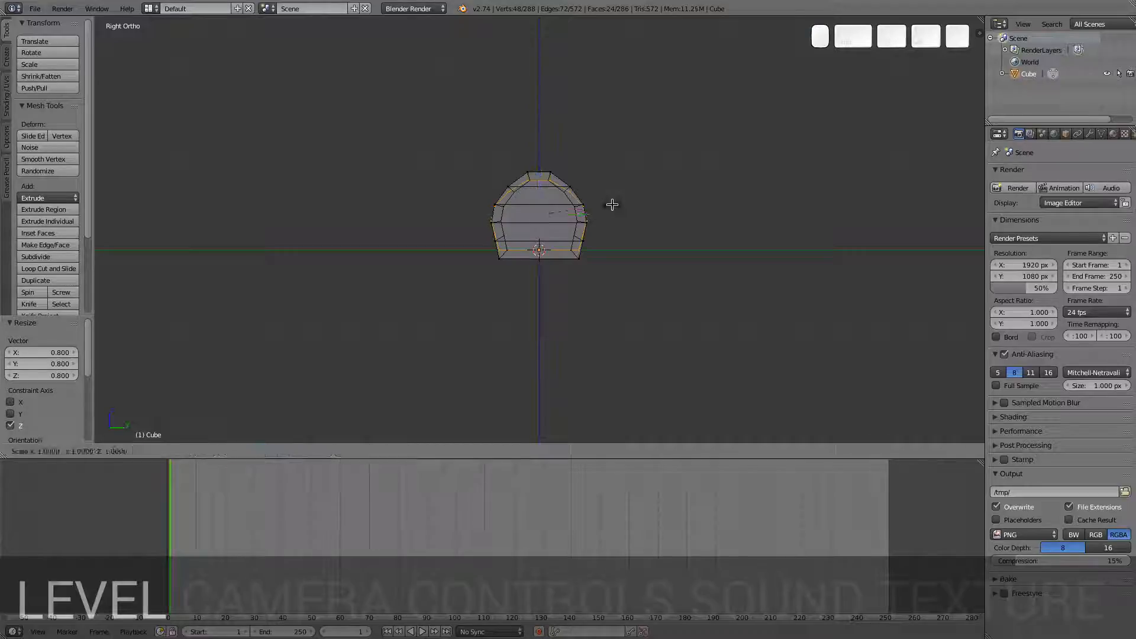
key(y)
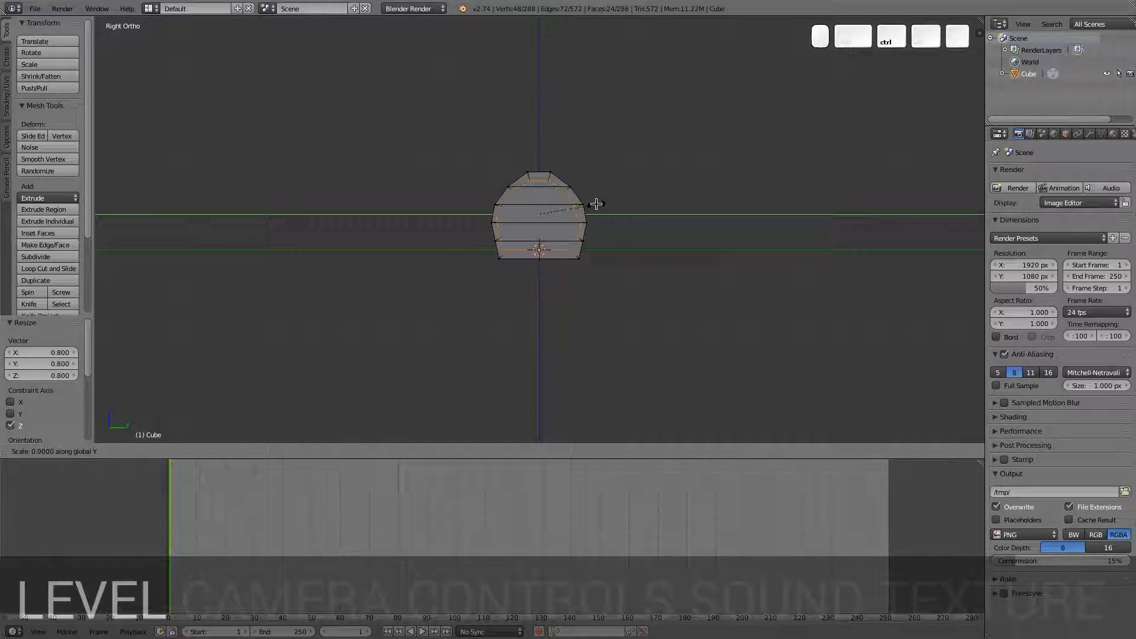
click(596, 204)
middle_drag(596, 207, 593, 238)
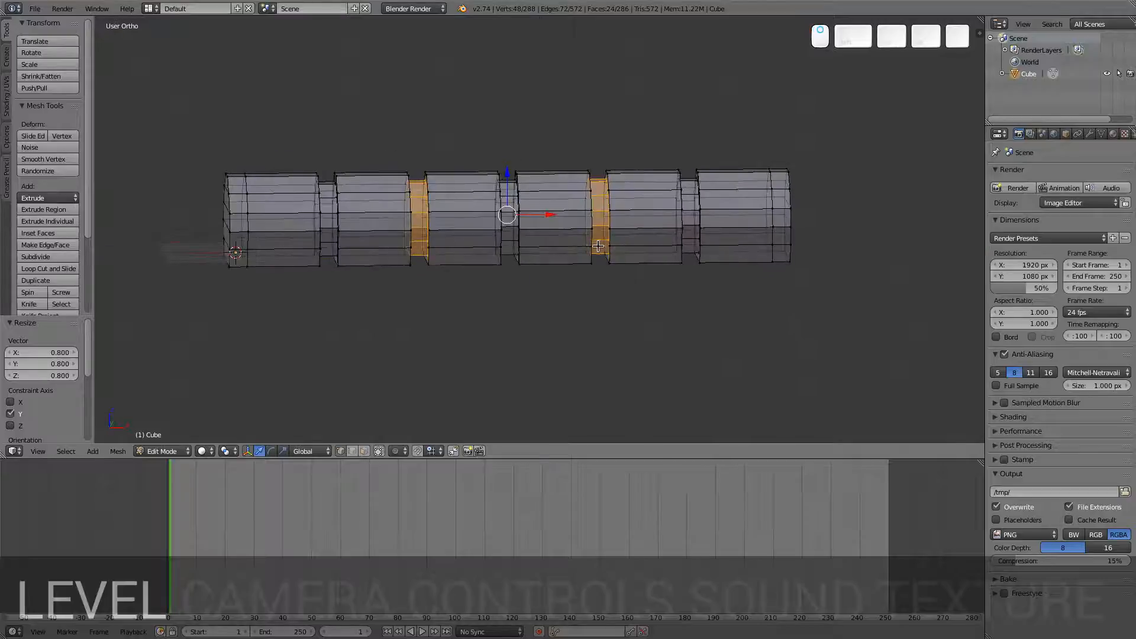
key(a)
key(a)
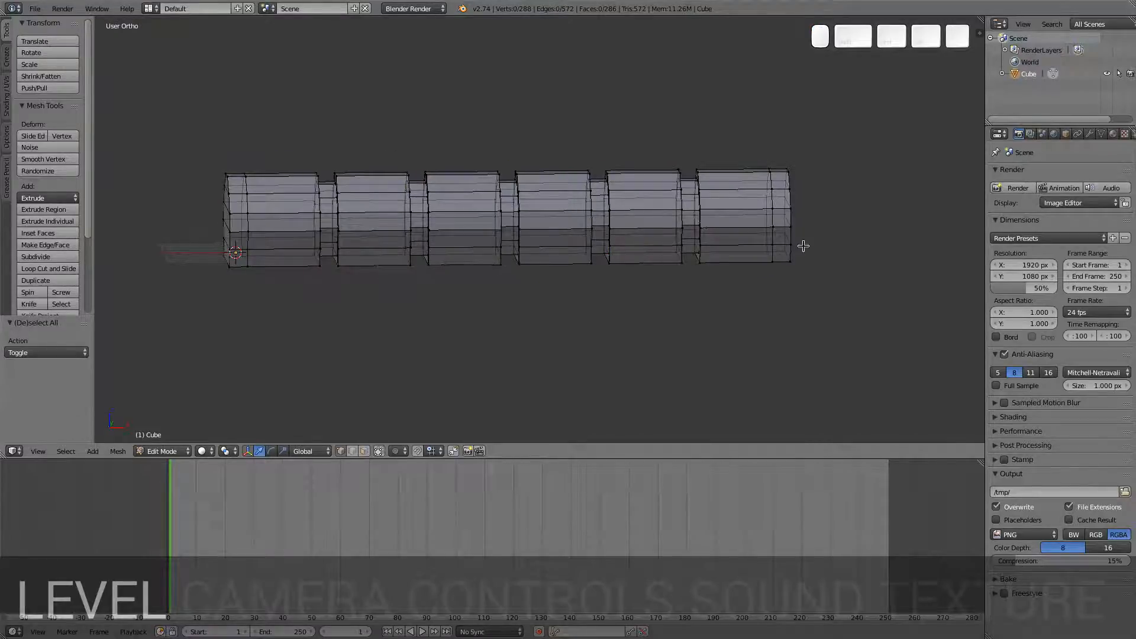
scroll(803, 246, up, 3)
scroll(796, 246, down, 4)
key(Tab)
key(Tab)
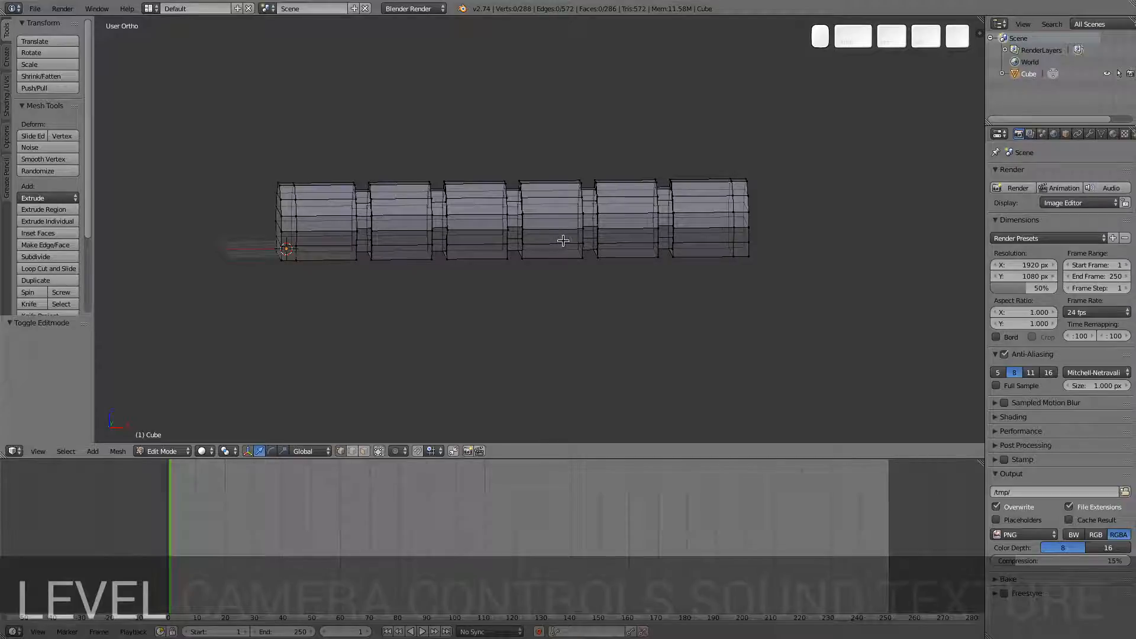
Step: Return to Object Mode and, in the top view, move the arch object -33 units and then 3 units along X
key(KP_7)
scroll(563, 240, down, 4)
key(Tab)
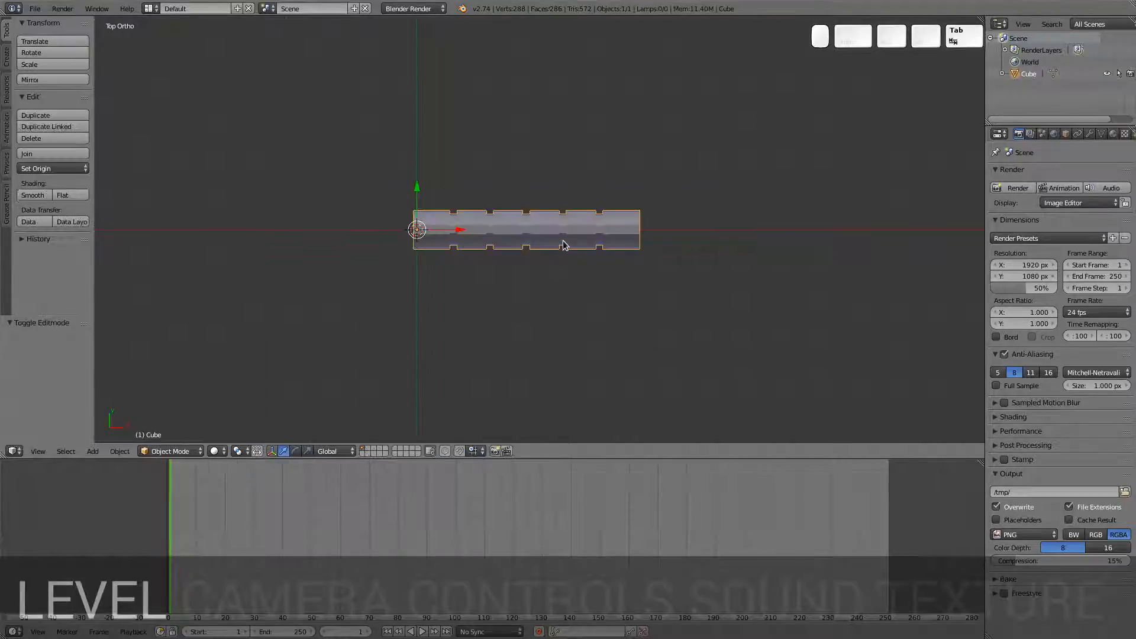
key(g)
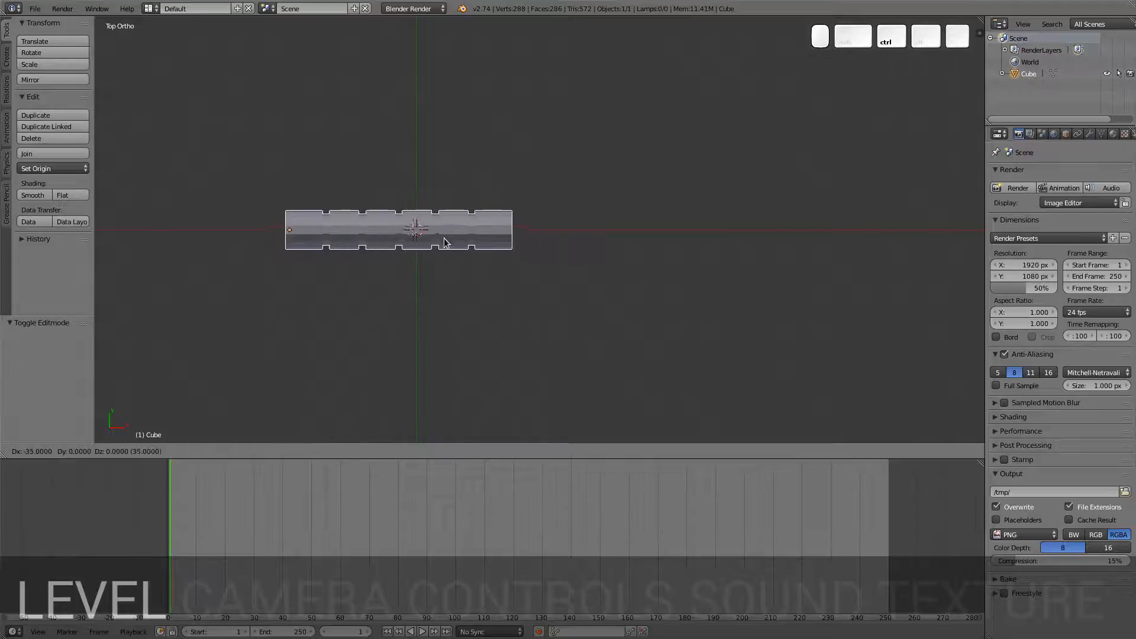
ctrl+click(451, 242)
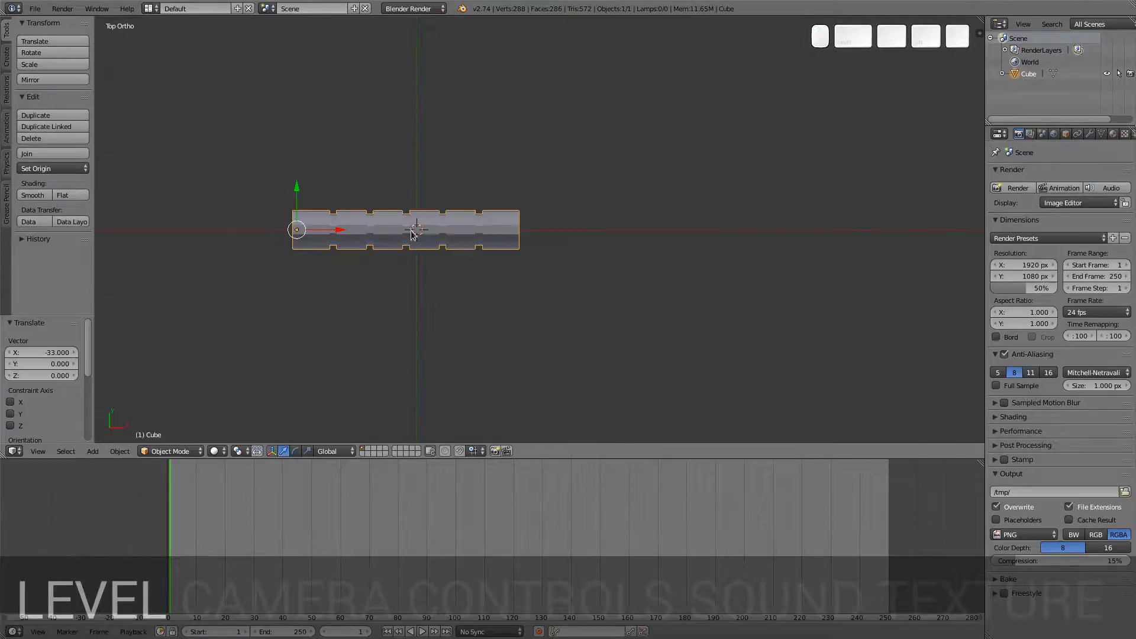
key(g)
ctrl+click(423, 239)
scroll(400, 237, up, 3)
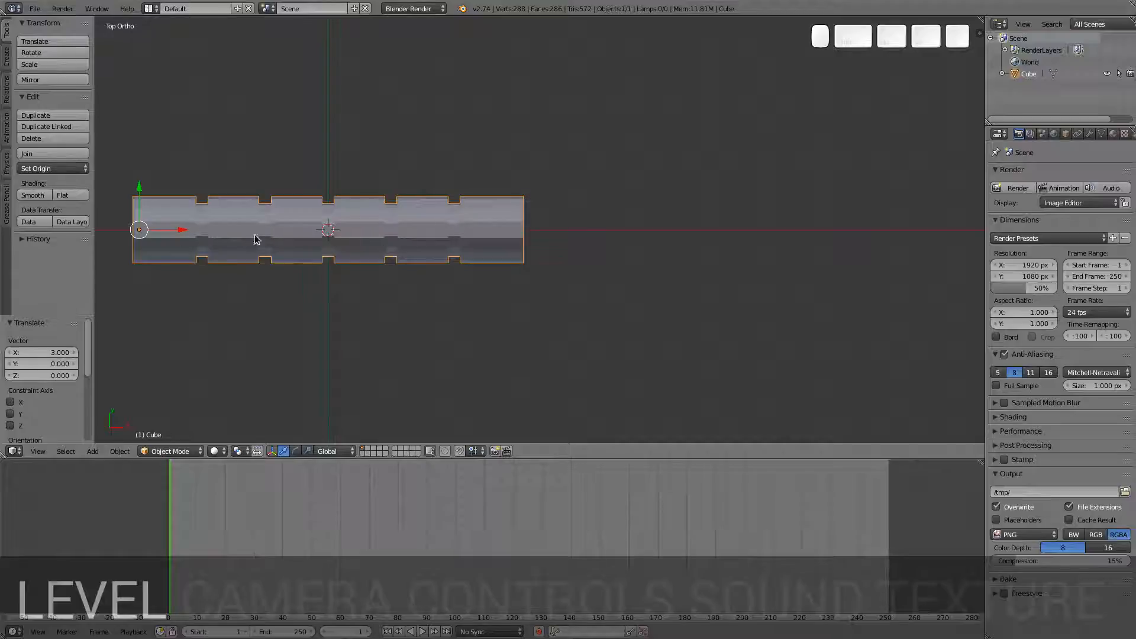
Step: Add a camera to the scene and move it off the origin to a spot below the arch
shift+middle_drag(425, 271, 502, 265)
middle_drag(563, 265, 571, 183)
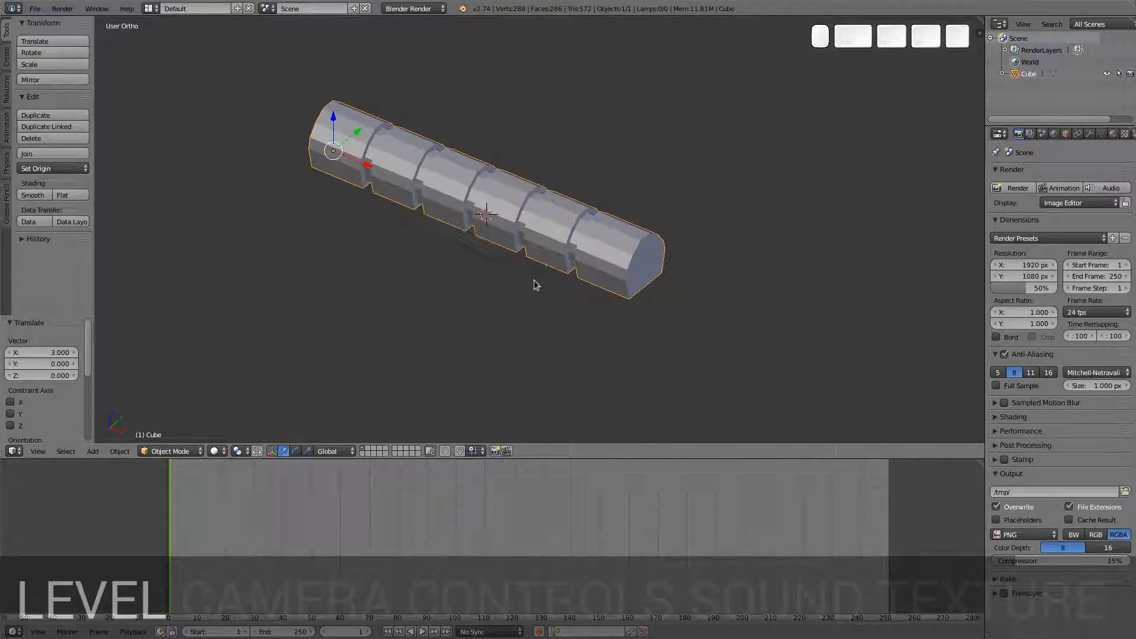
key(shift+a)
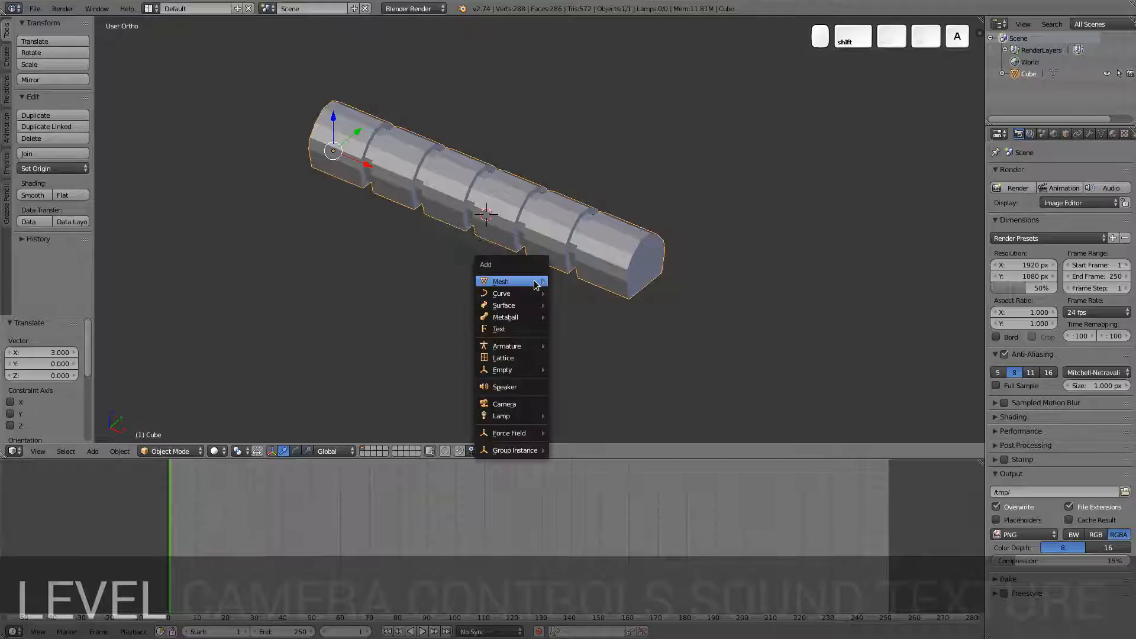
click(506, 404)
key(g)
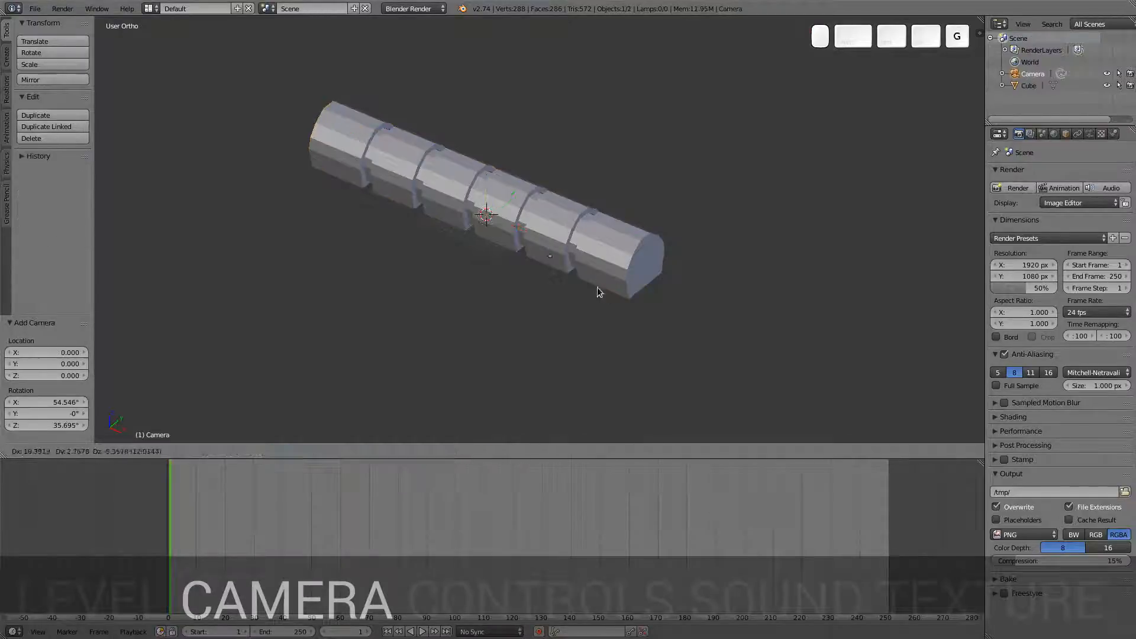
click(588, 296)
Step: Move the camera past the arch's +X end in the front view and onto the arch's centreline in the right view
middle_drag(606, 294, 526, 252)
key(KP_1)
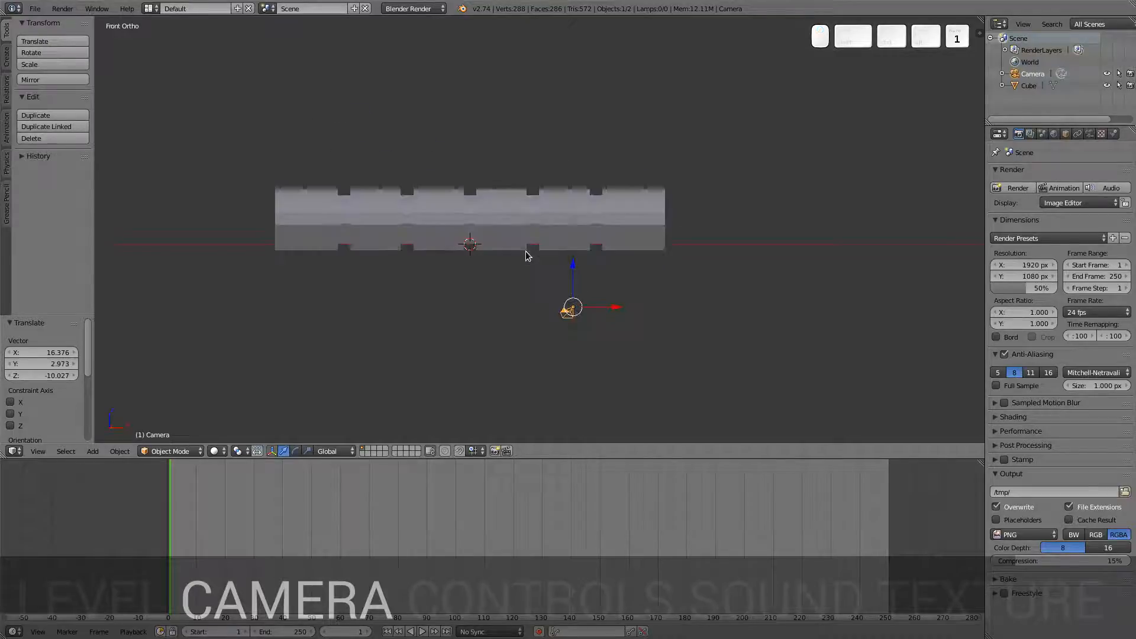
key(g)
click(699, 231)
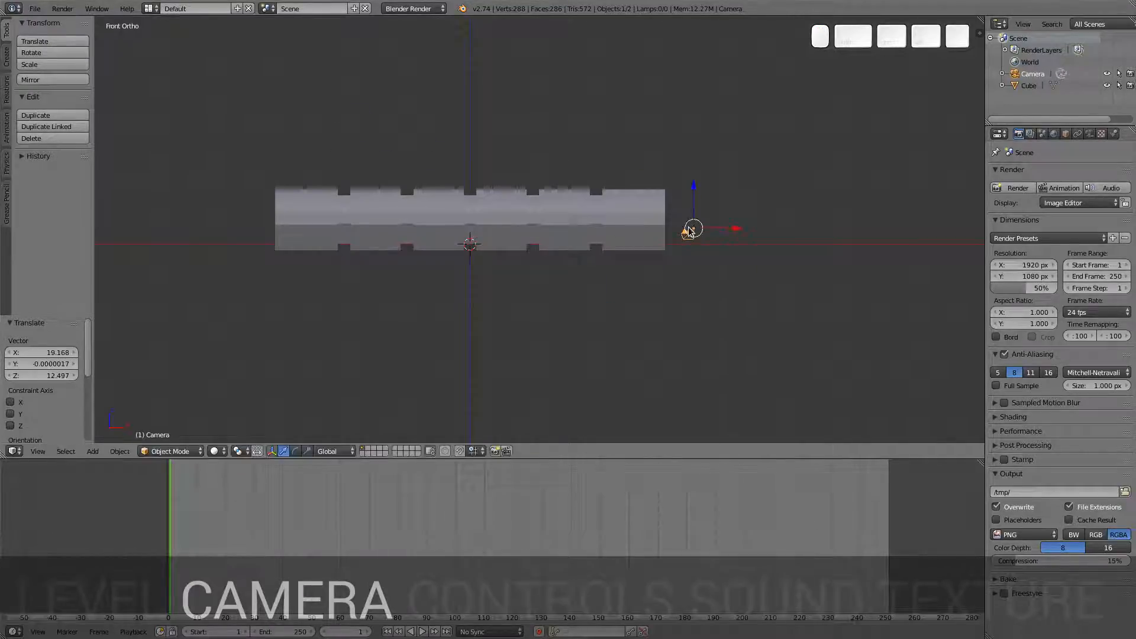
key(KP_3)
key(g)
click(676, 237)
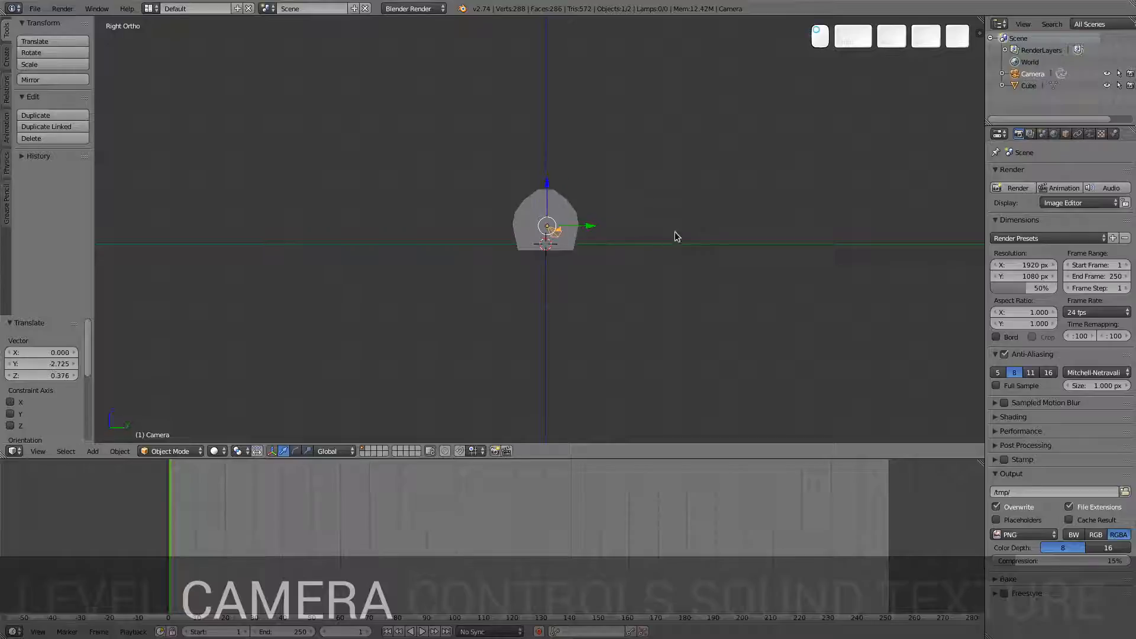
Step: Show the transform properties and set the camera's location to X 30, Y 0, Z 2
key(n)
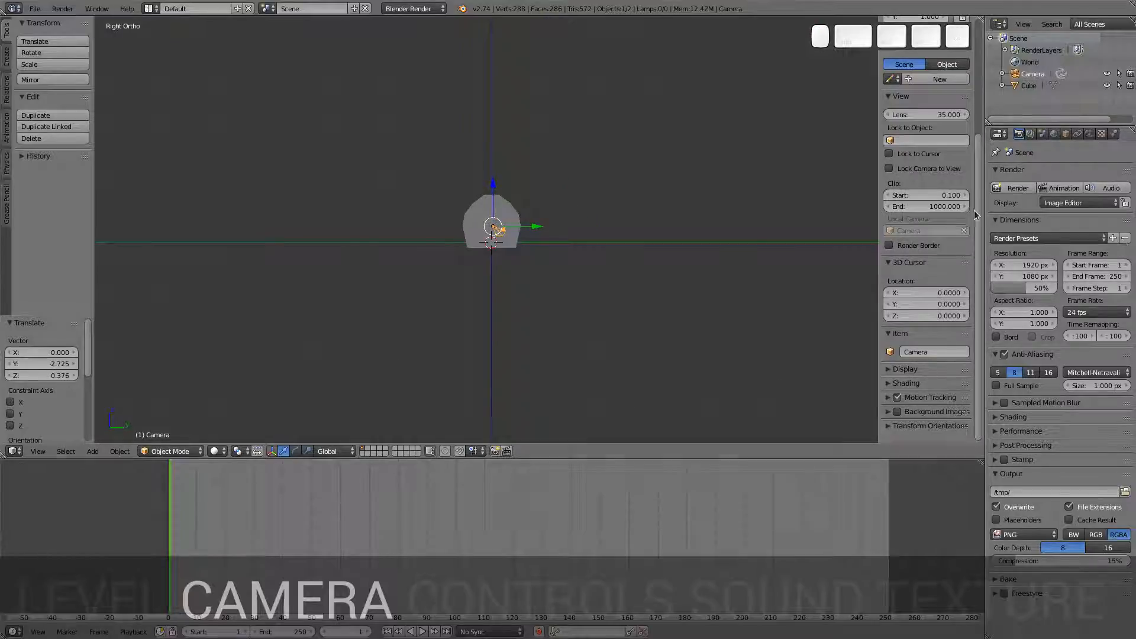
scroll(929, 177, up, 6)
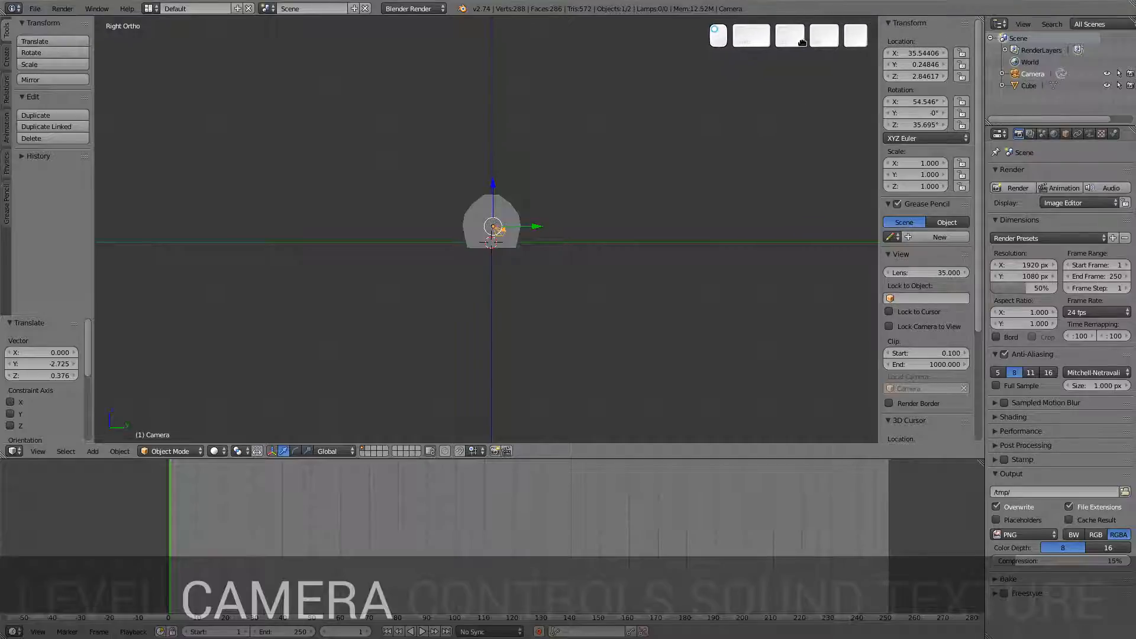
click(934, 64)
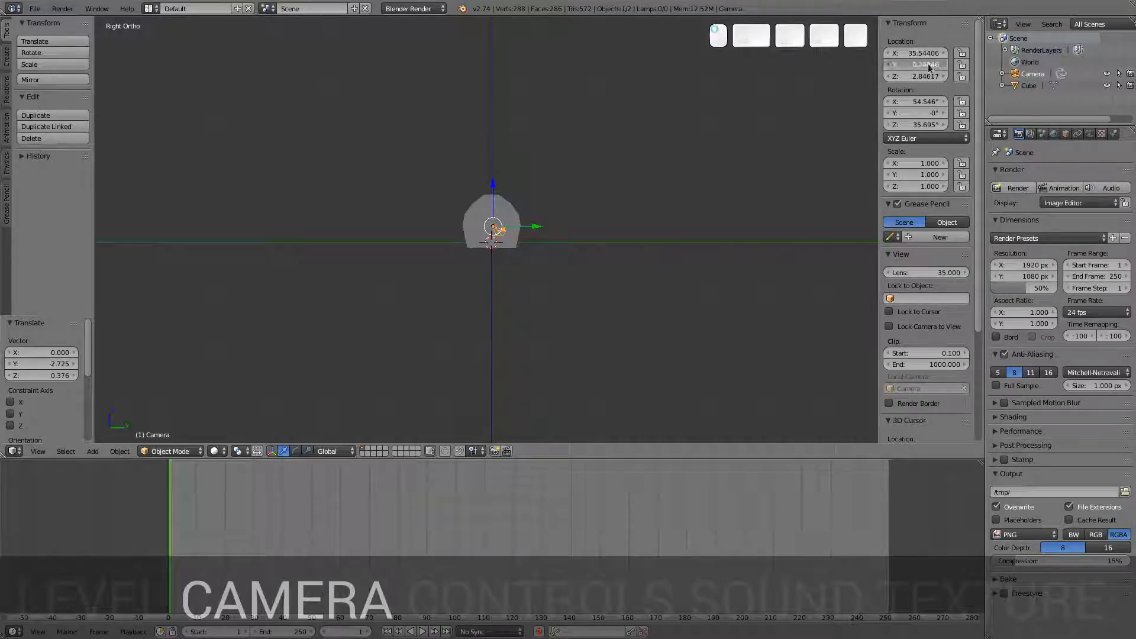
text(0)
key(Tab)
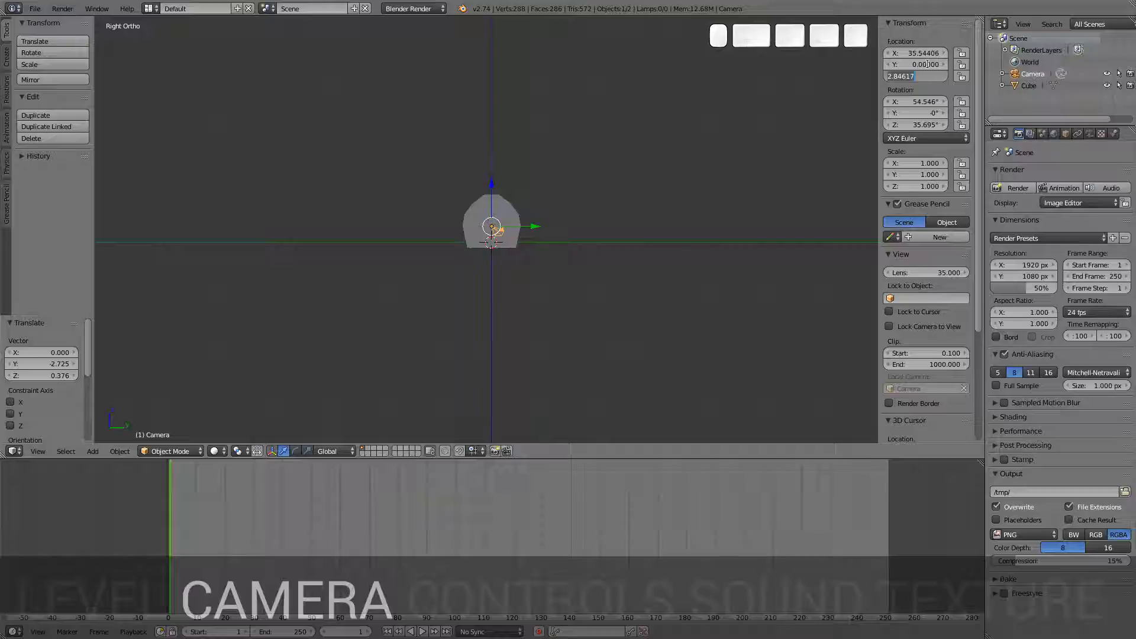
text(2)
key(Tab)
text(30)
key(Return)
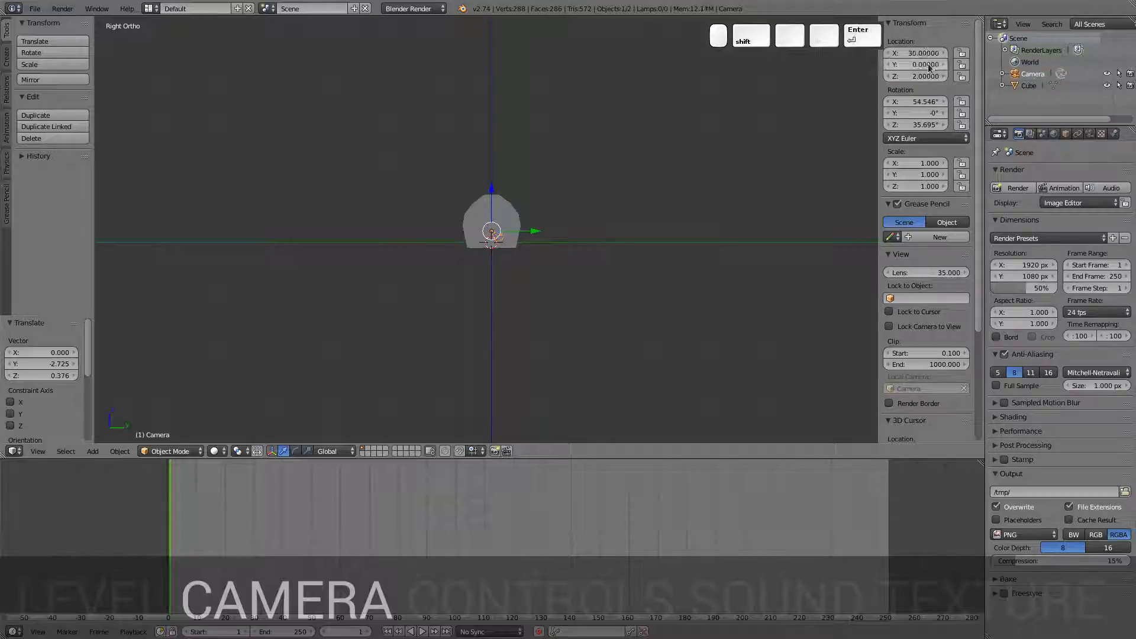
Step: Set the camera's X rotation to 0°, with the view closer to the arch's end
middle_drag(553, 272, 604, 302)
scroll(587, 294, up, 4)
shift+middle_drag(700, 314, 544, 321)
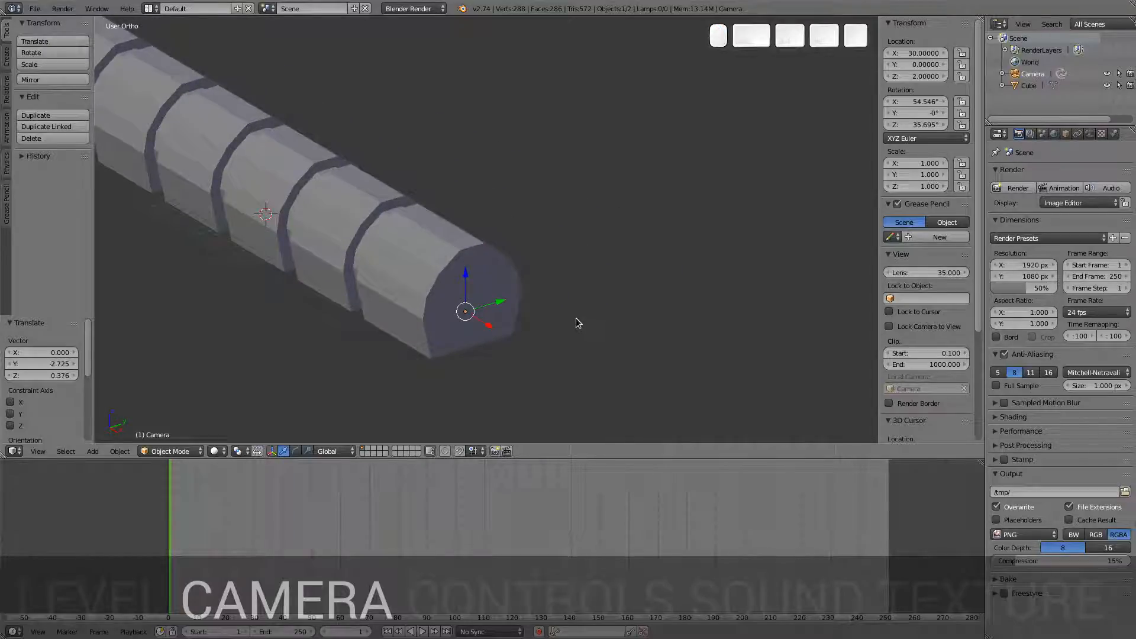
click(922, 102)
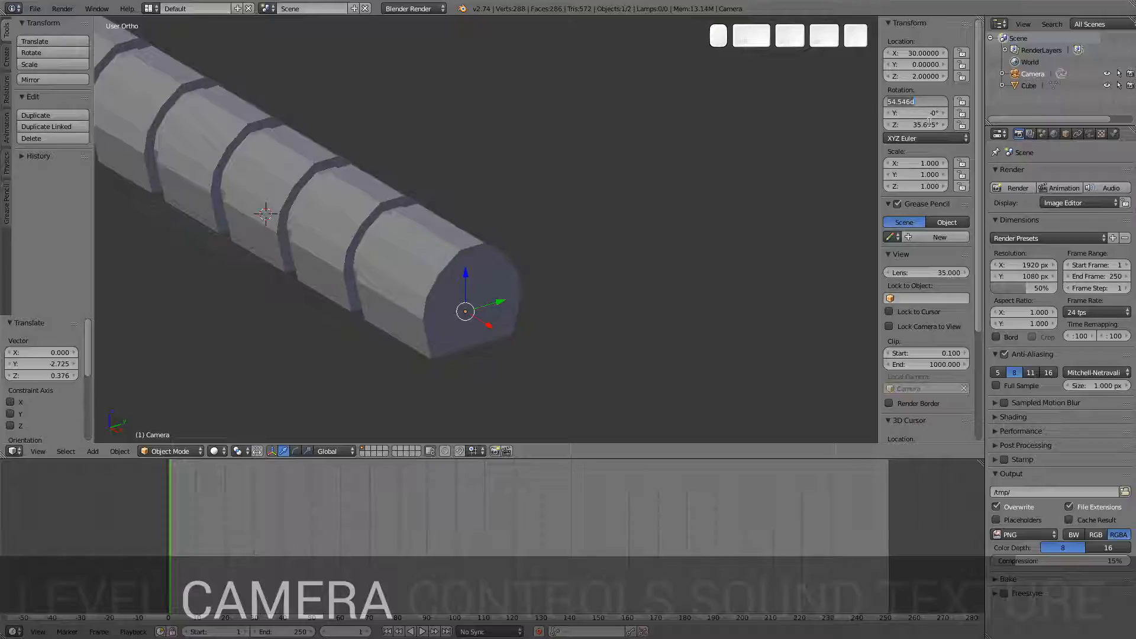
text(0)
key(Return)
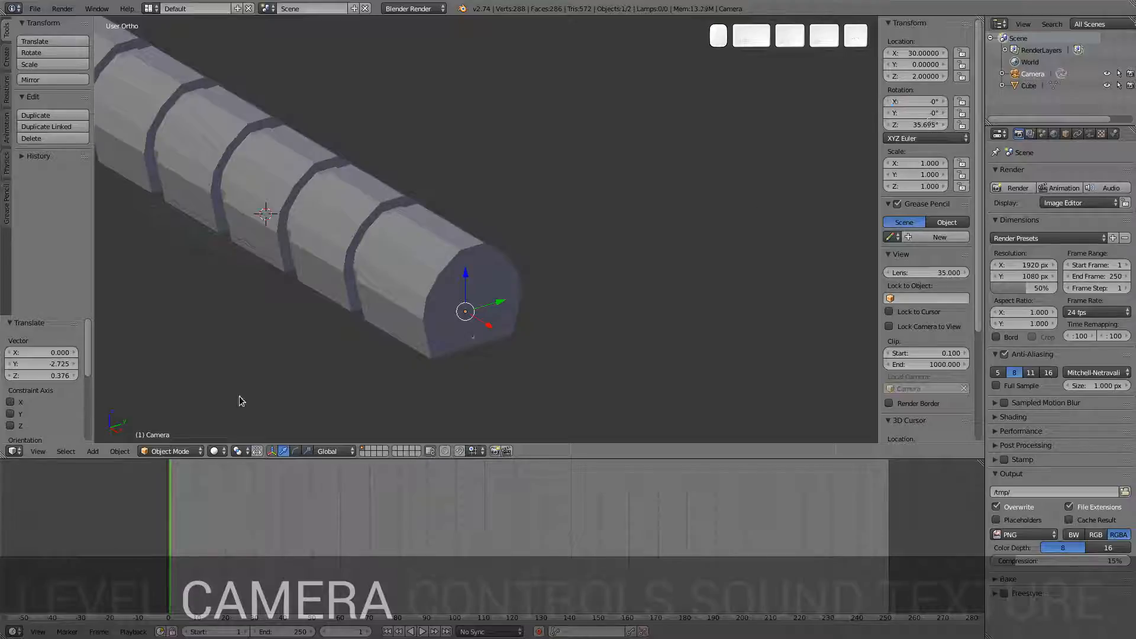
Step: Switch the viewport shading to Wireframe and set the camera's Z rotation to 0°
click(220, 451)
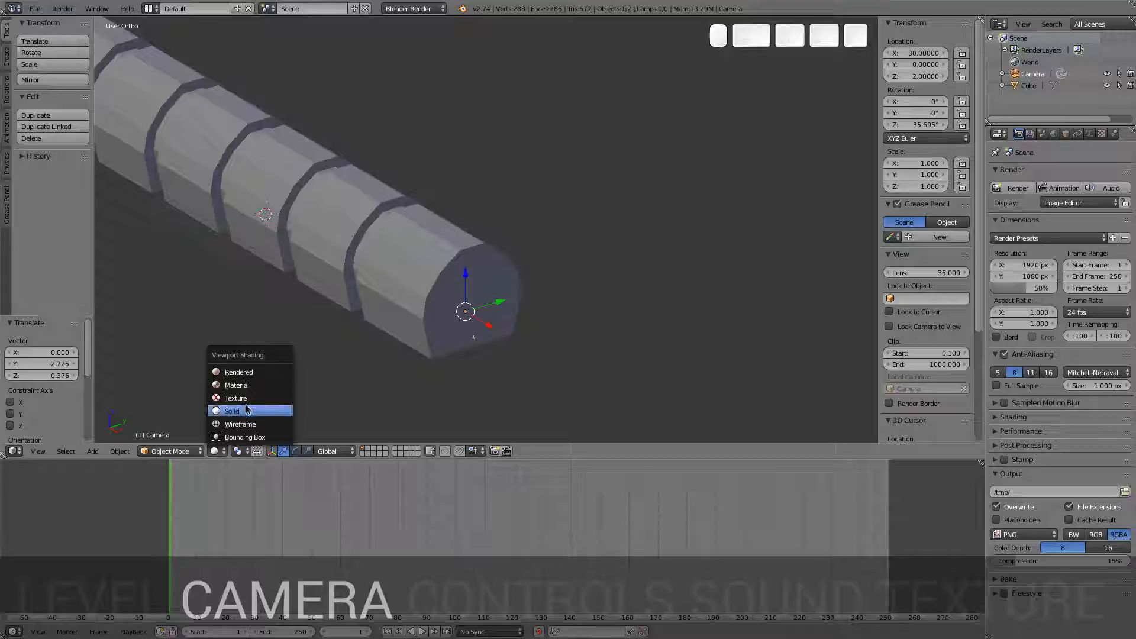
click(256, 425)
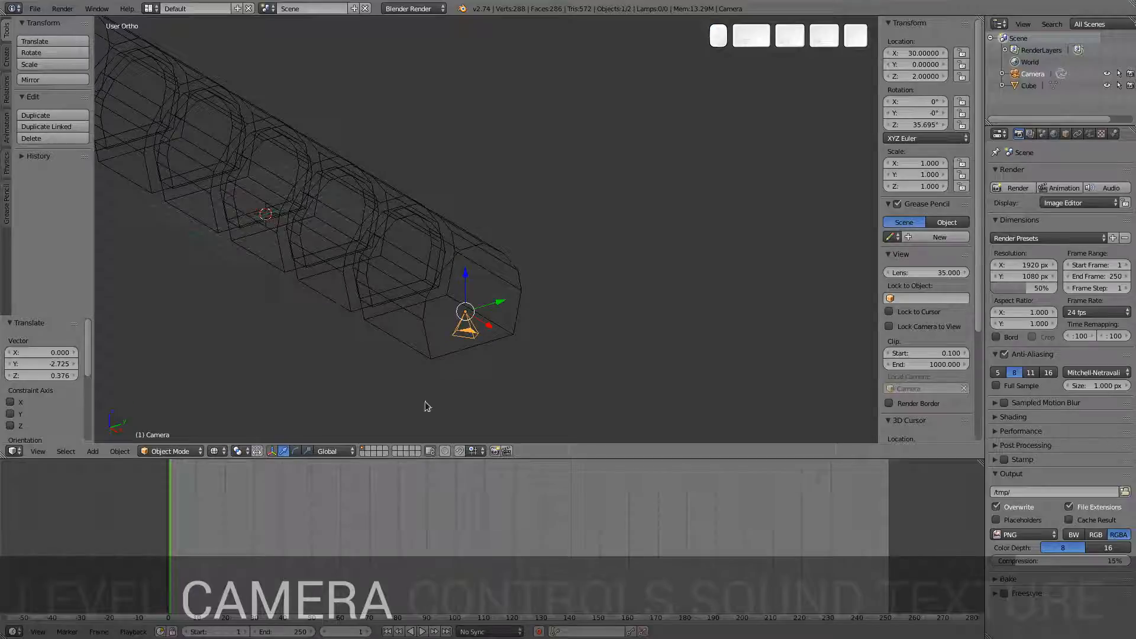
click(916, 126)
text(0)
key(Return)
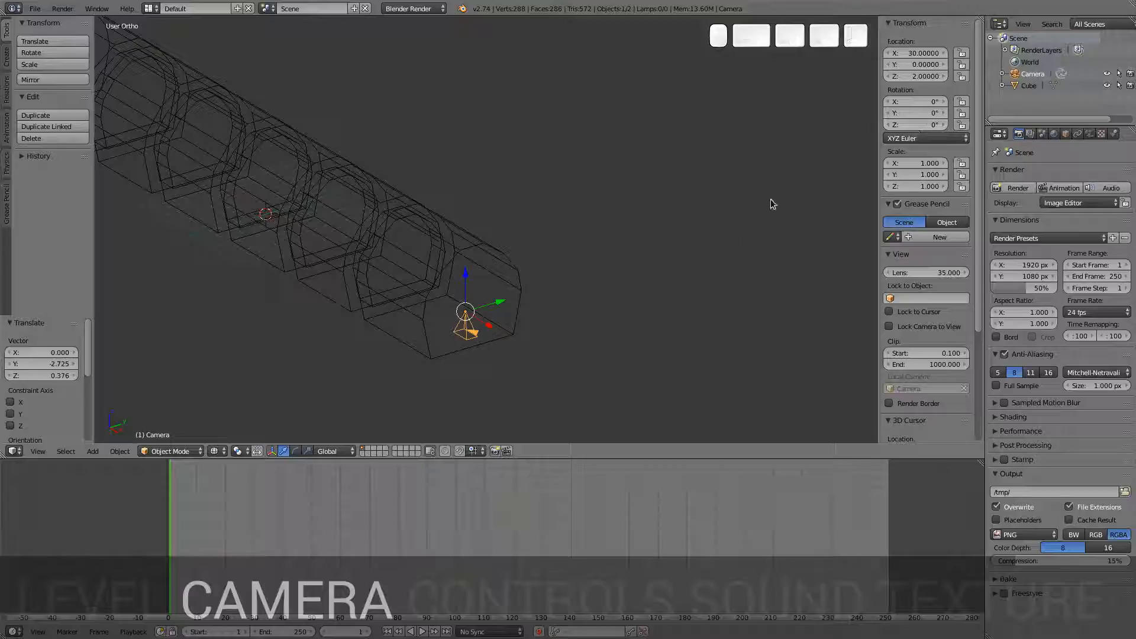
Step: Rotate the camera 90° in the front view and -90° in the right view so it faces upright down the arch
key(KP_1)
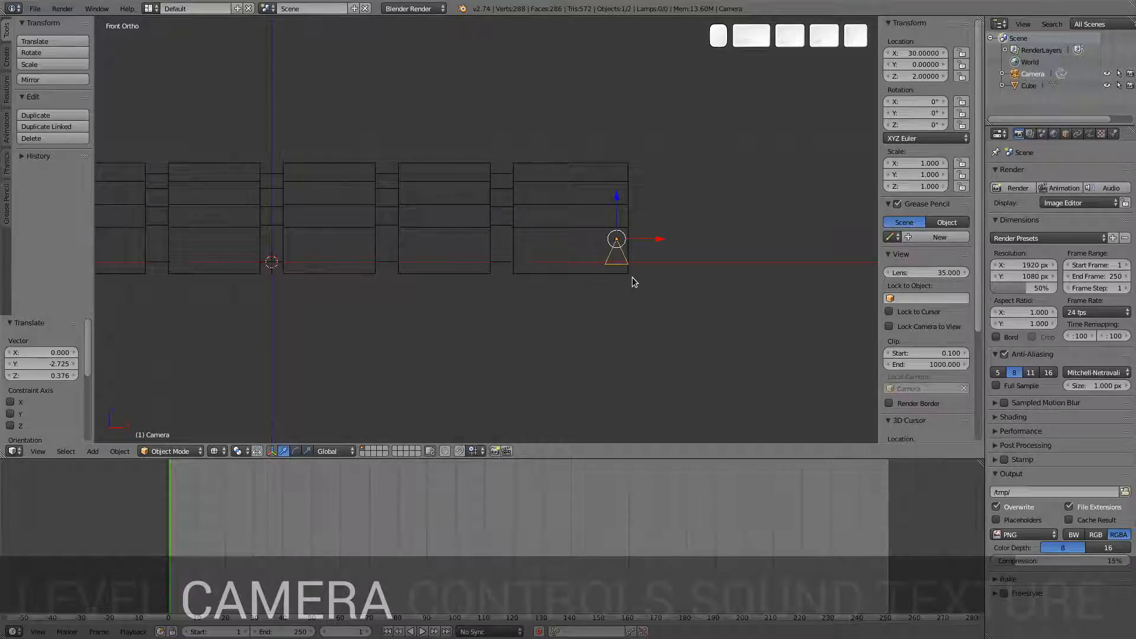
key(r)
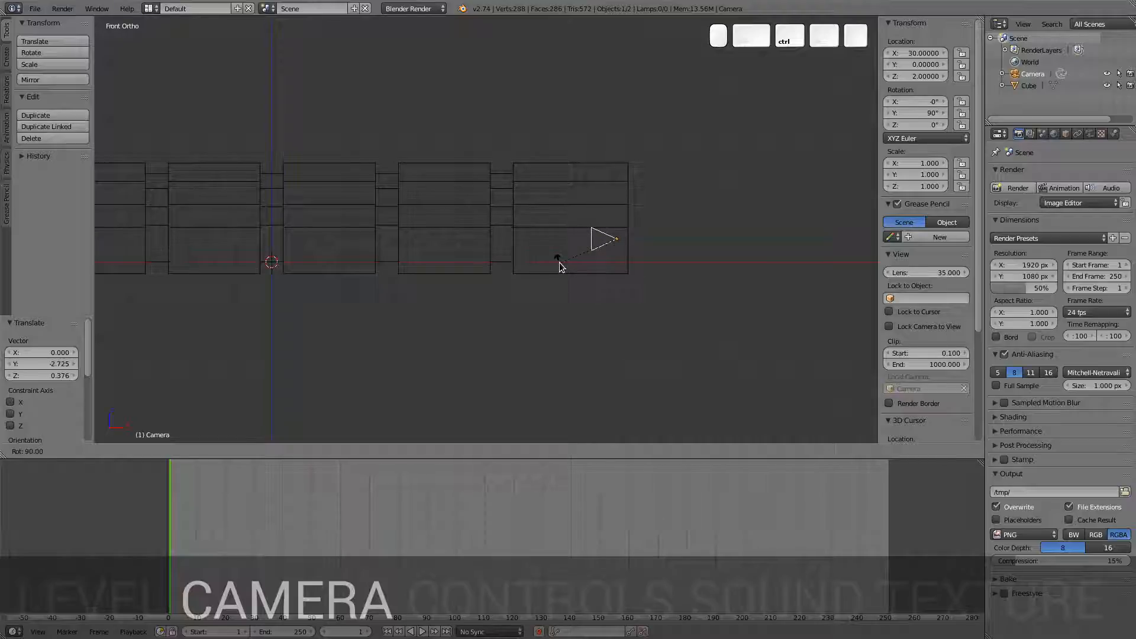
click(560, 266)
key(KP_7)
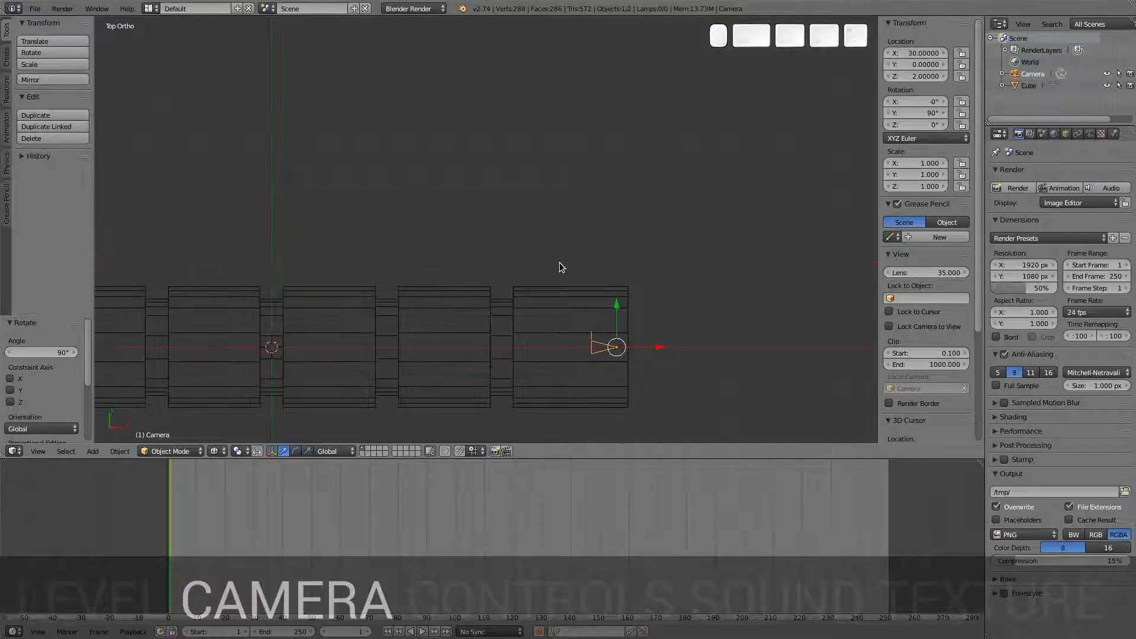
key(KP_3)
key(r)
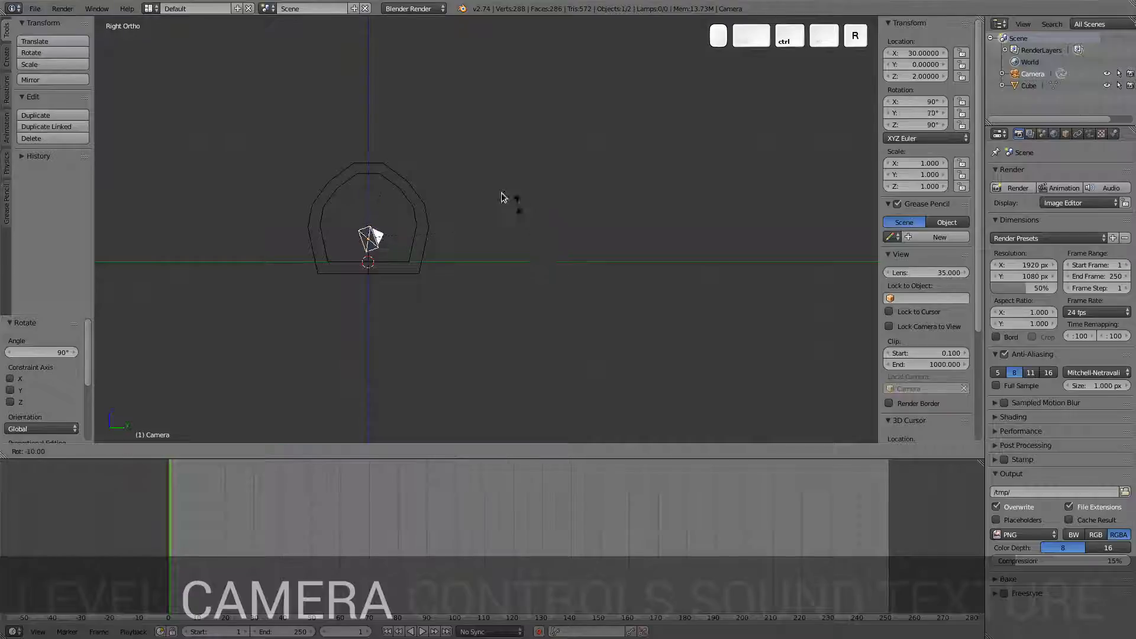
click(380, 153)
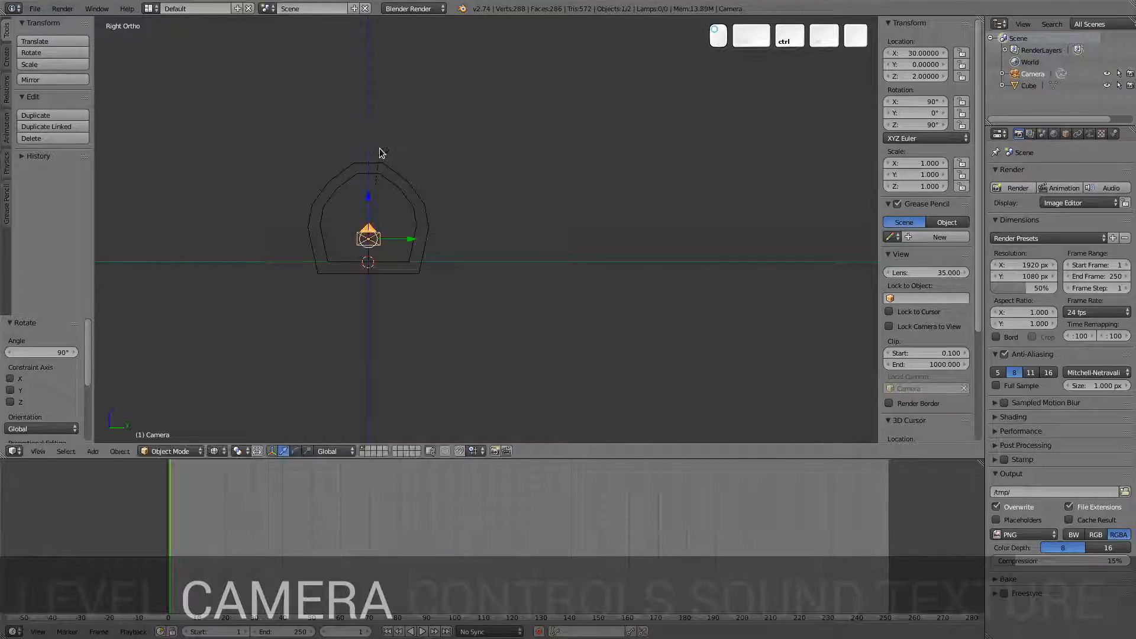
Step: Look through the camera and select the arch object, leaving it in place
key(KP_1)
middle_drag(425, 228, 544, 248)
key(KP_0)
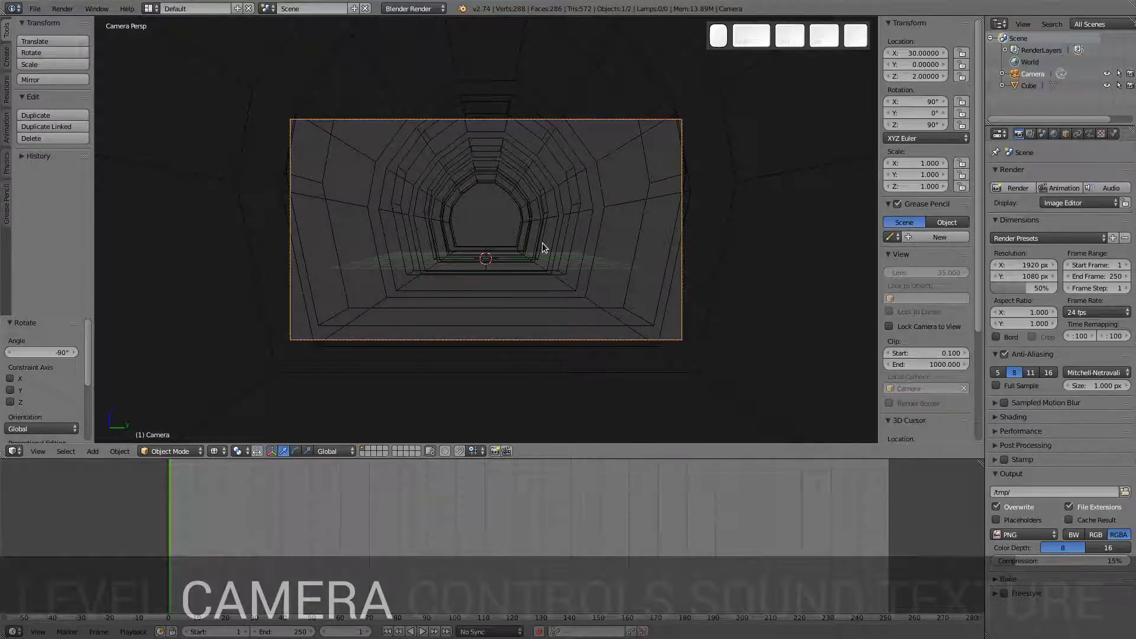
key(Tab)
right_click(693, 197)
key(g)
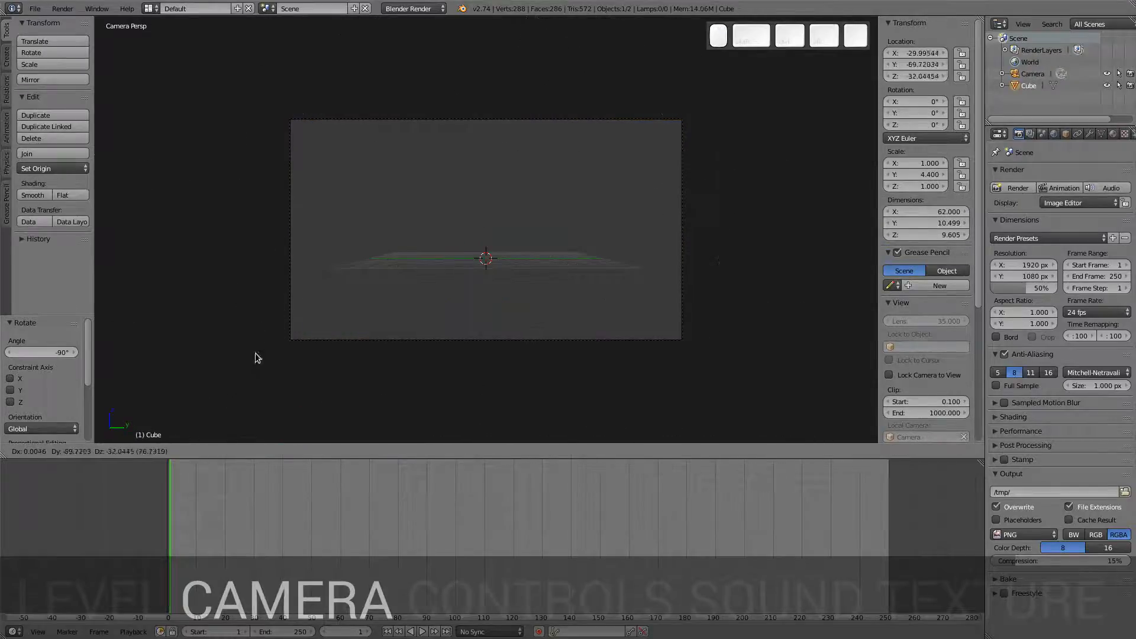
key(Escape)
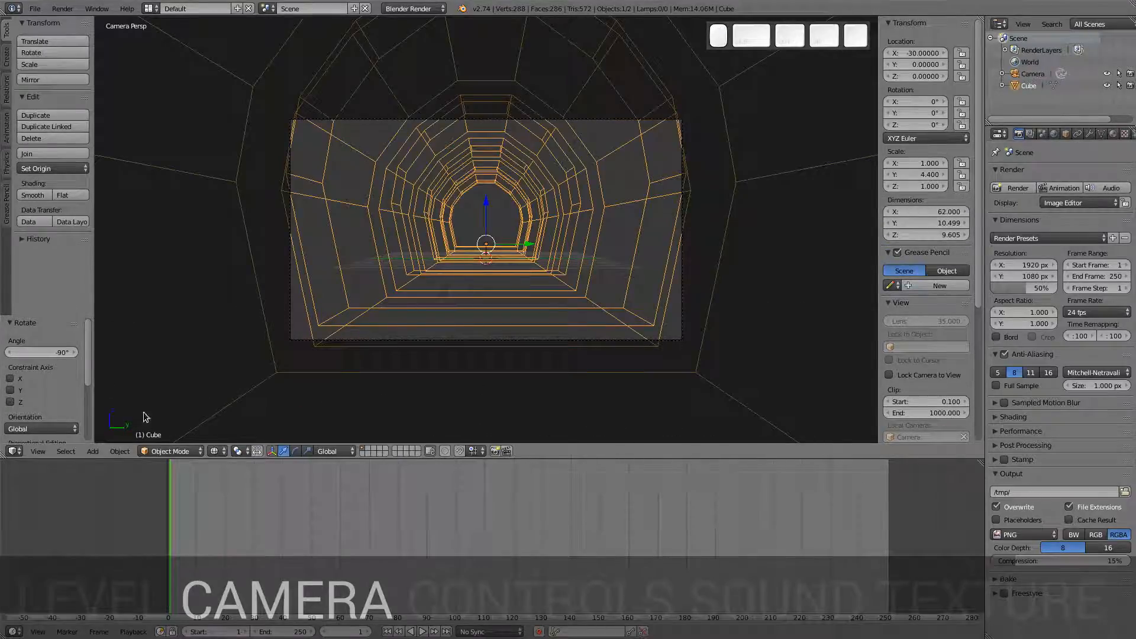
Step: Try Material viewport shading in the camera view and return to Wireframe
click(216, 451)
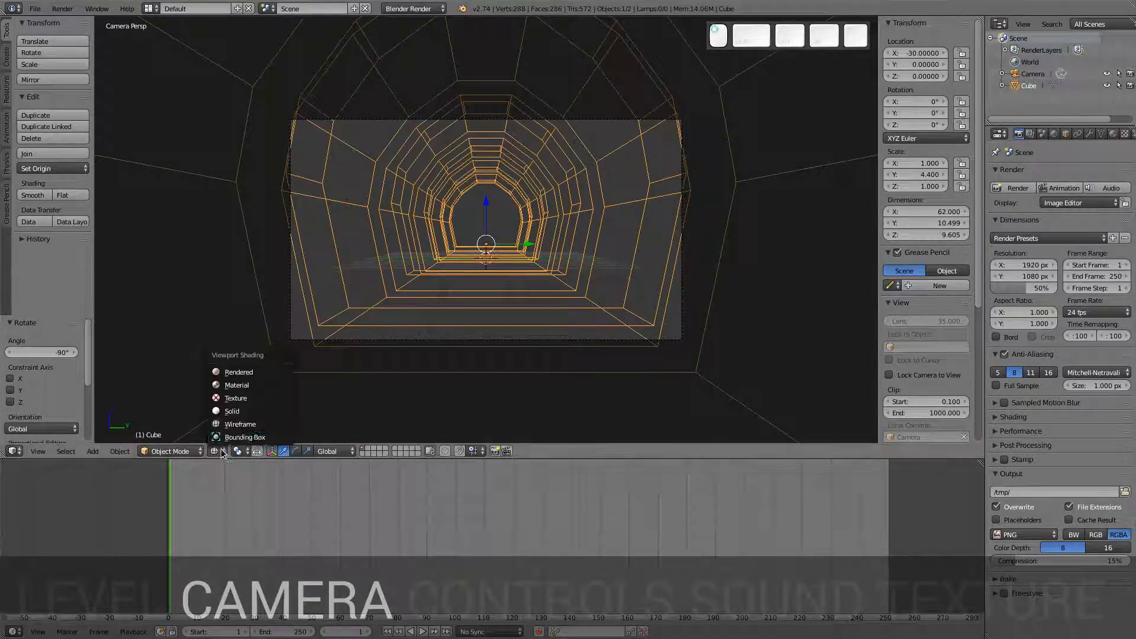
click(250, 385)
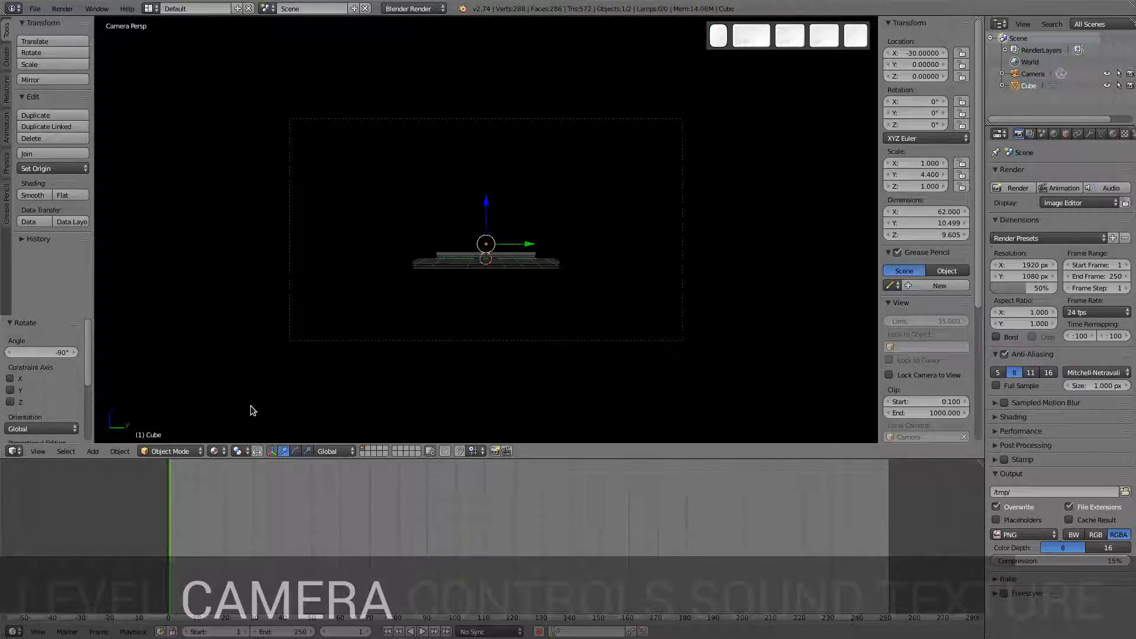
click(217, 451)
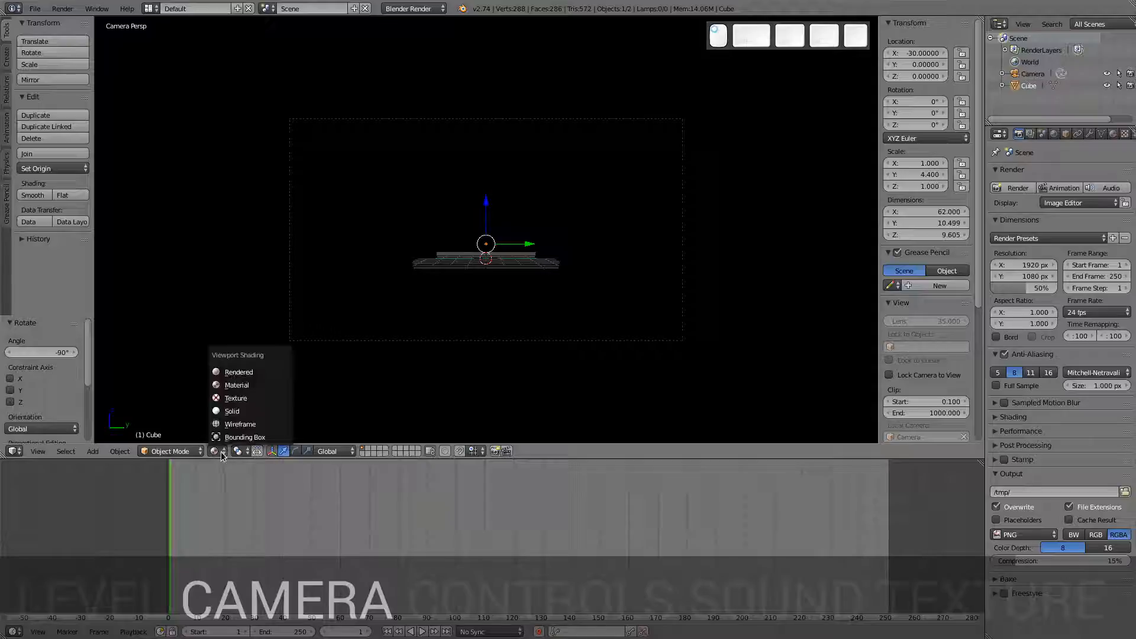
click(242, 425)
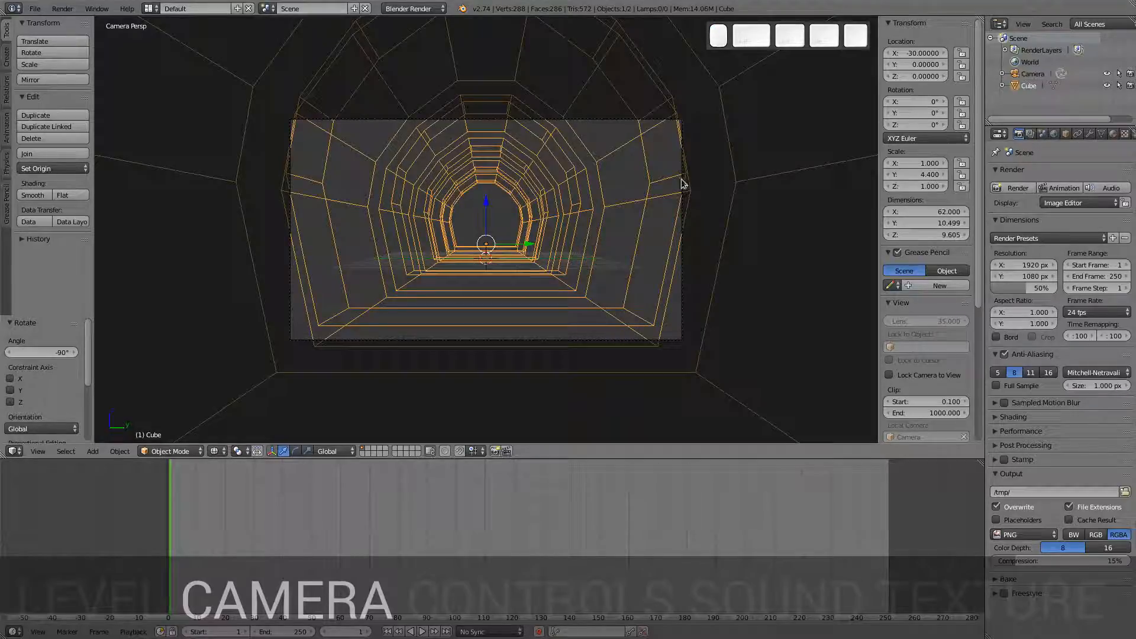
Step: In Edit Mode, hide the tool shelf, select all of the arch's faces and flip their normals
key(Tab)
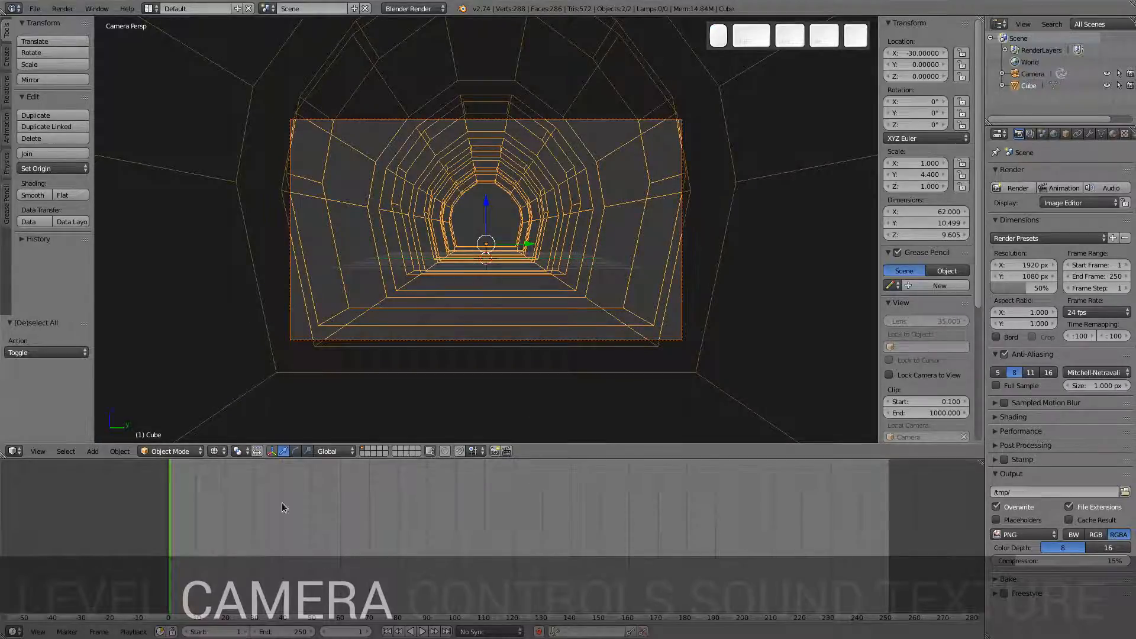
key(a)
key(a)
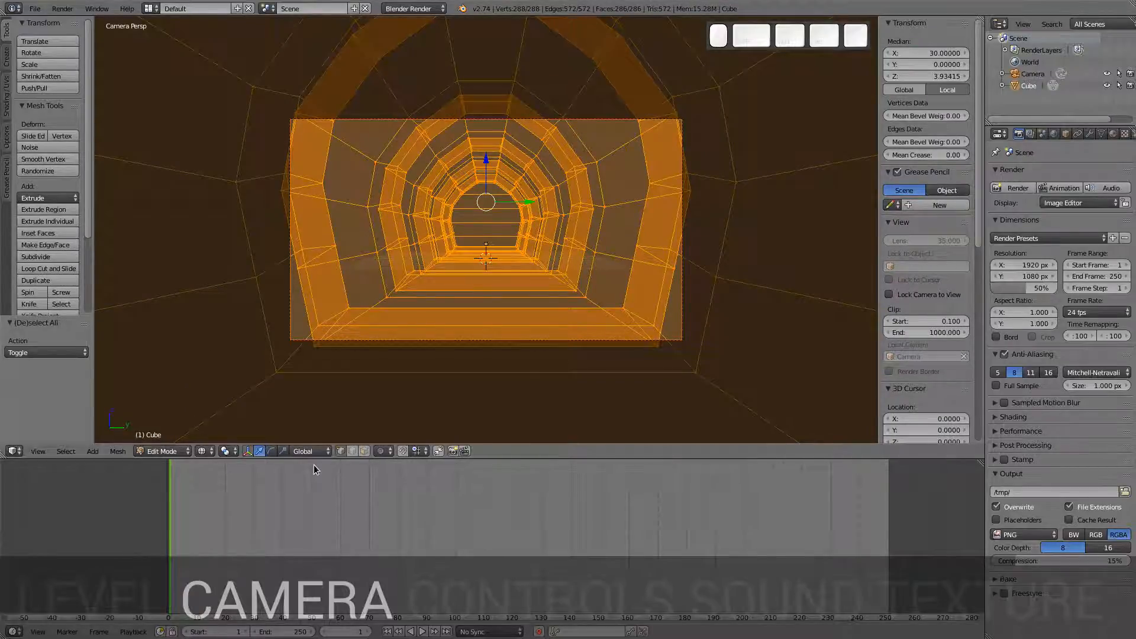
key(t)
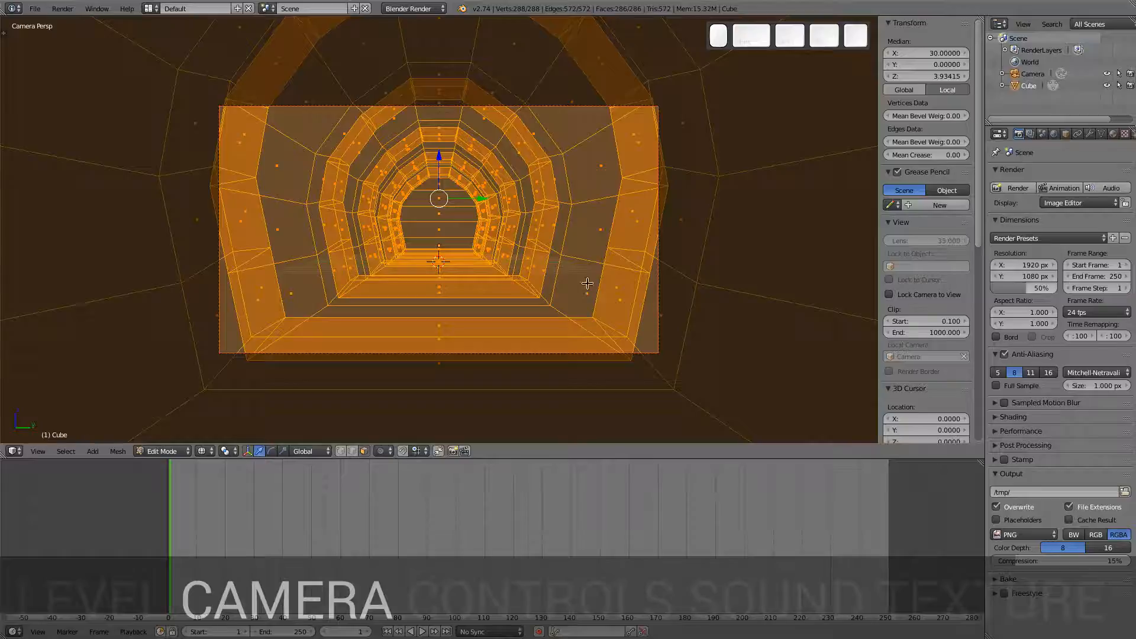
scroll(578, 284, up, 3)
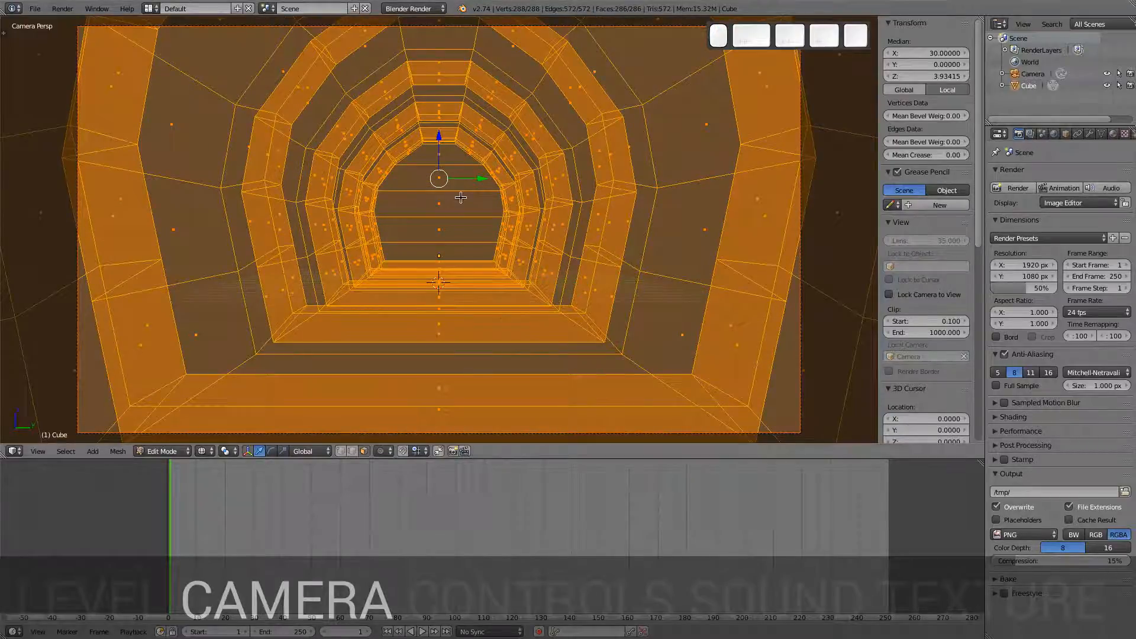
key(w)
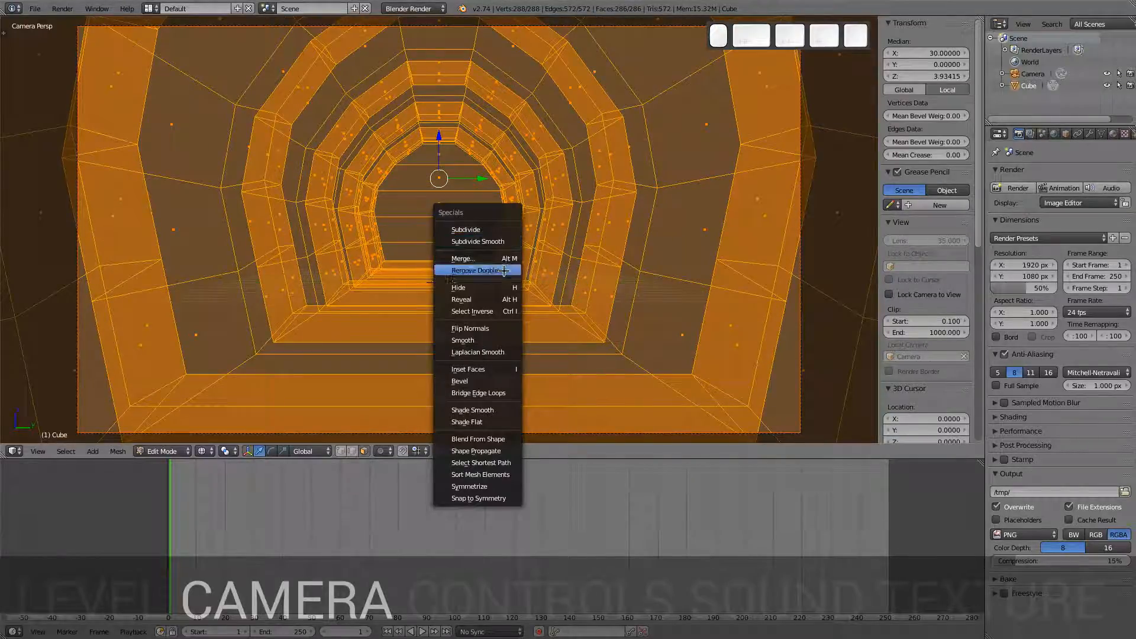
click(500, 333)
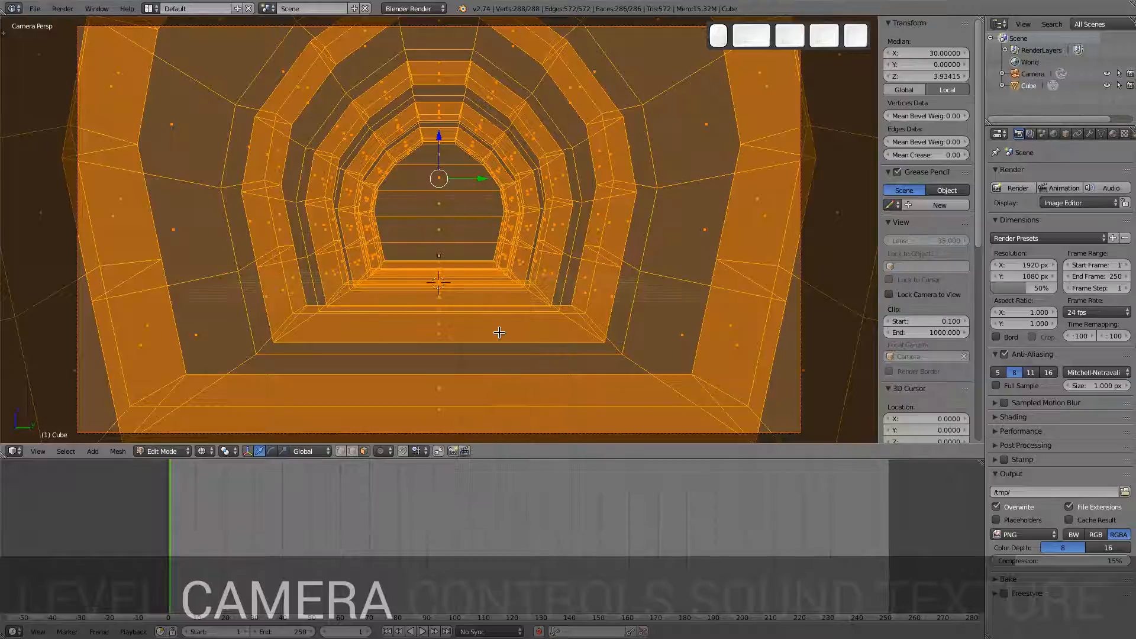
key(KP_0)
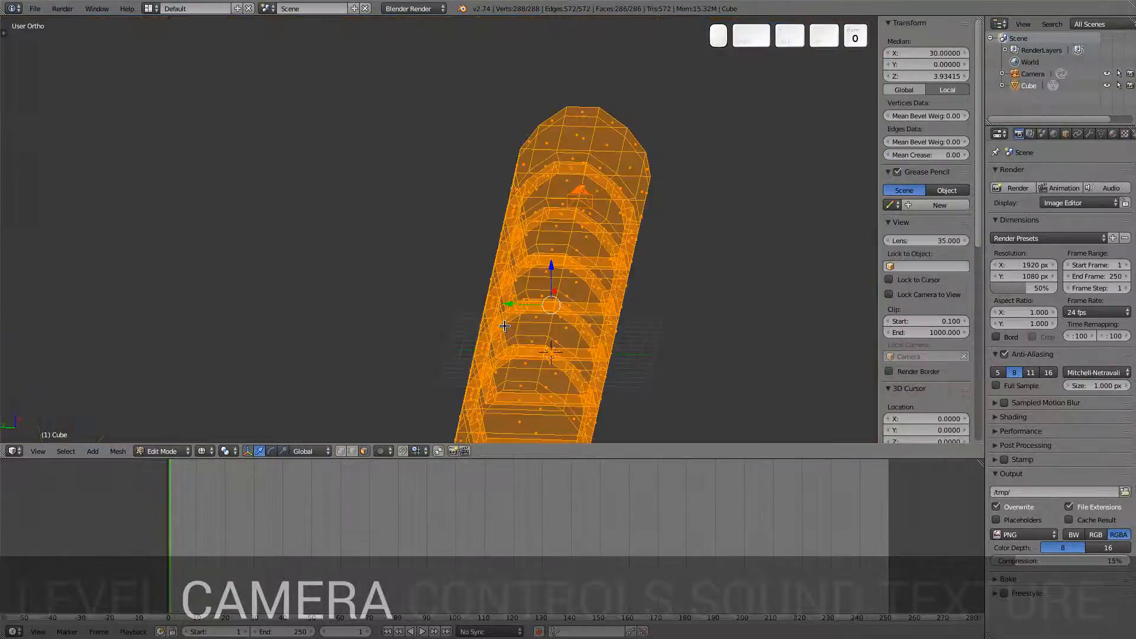
key(KP_0)
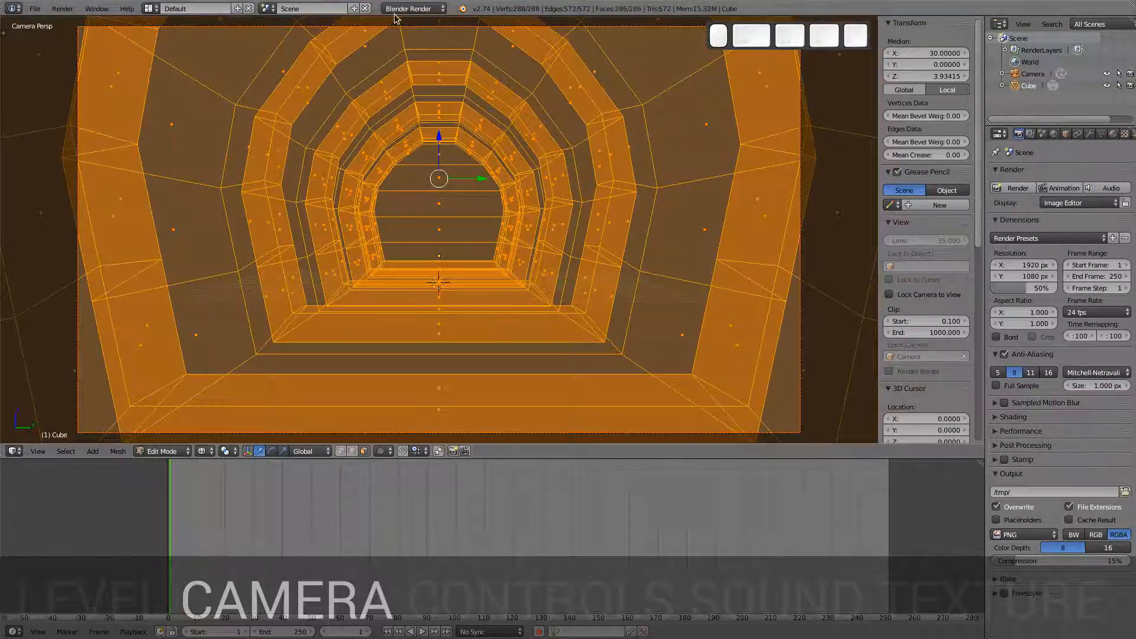
key(p)
click(505, 333)
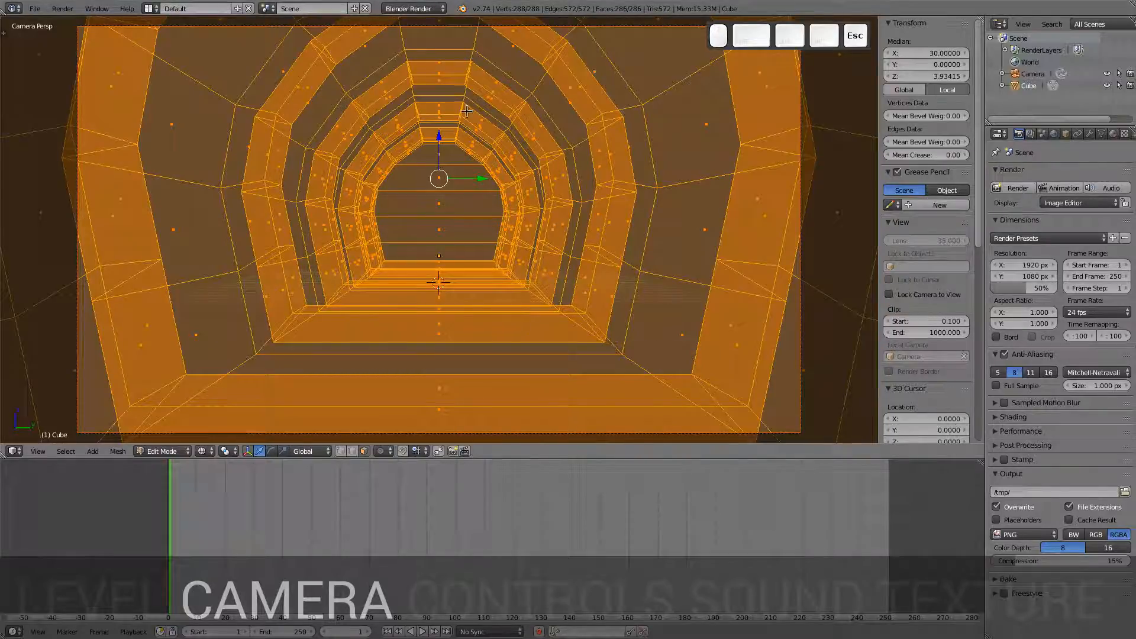
Step: Leave Edit Mode, switch the render engine to Blender Game and briefly test-run the game through the camera
key(Tab)
click(414, 8)
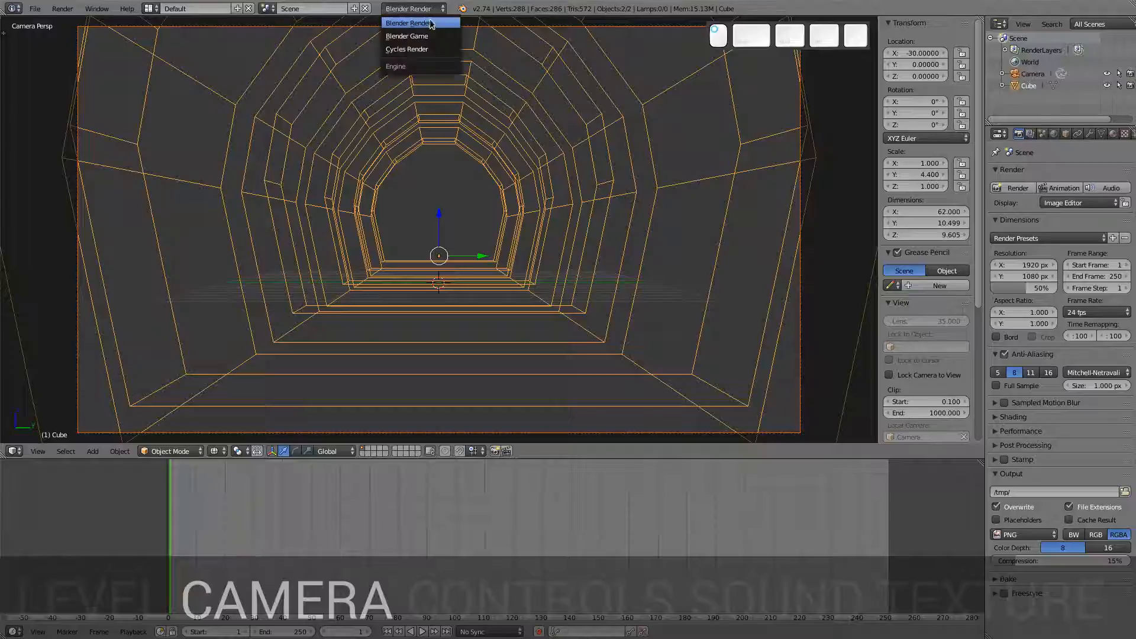
click(424, 37)
key(p)
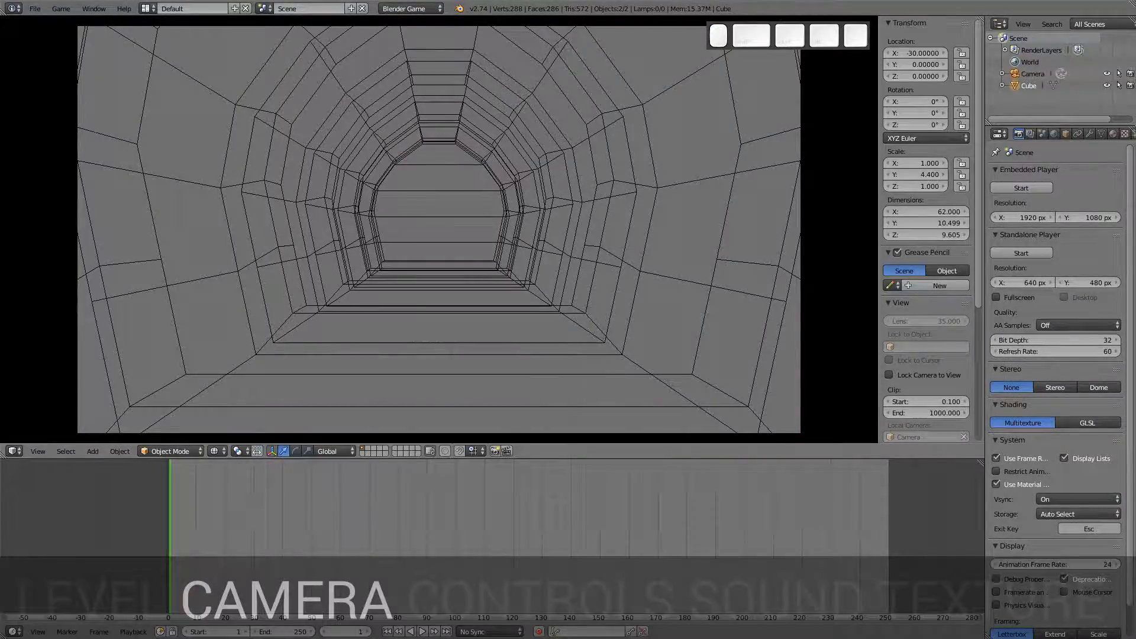
key(Escape)
Step: Add a Point lamp at the scene's origin, inside the middle of the tunnel
middle_drag(464, 277, 516, 277)
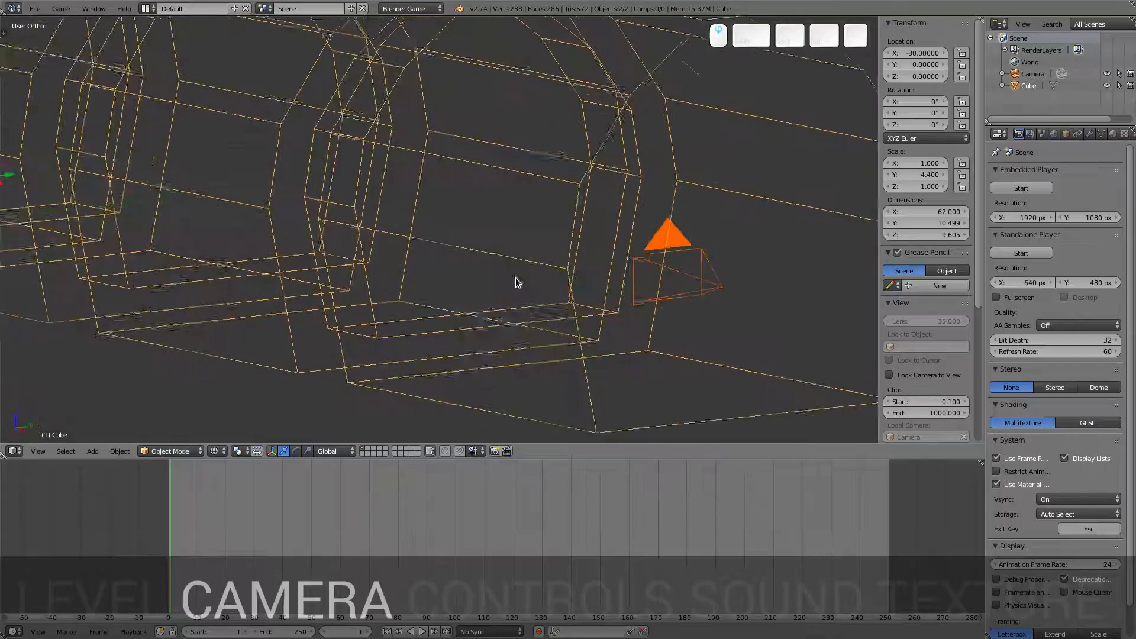
scroll(516, 282, down, 7)
middle_drag(374, 248, 495, 251)
mouse_move(573, 255)
shift+middle_down()
mouse_move(661, 260)
mouse_move(752, 246)
mouse_move(564, 255)
shift+middle_up()
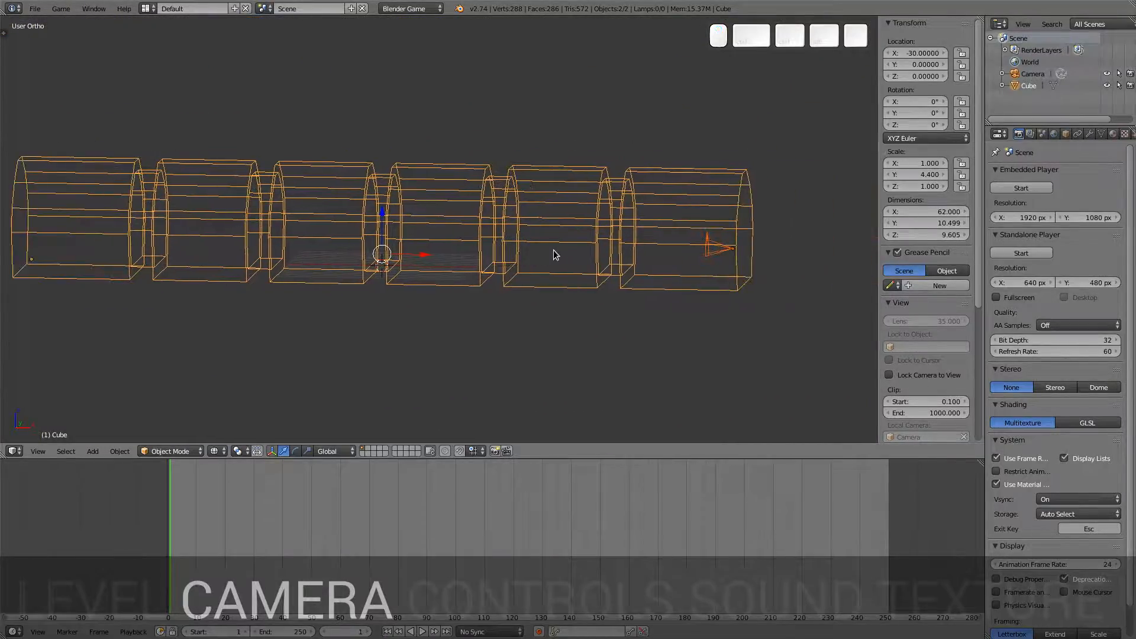
key(shift+a)
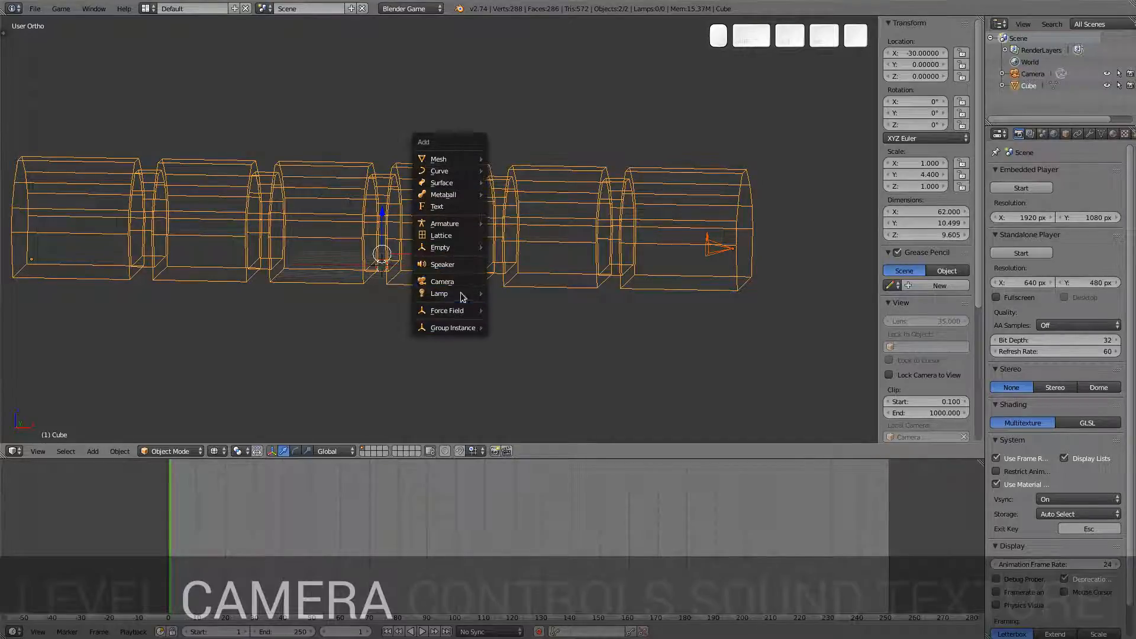
mouse_move(463, 299)
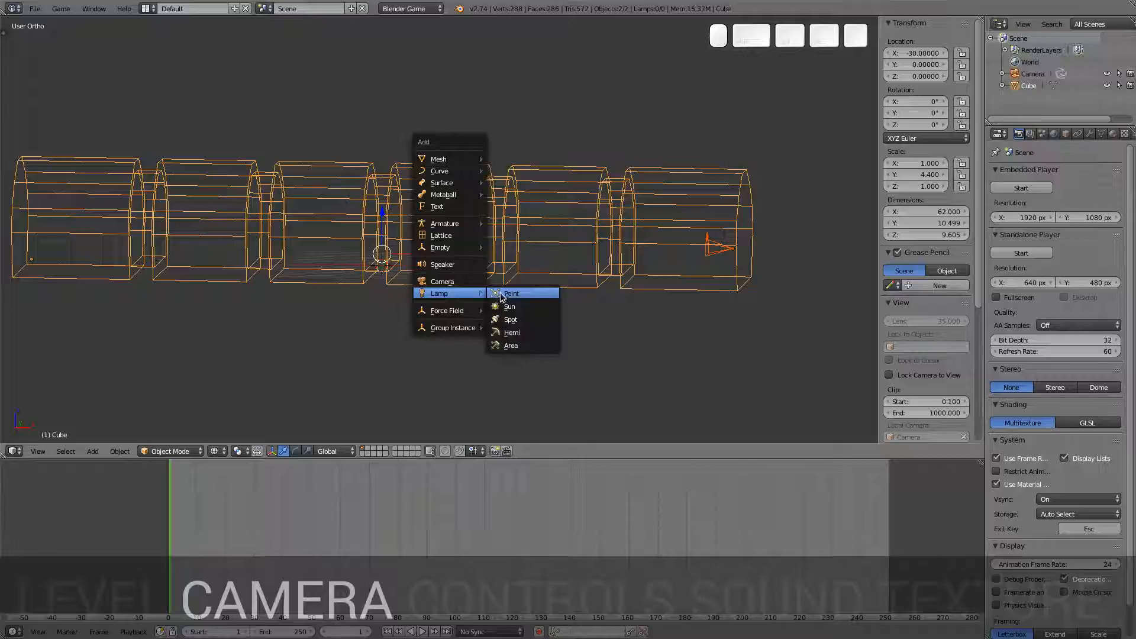
click(500, 294)
Step: In the right view, raise the Point lamp straight up to Z 4 inside the arch
middle_drag(521, 283, 420, 280)
key(KP_1)
key(KP_3)
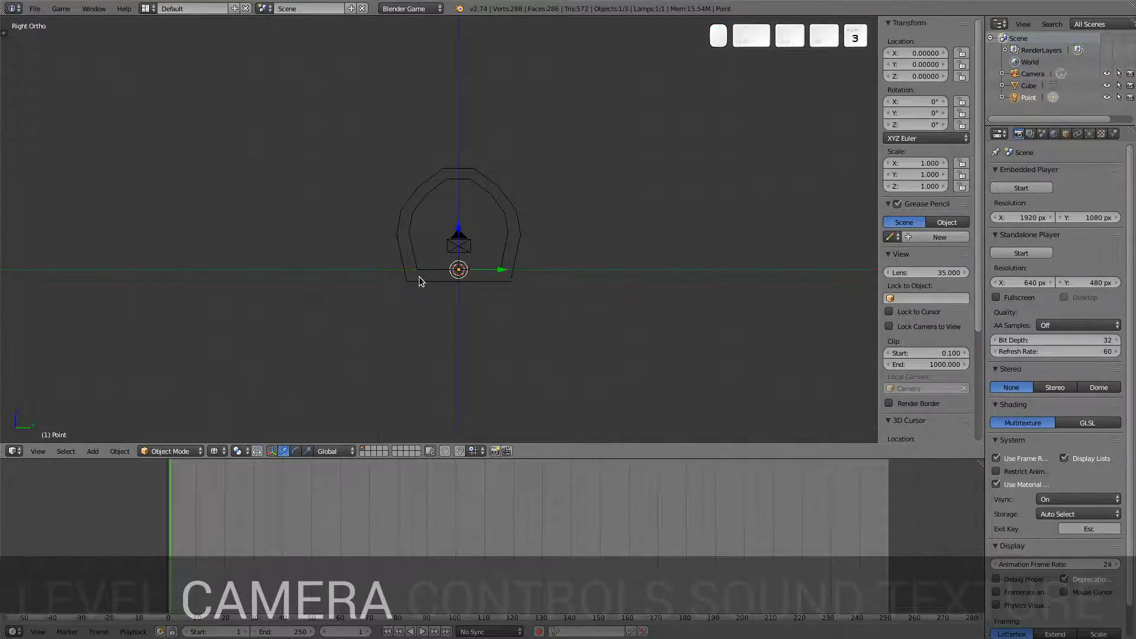
key(g)
click(421, 230)
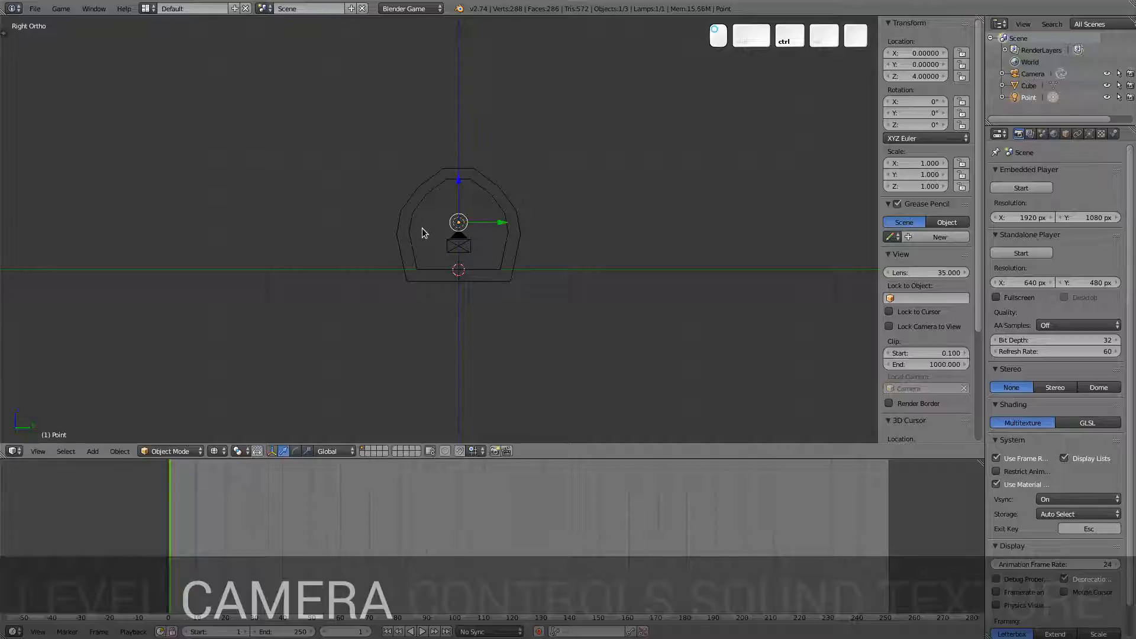
Step: Test-run the game through the camera in Solid viewport shading, stop it and return to Wireframe
click(216, 451)
click(247, 411)
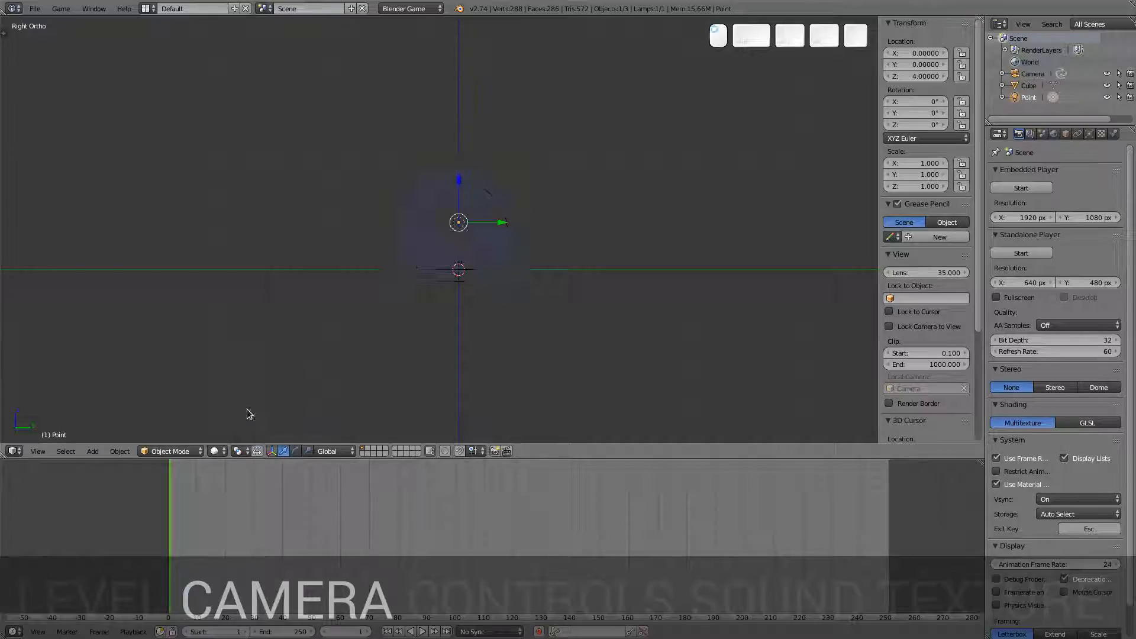
key(KP_0)
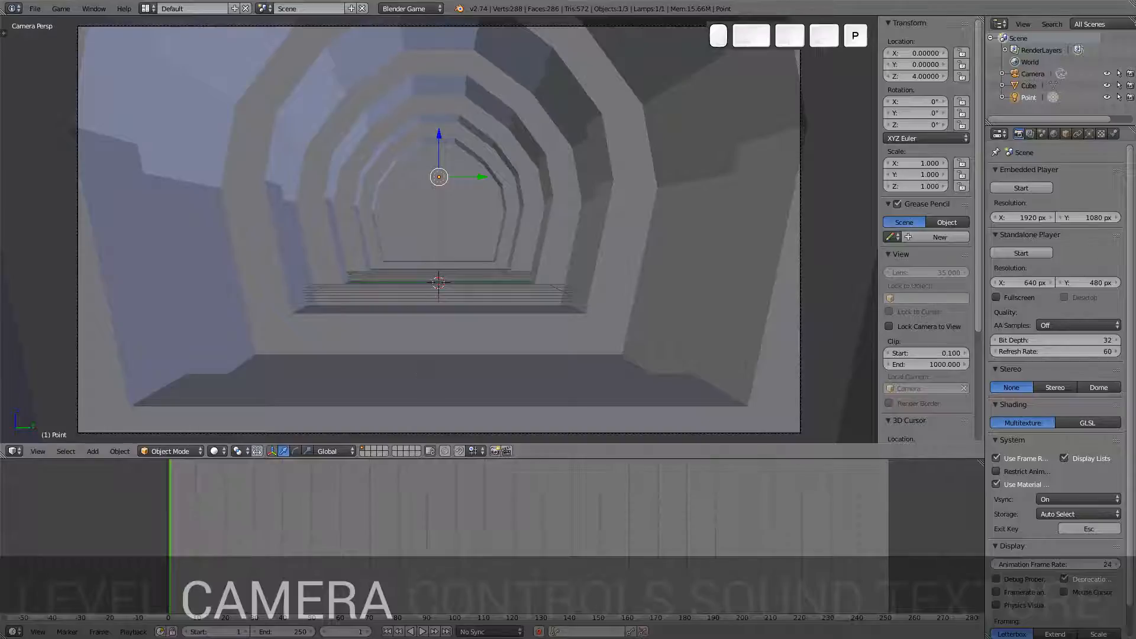
key(p)
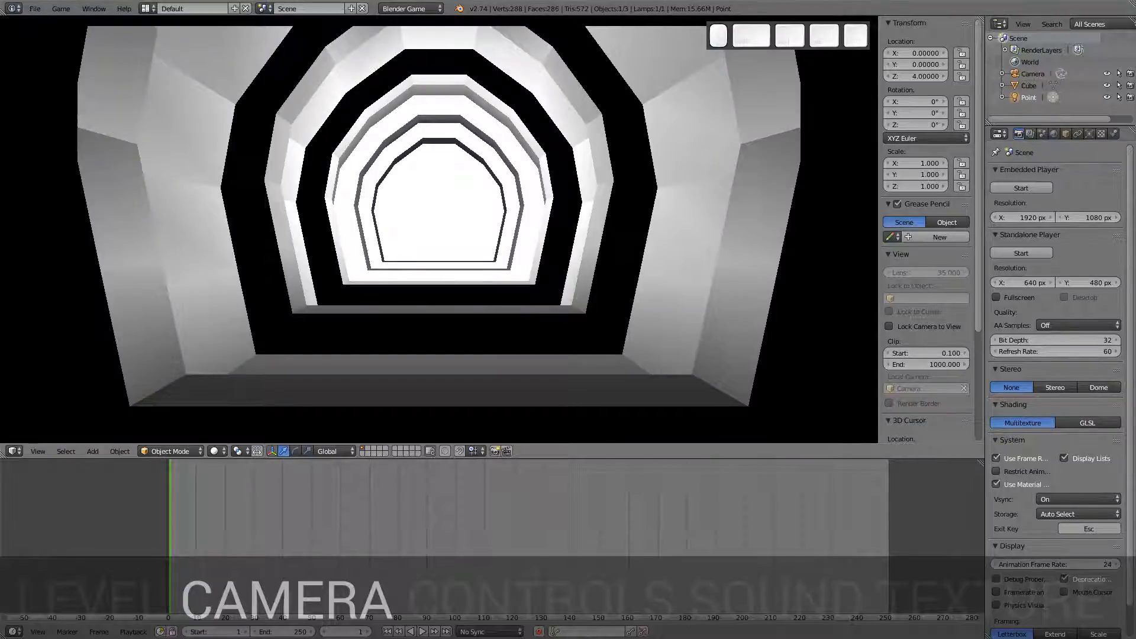
key(Escape)
middle_drag(417, 218, 460, 254)
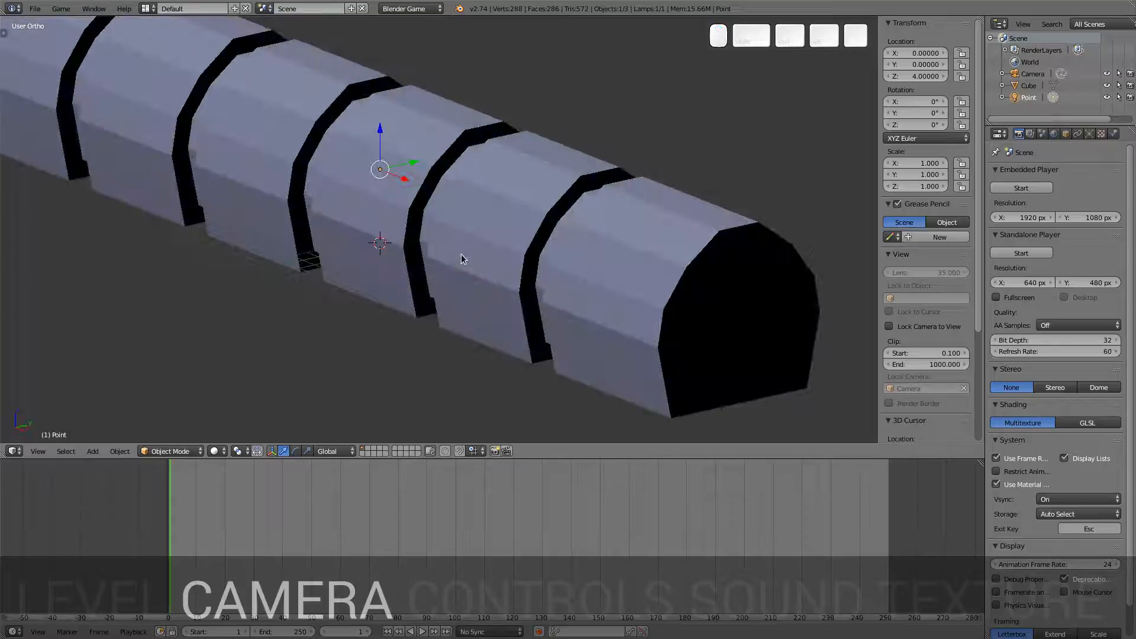
click(215, 451)
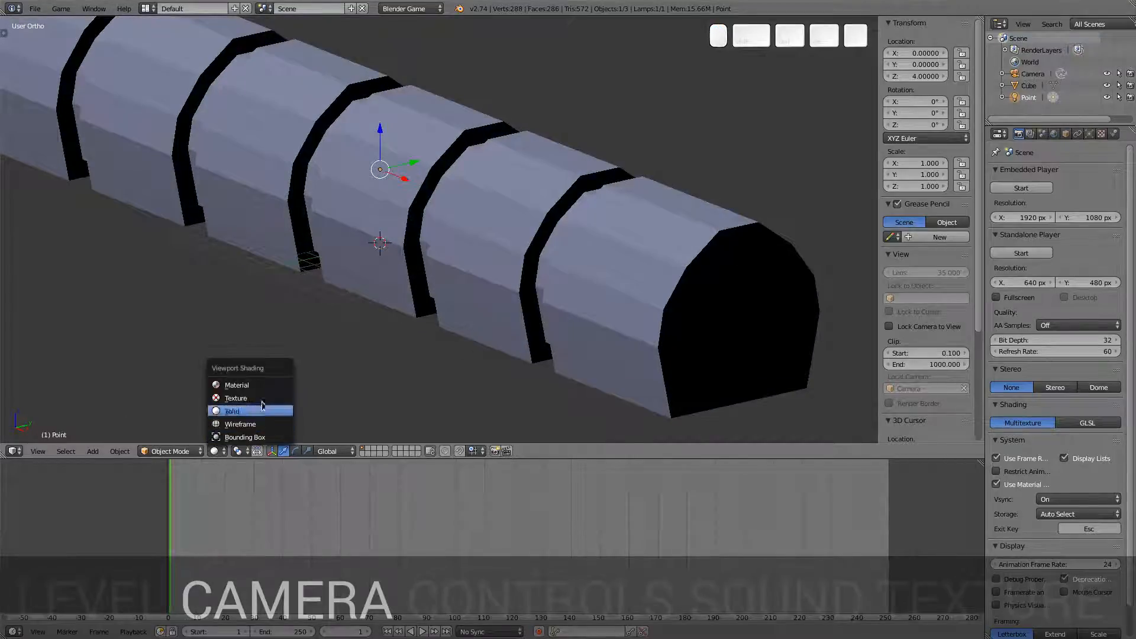
click(264, 424)
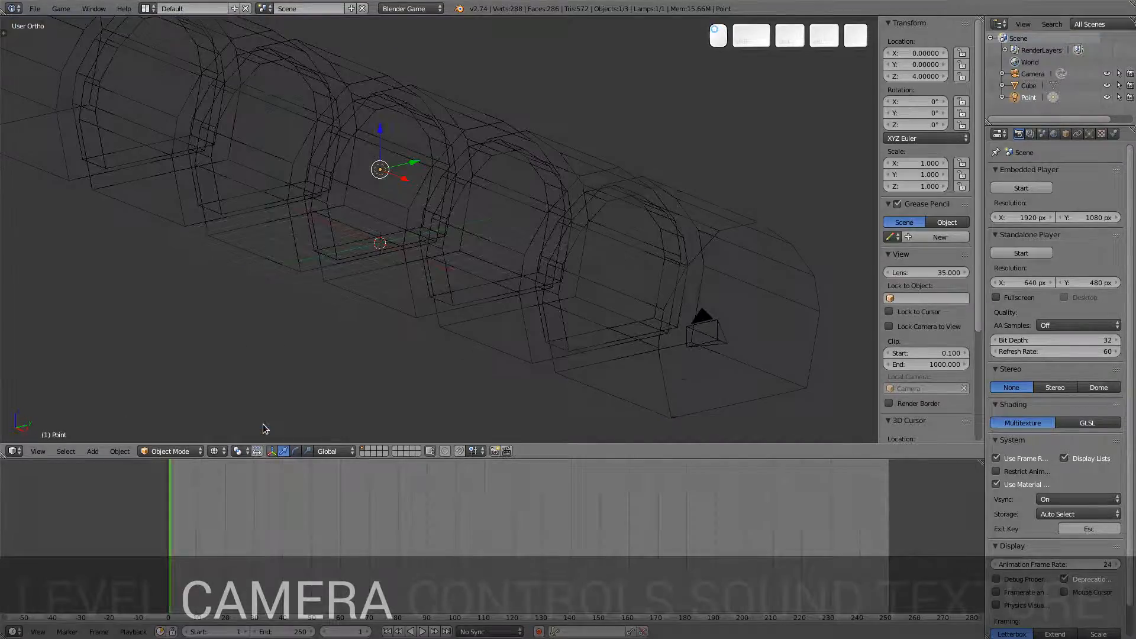
Step: In the front view, select the camera and move it along the tunnel to X 28
key(KP_3)
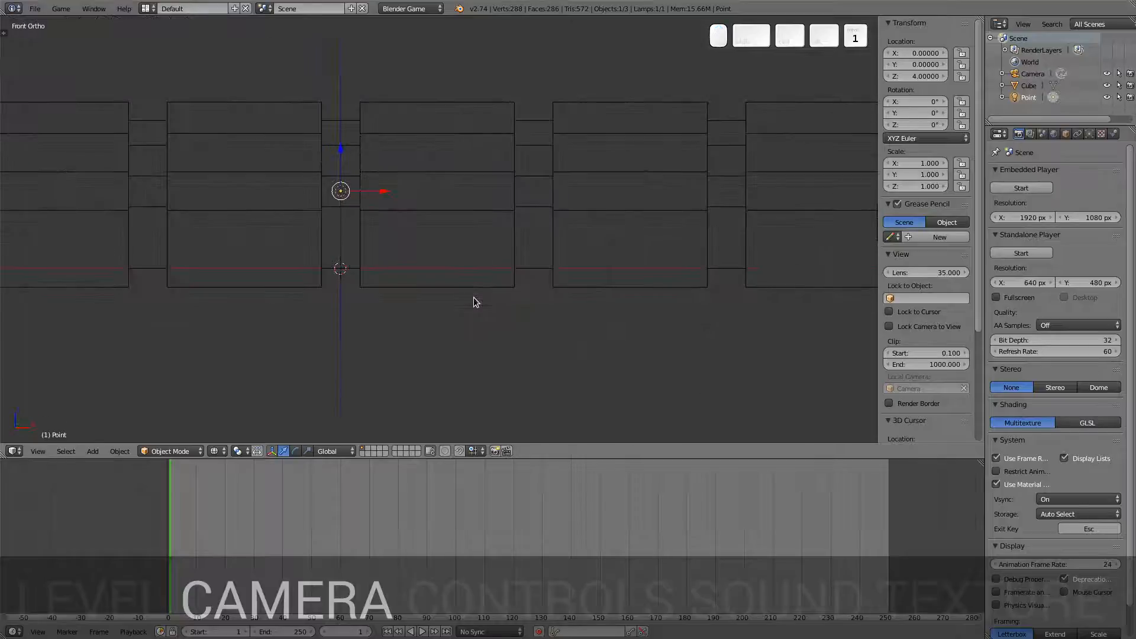
key(KP_1)
shift+middle_drag(474, 297, 827, 275)
right_click(611, 235)
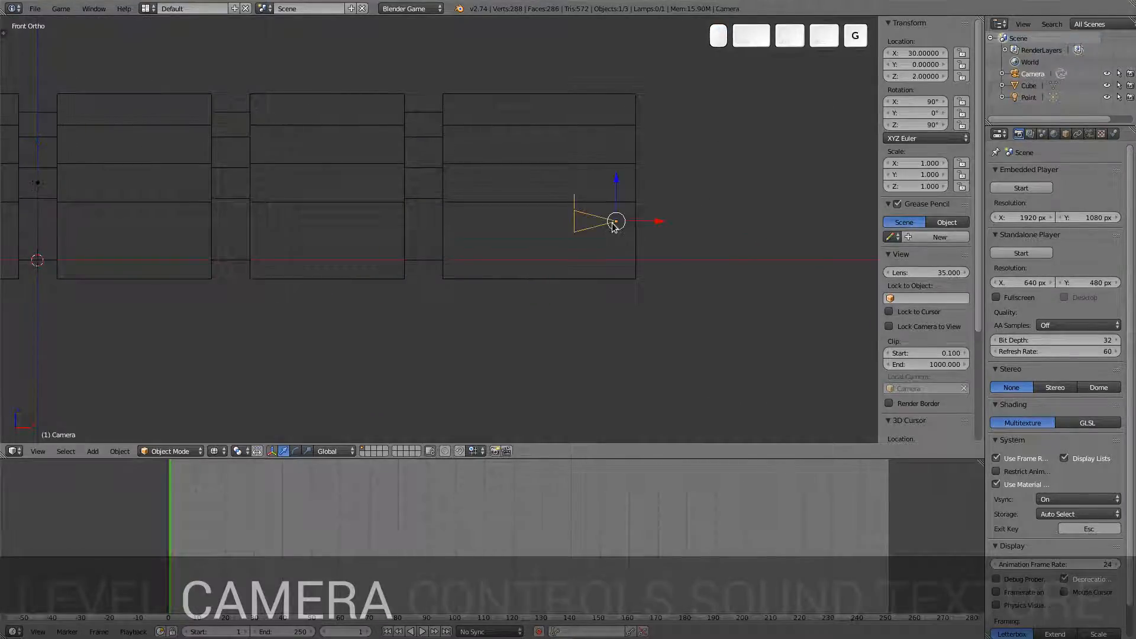
key(g)
click(566, 231)
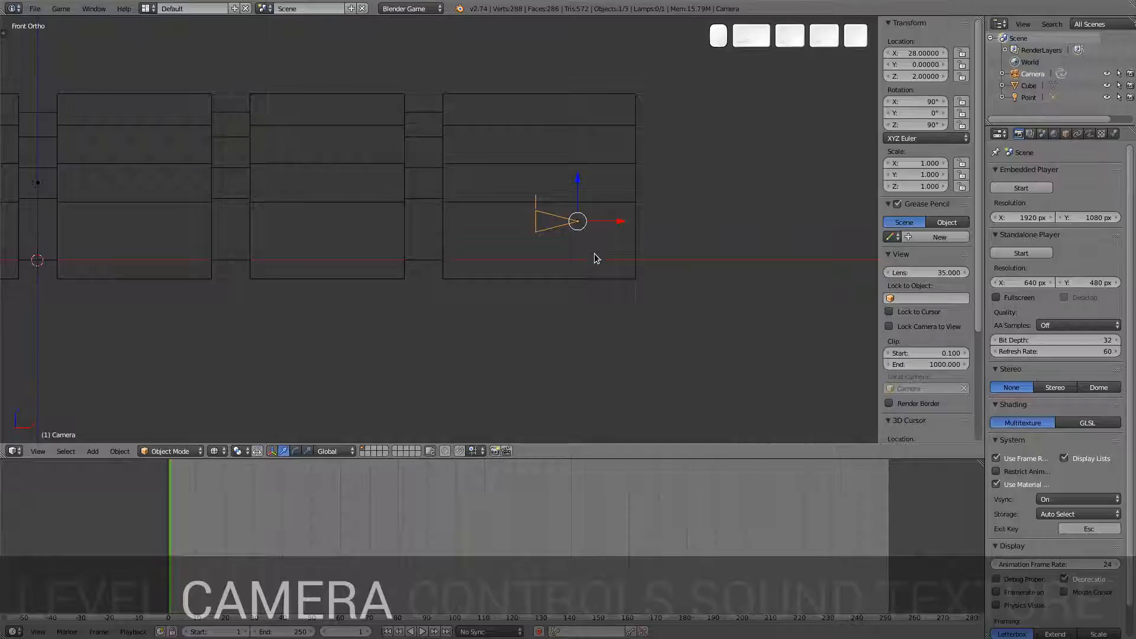
Step: Add a cube and place it just behind and below the camera at X 29, Z 1
key(shift+a)
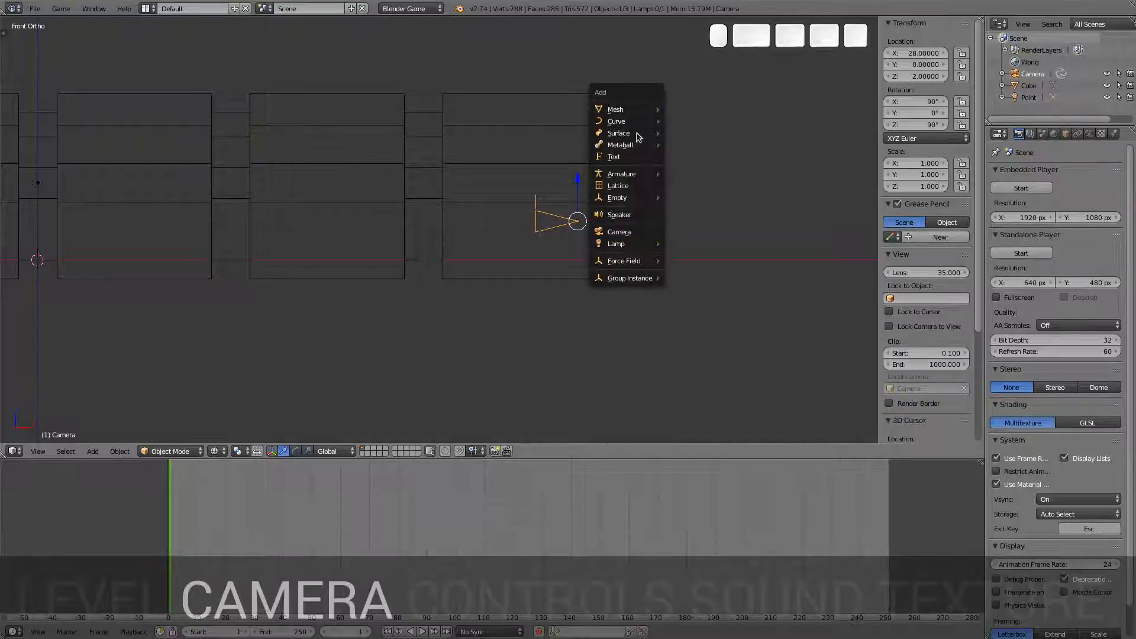
mouse_move(627, 110)
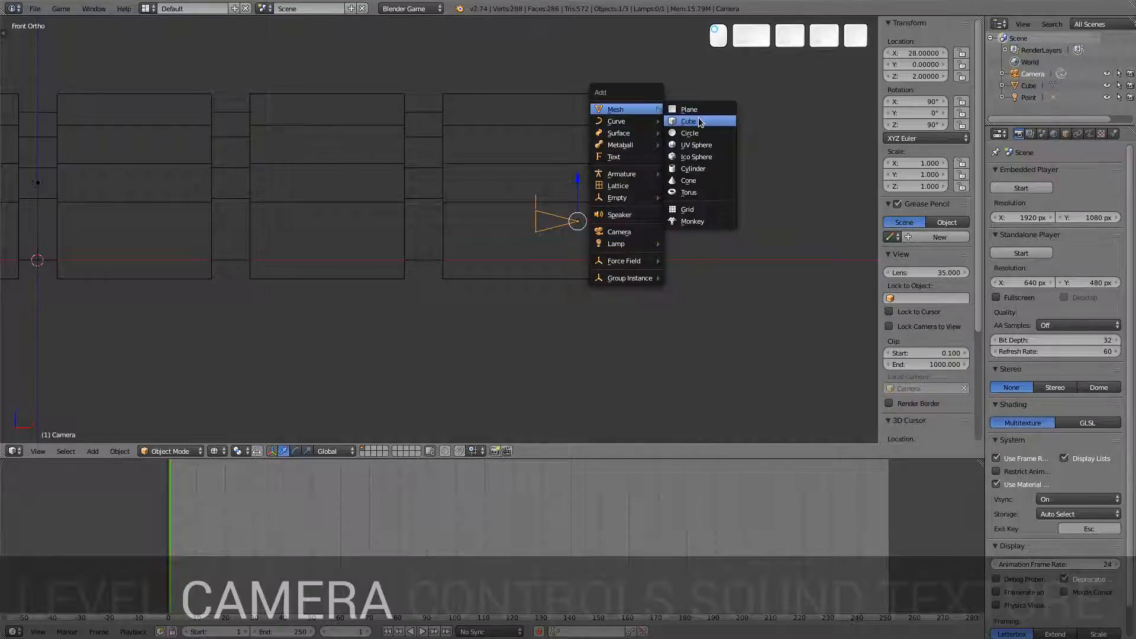
click(692, 121)
key(g)
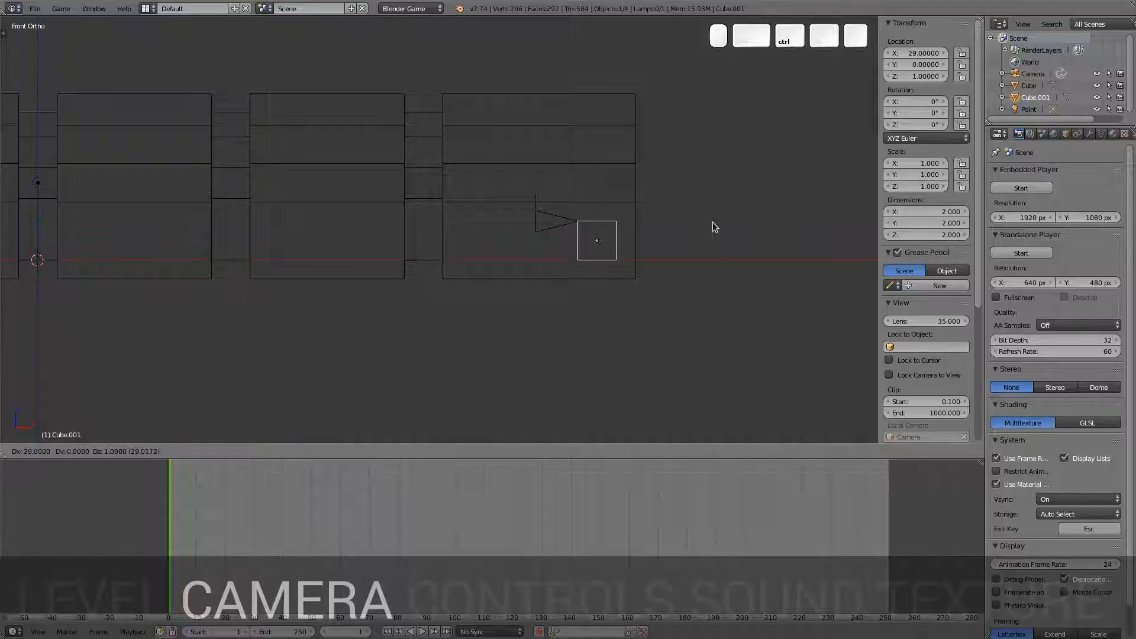
ctrl+click(705, 236)
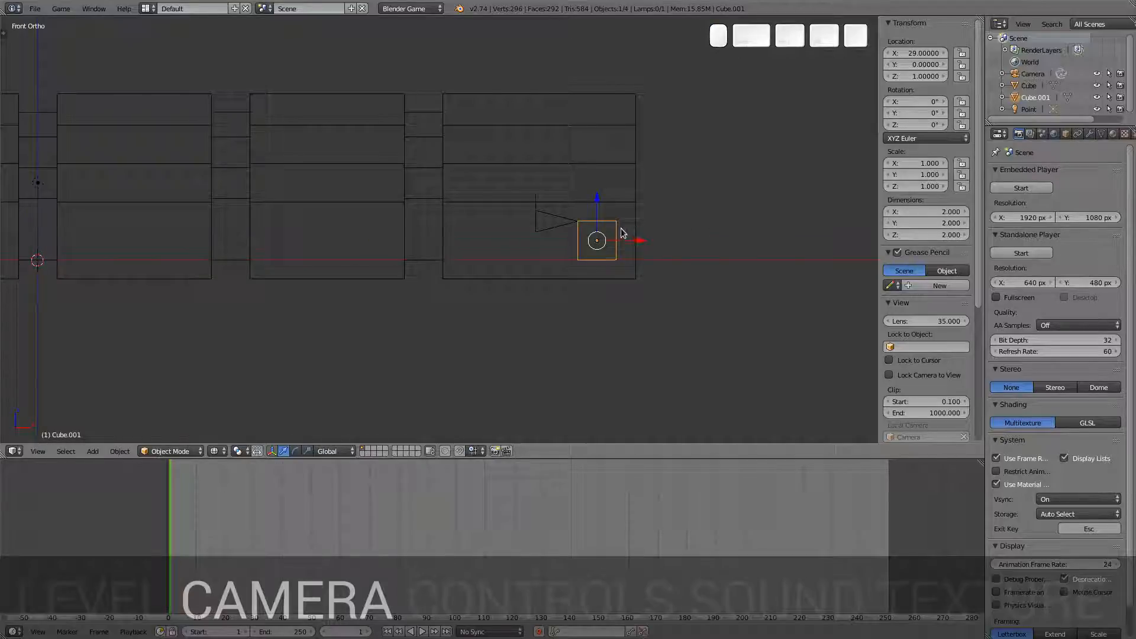
Step: In Edit Mode, select the new cube's face farthest from the camera and move it 1 unit inward along X
key(Tab)
key(a)
key(v)
key(b)
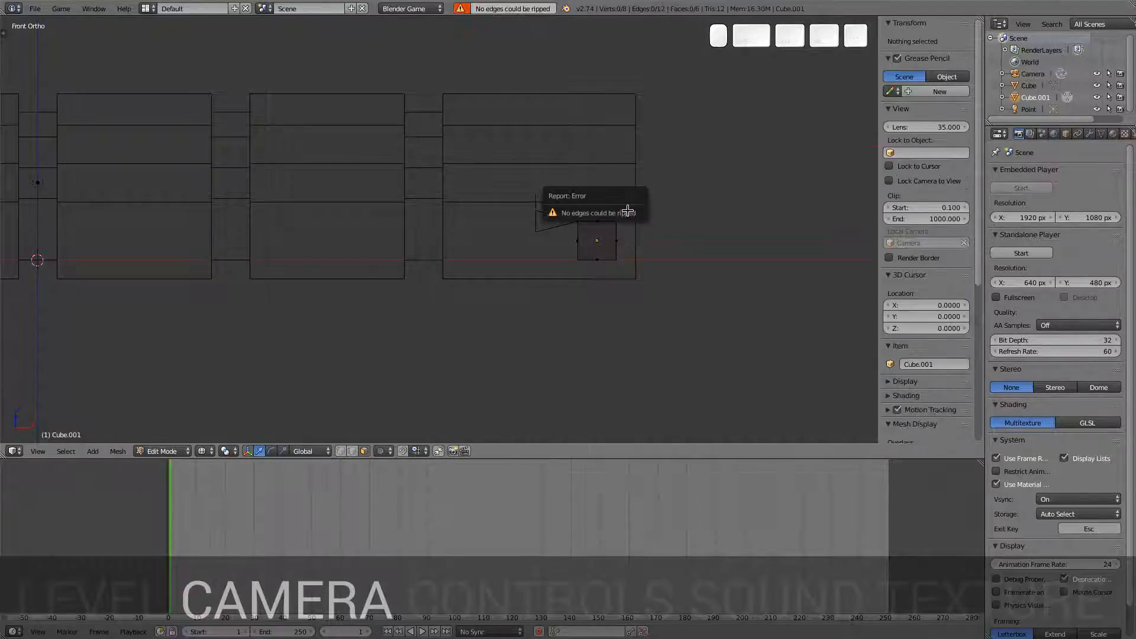
mouse_move(610, 235)
mouse_down()
mouse_move(639, 241)
mouse_move(624, 239)
mouse_up()
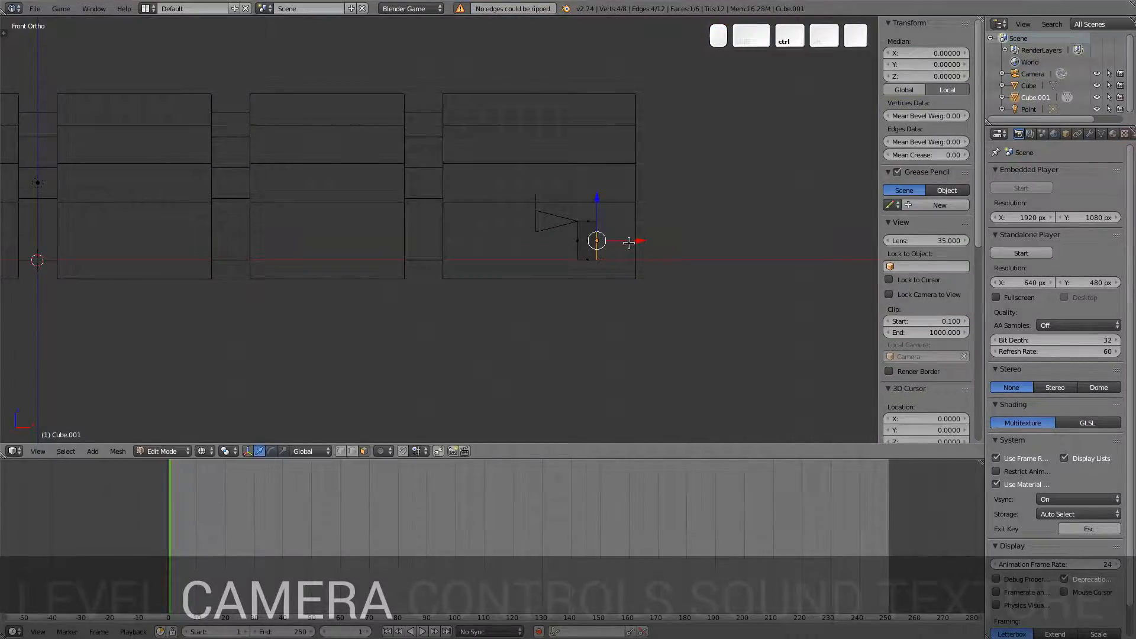
middle_drag(659, 238, 523, 261)
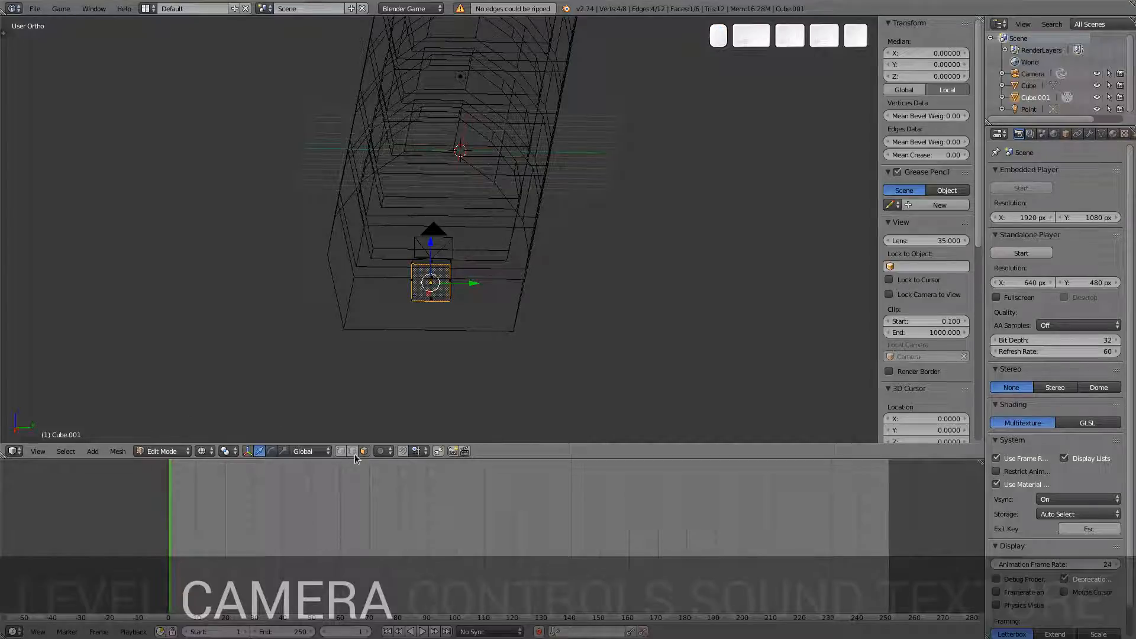
Step: Select the cube's whole mesh and scale it along Y to a width of 1 unit
key(a)
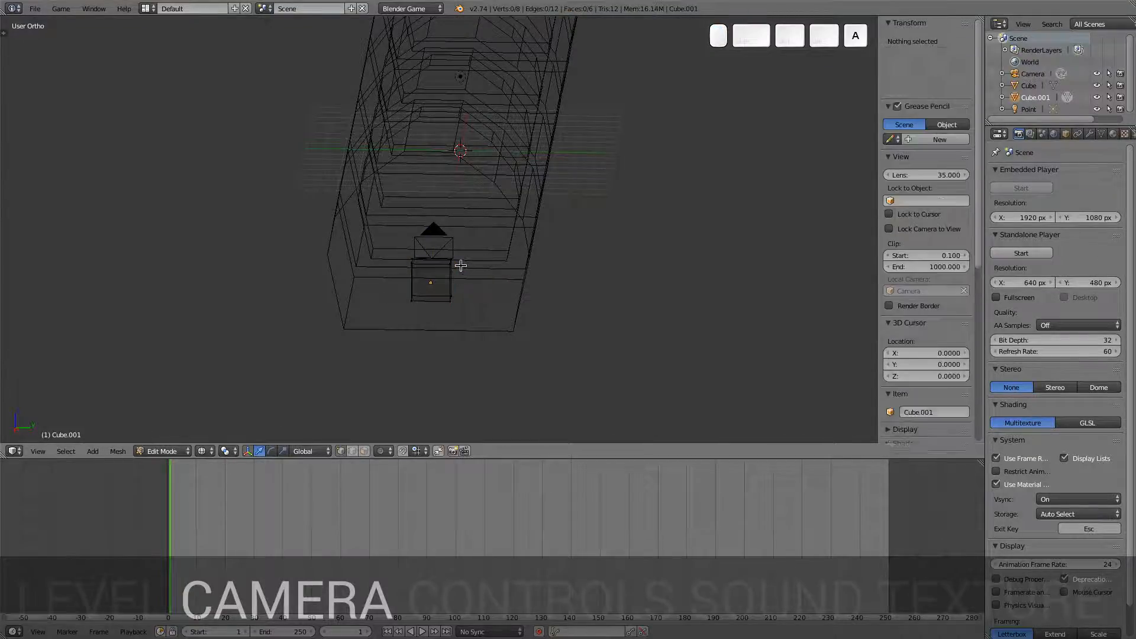
key(a)
key(s)
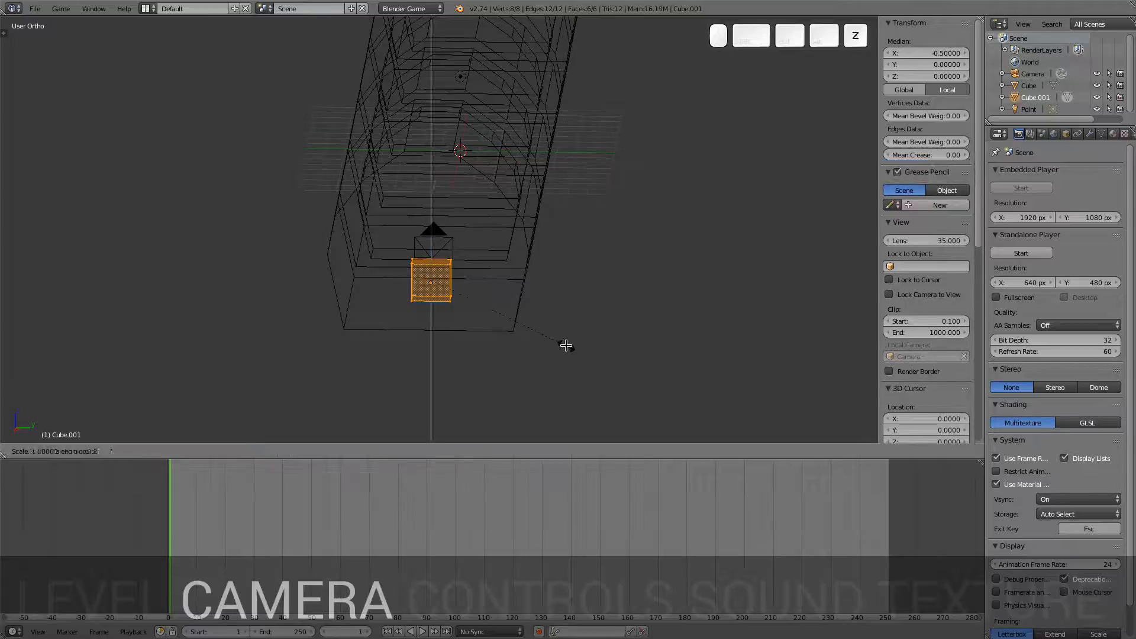
key(Escape)
key(s)
key(y)
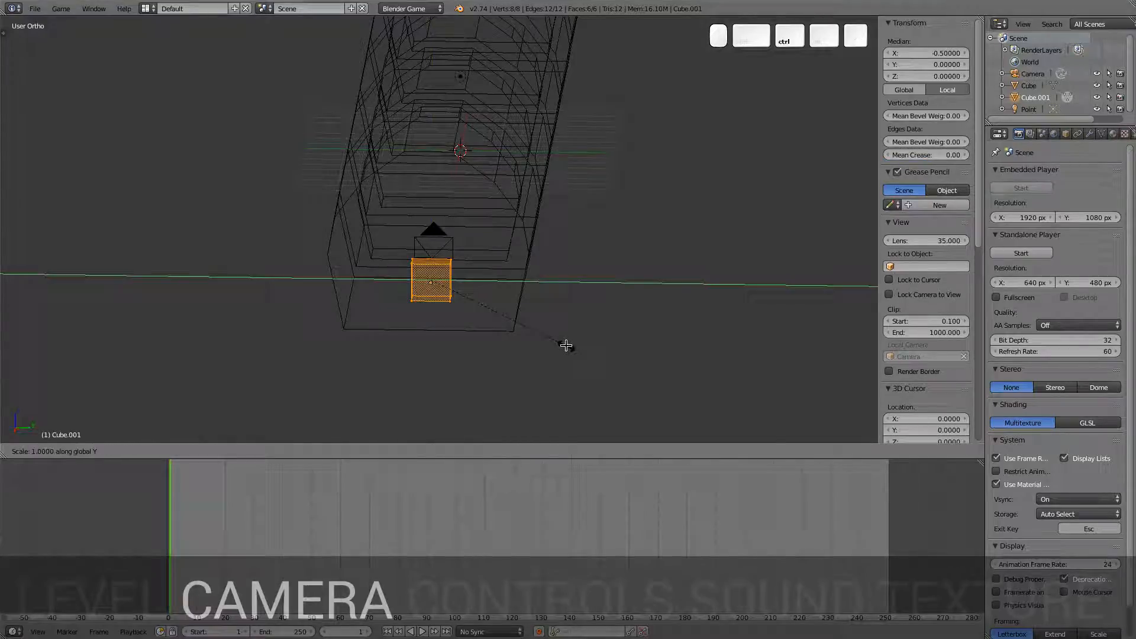
click(494, 325)
Step: Return to Object Mode and rename the narrowed cube as Player
middle_drag(495, 325, 625, 323)
scroll(625, 323, up, 6)
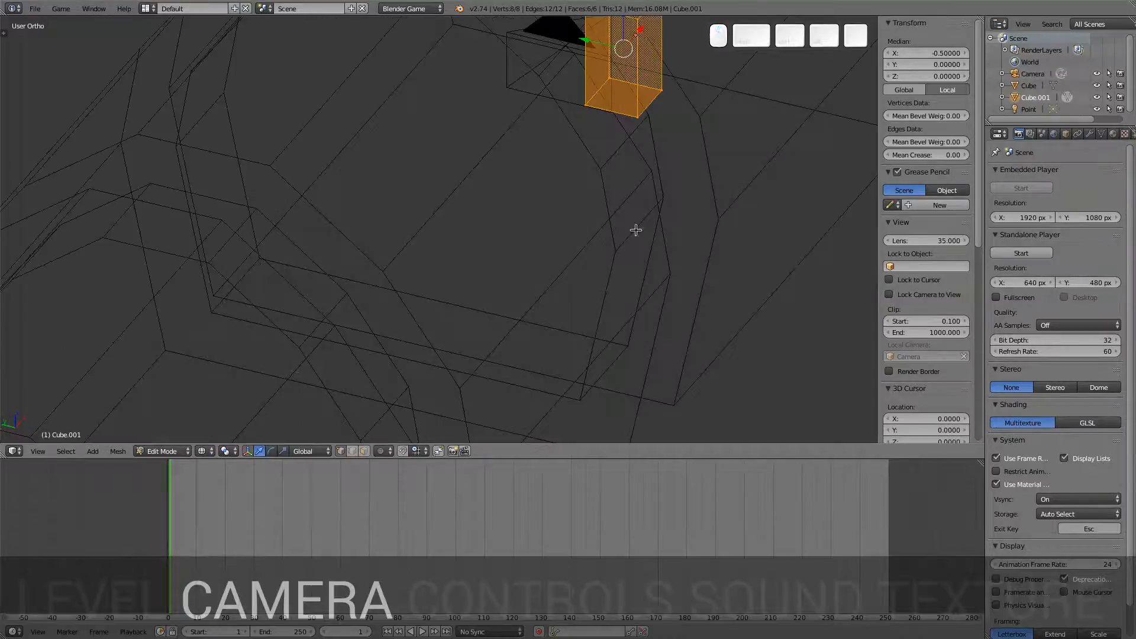
middle_drag(637, 231, 467, 223)
shift+middle_drag(473, 366, 553, 230)
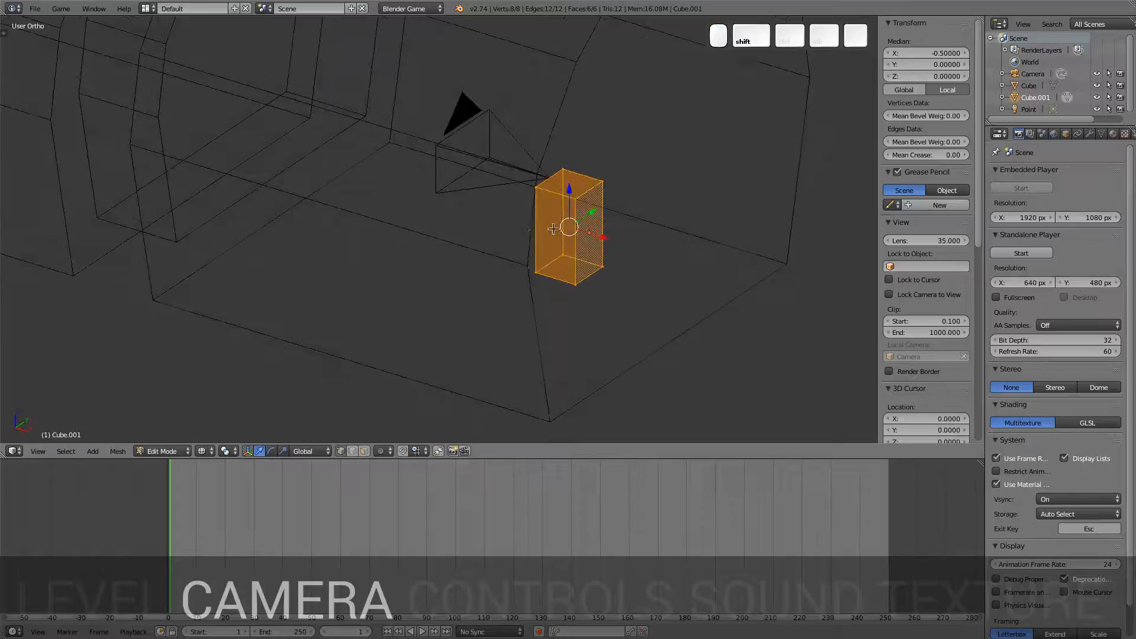
key(Tab)
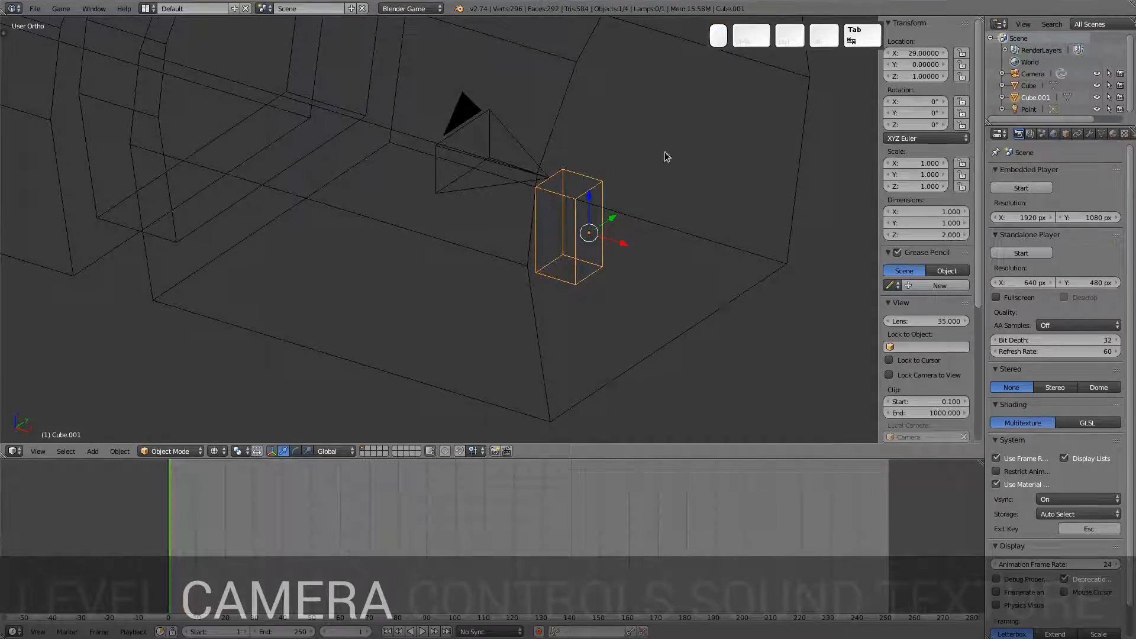
double_click(1034, 97)
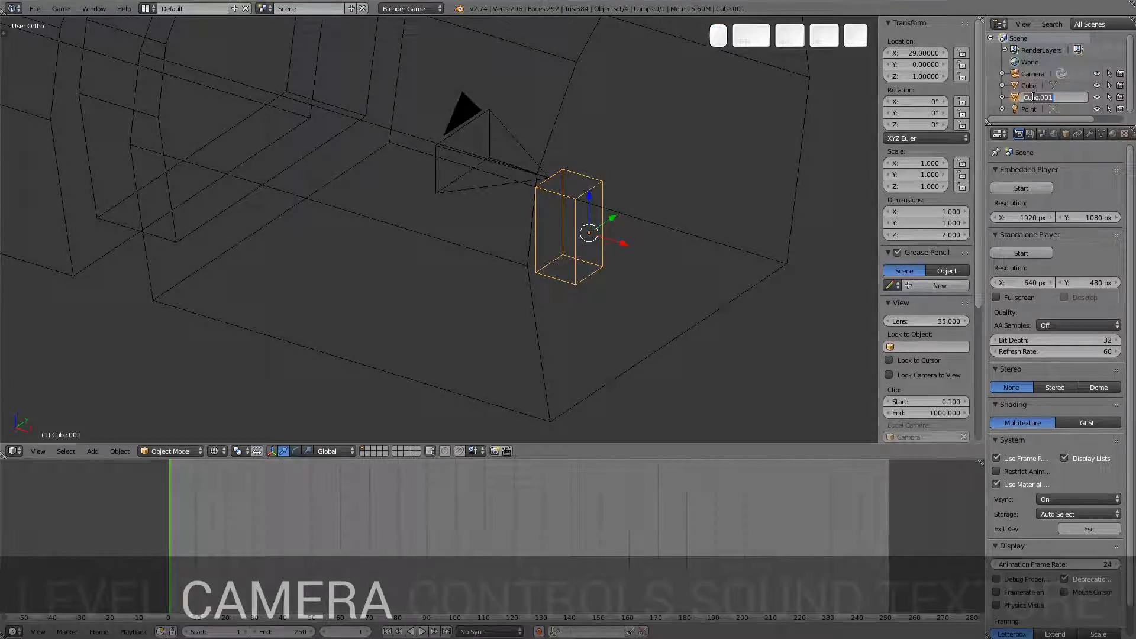
text(Player)
key(Return)
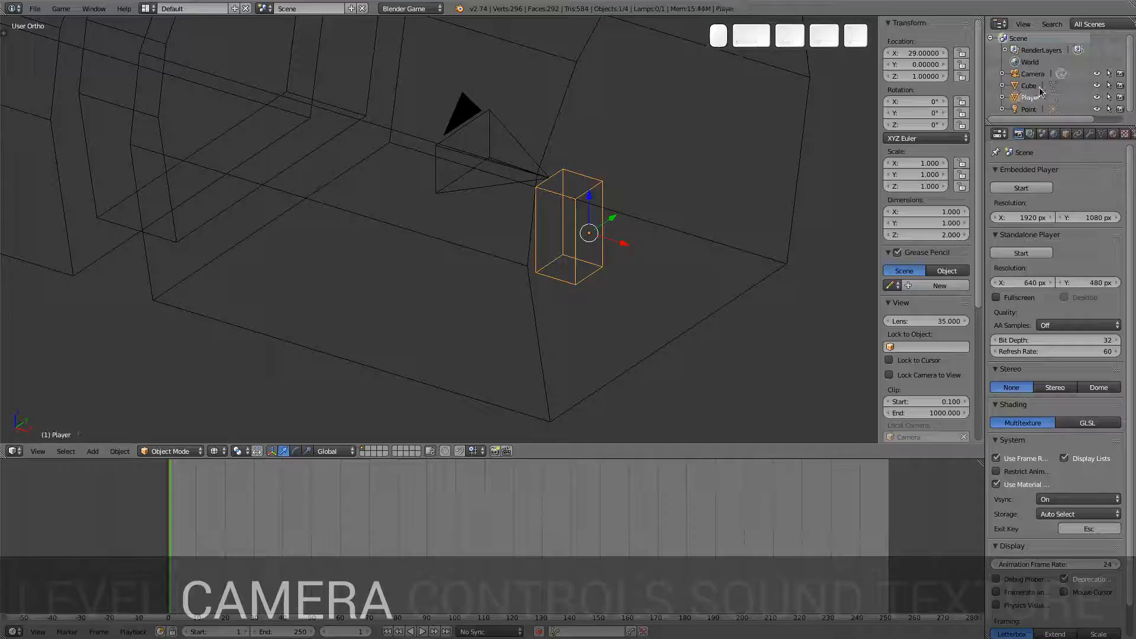
Step: Rename the tunnel mesh object as Belly
double_click(1030, 86)
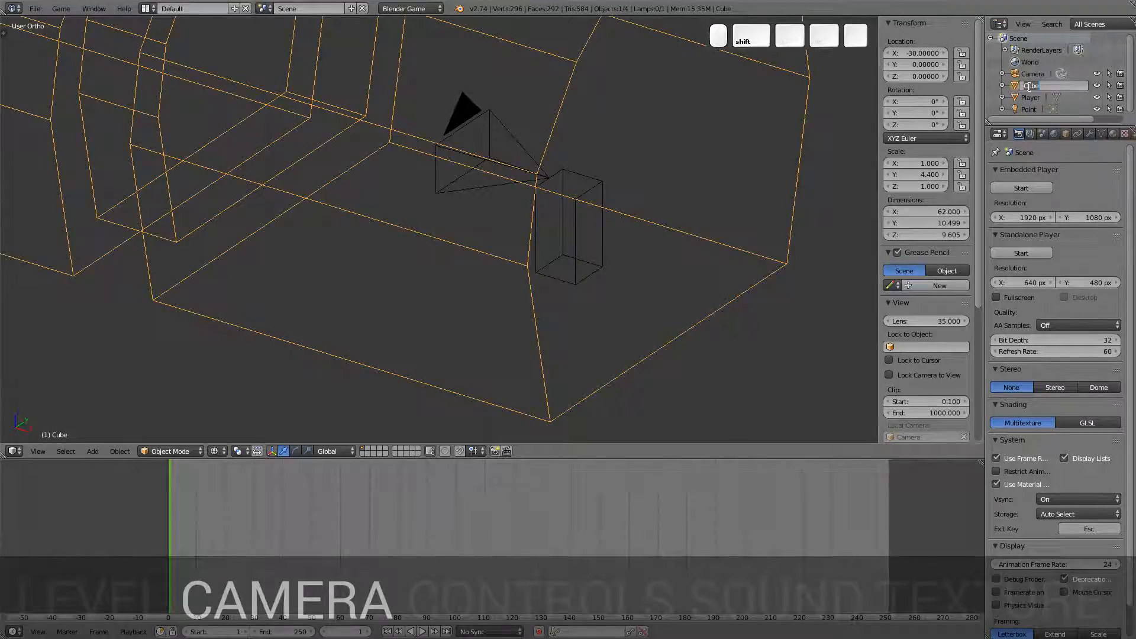
text(Level)
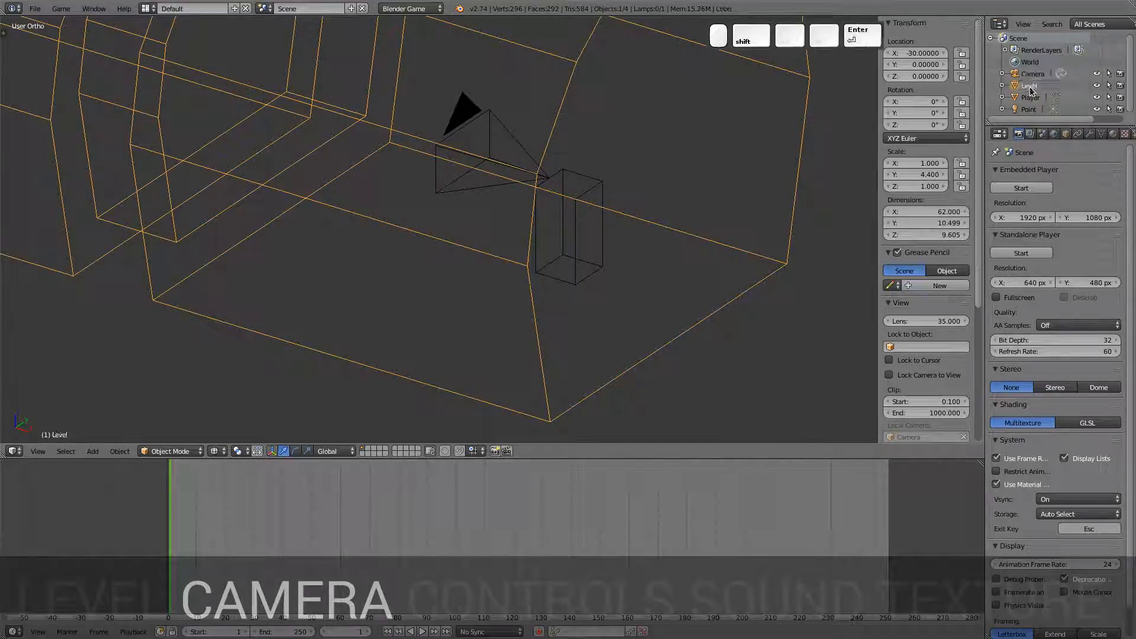
key(Return)
double_click(1031, 86)
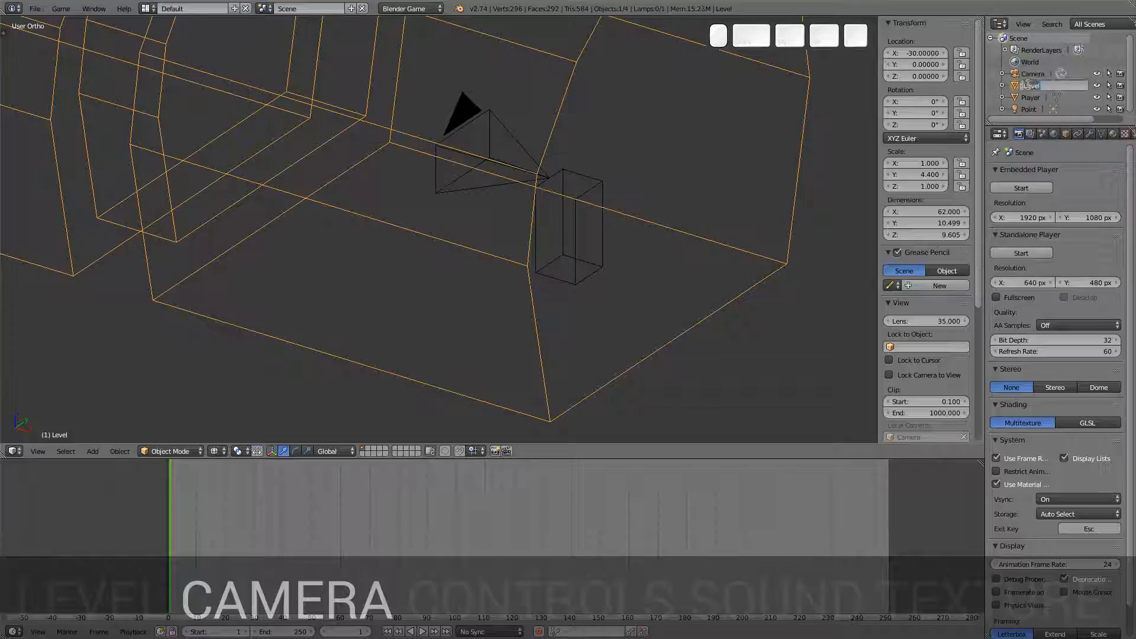
text(Belly)
key(Return)
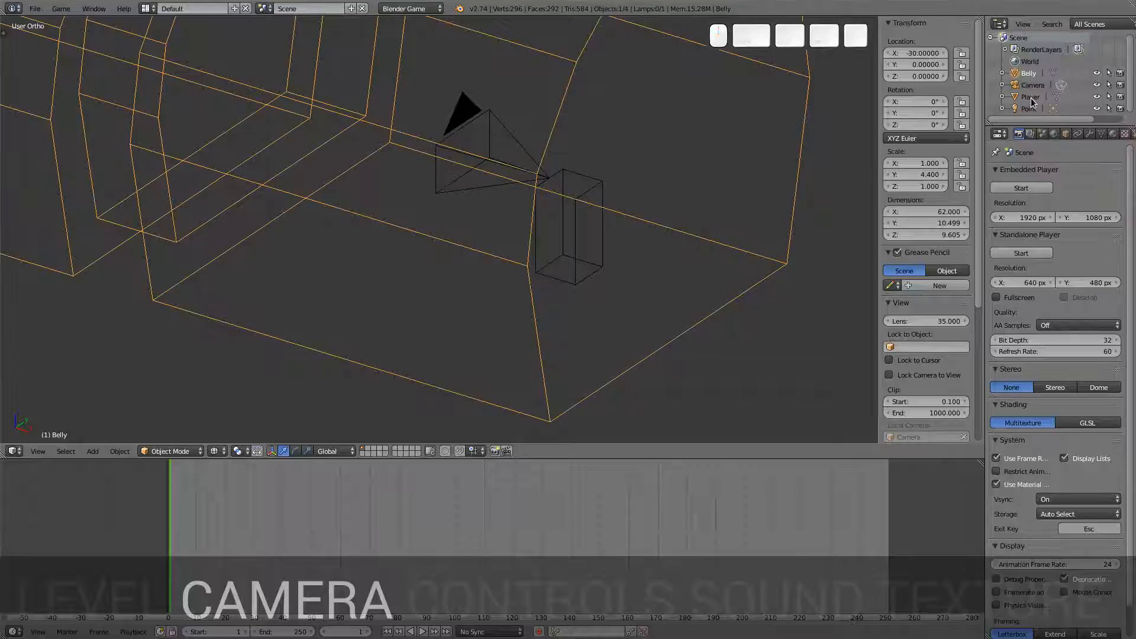
Step: Parent the camera to the Player box with the Object option and expand the Player's hierarchy in the scene tree
click(1031, 97)
click(1032, 85)
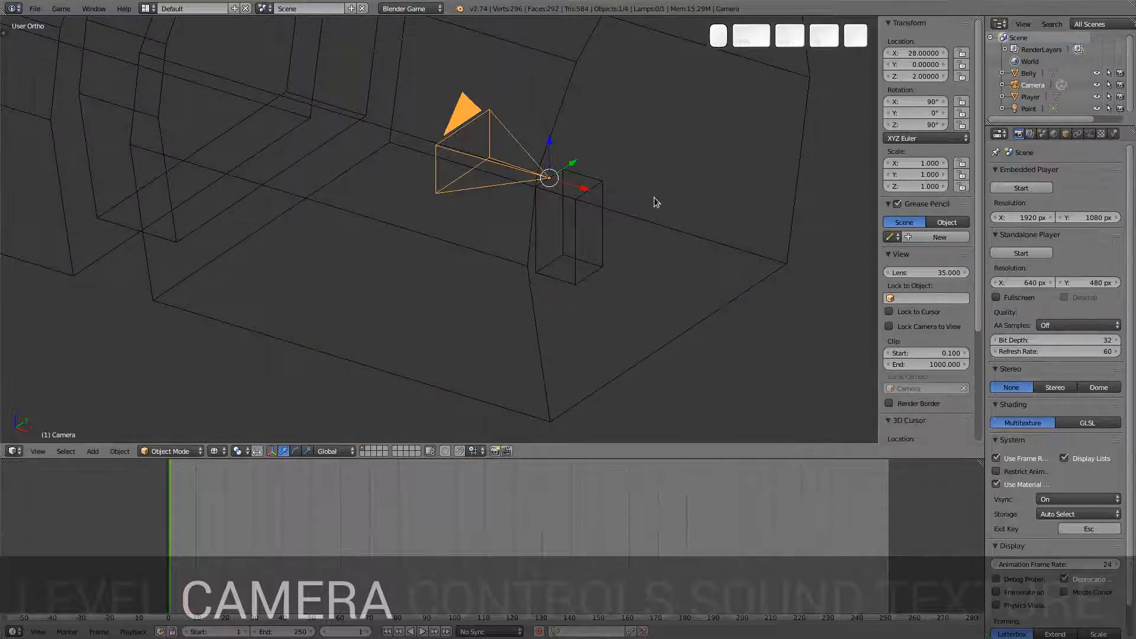
right_click(598, 223)
right_click(494, 162)
shift+right_click(585, 206)
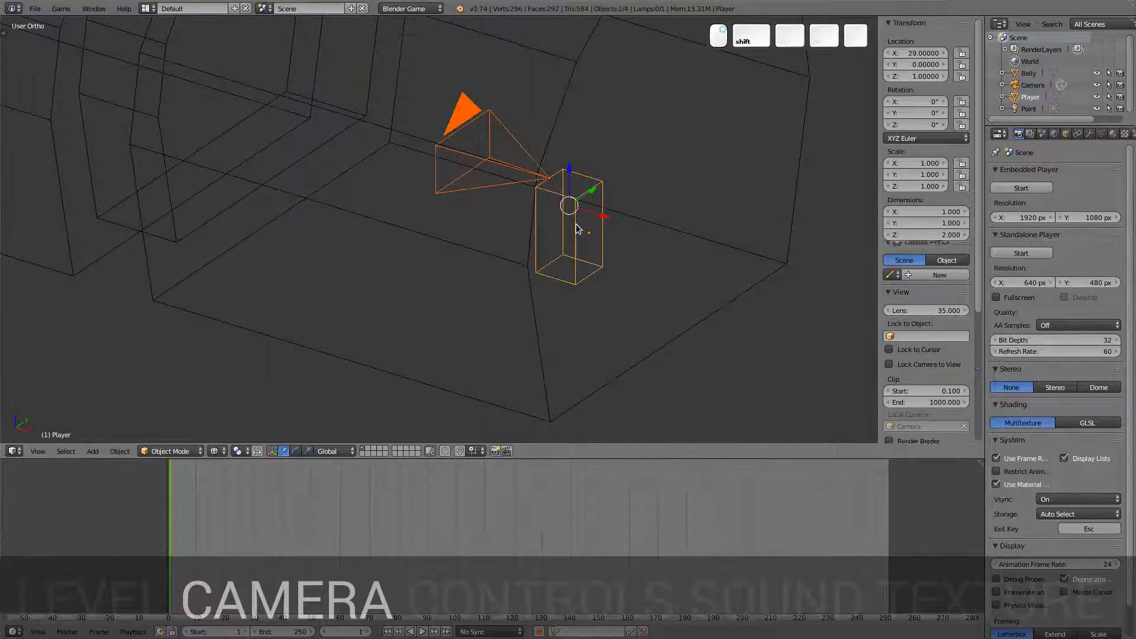
key(ctrl+p)
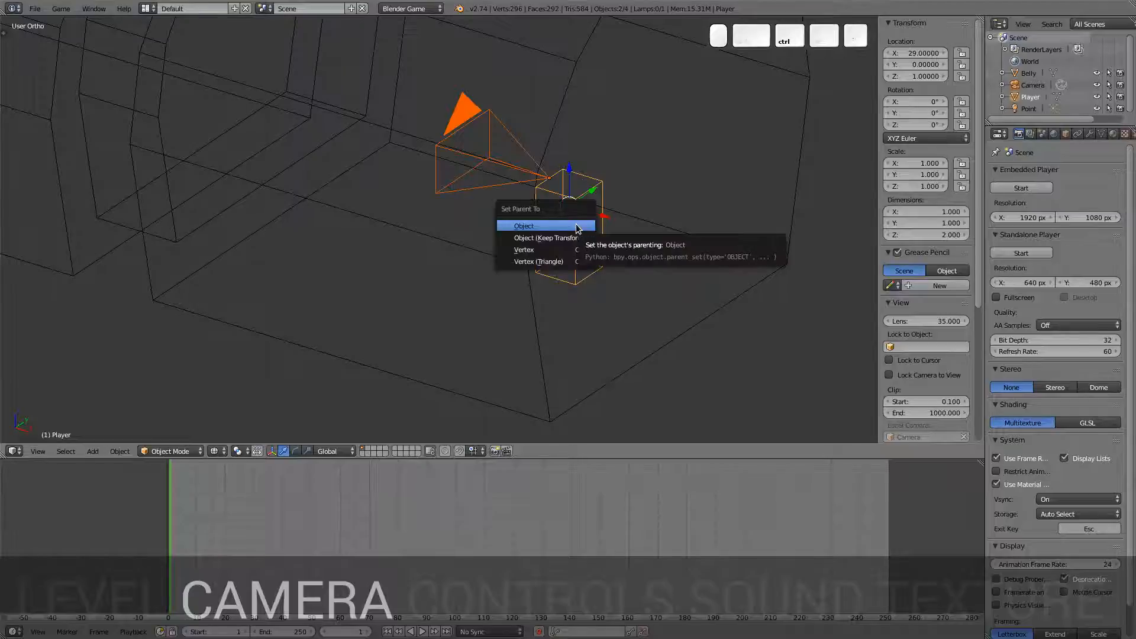
click(577, 227)
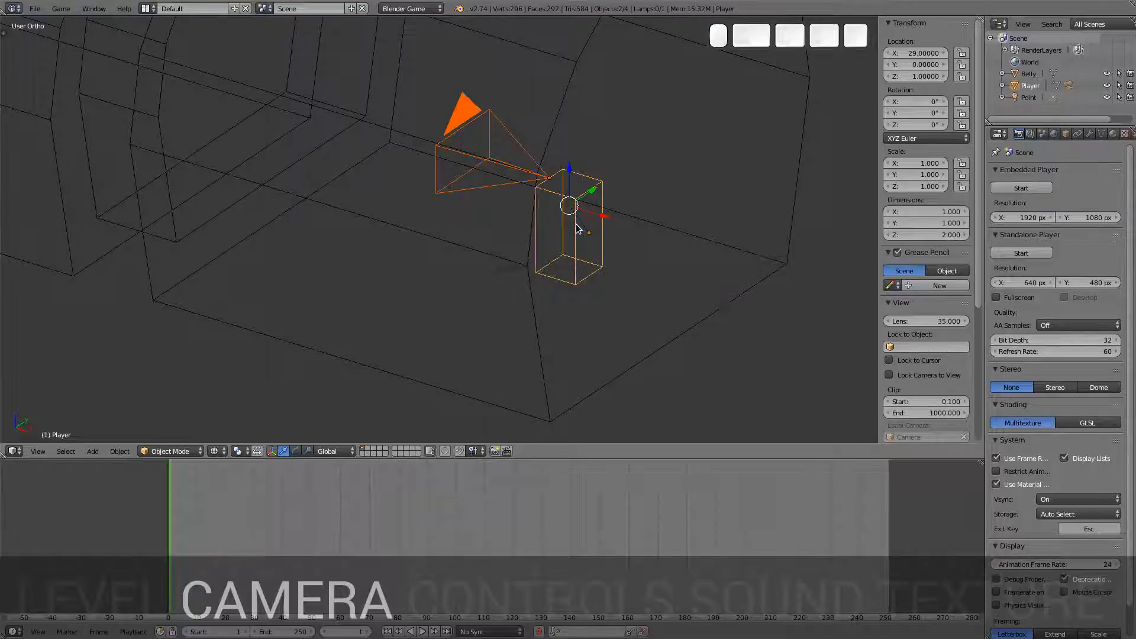
click(1002, 85)
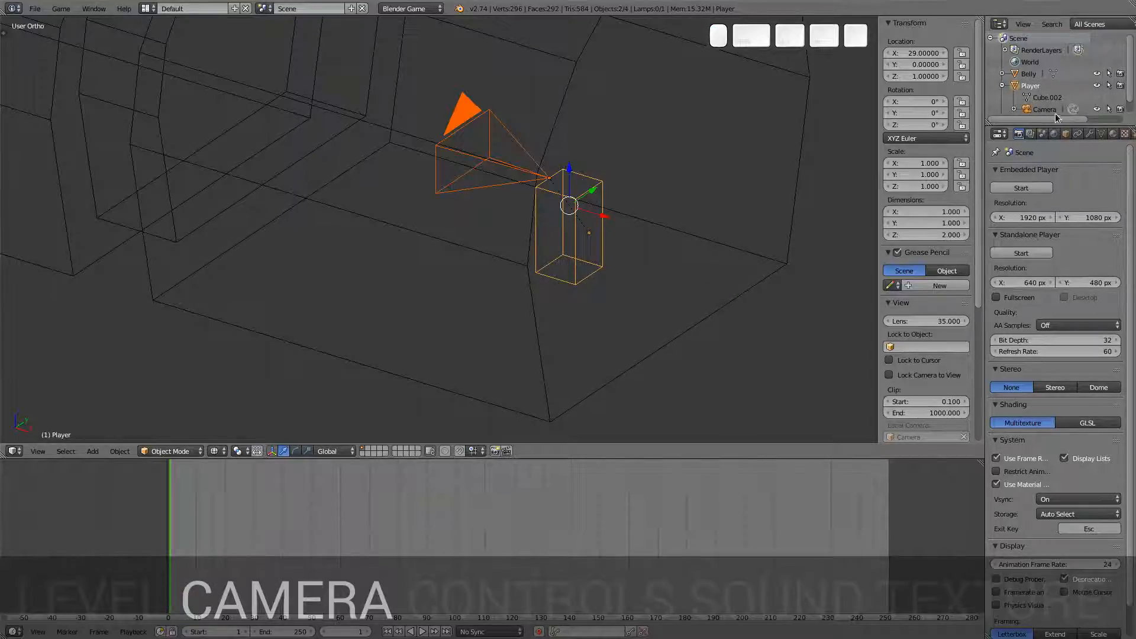
Step: Test-move the Player from an outside view to check whether the camera follows, and cancel the move
right_click(465, 163)
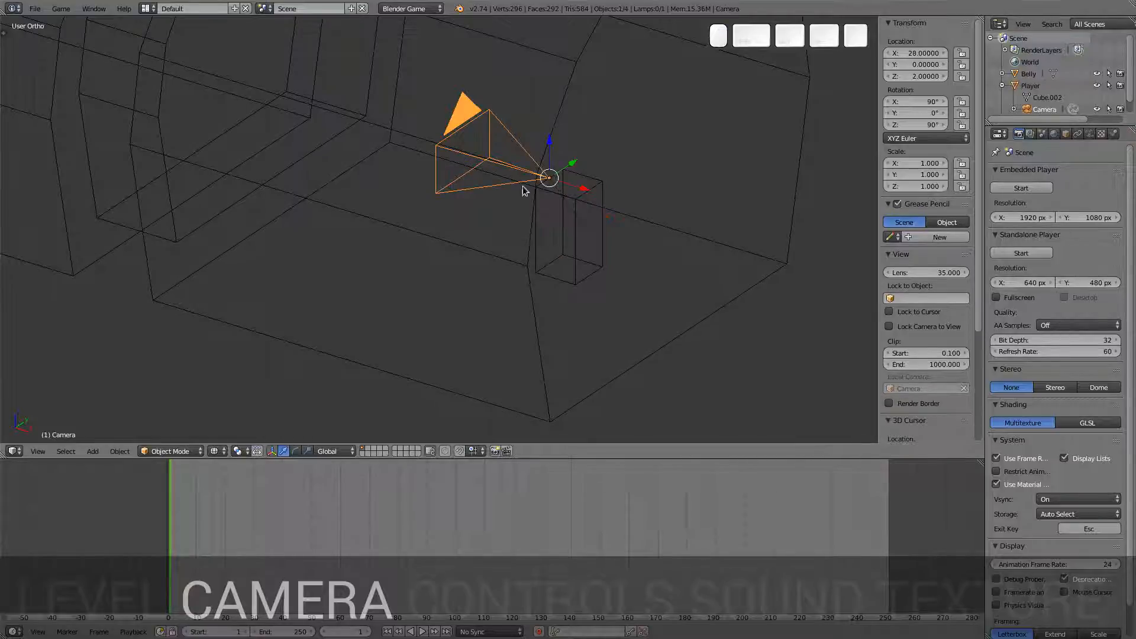
shift+right_click(575, 232)
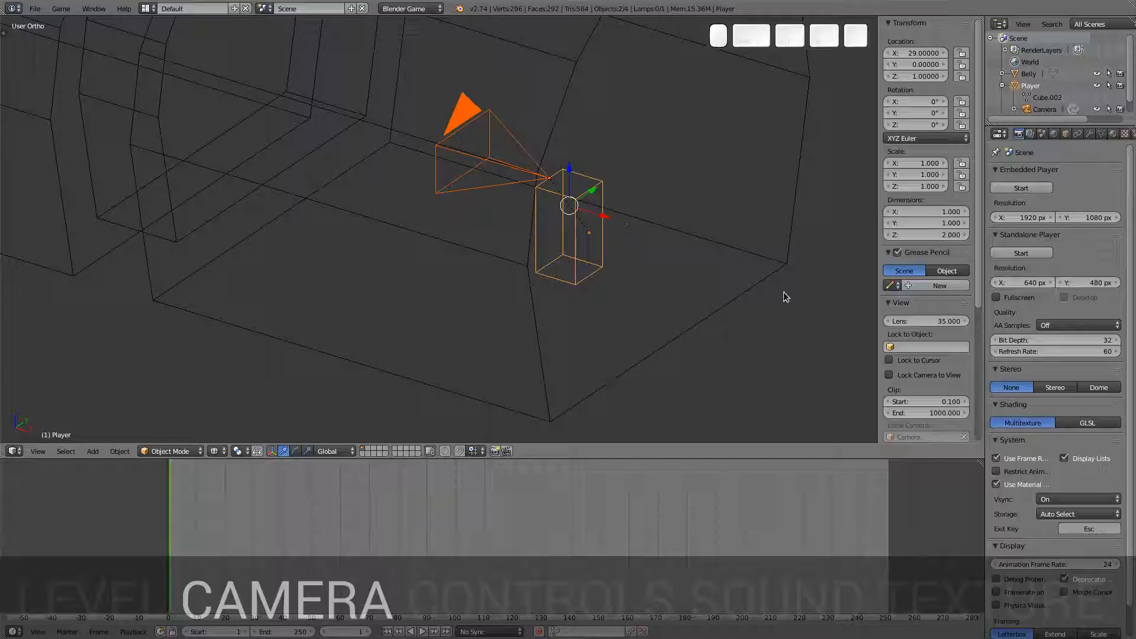
middle_drag(529, 208, 555, 295)
scroll(531, 200, down, 2)
middle_drag(484, 301, 559, 283)
right_click(703, 318)
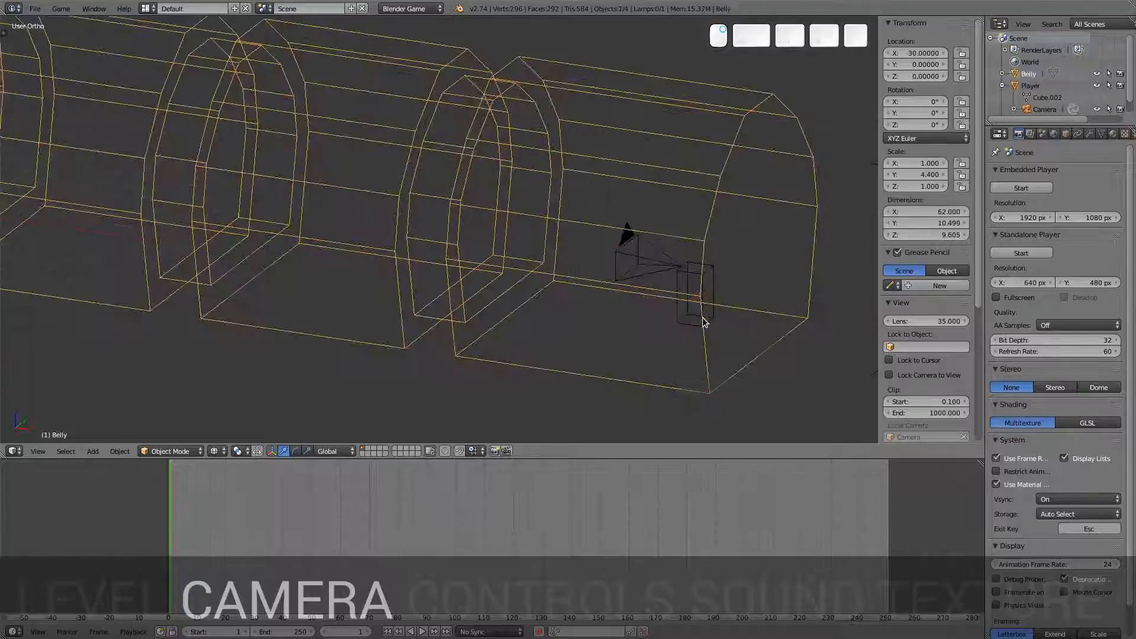
right_click(694, 312)
key(g)
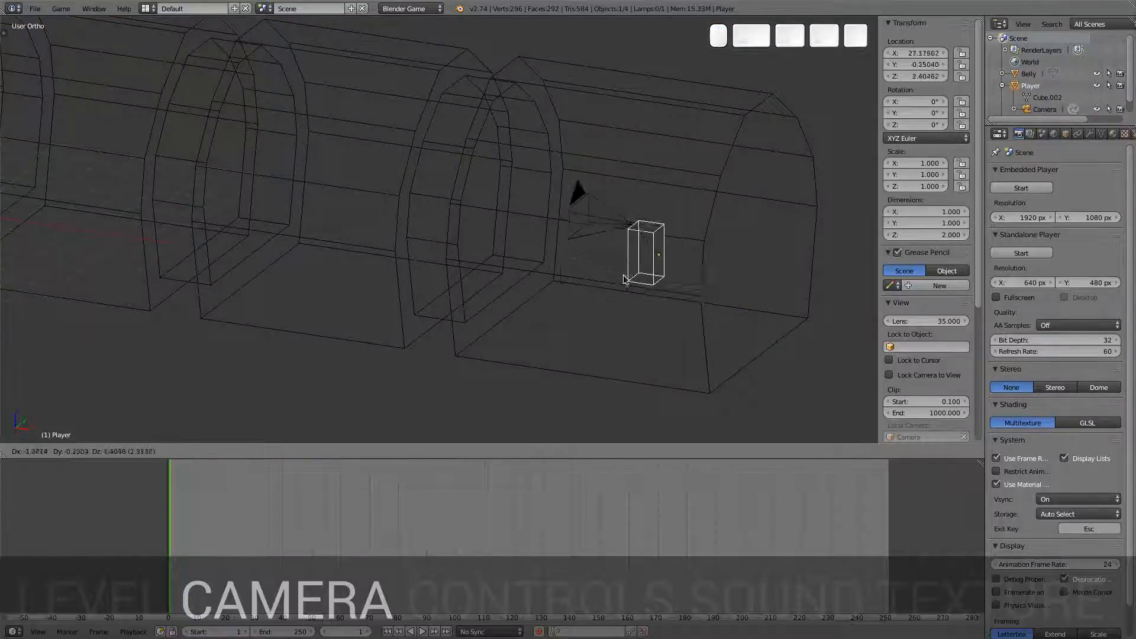
key(Escape)
Step: Test-move the Player while looking through the camera, cancel the move and leave the camera view
middle_drag(817, 302, 702, 308)
key(KP_0)
key(g)
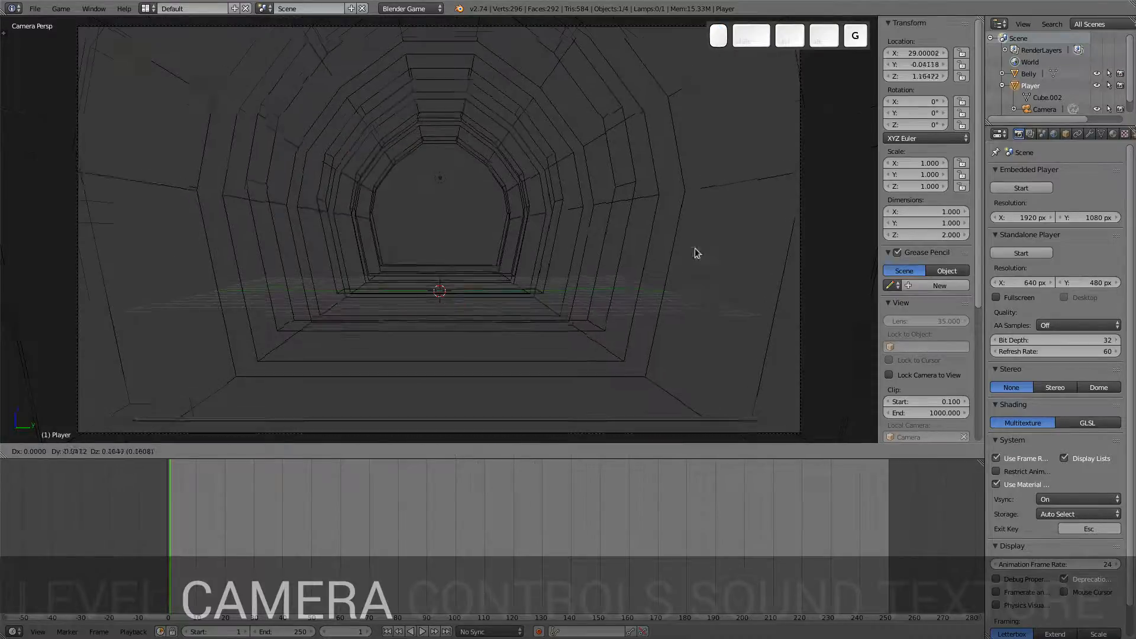
key(Escape)
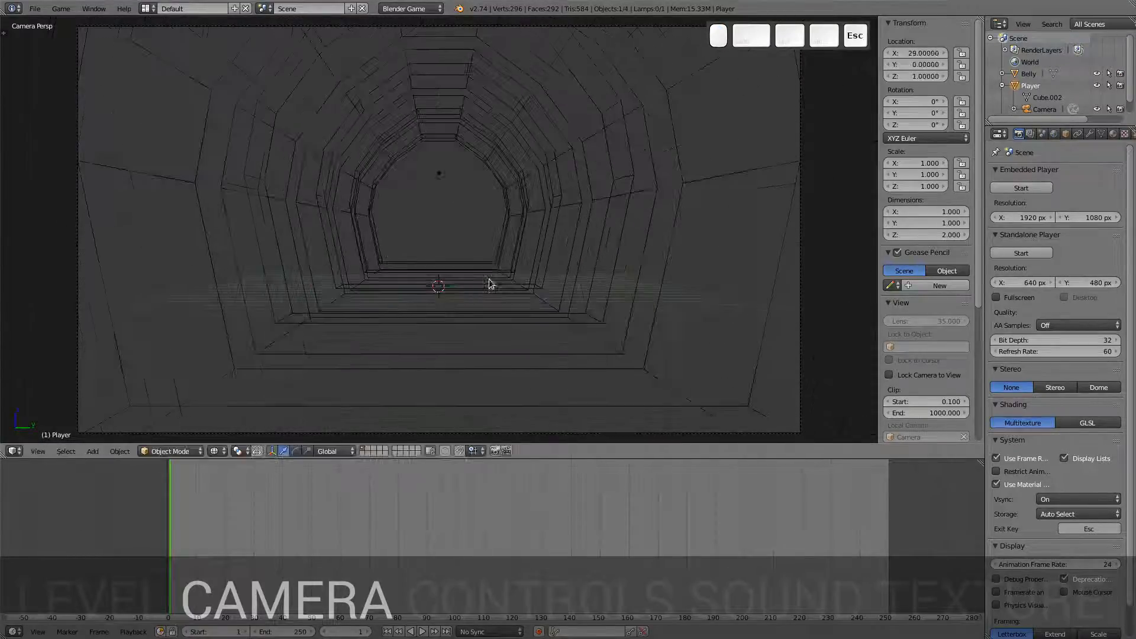
key(KP_0)
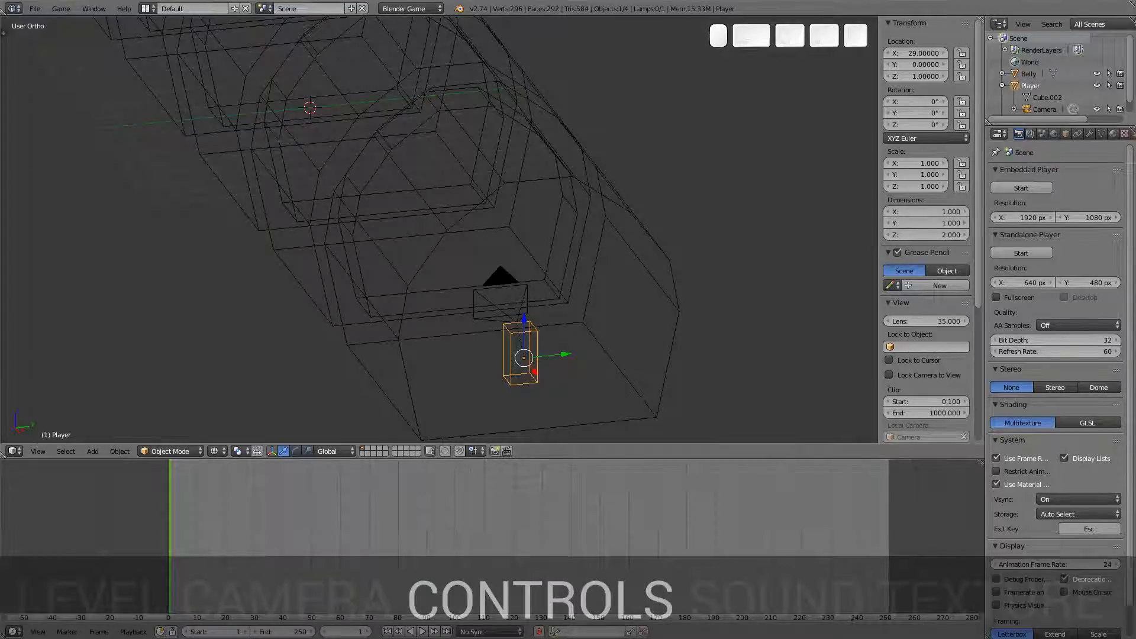
Step: Switch to the Game Logic screen layout and show the 3D view in wireframe shading
click(147, 8)
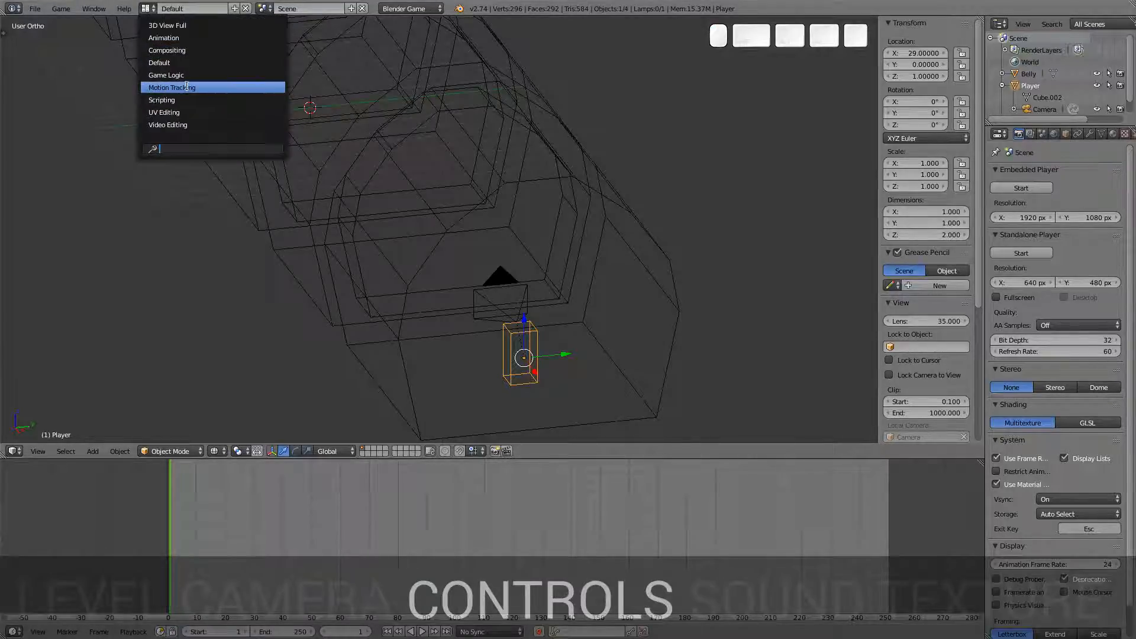
click(172, 76)
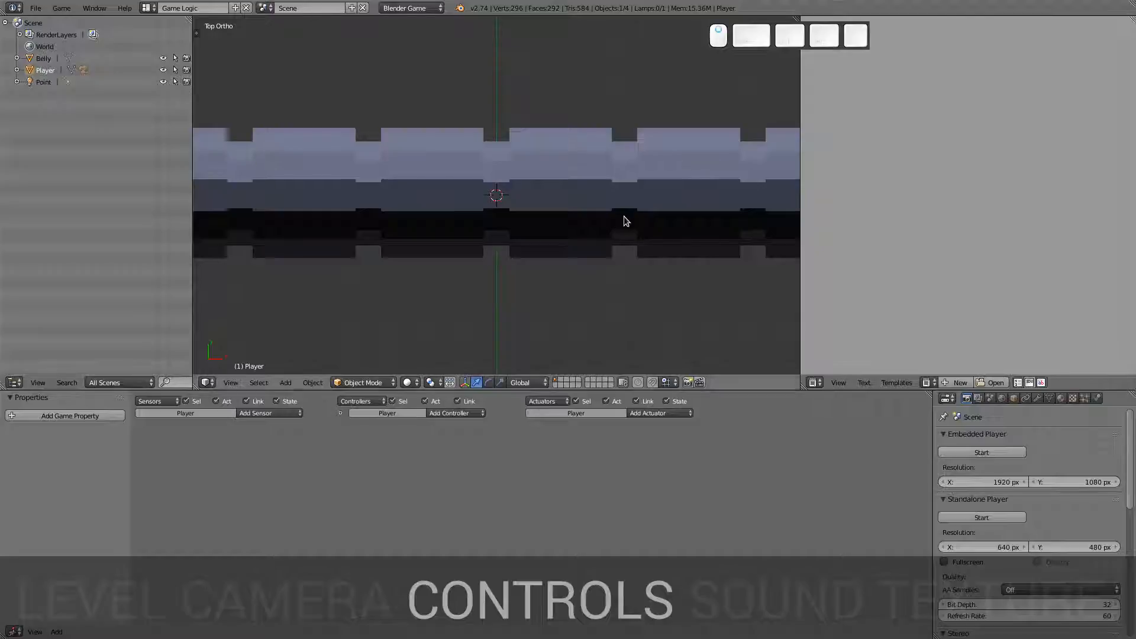
middle_drag(625, 221, 511, 105)
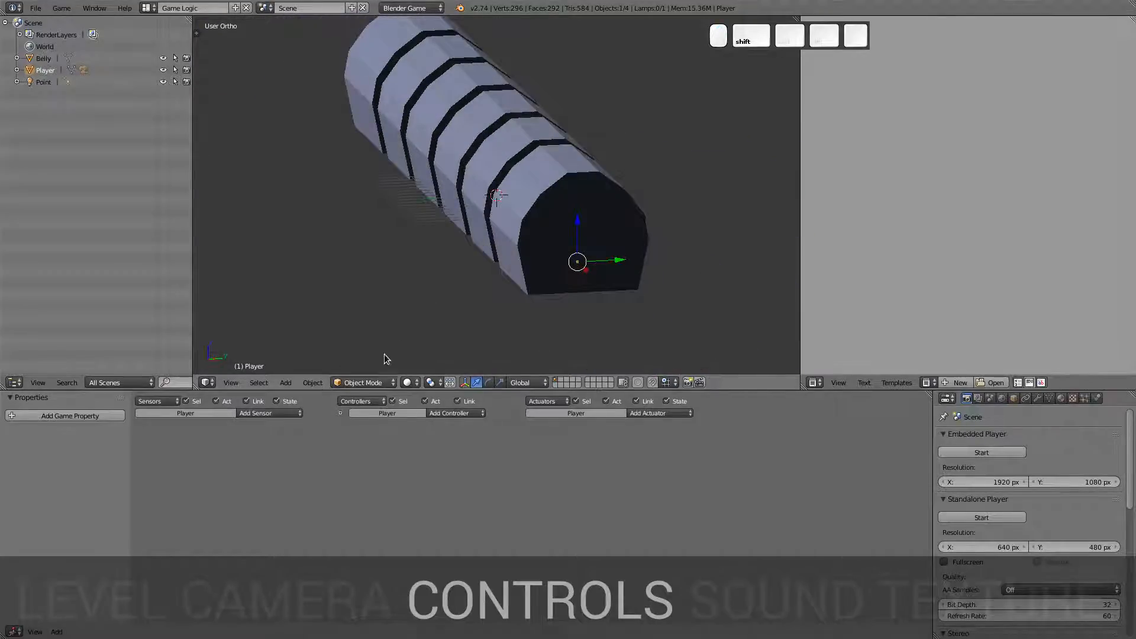
click(364, 384)
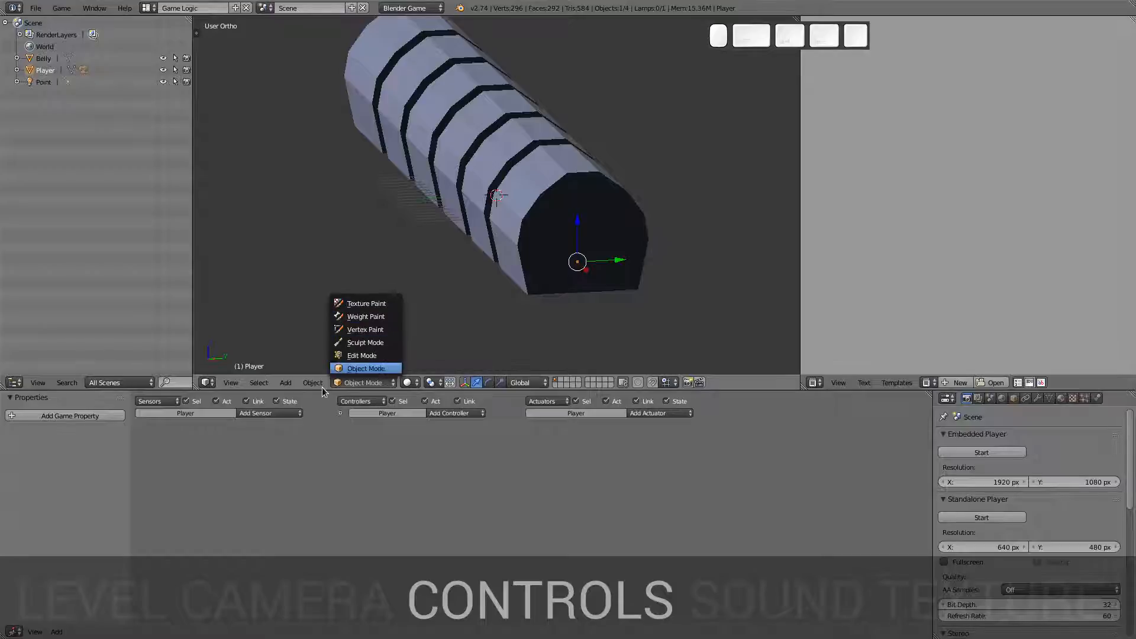
click(366, 368)
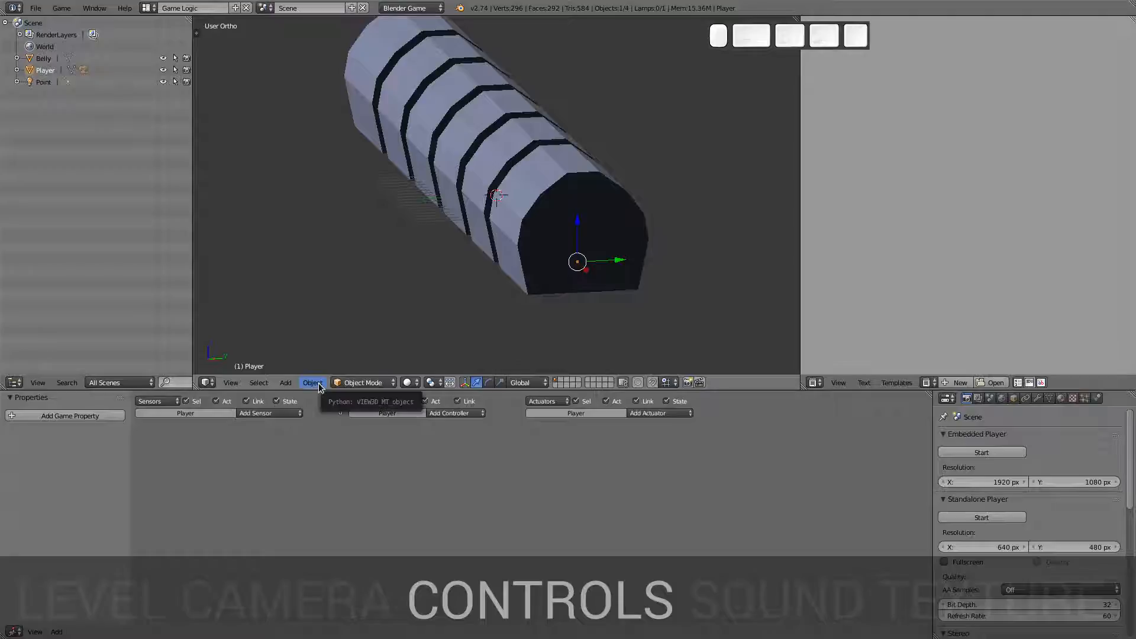
click(408, 382)
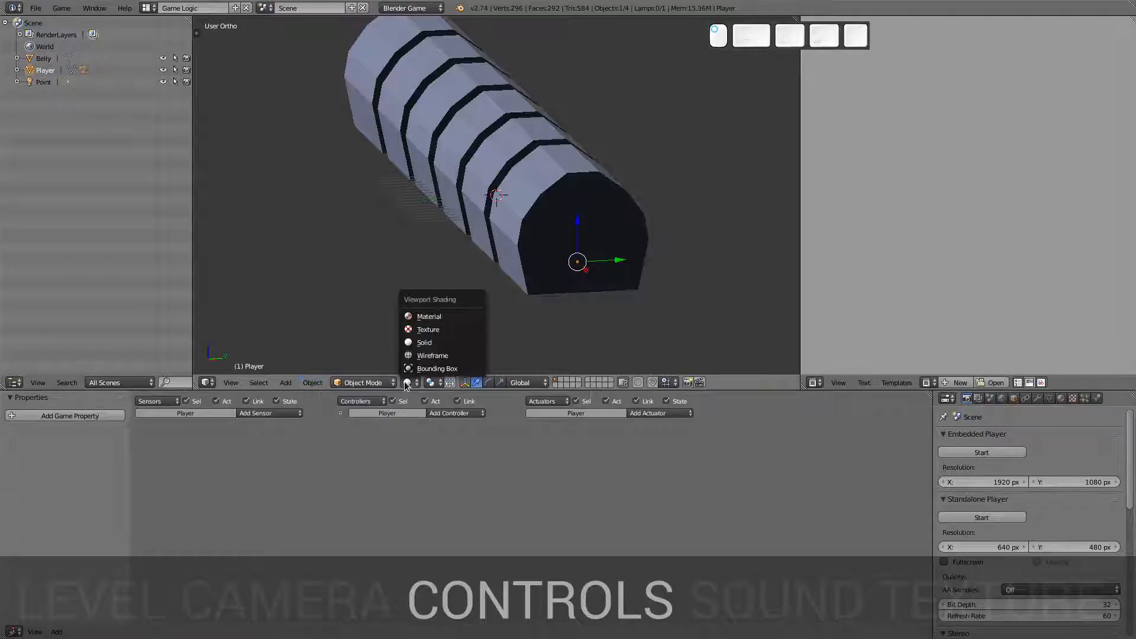
click(447, 355)
mouse_move(545, 308)
shift+middle_down()
mouse_move(487, 284)
mouse_move(515, 279)
shift+middle_up()
scroll(486, 283, up, 4)
Step: Select the Player box and set its physics type to Dynamic
right_click(619, 248)
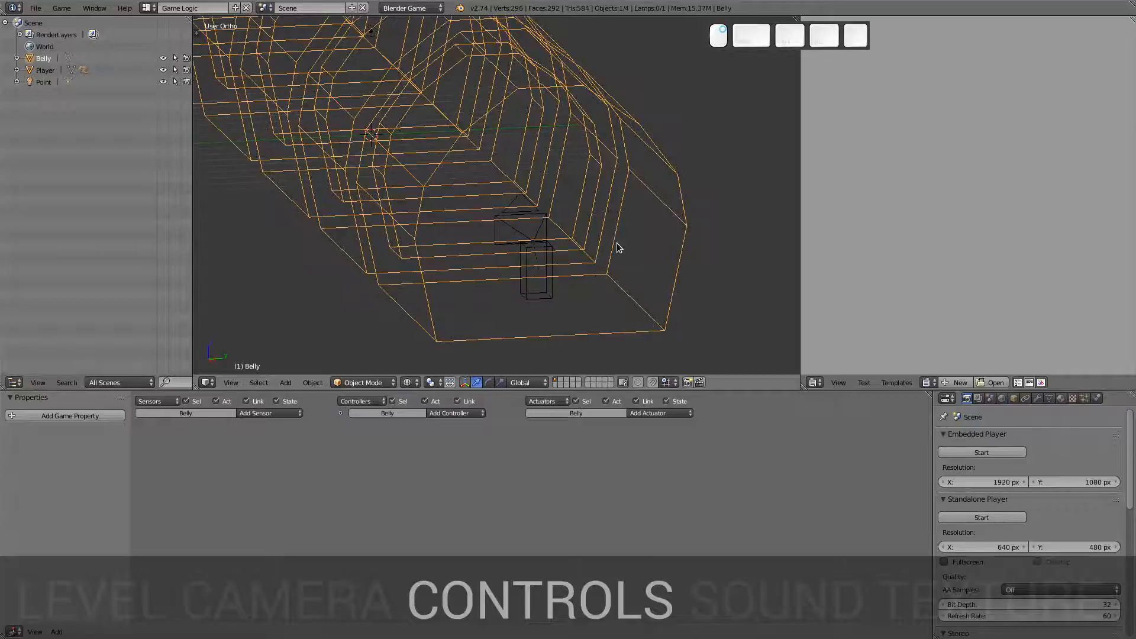
right_click(543, 260)
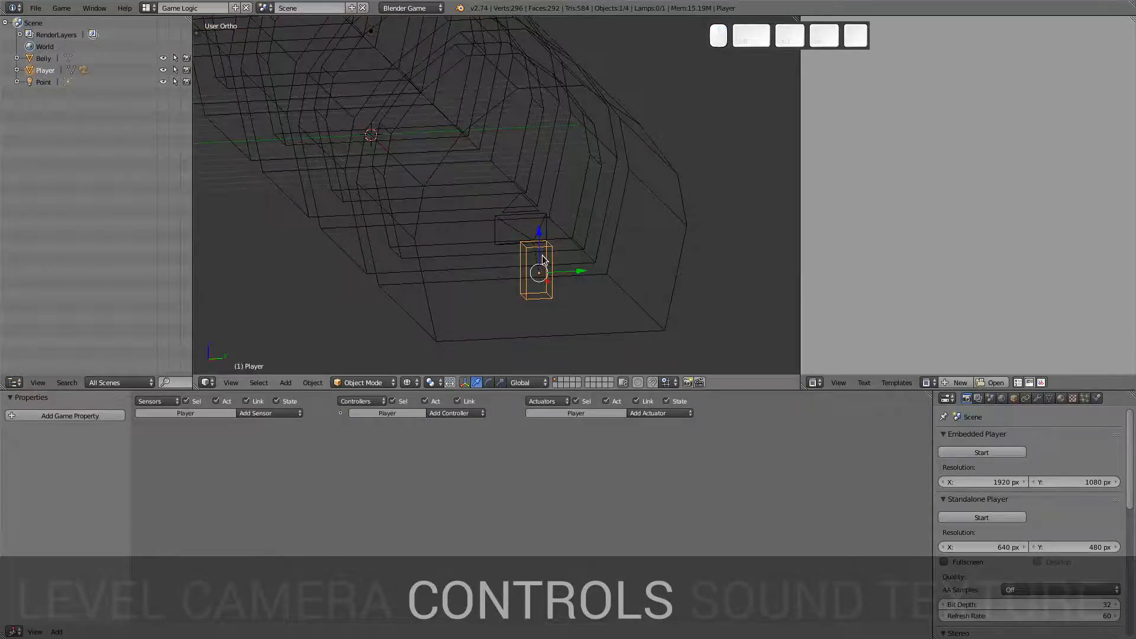
mouse_move(1131, 433)
mouse_down()
mouse_move(1131, 562)
mouse_move(1128, 439)
mouse_up()
click(1098, 398)
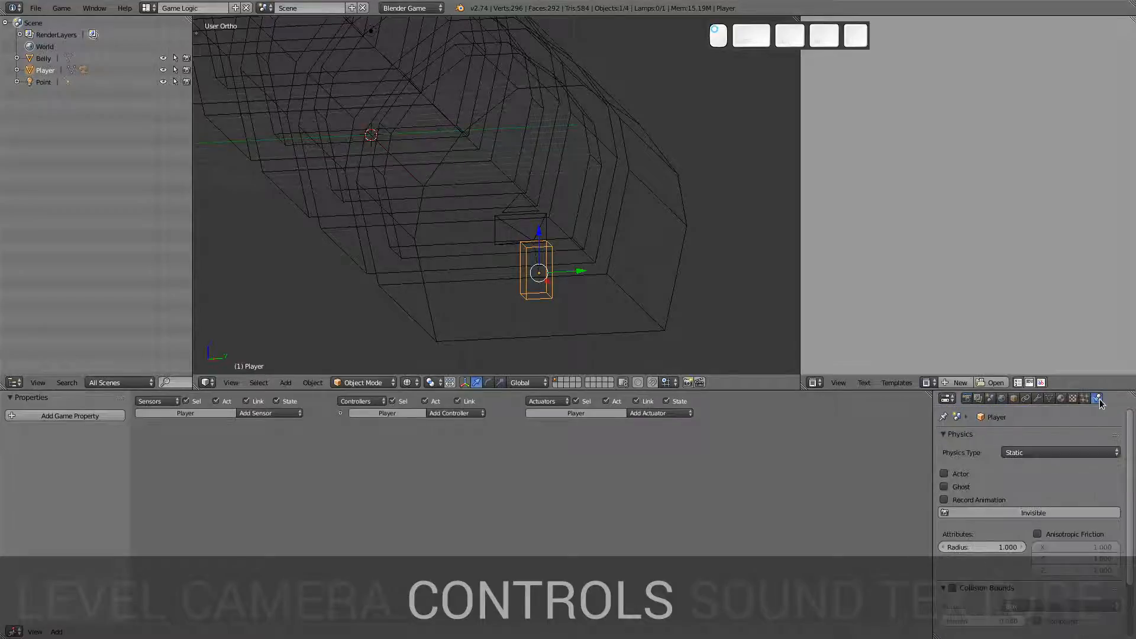
click(1055, 452)
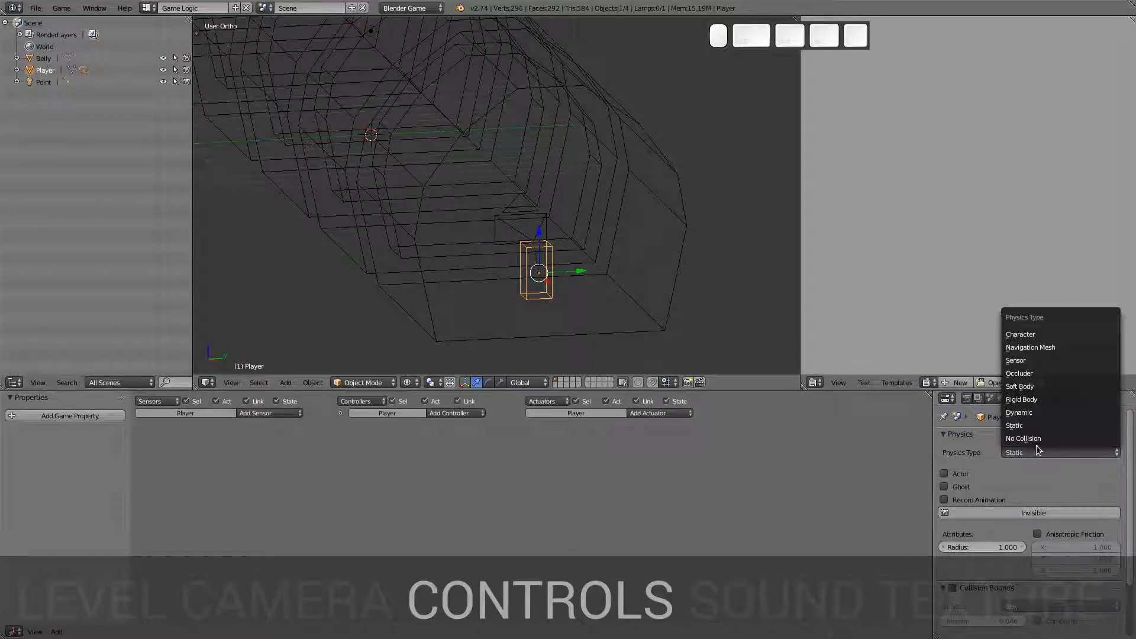
click(1042, 414)
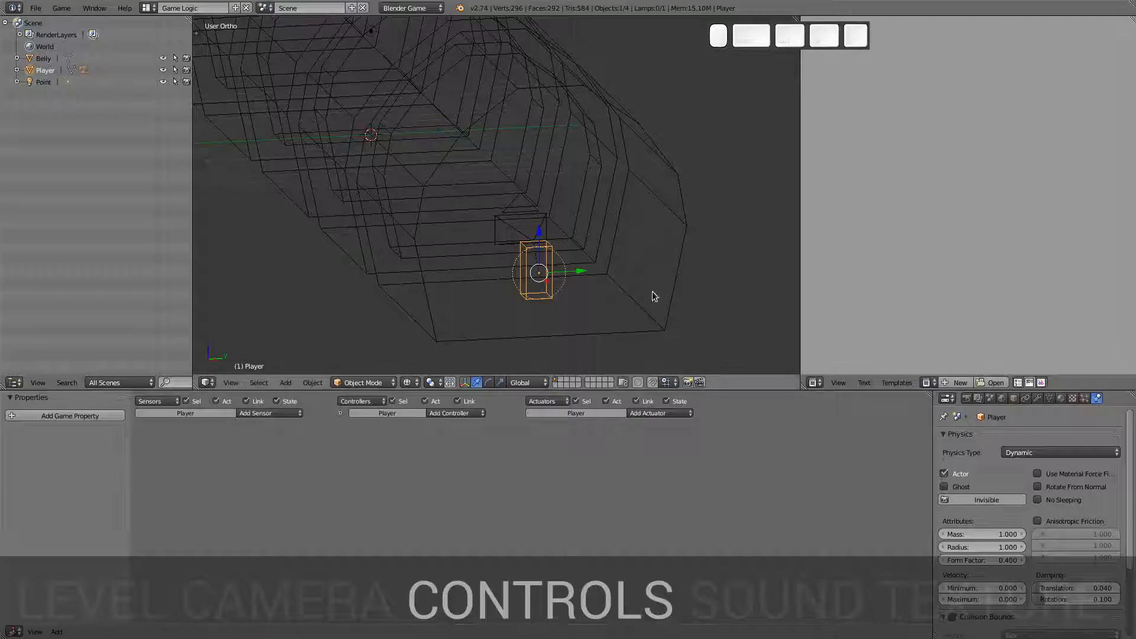
Step: Add a Keyboard sensor to the Player and assign the W key to it
right_click(597, 229)
right_click(545, 297)
click(281, 413)
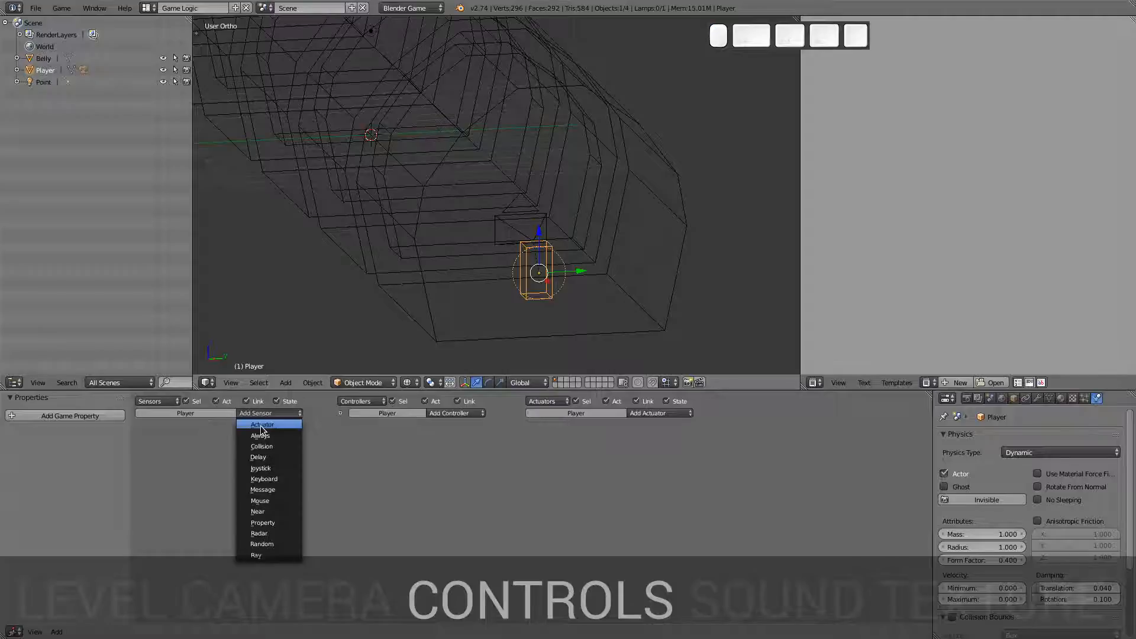
click(285, 480)
click(223, 469)
key(w)
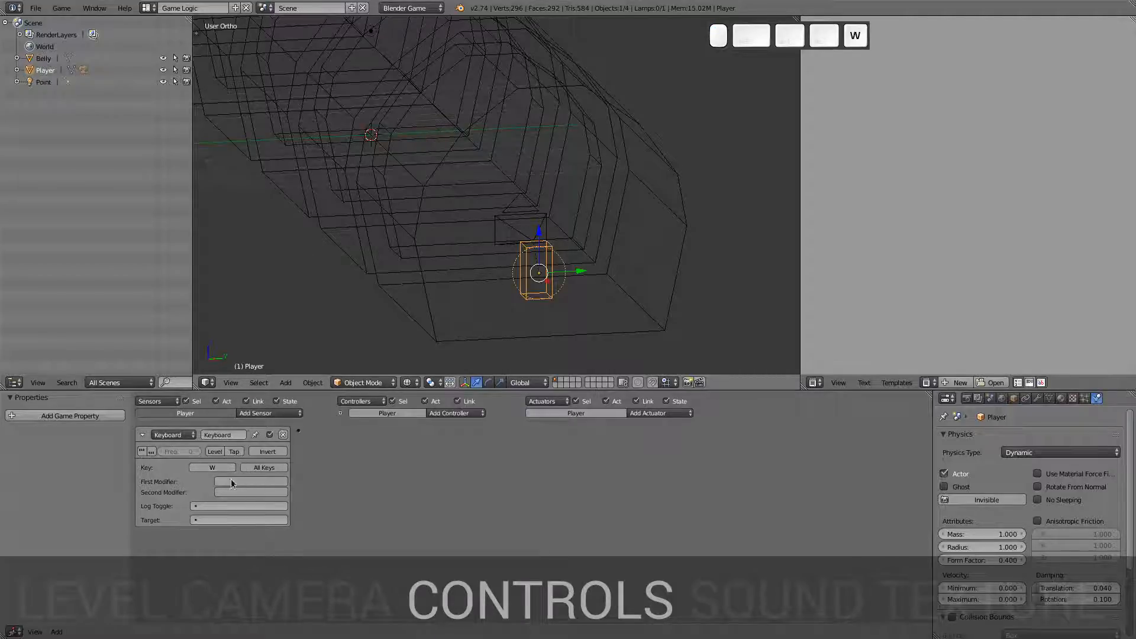
Step: Add a Motion actuator to the Player and link the Keyboard sensor to it through an And controller
click(660, 414)
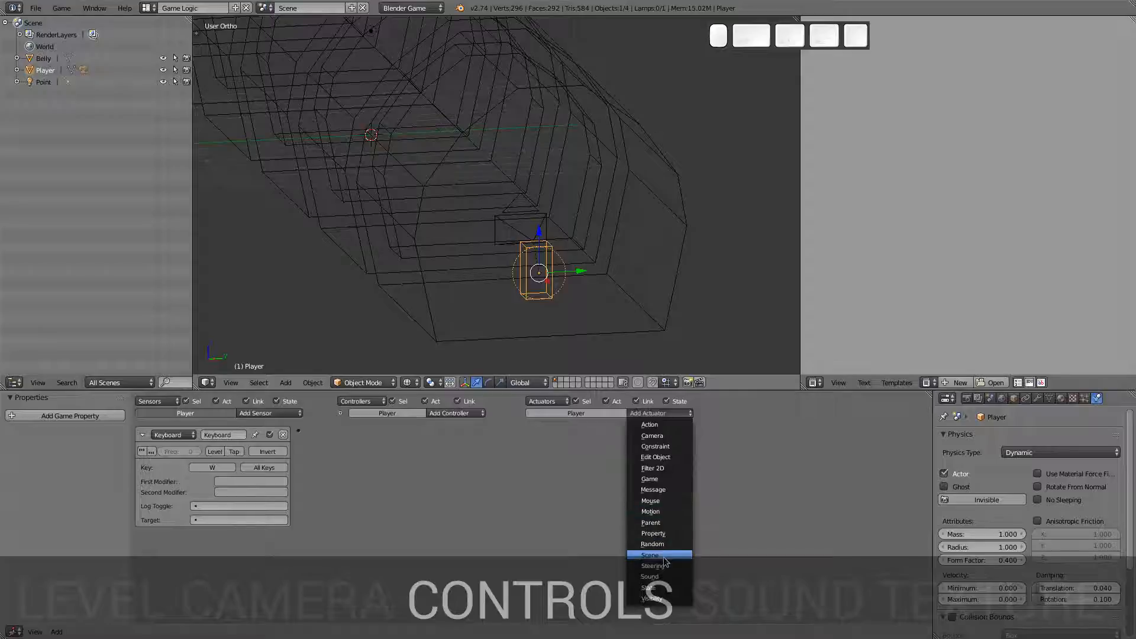
click(669, 512)
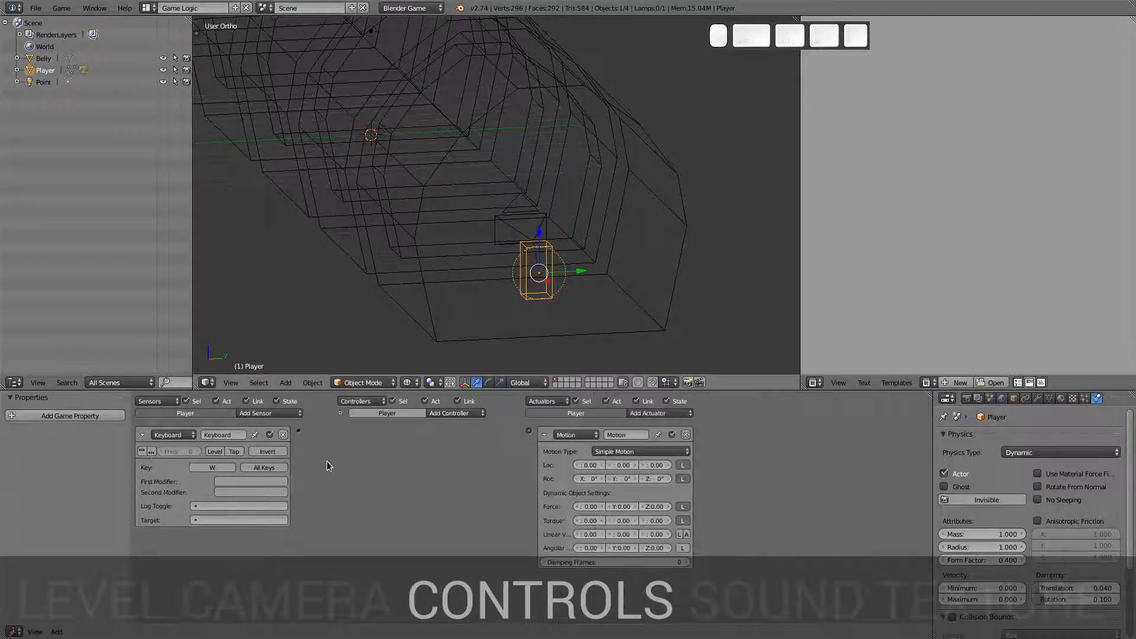
drag(299, 430, 530, 434)
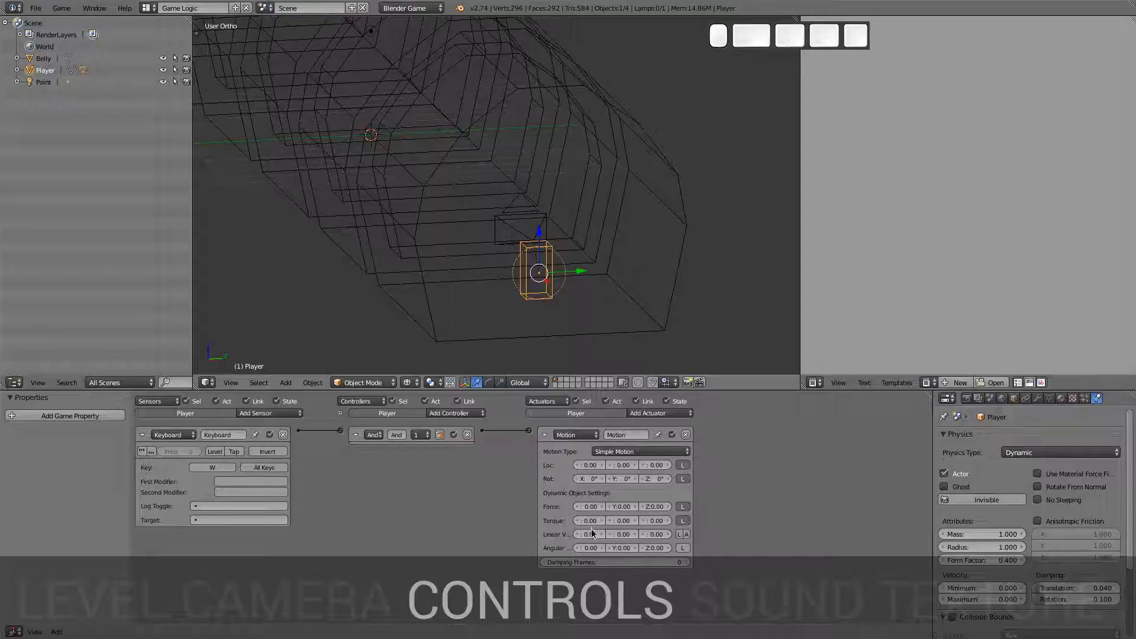
Step: Set the Motion actuator's X location to 1, run the game to test moving with W, and stop it
click(594, 466)
text(1)
key(Return)
key(p)
key(w)
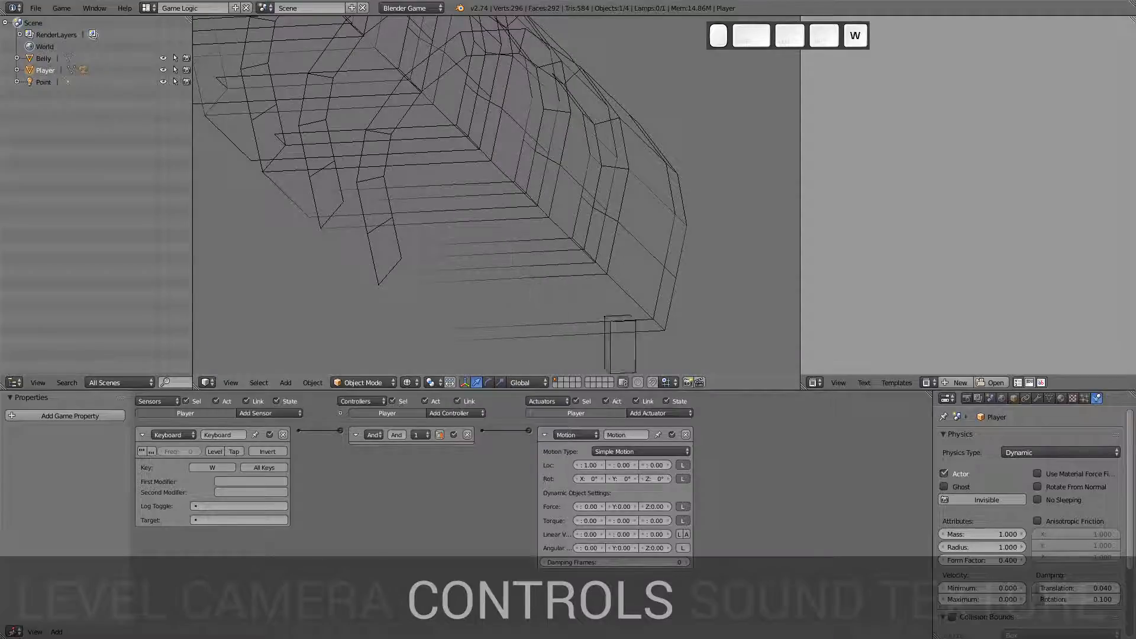
key(Escape)
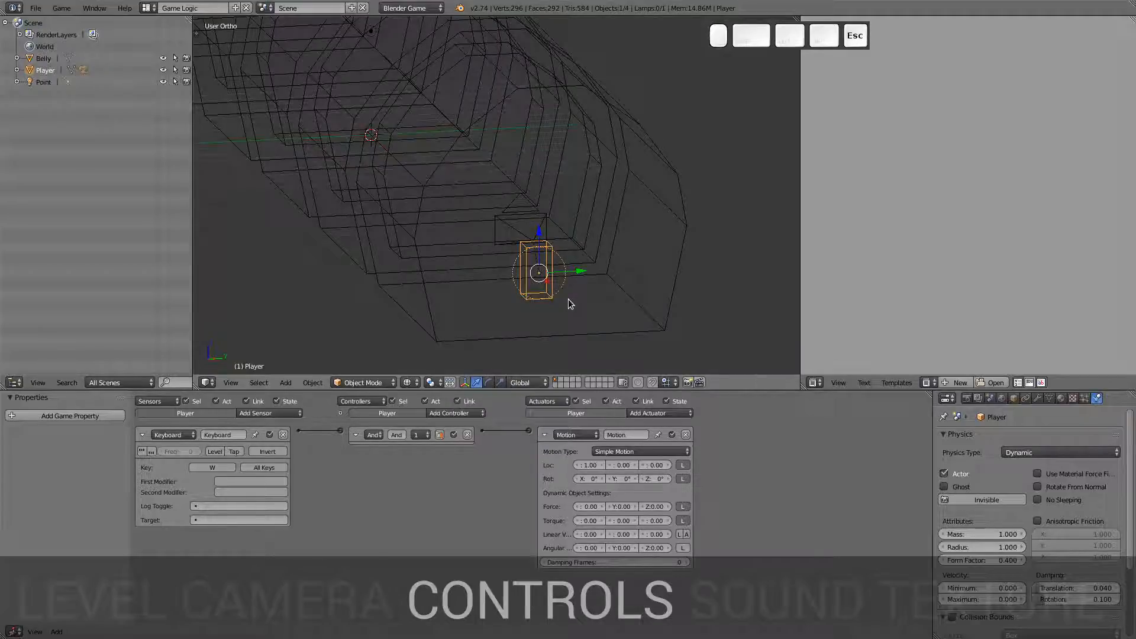
Step: Set the Motion actuator's X location to -1 so W drives the Player the opposite way
click(587, 465)
text(-1)
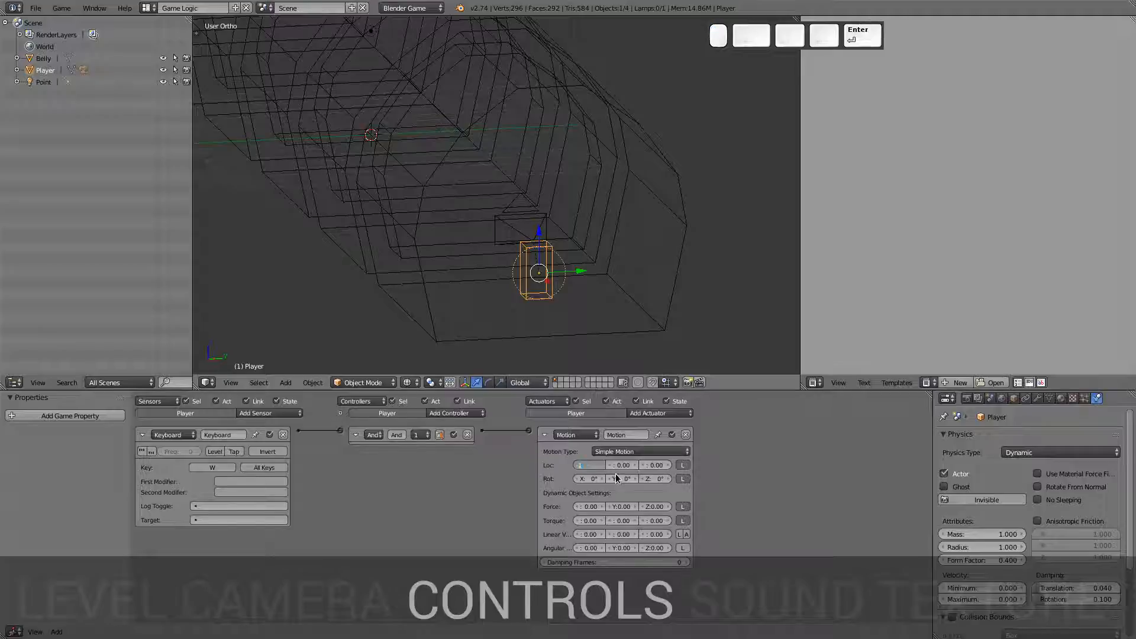
key(Return)
Step: Inspect the Player from the front, side and top, then run the game in front view to test moving with W, and stop it
middle_drag(491, 257, 238, 190)
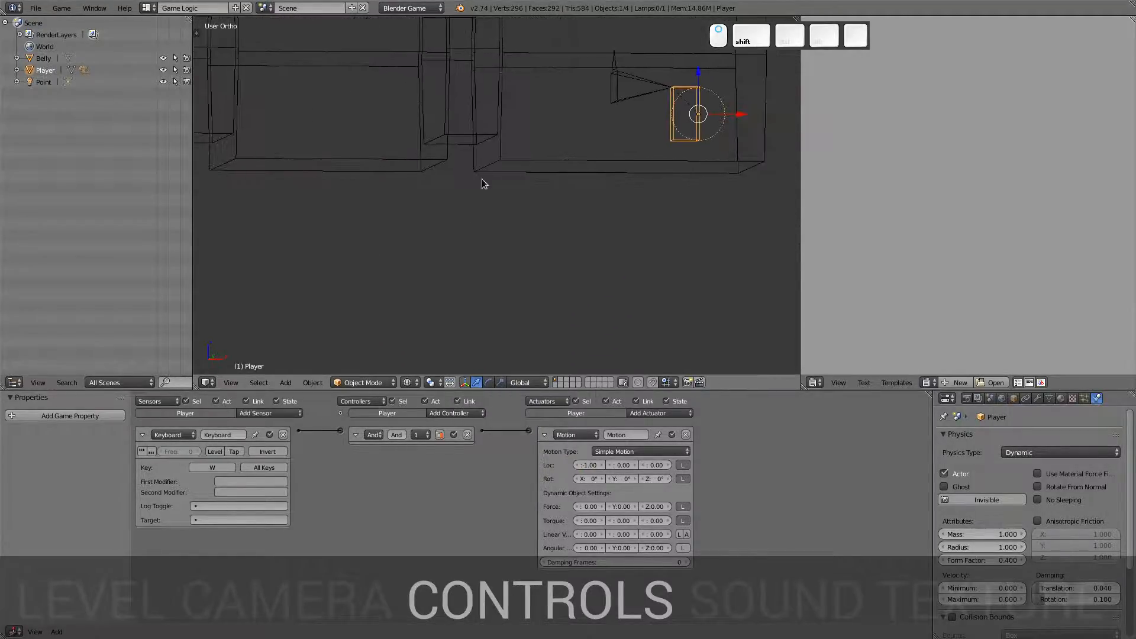
shift+middle_drag(602, 159, 538, 216)
key(KP_3)
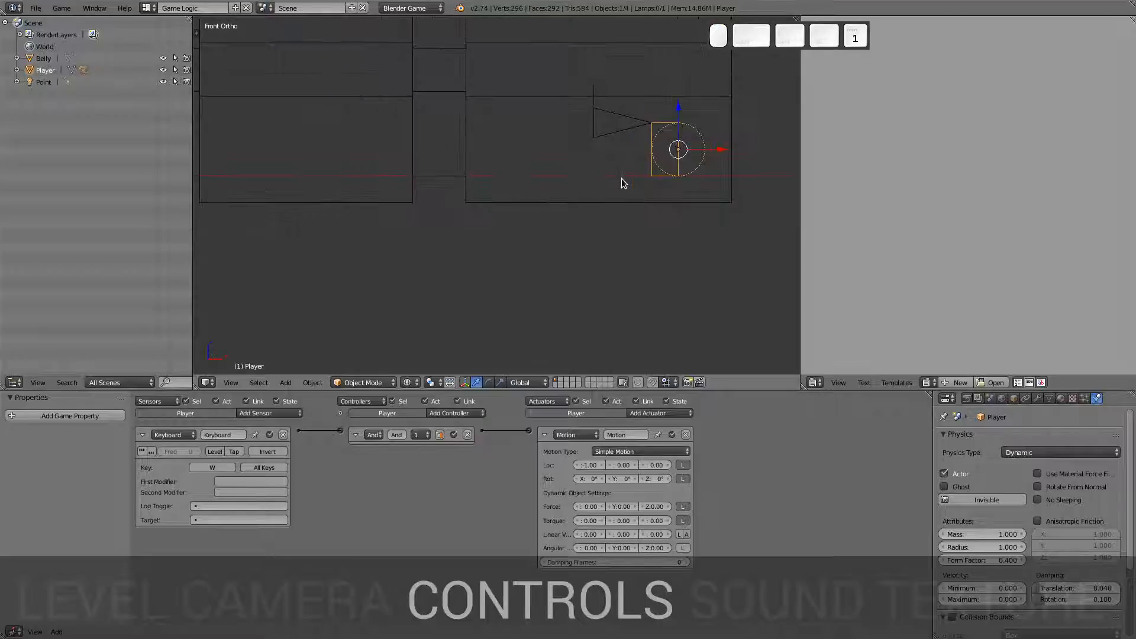
shift+middle_drag(436, 180, 727, 191)
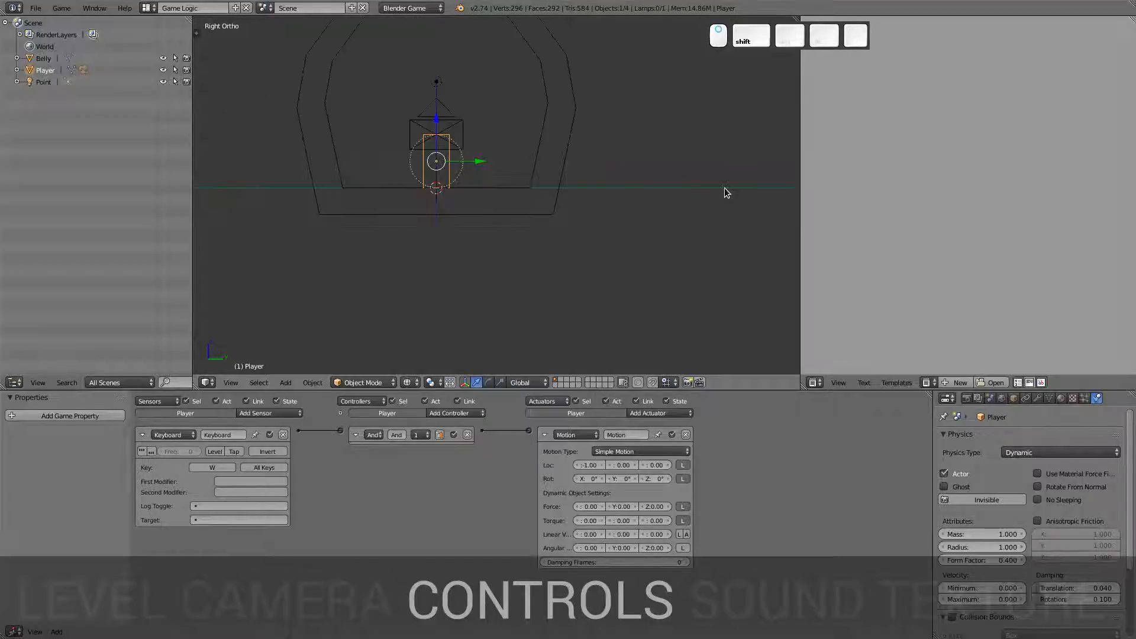
key(KP_7)
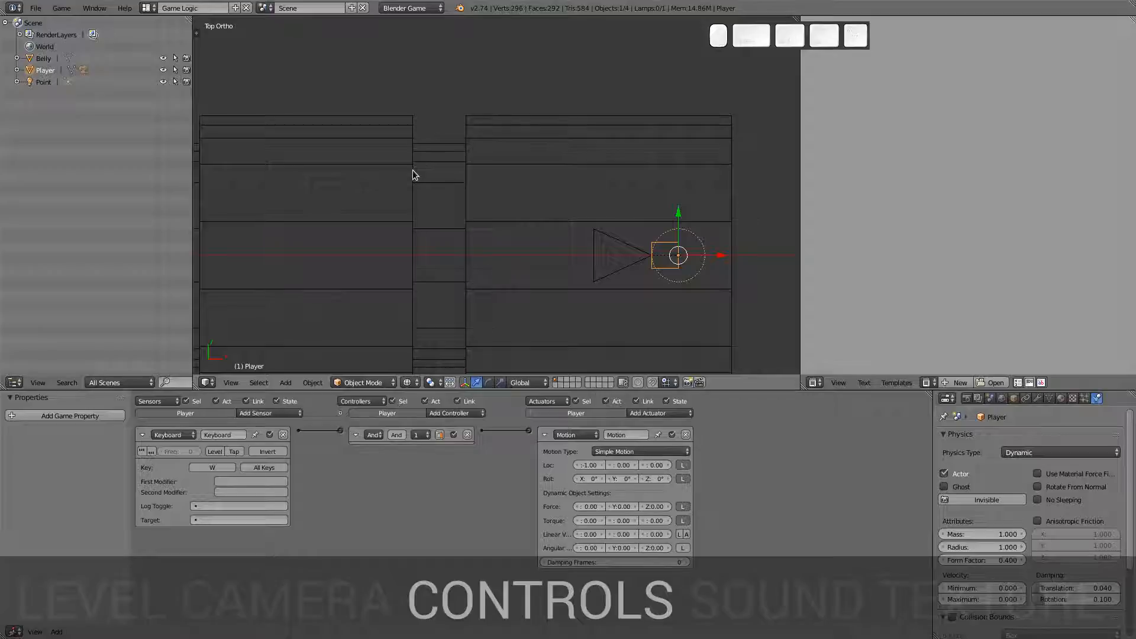
key(KP_1)
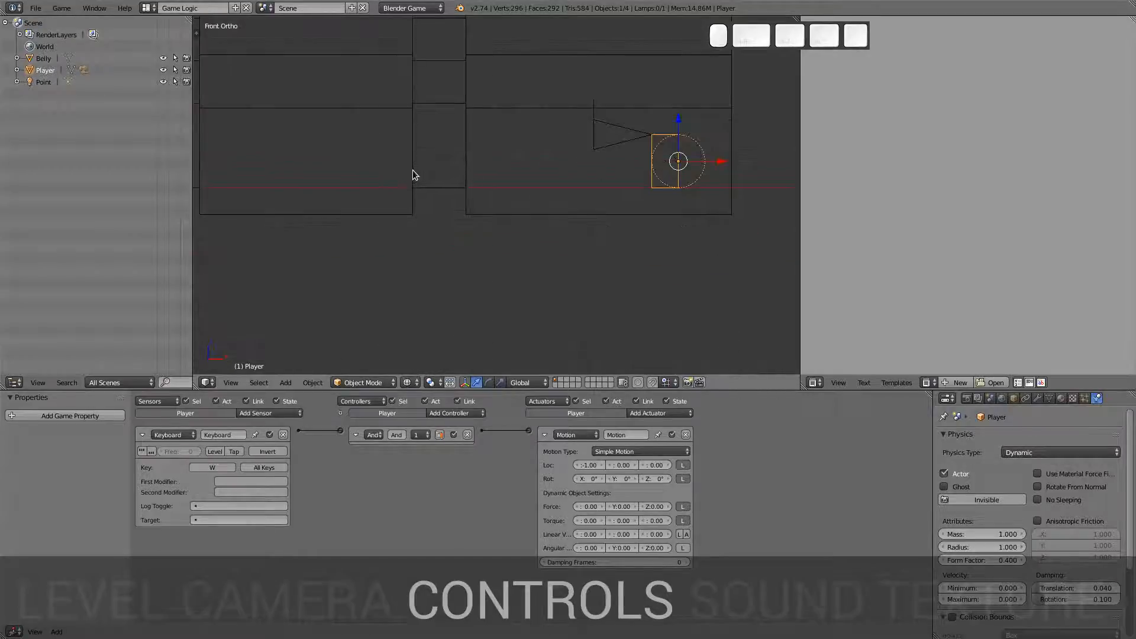
shift+middle_drag(653, 174, 567, 187)
key(p)
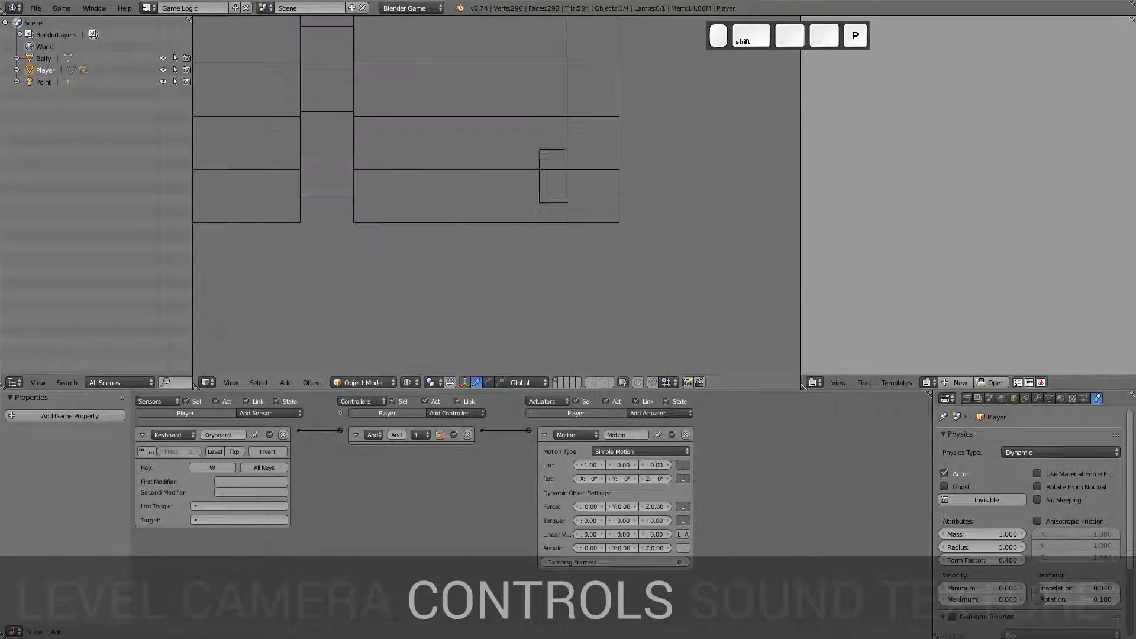
key(Escape)
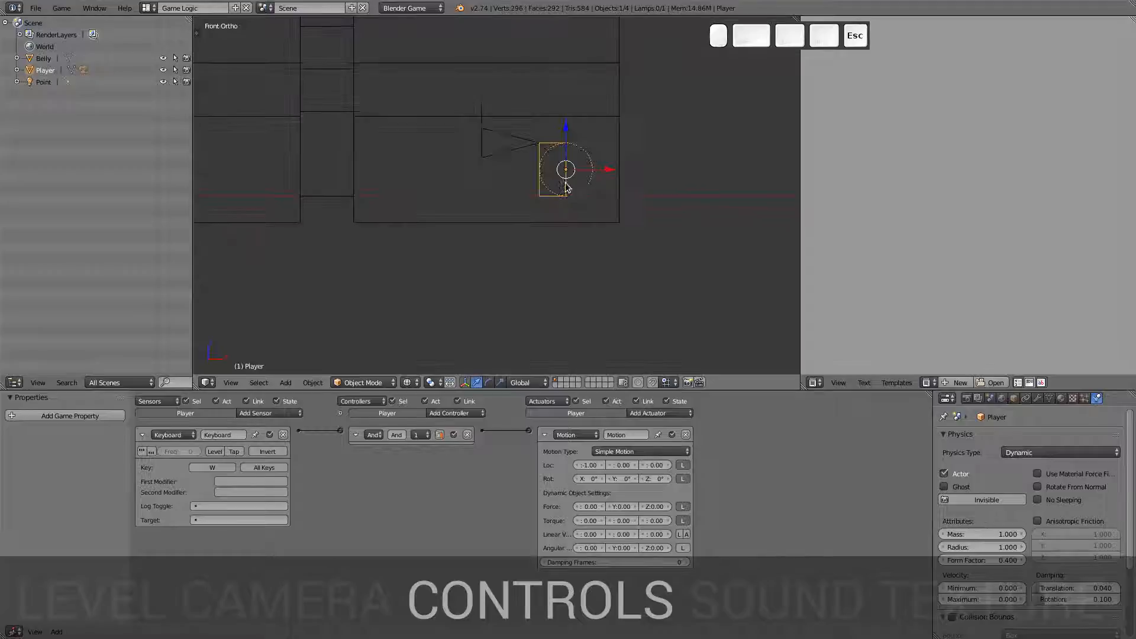
key(p)
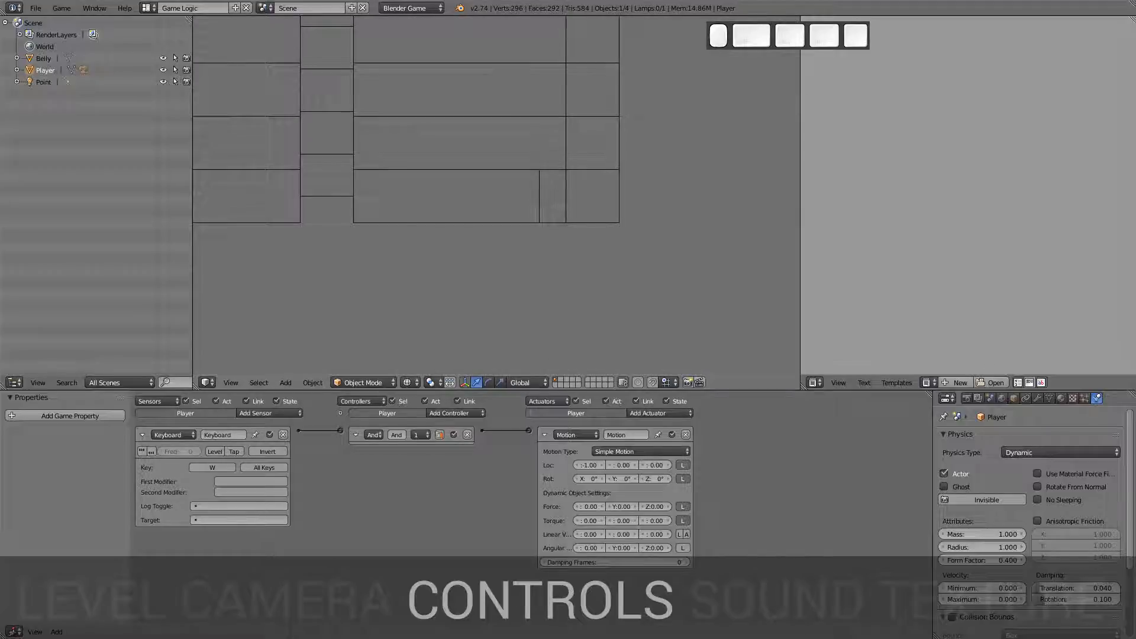
key(w)
key(Escape)
Step: Open the Belly tunnel mesh for editing in face select mode and clear the selection
scroll(279, 184, down, 4)
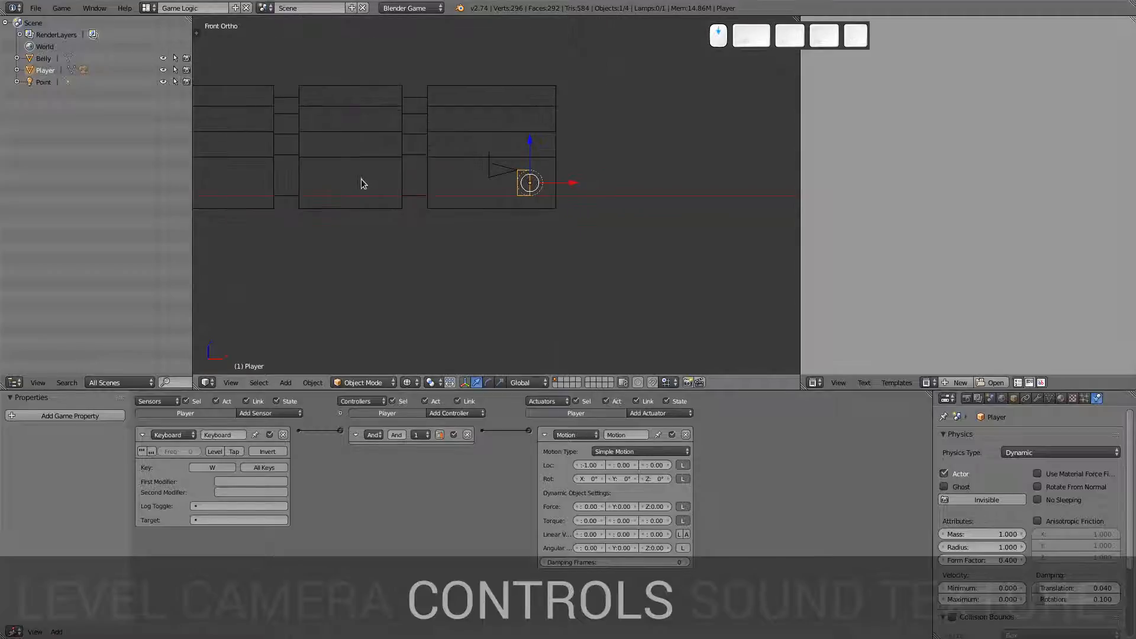
shift+middle_drag(451, 199, 763, 198)
scroll(513, 196, down, 3)
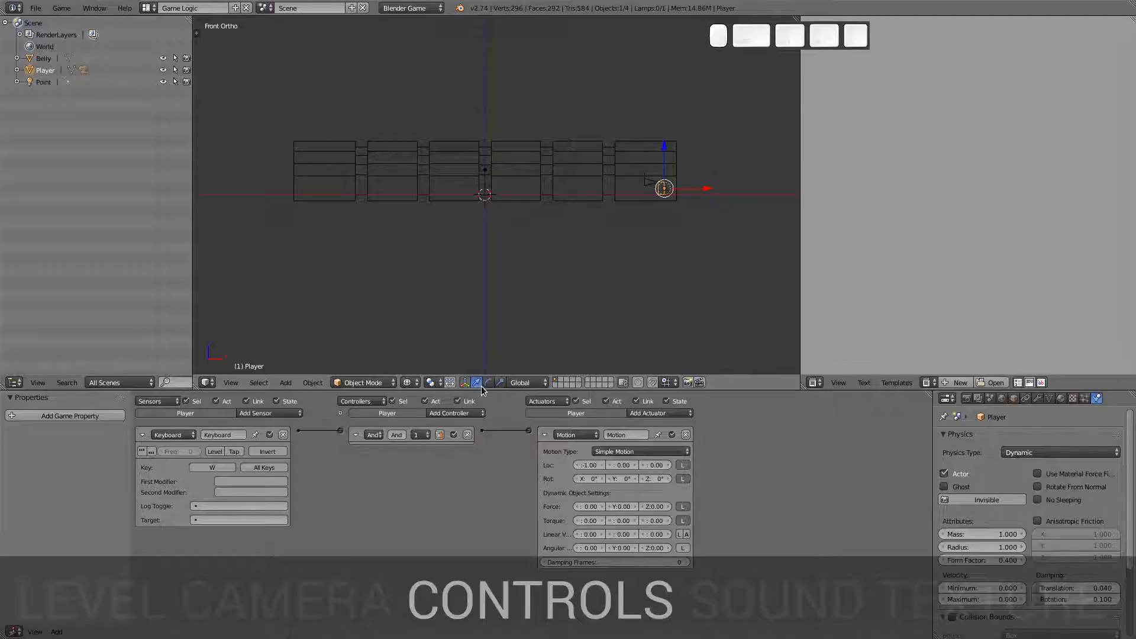
right_click(630, 196)
key(Tab)
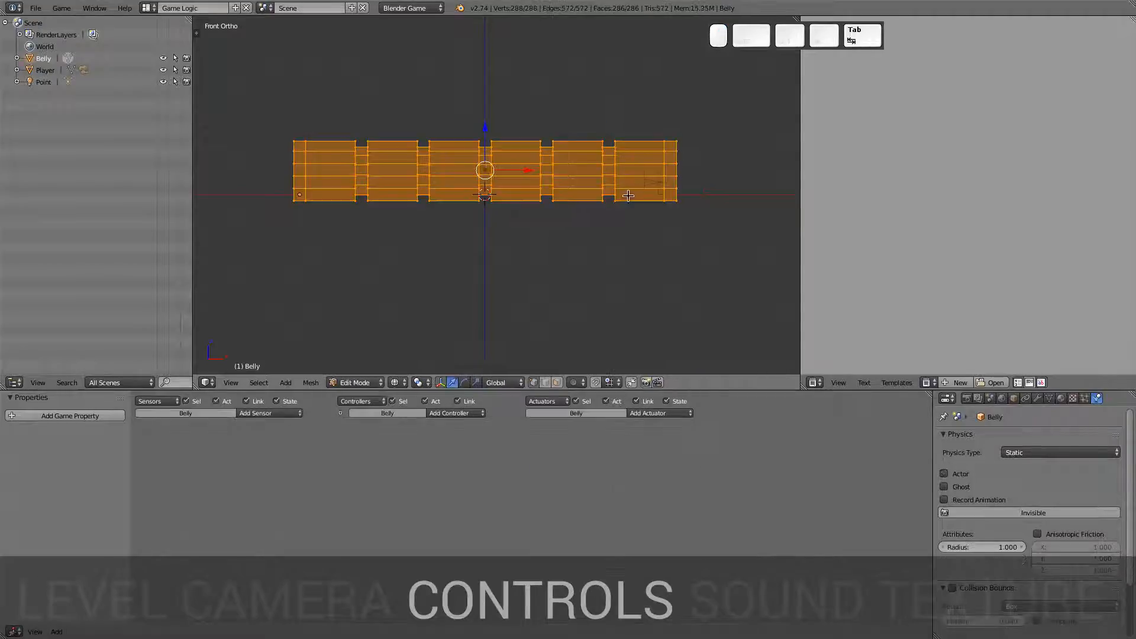
click(556, 383)
key(a)
scroll(364, 196, up, 4)
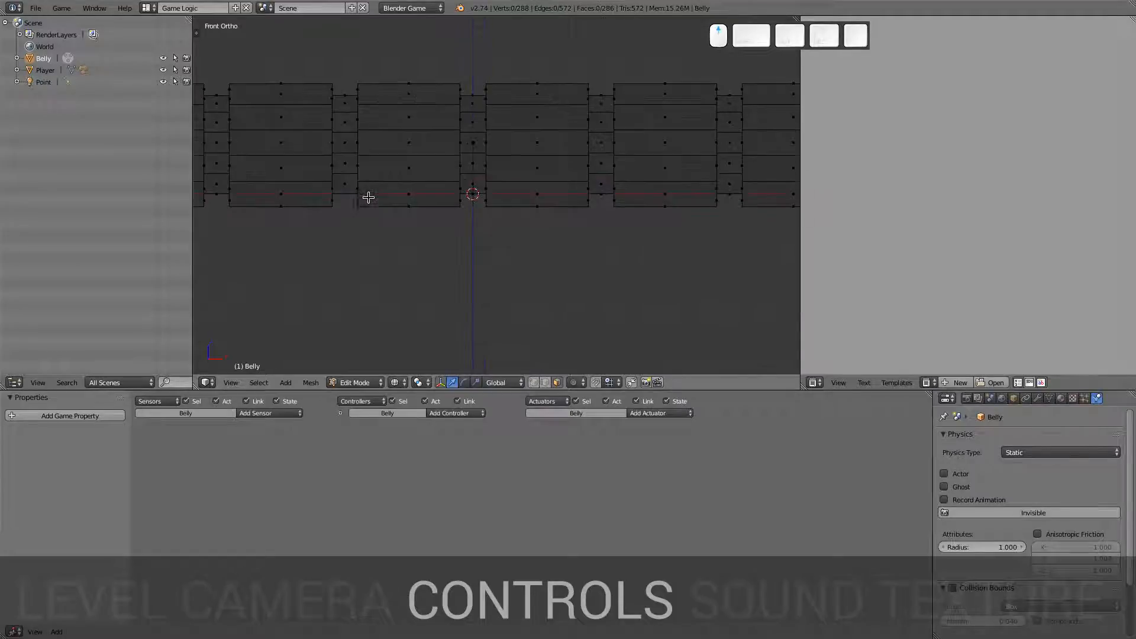
key(b)
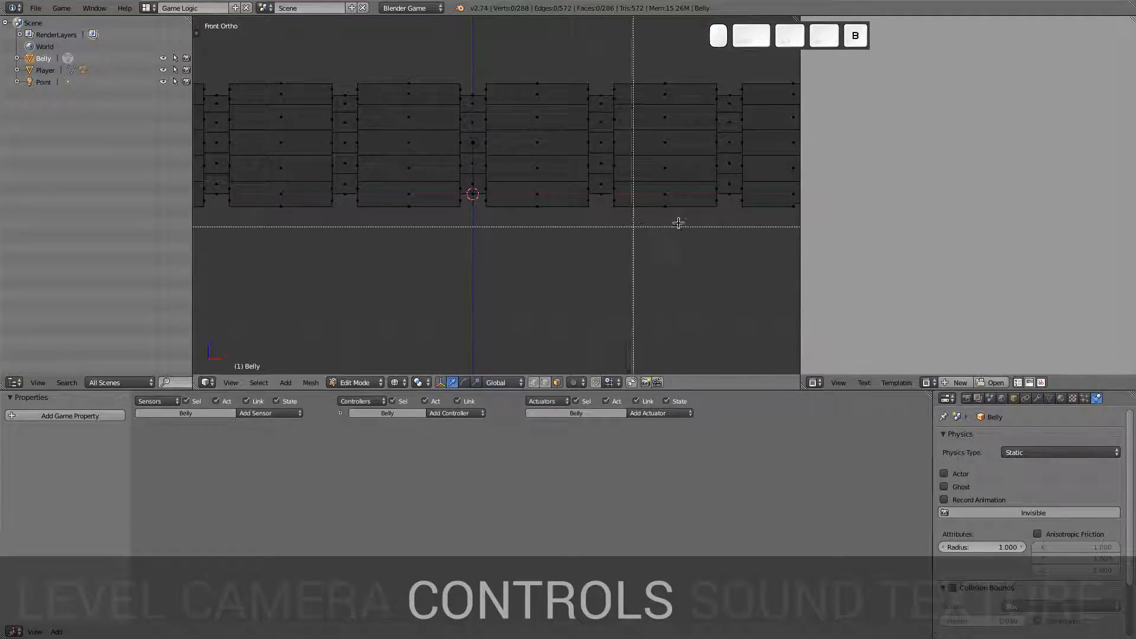
drag(755, 190, 207, 206)
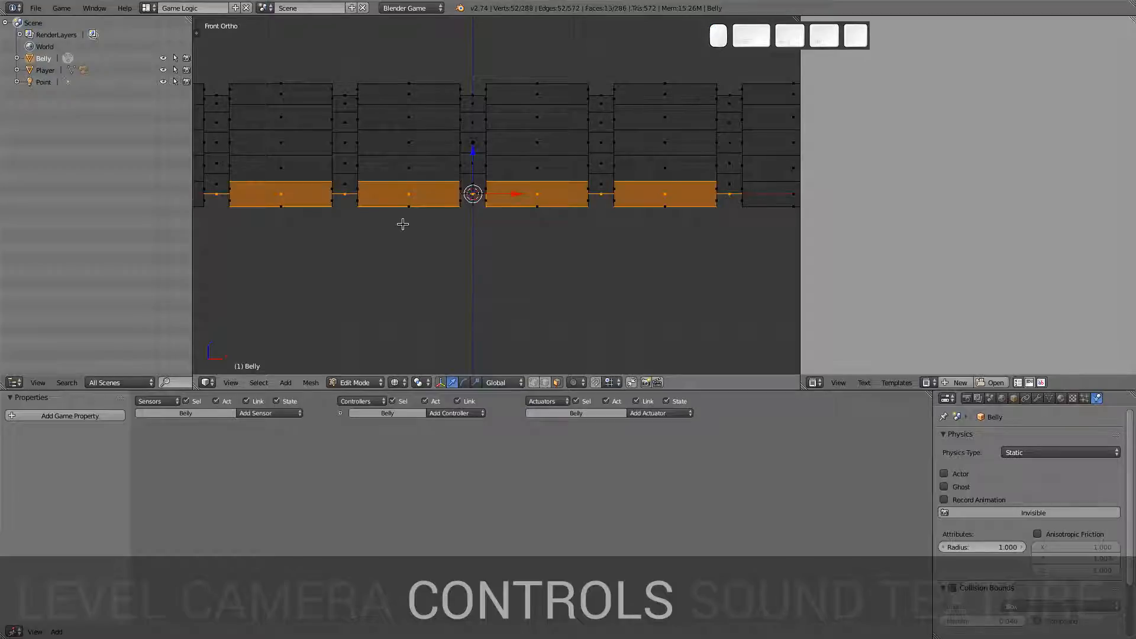
key(a)
Step: Select the floor faces of the five narrow tunnel sections and move them down 1 unit along Z
click(217, 196)
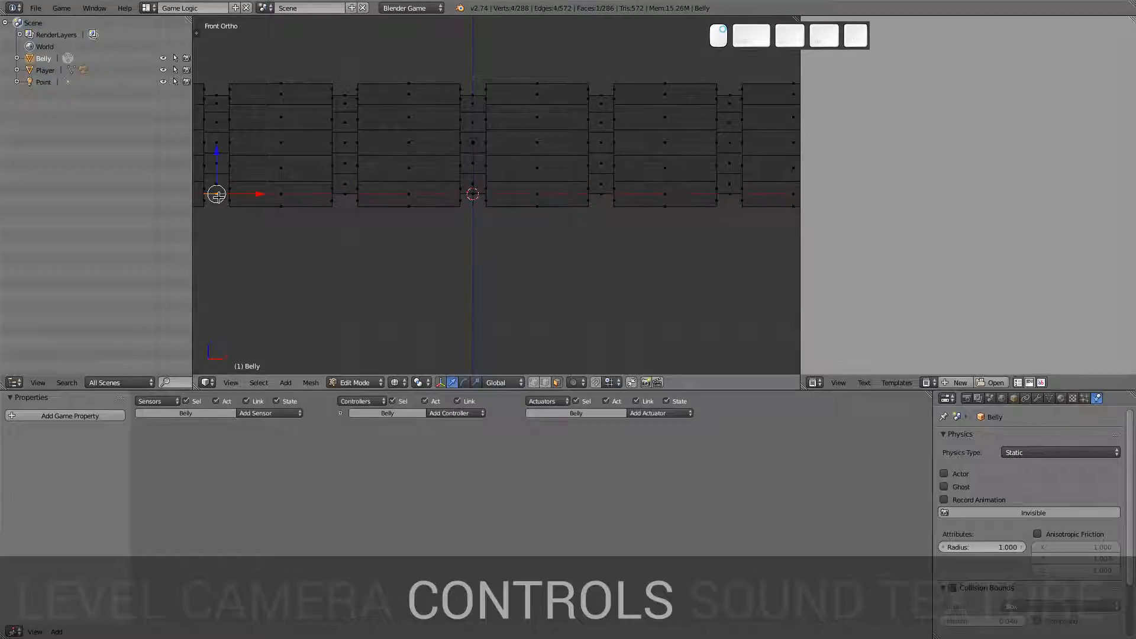
shift+click(343, 196)
shift+click(471, 195)
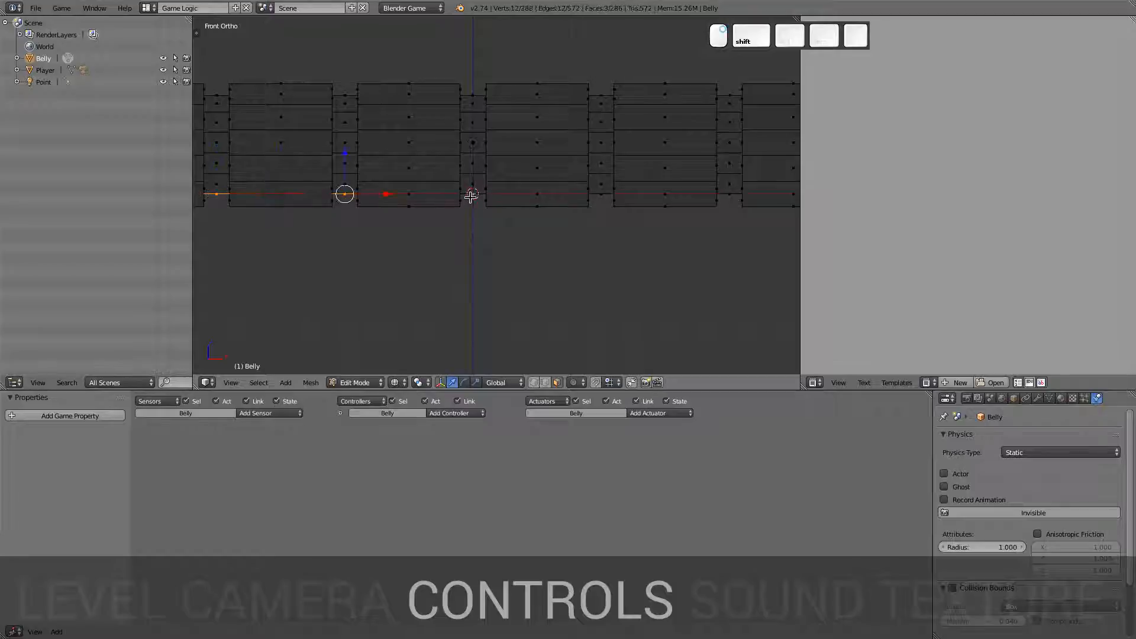
shift+click(602, 198)
shift+click(727, 205)
scroll(720, 212, down, 2)
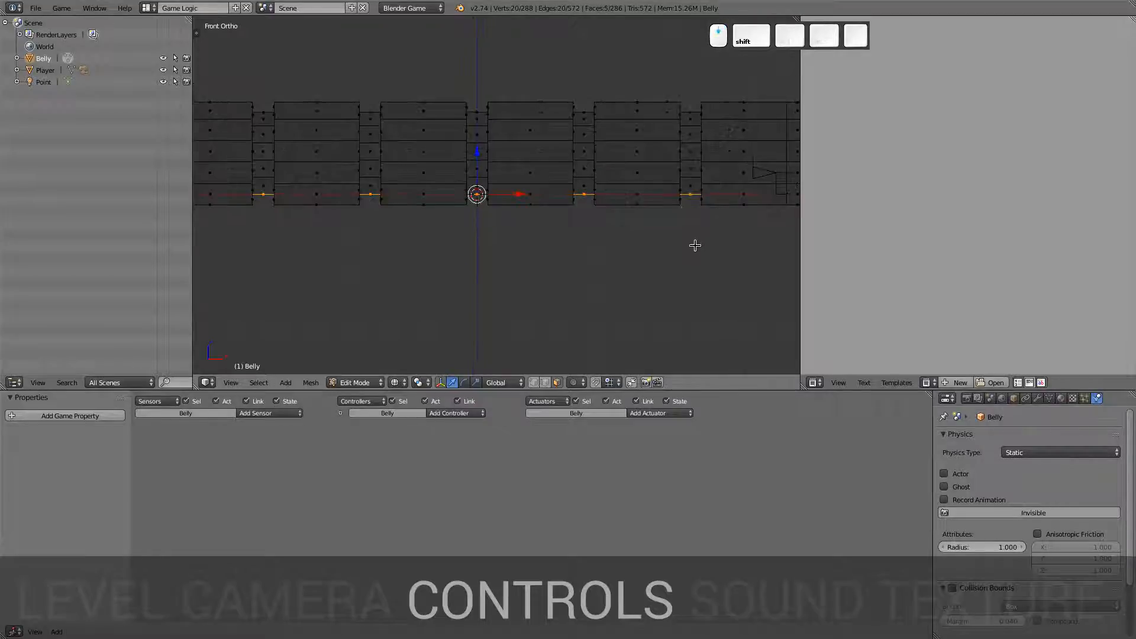
scroll(301, 216, up, 3)
scroll(322, 217, up, 3)
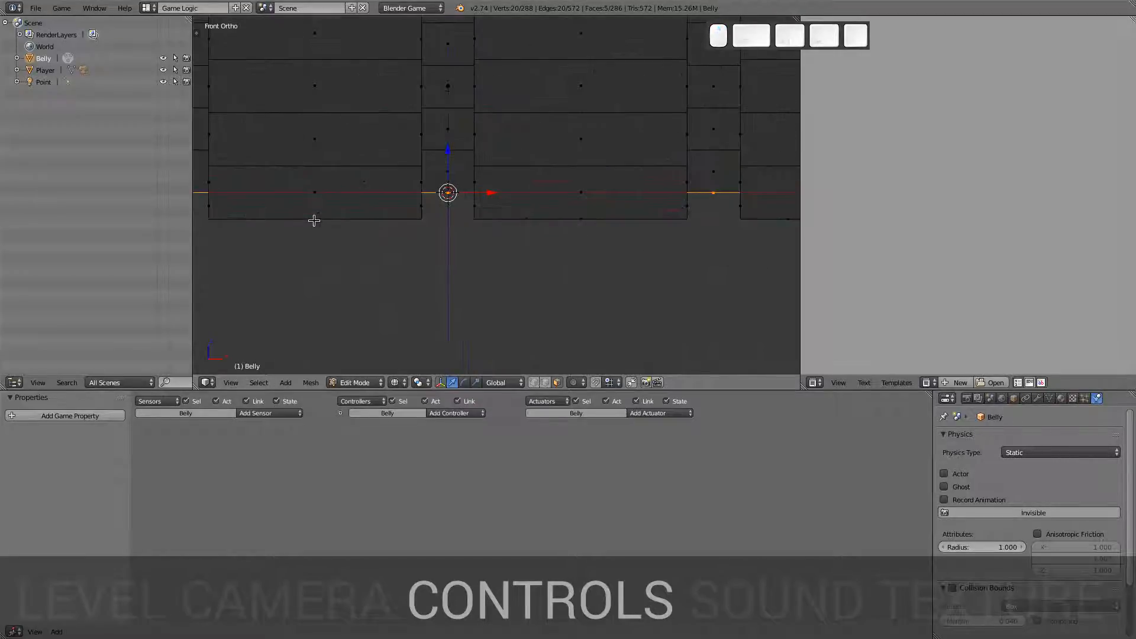
shift+middle_drag(315, 220, 513, 200)
scroll(341, 198, up, 4)
shift+middle_drag(338, 211, 558, 211)
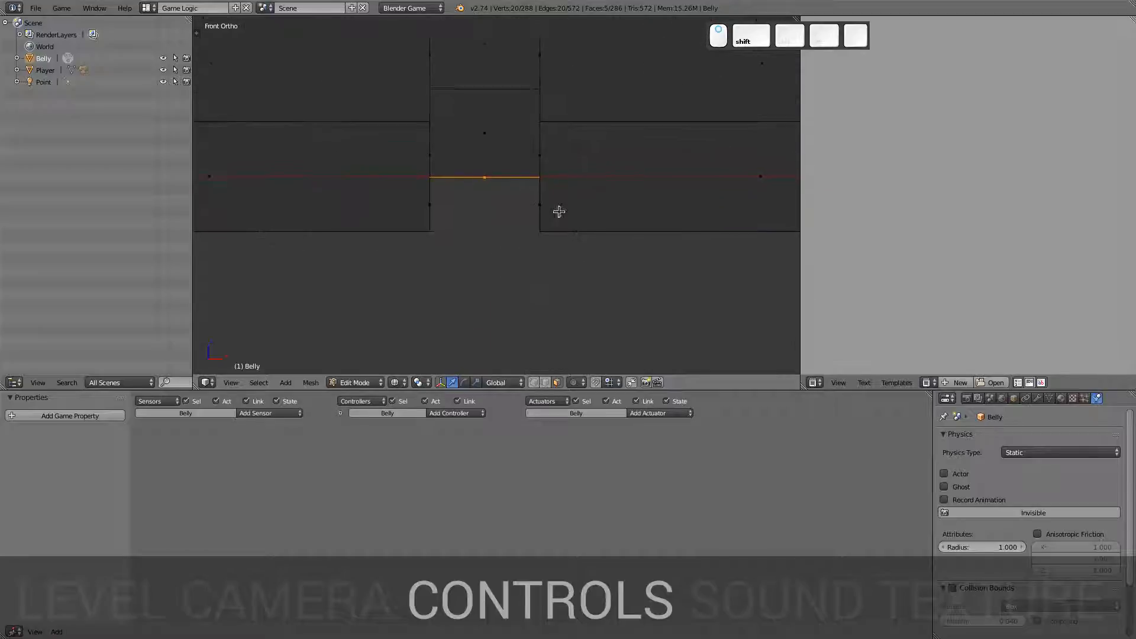
scroll(505, 211, up, 4)
key(g)
key(ctrl)
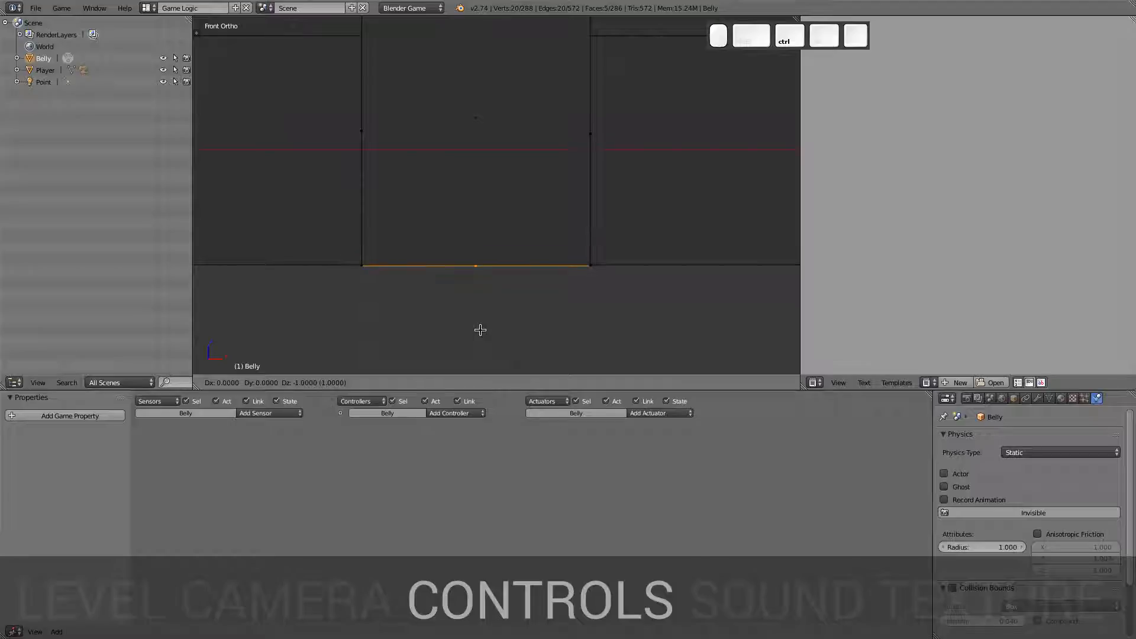
click(480, 329)
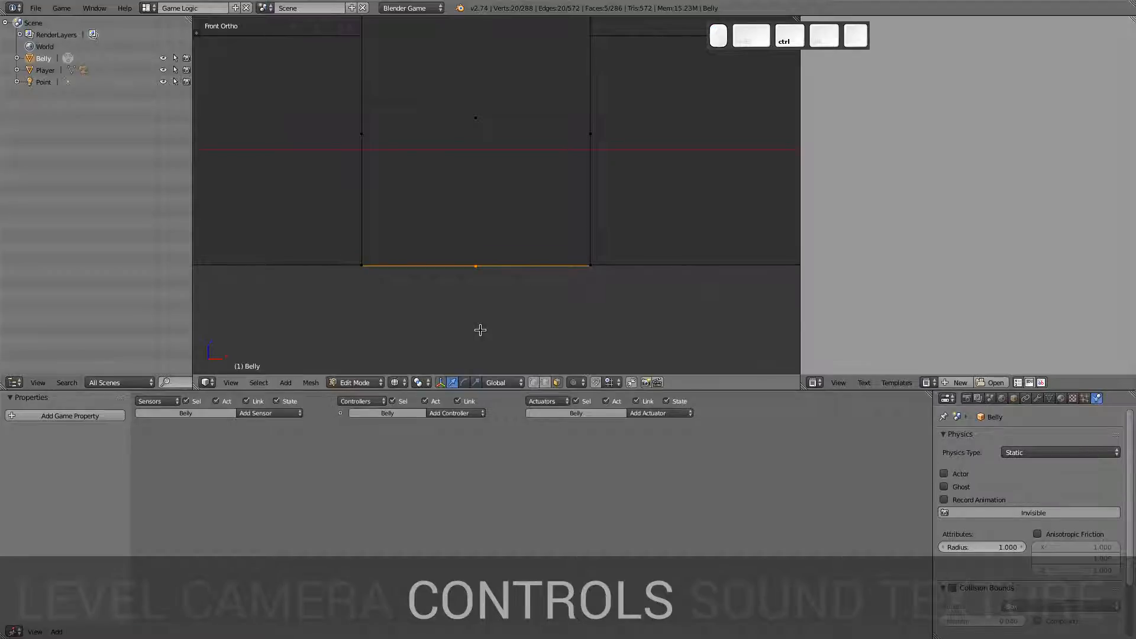
Step: Set the median Z of the selected narrow-section floor faces to exactly -1
key(n)
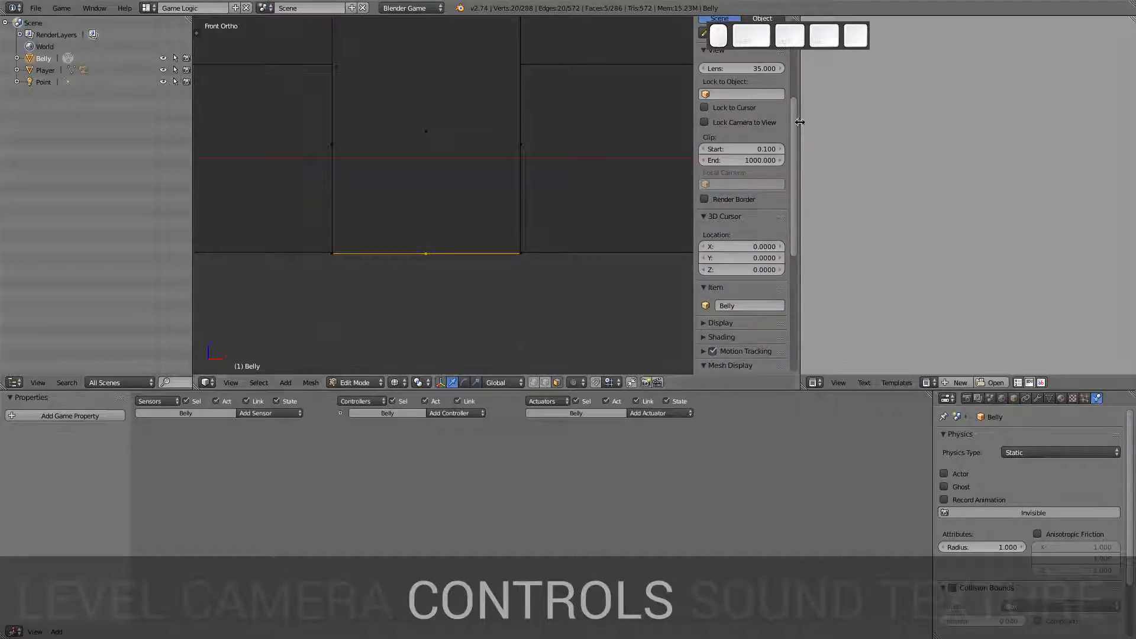
scroll(796, 103, down, 5)
drag(798, 103, 798, 35)
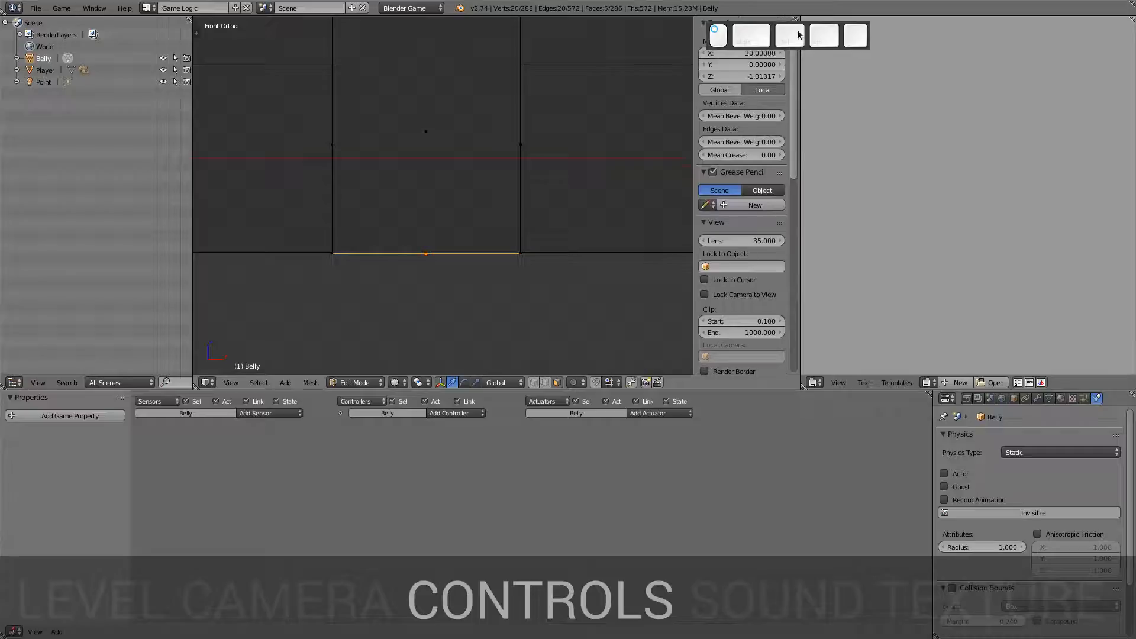
click(757, 76)
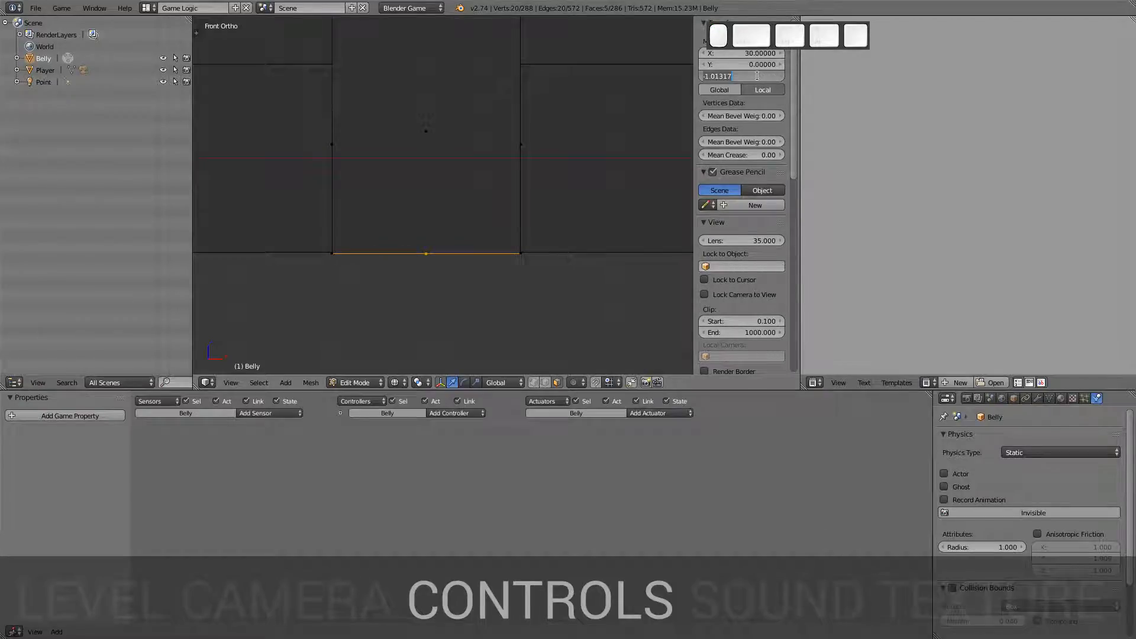
text(-1)
key(Return)
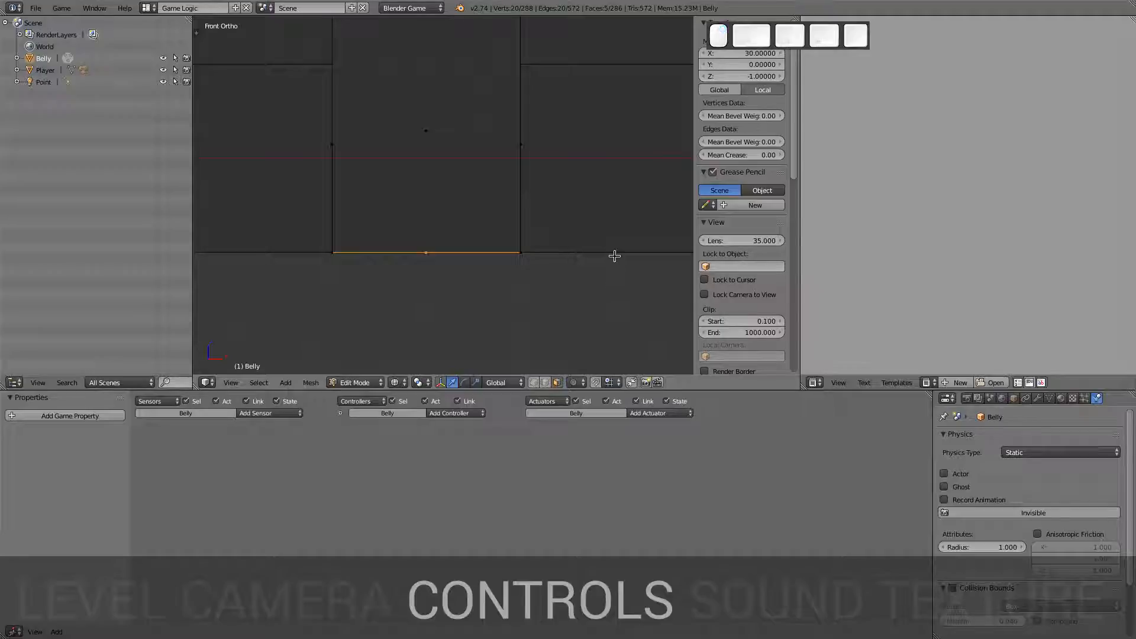
Step: Check the Z height of the wide section's floor face beside the lowered ones, and clear the selection
scroll(659, 242, down, 5)
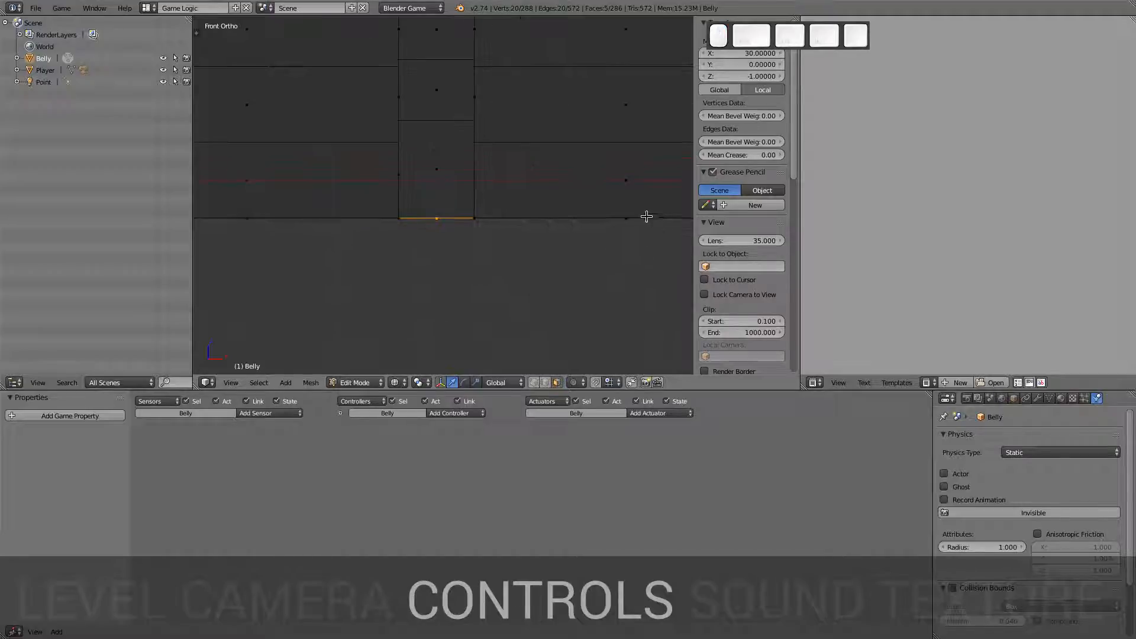
right_click(646, 218)
right_click(474, 223)
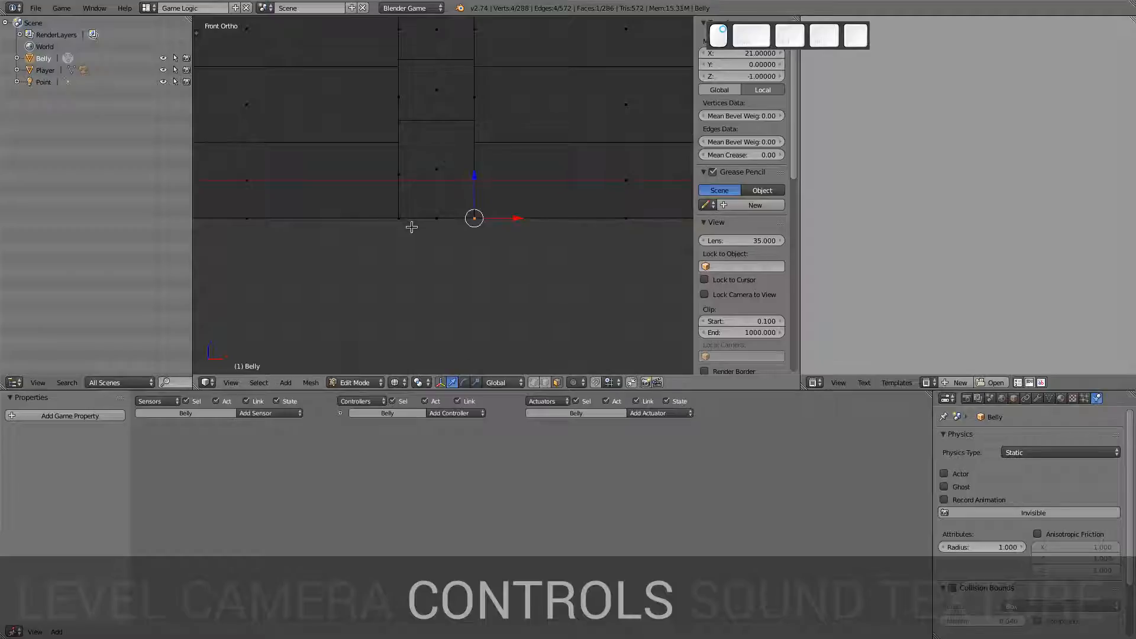
scroll(477, 274, down, 7)
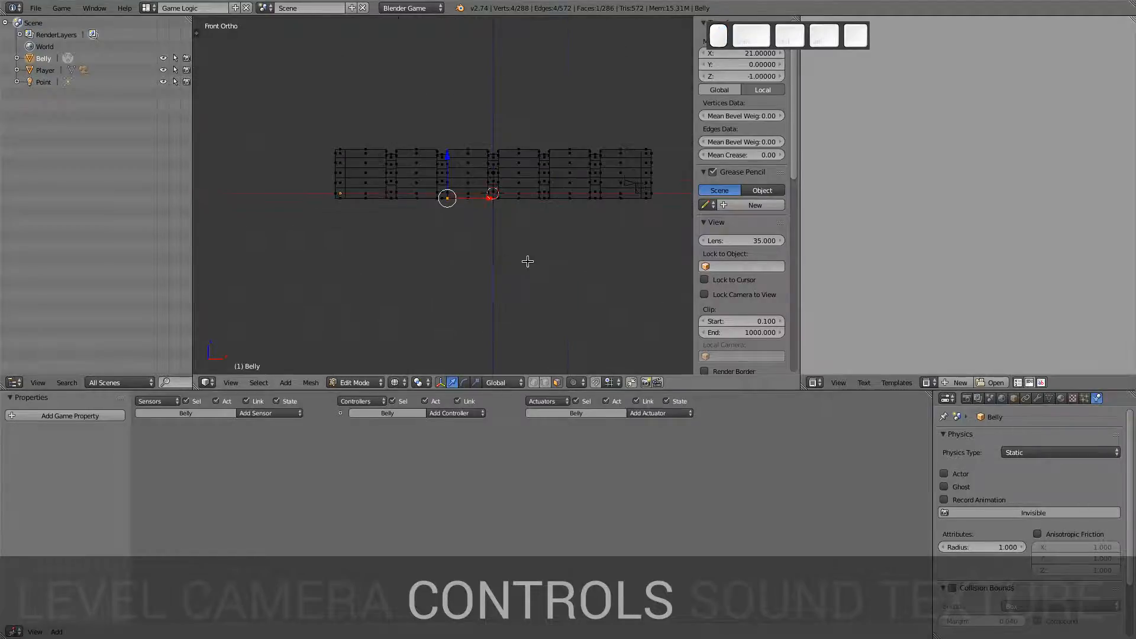
key(a)
Step: Leave mesh editing and run the game from the camera view to test walking through the tunnel with W, and stop it
key(KP_0)
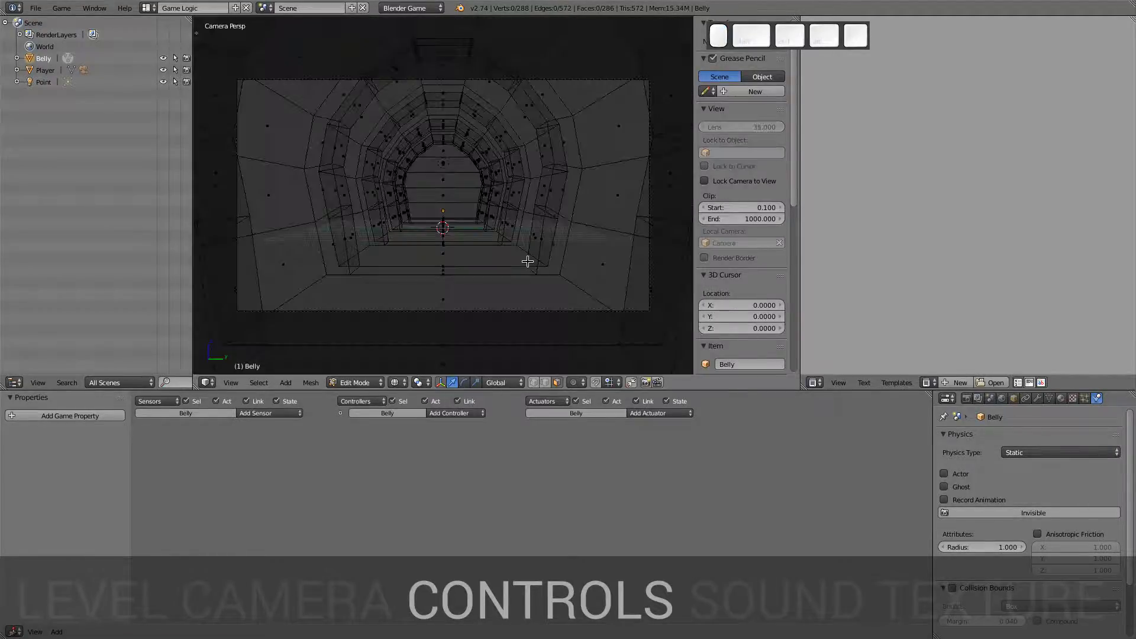
key(p)
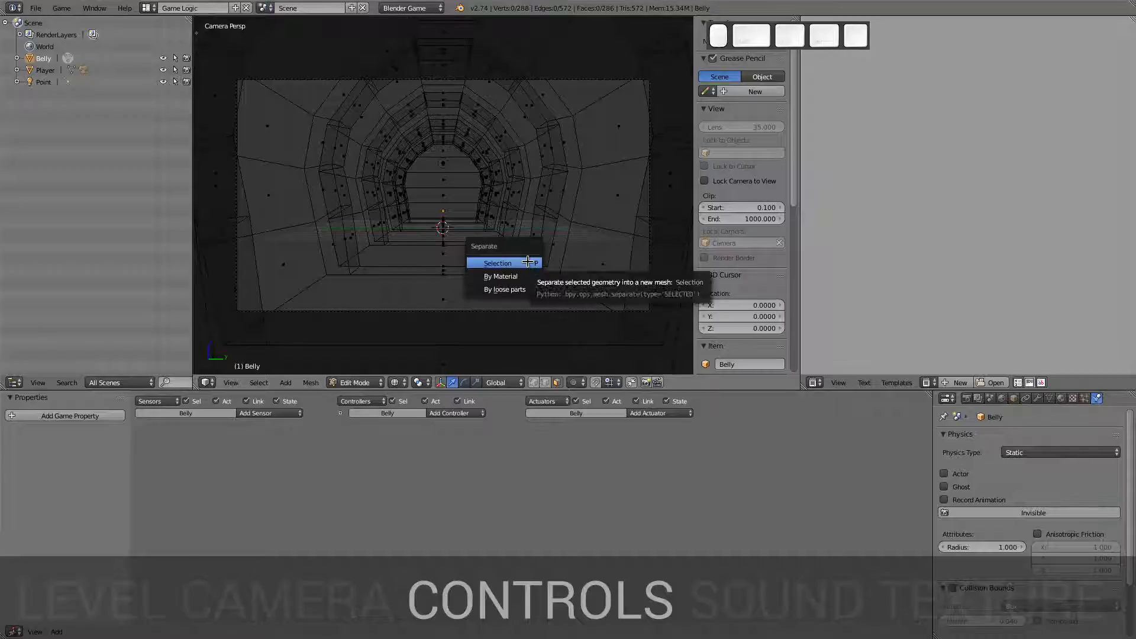
key(Escape)
key(Tab)
key(p)
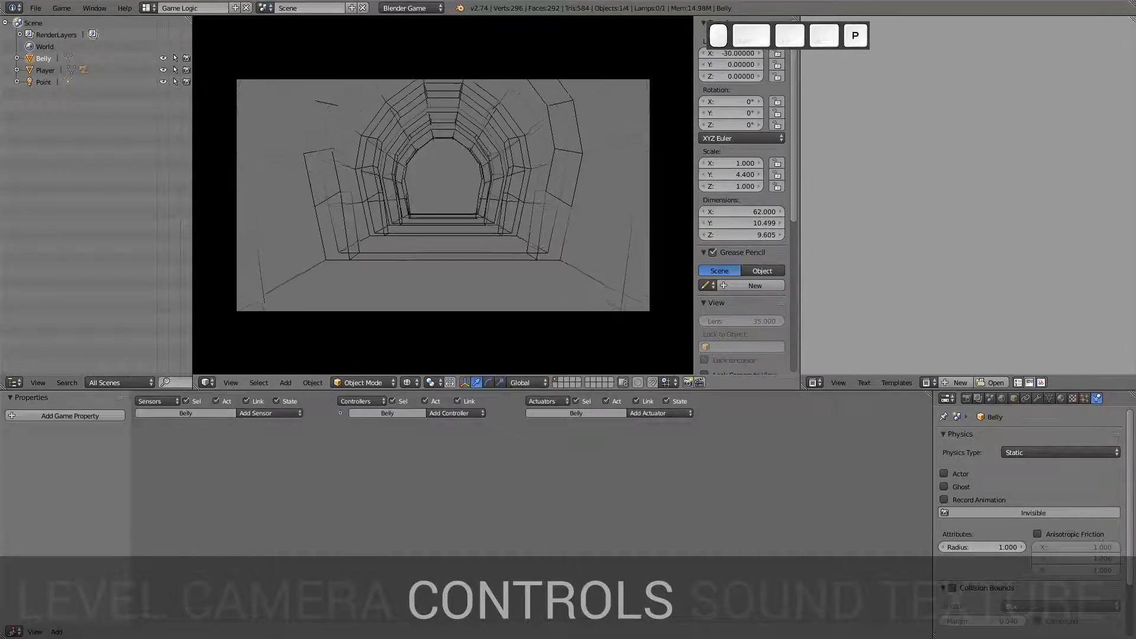
key(w)
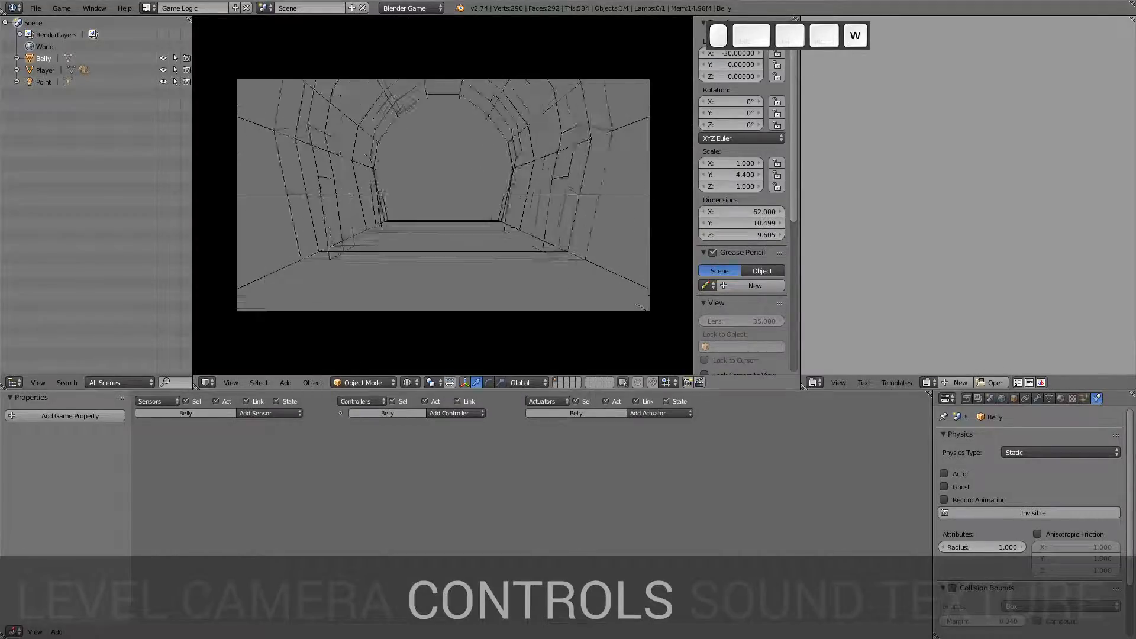
key(Escape)
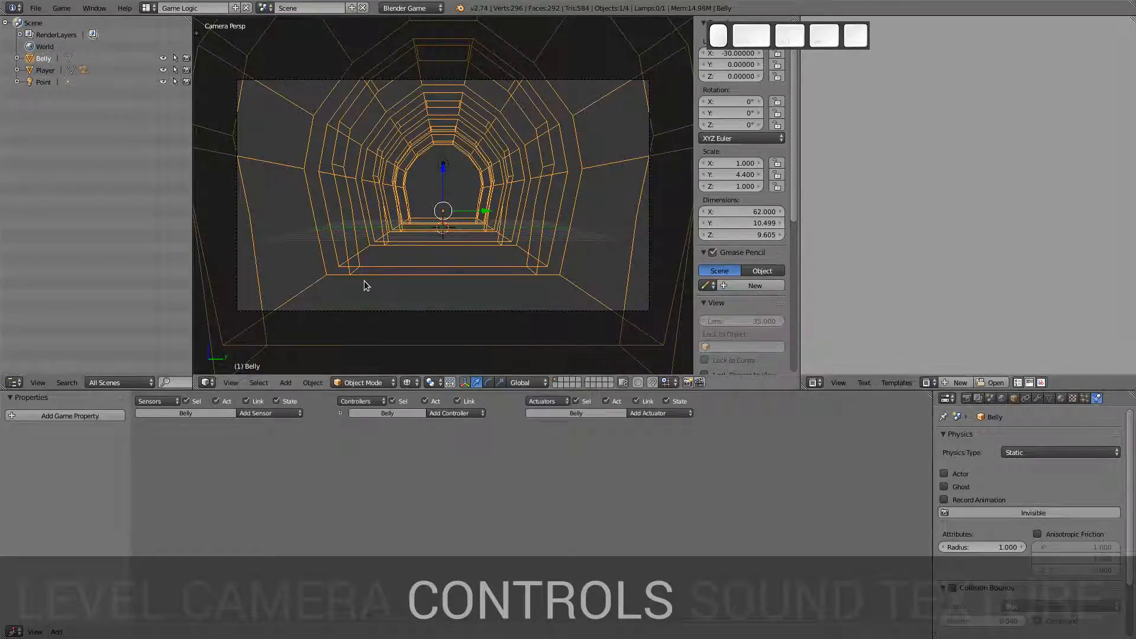
key(Tab)
key(Tab)
middle_drag(463, 290, 476, 292)
right_click(487, 239)
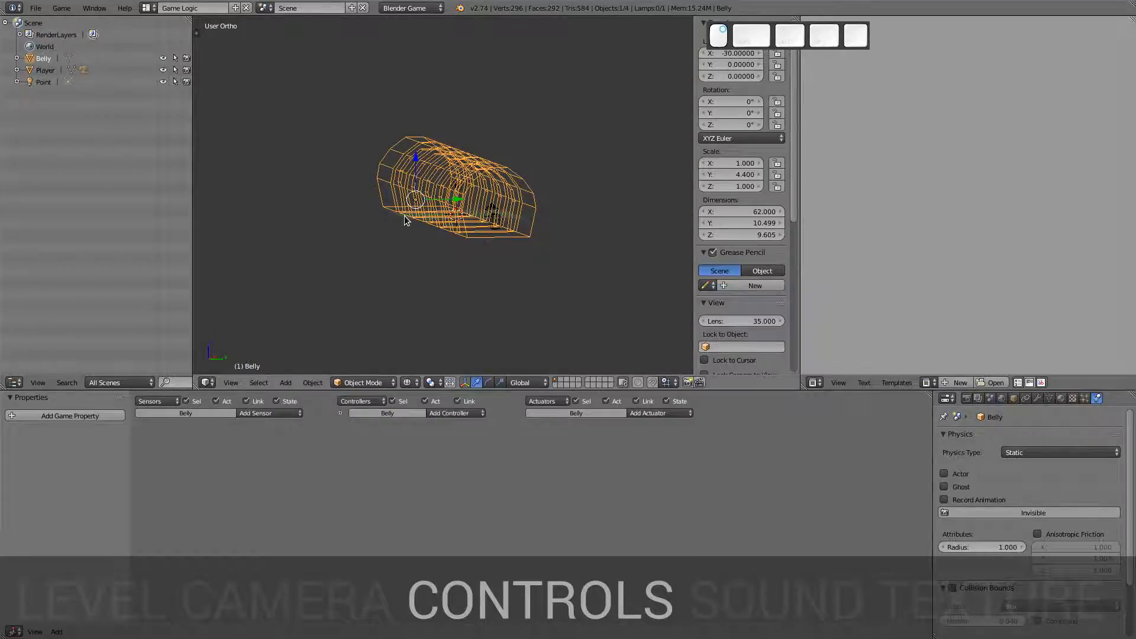
Step: Select the Player box and switch its Motion actuator's motion type to Servo Control
middle_drag(390, 232, 518, 246)
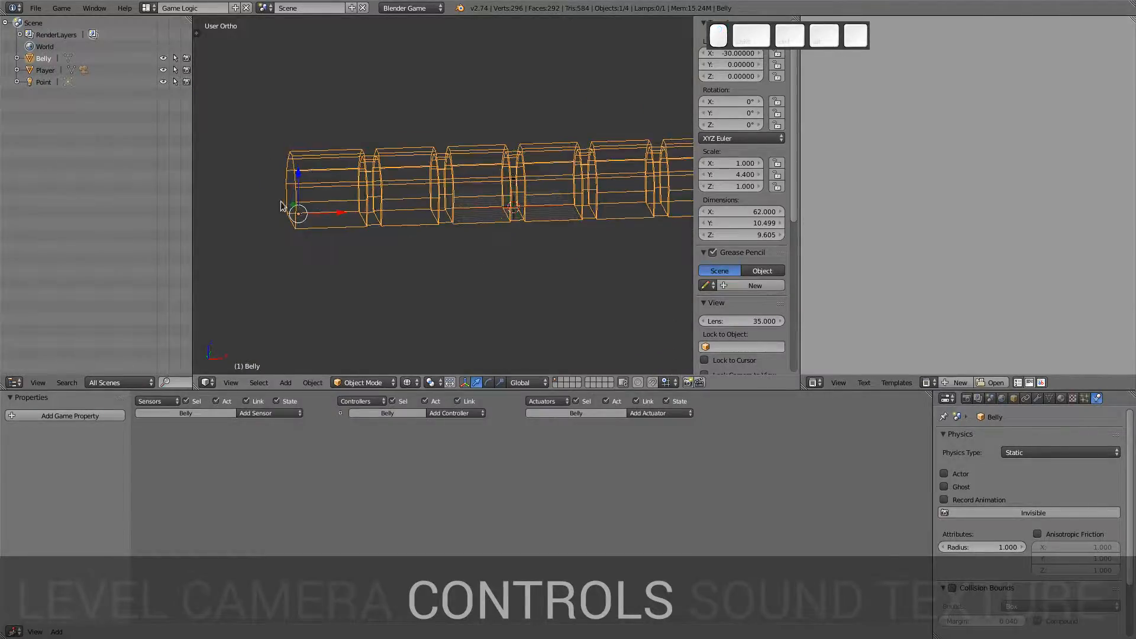
middle_drag(299, 216, 375, 299)
shift+middle_drag(583, 126, 482, 184)
right_click(521, 125)
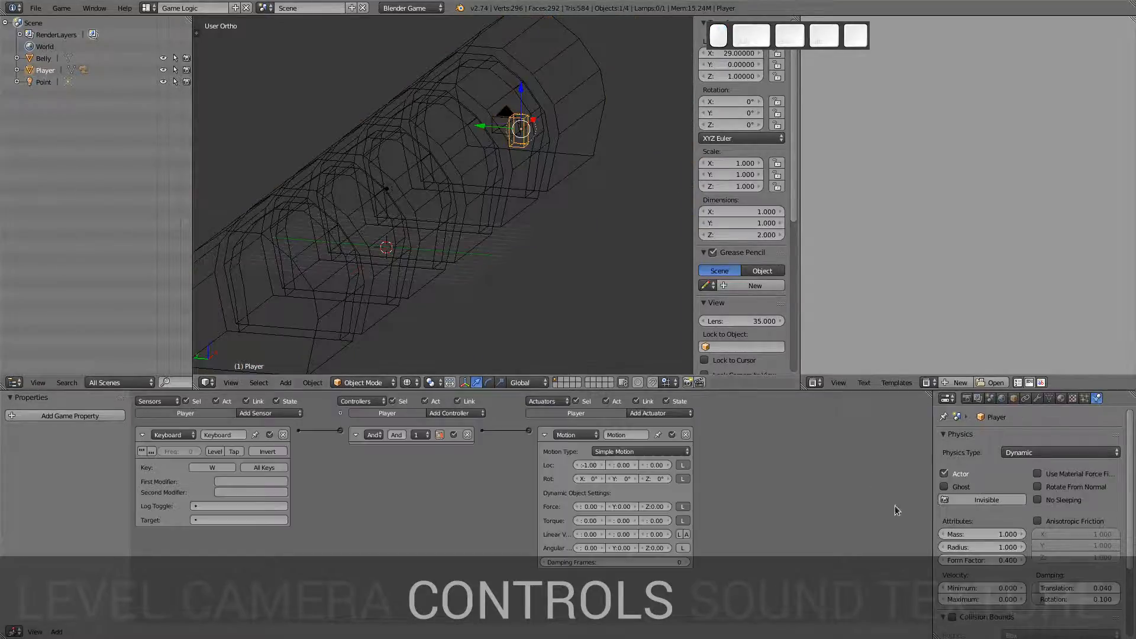
click(589, 465)
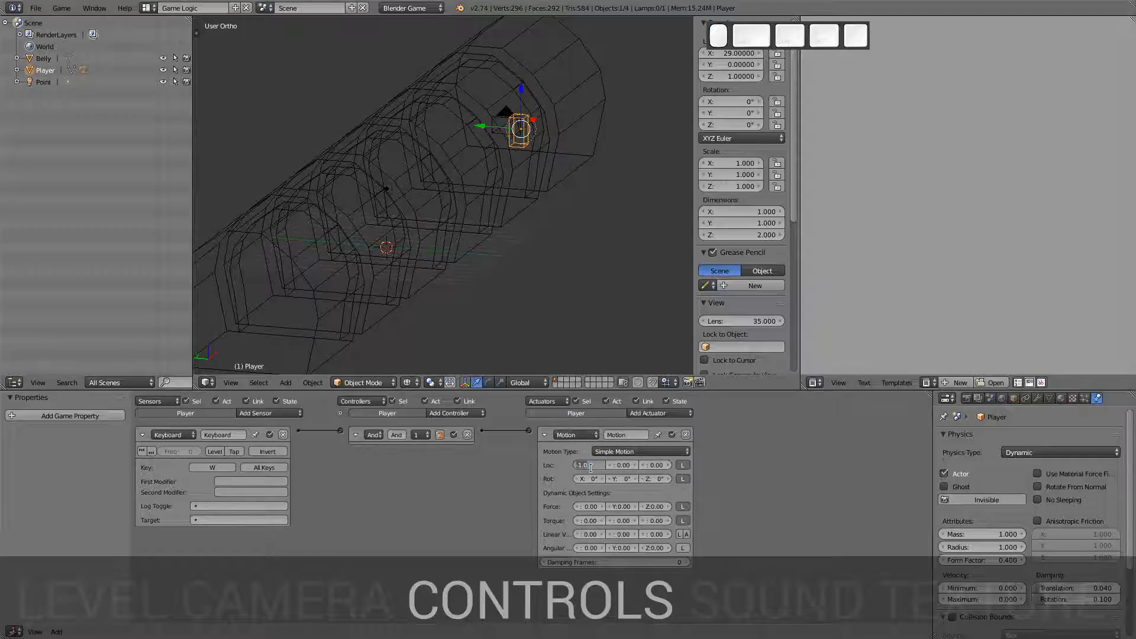
key(Return)
click(588, 440)
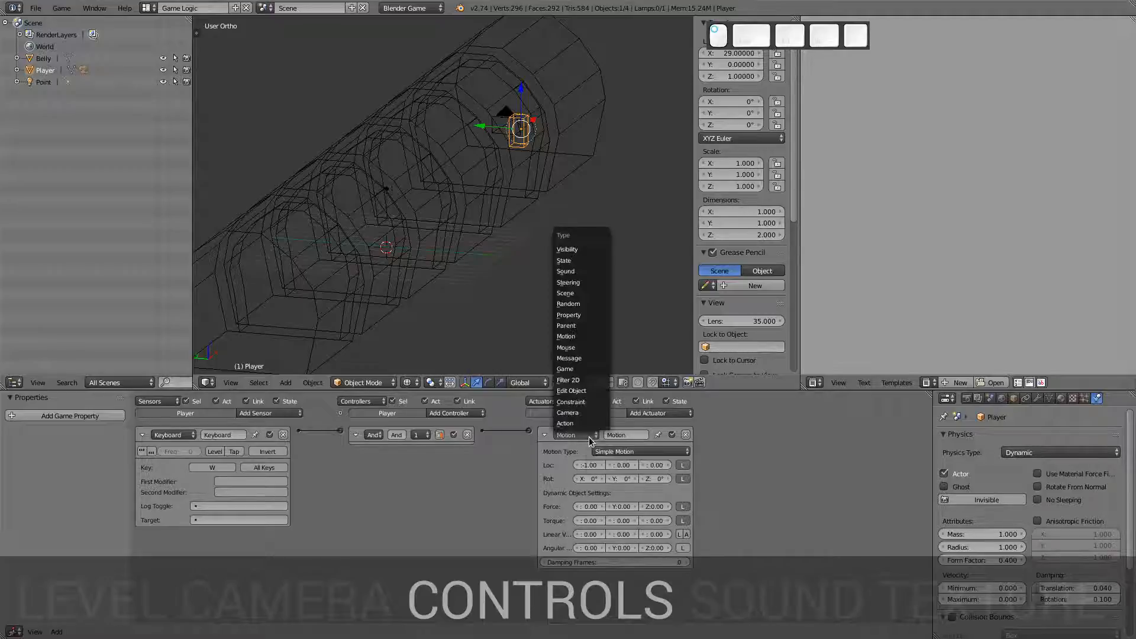
click(644, 452)
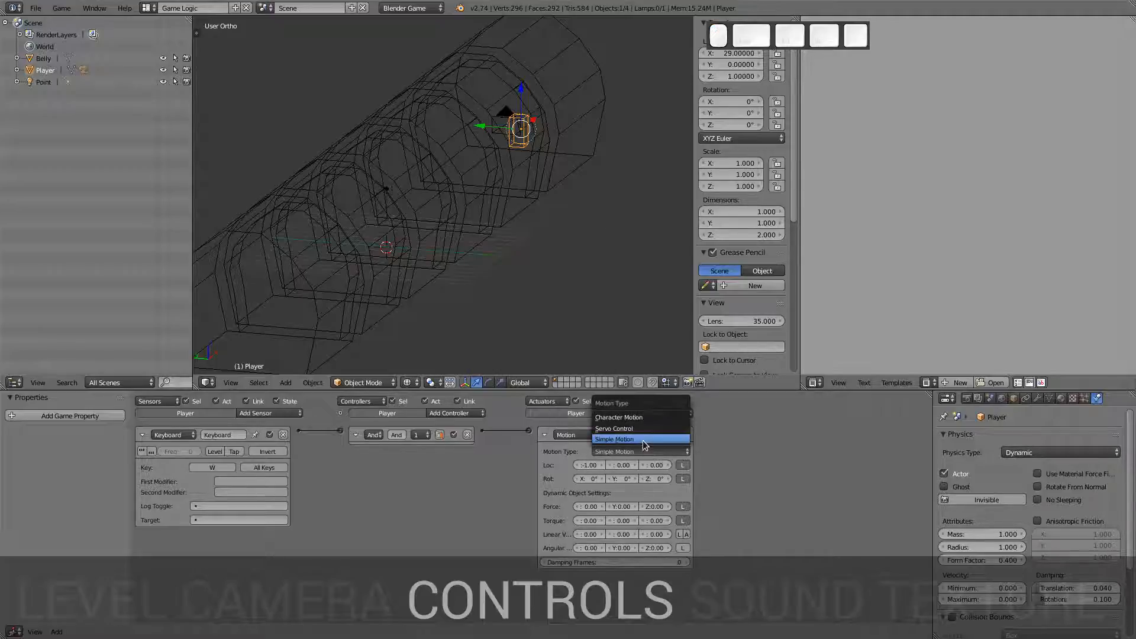
click(635, 430)
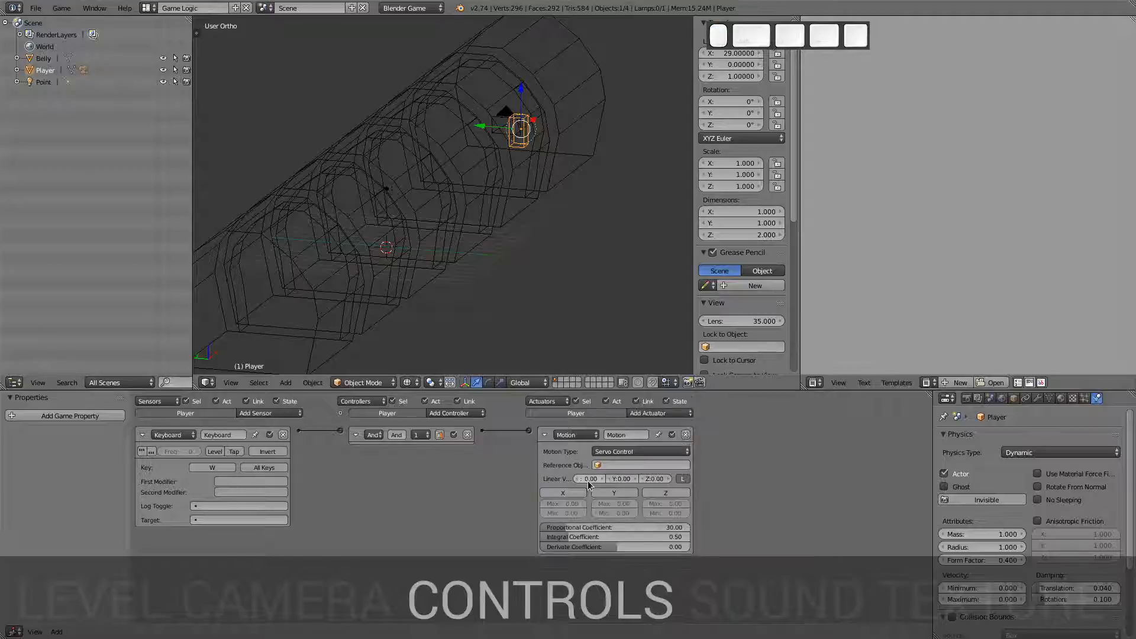
Step: Set the X linear velocity of the Player's Servo Control motion to -0.5
text(-1)
key(Return)
scroll(589, 485, down, 2)
scroll(589, 485, up, 2)
click(666, 493)
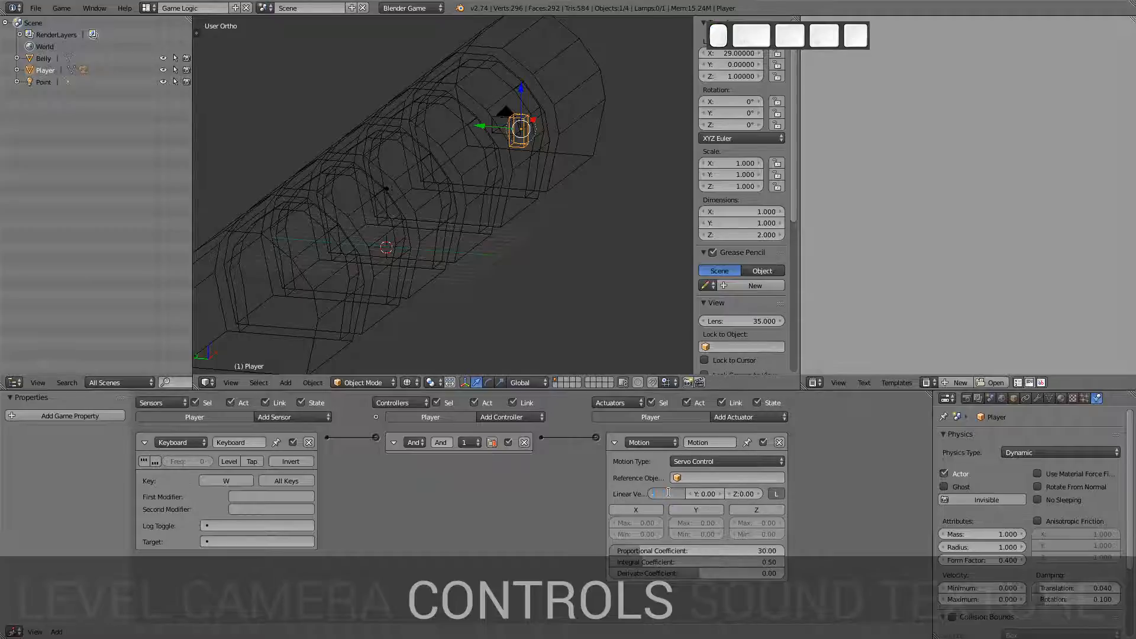
text(-0.5)
key(Return)
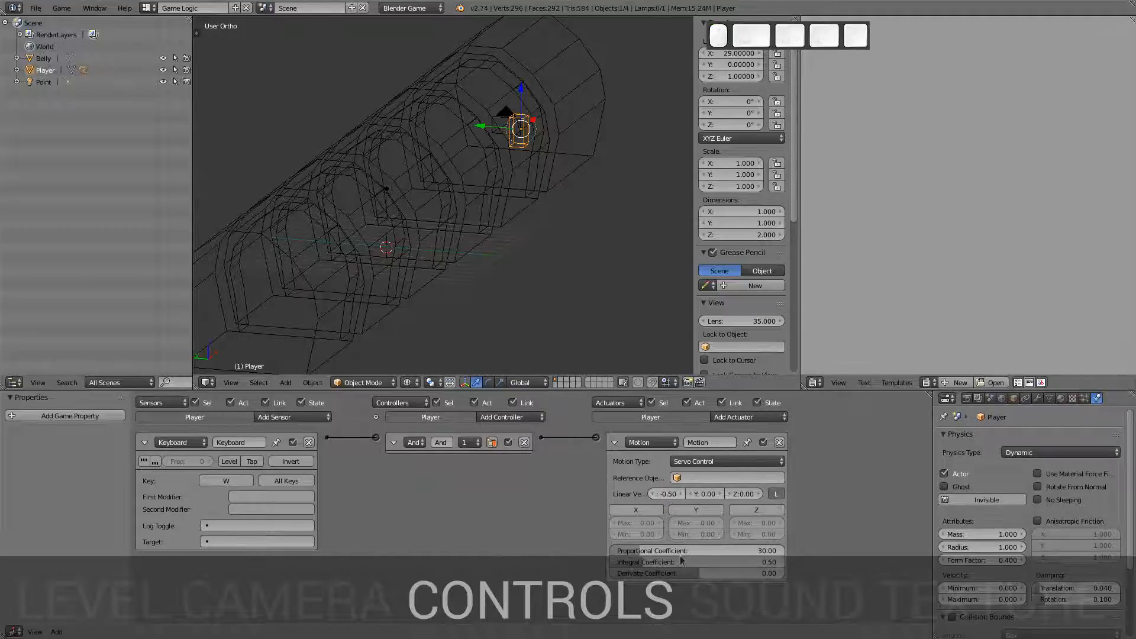
Step: Enable the servo force limits on X, Y and Z, with the X minimum at -50
click(644, 535)
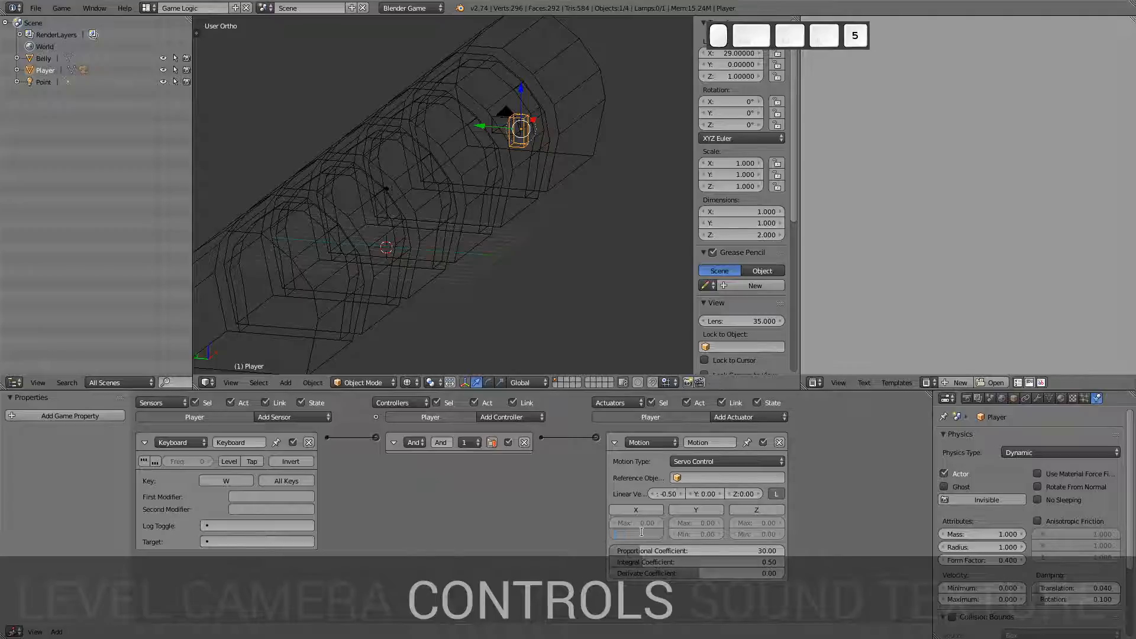
key(Return)
click(641, 510)
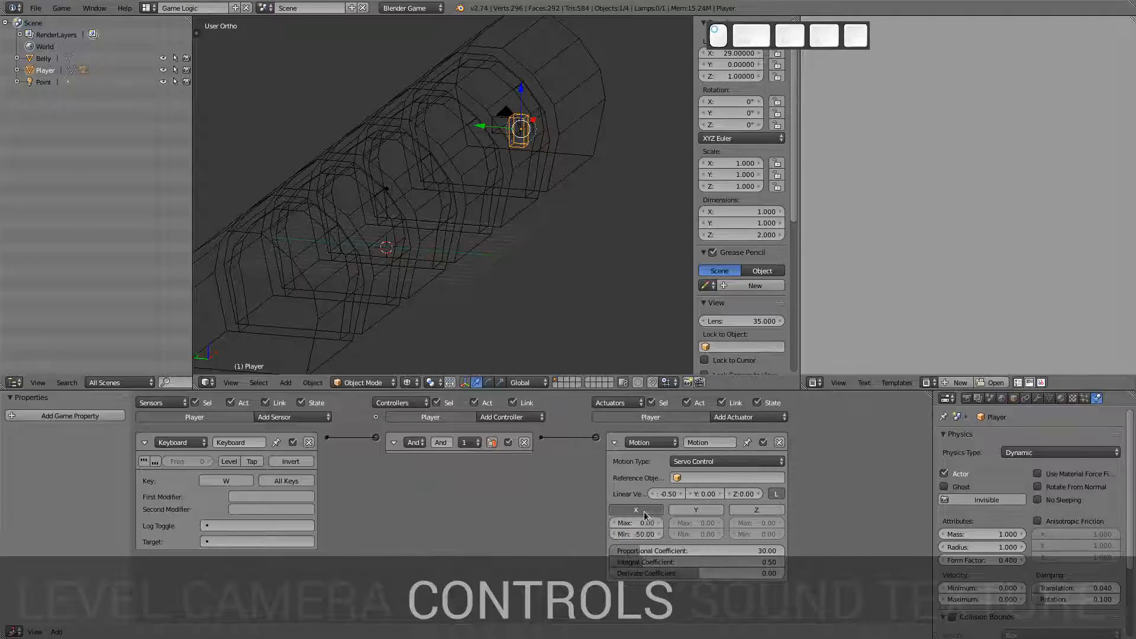
click(696, 510)
click(756, 510)
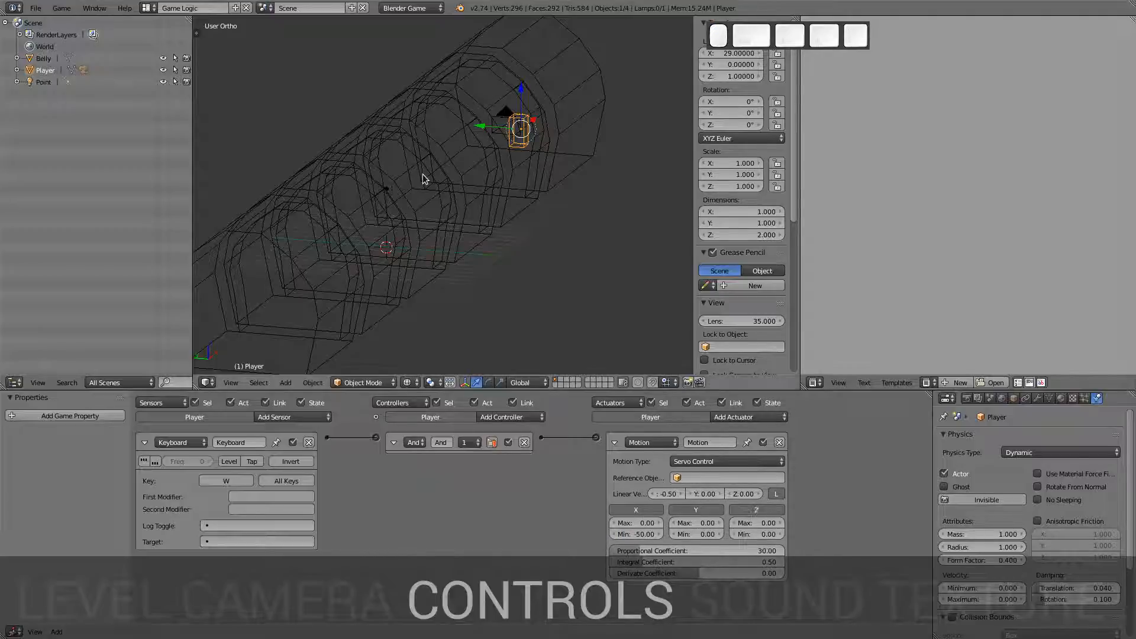
Step: Run the game in the current view to test the Player's servo motion with W, and stop it
key(p)
key(w)
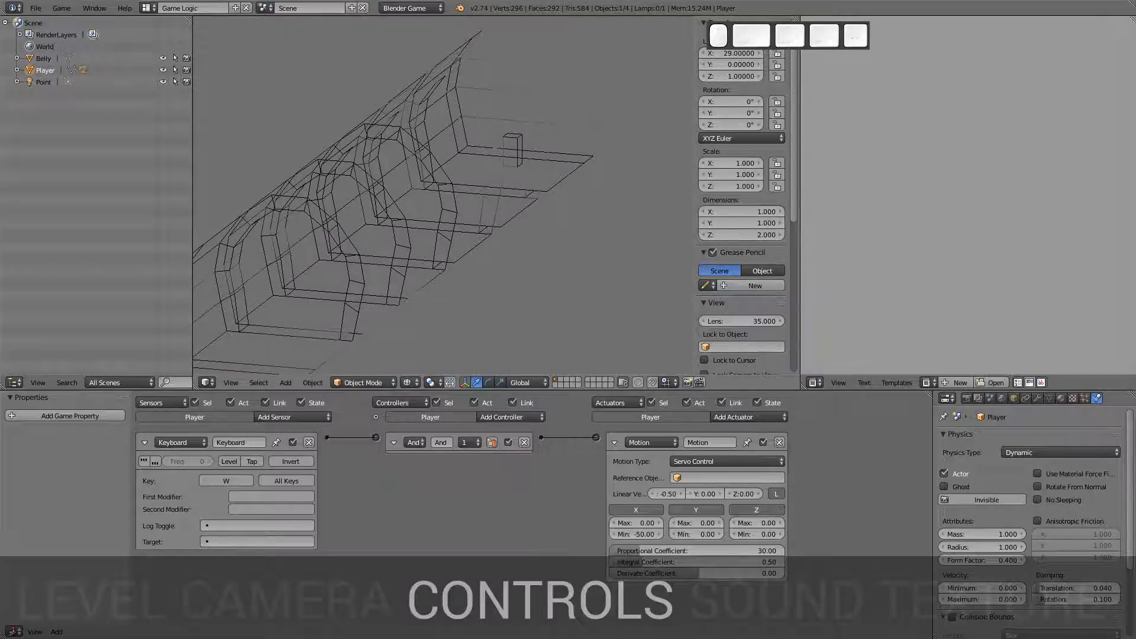
key(Escape)
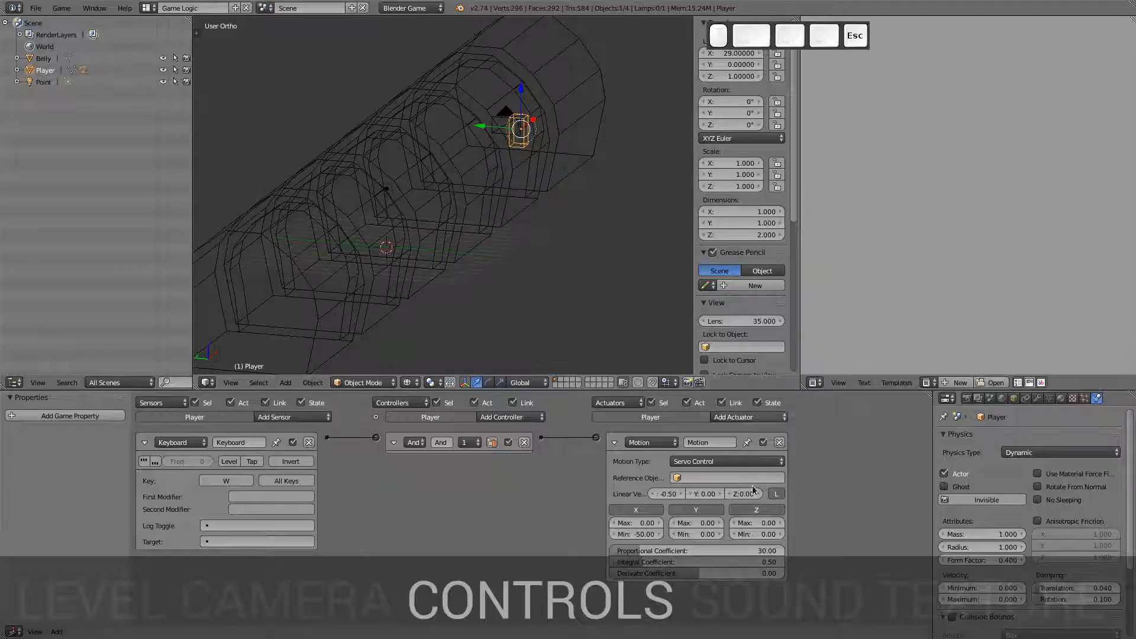
Step: Set the servo motion's X linear velocity to -5 and its X minimum force limit to -100
click(670, 494)
key(Return)
click(641, 534)
text(-100)
key(Return)
Step: Test the Player's forward movement in the game from the outside view and again from the camera view
key(p)
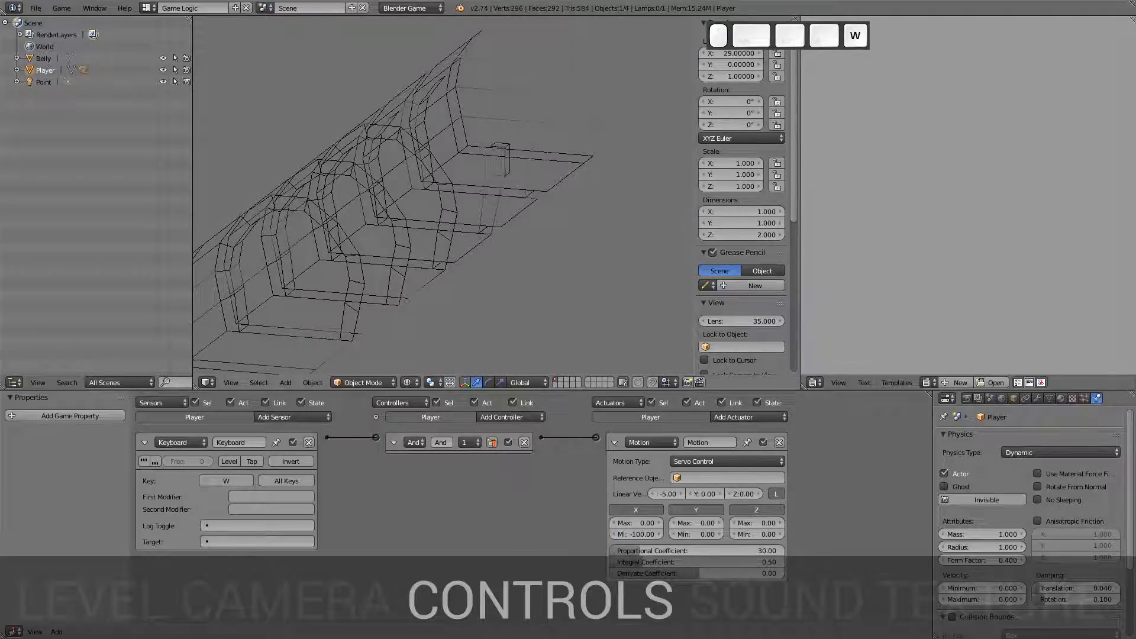
key(Escape)
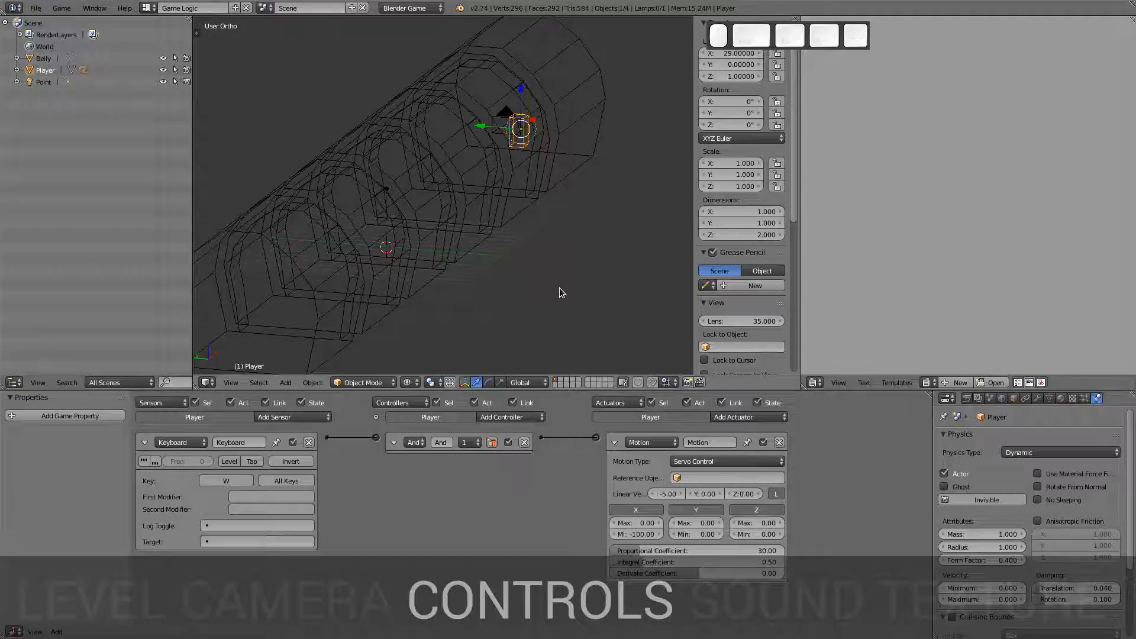
key(KP_0)
key(p)
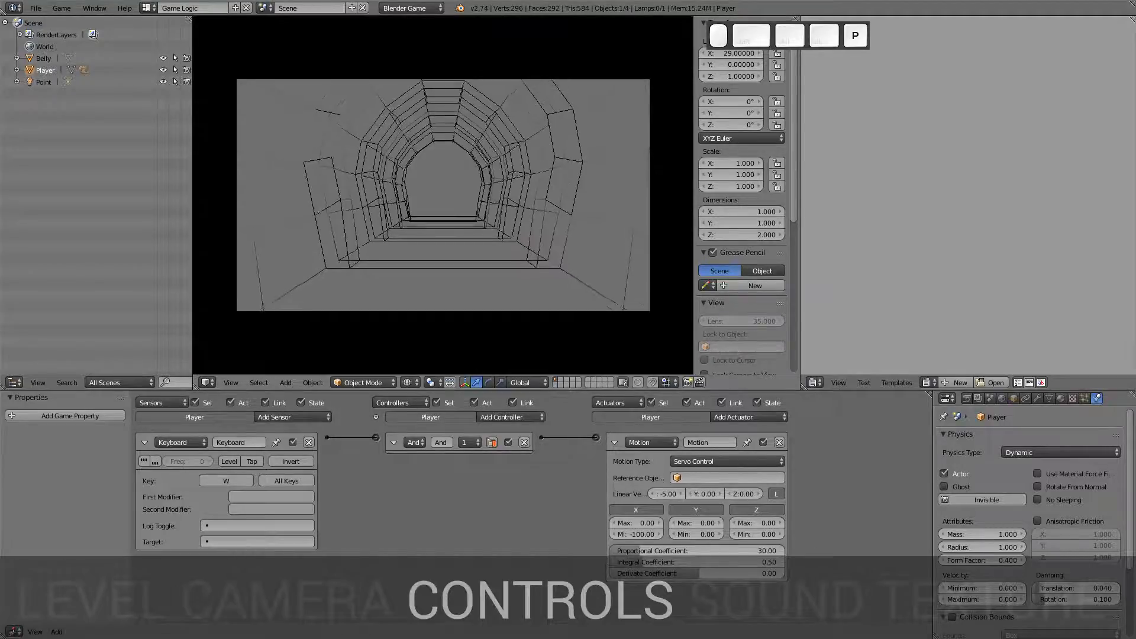
key(w)
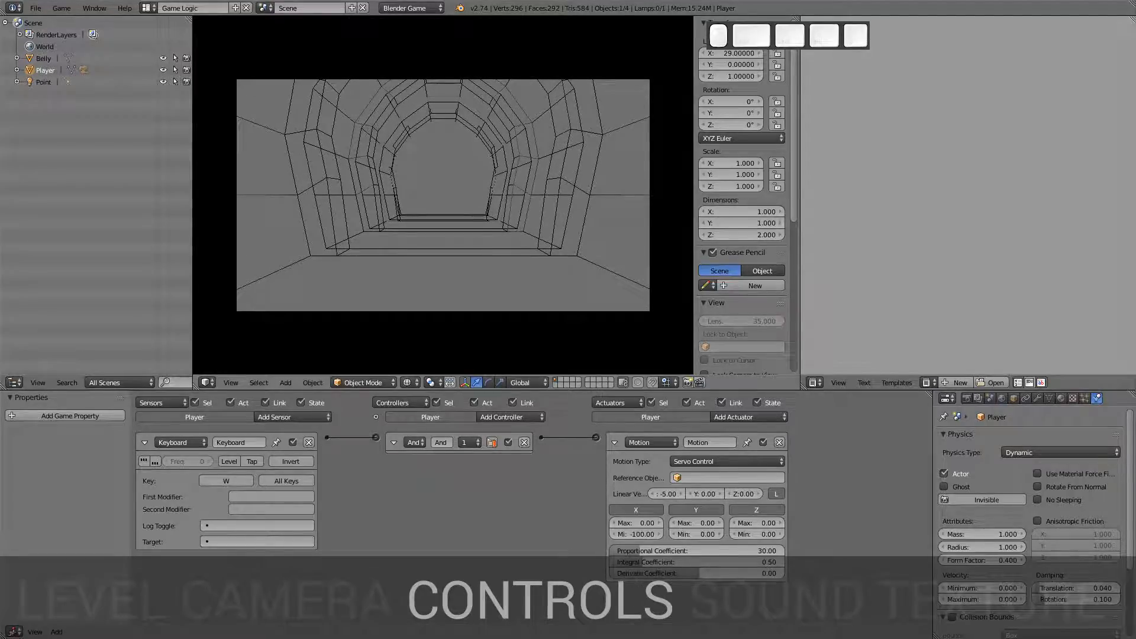
key(w)
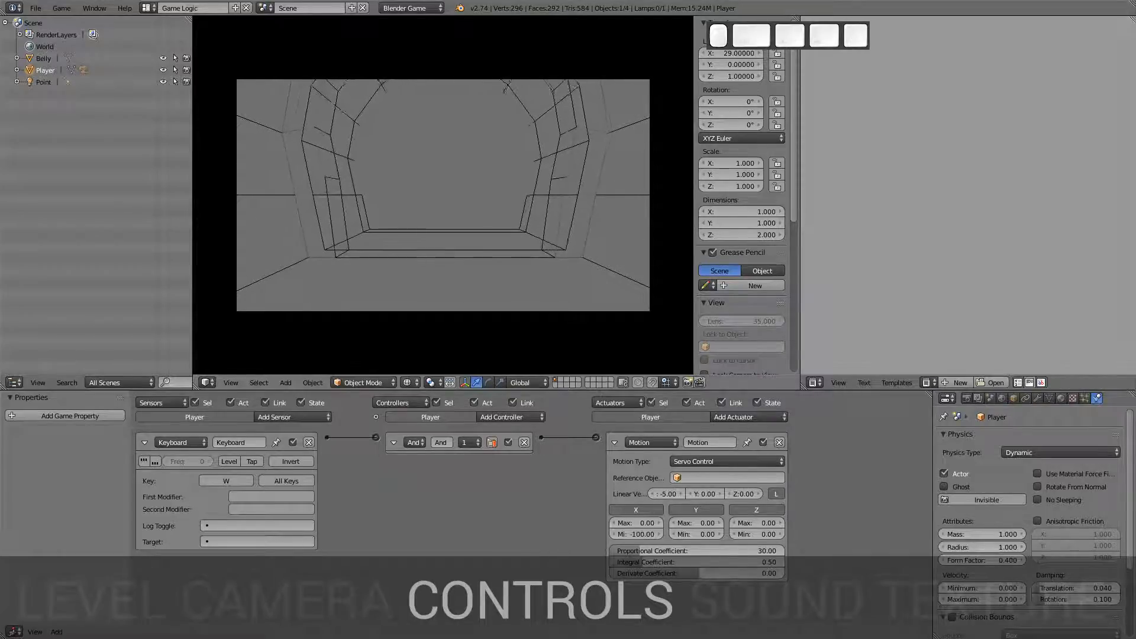
key(w)
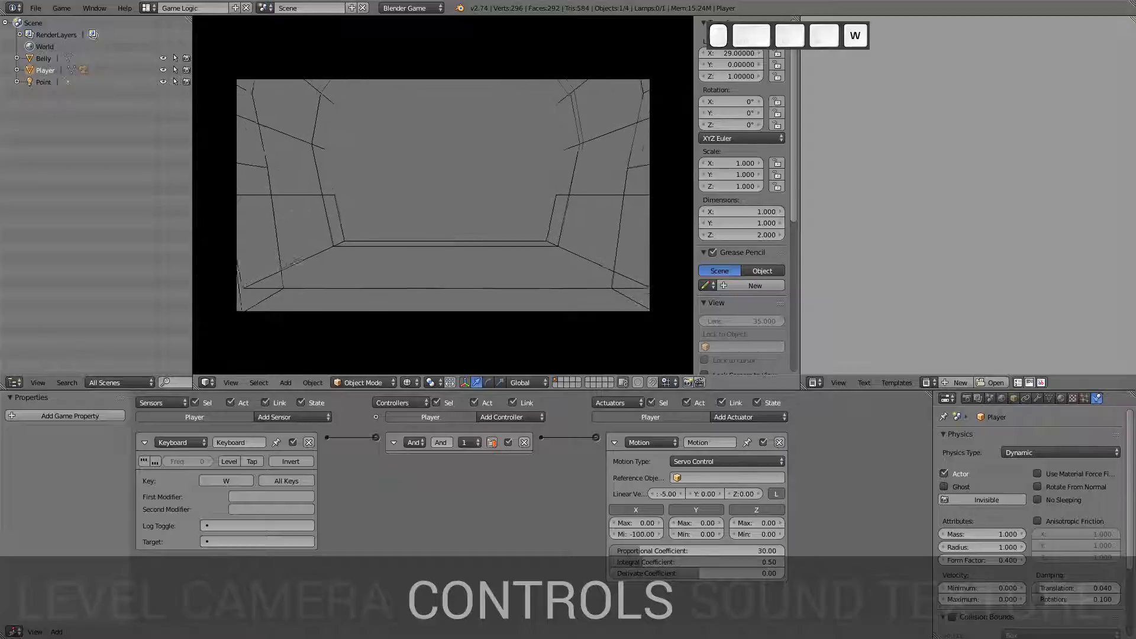
key(Escape)
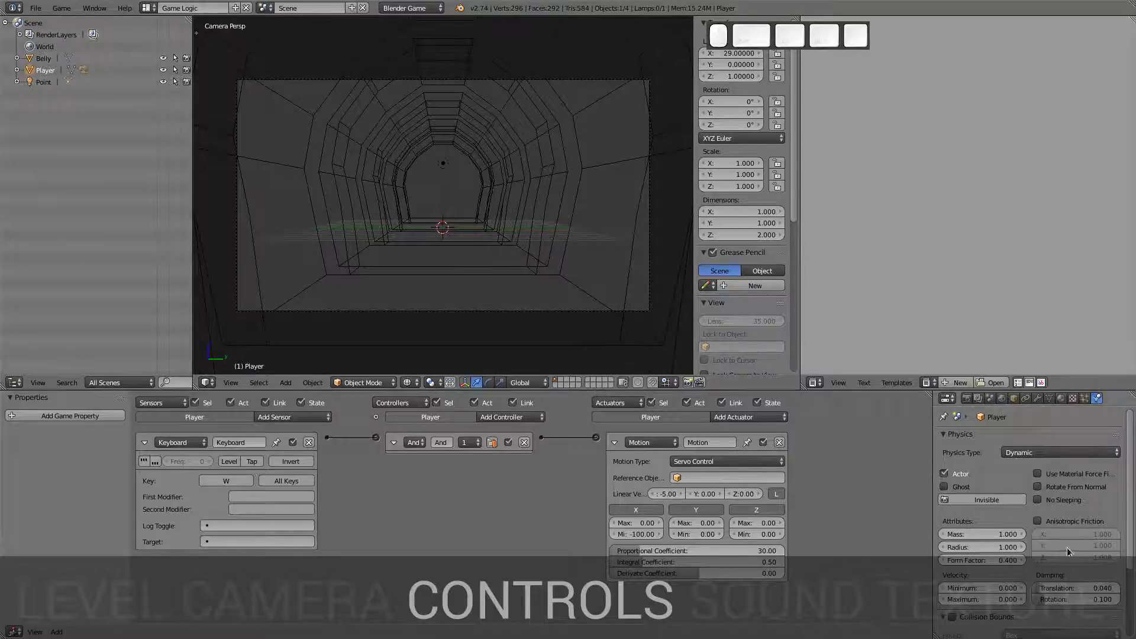
Step: Add a new material to the Belly tunnel and name it BeastMeat
right_click(485, 247)
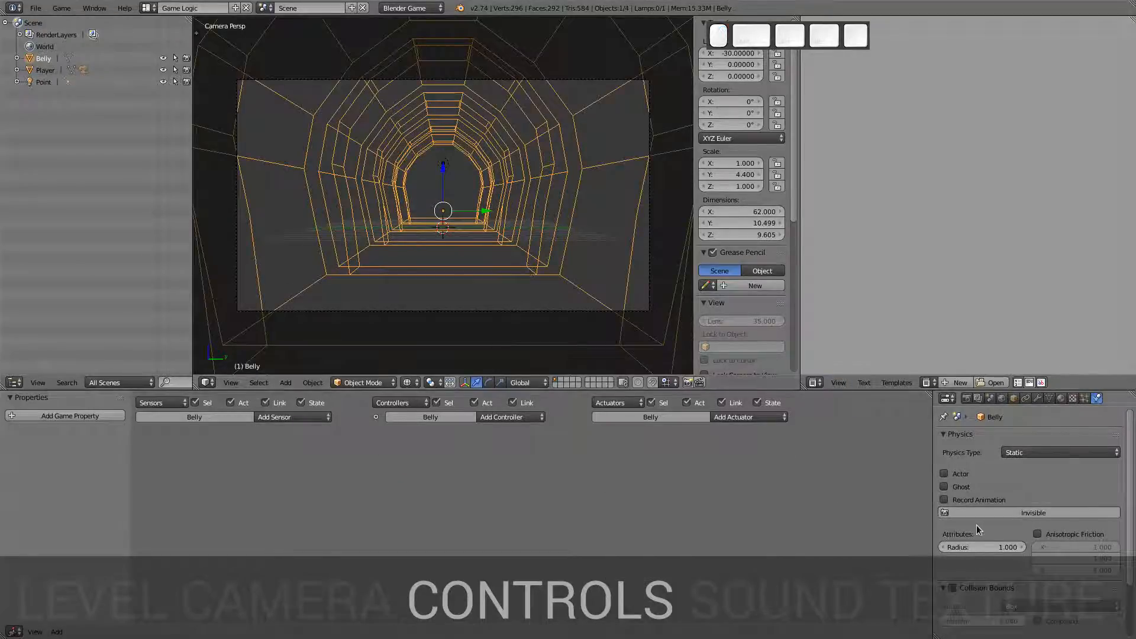
click(1063, 398)
click(977, 477)
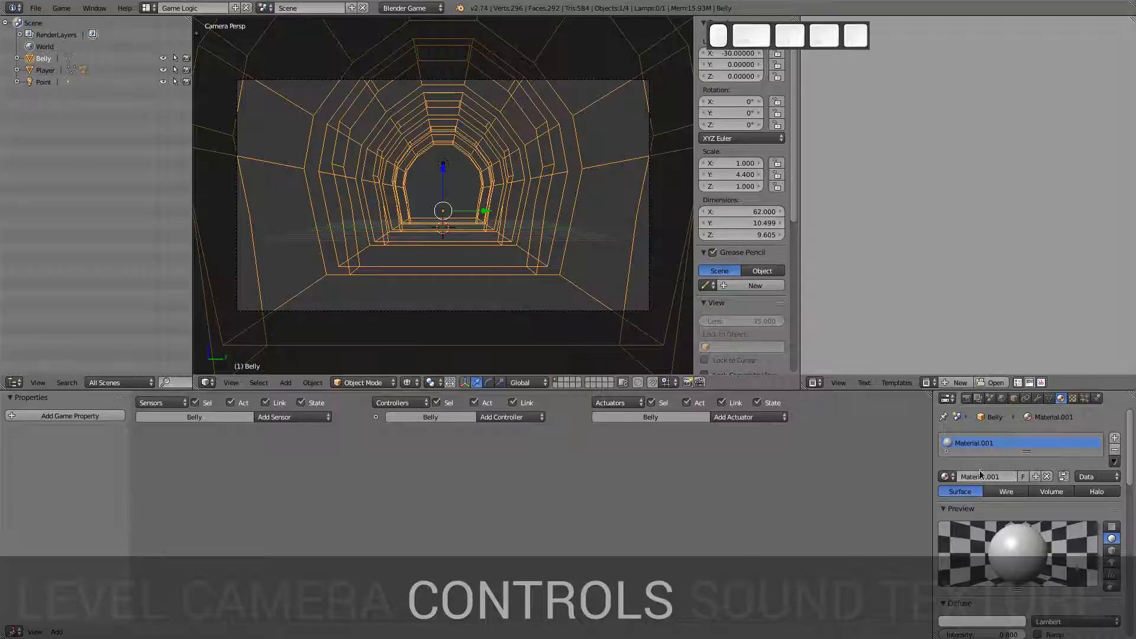
click(982, 477)
text(Le)
key(BackSpace)
text(BeastMeat)
key(Return)
Step: Set the BeastMeat material's diffuse intensity to 1 and specular intensity to 0, and make its diffuse color pure red
drag(1131, 465, 1126, 512)
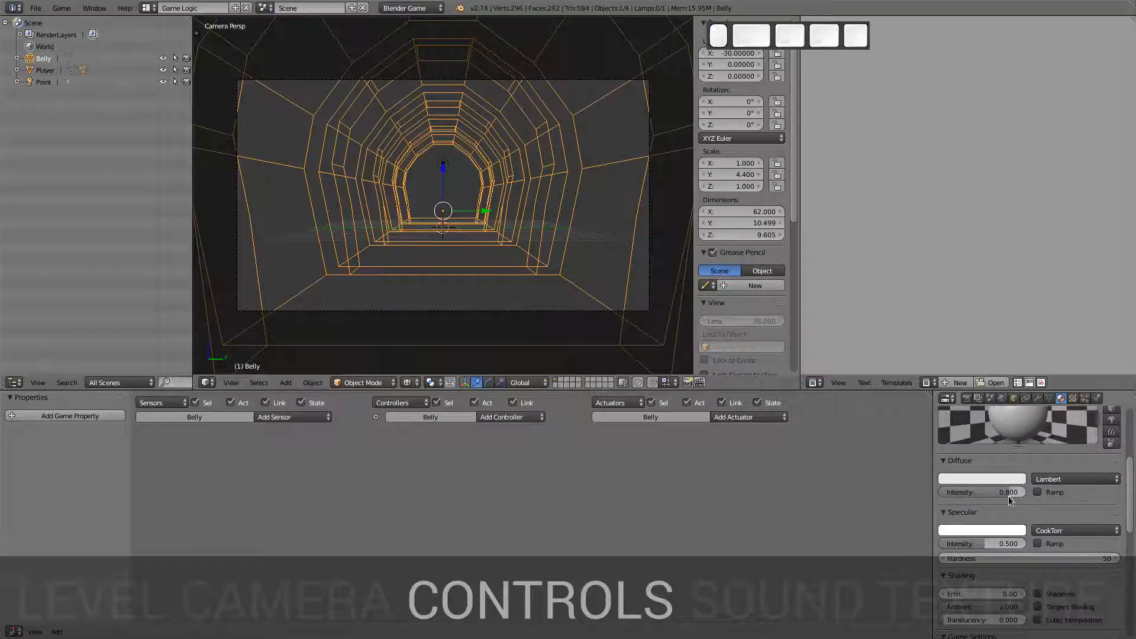
drag(1010, 501, 1030, 494)
drag(1001, 544, 957, 545)
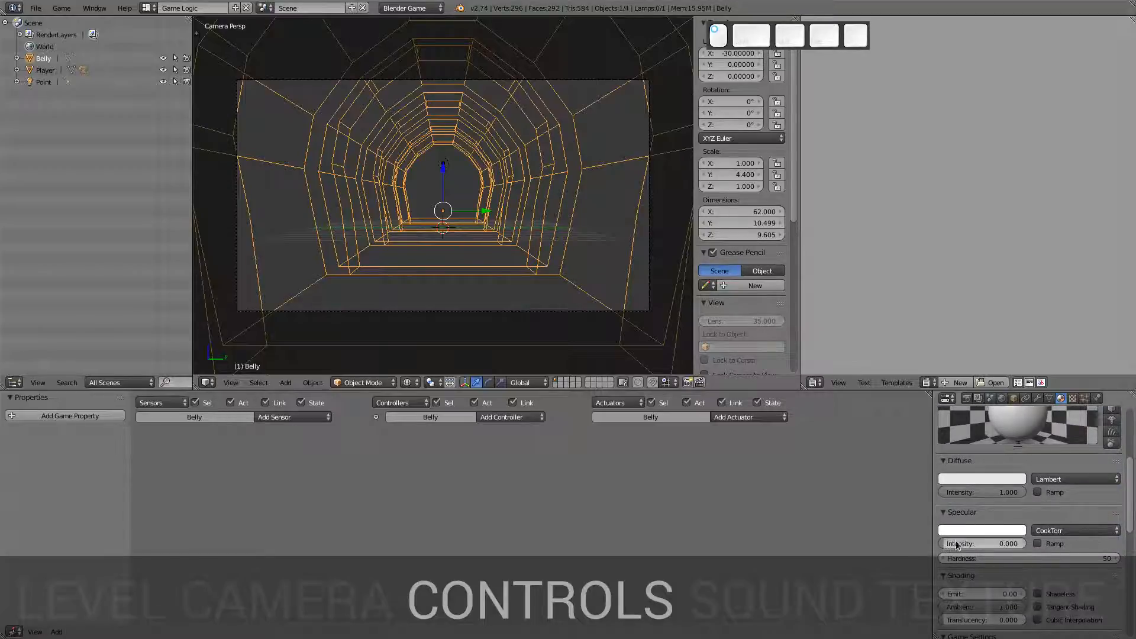
click(992, 484)
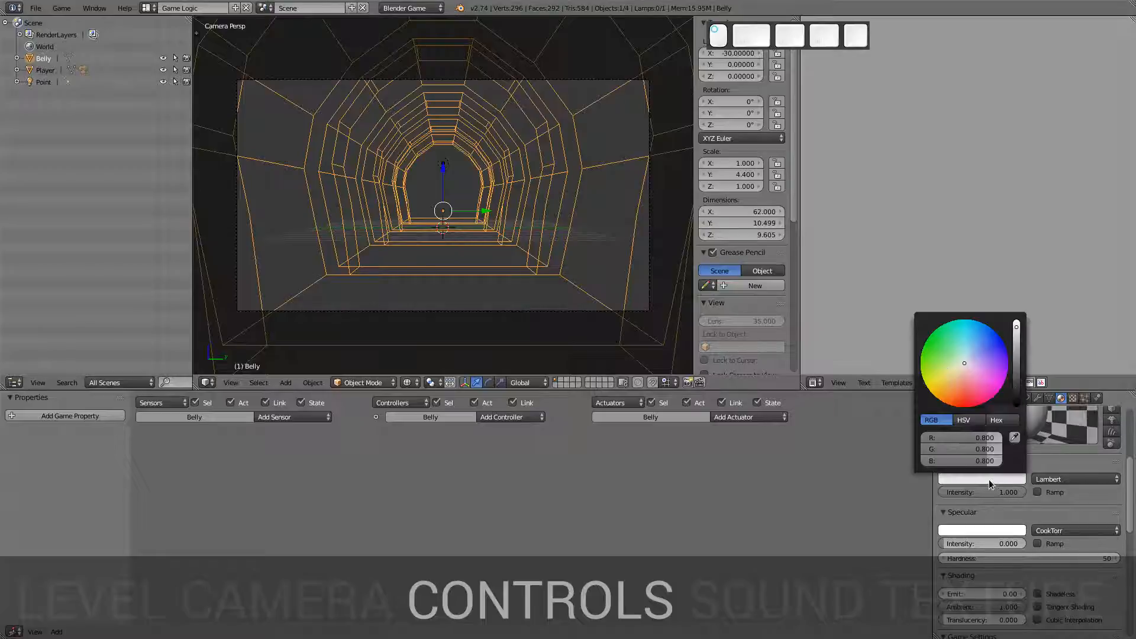
click(964, 407)
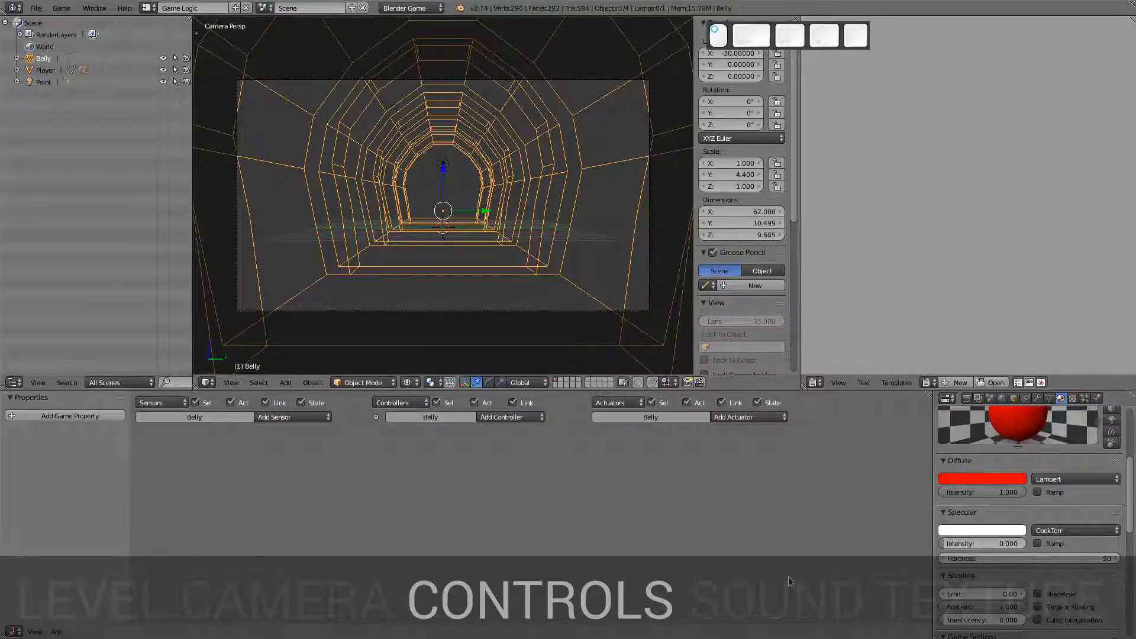
Step: Set the tunnel material's physics friction to 50 and test walking through the tunnel in the game
drag(1130, 524, 1129, 566)
scroll(1023, 536, down, 5)
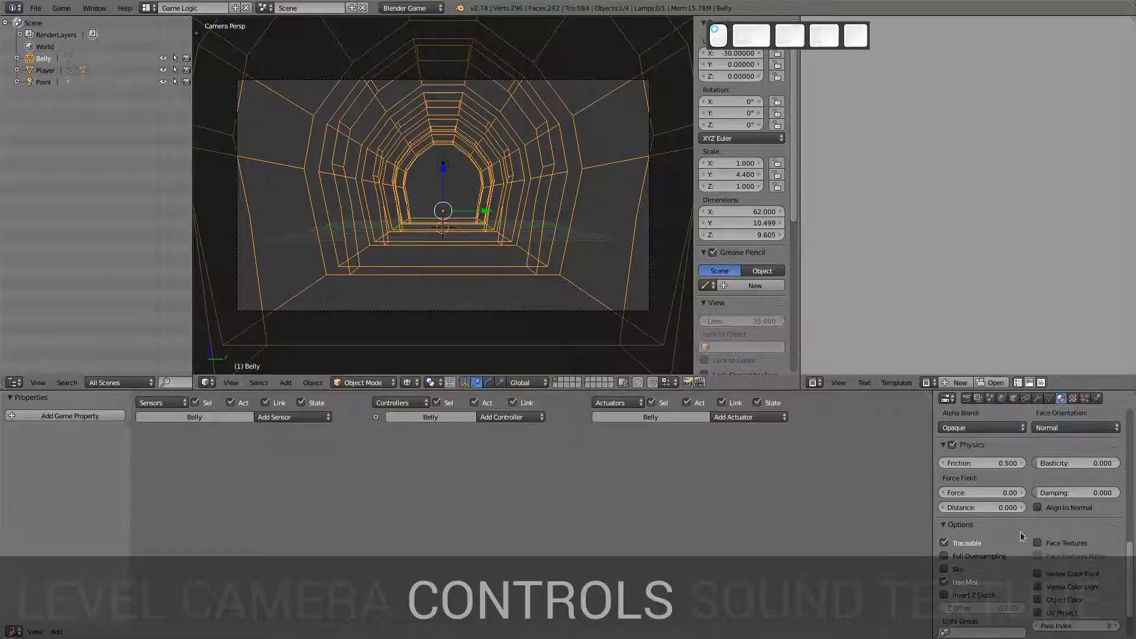
click(994, 463)
text(50)
key(Return)
key(p)
key(w)
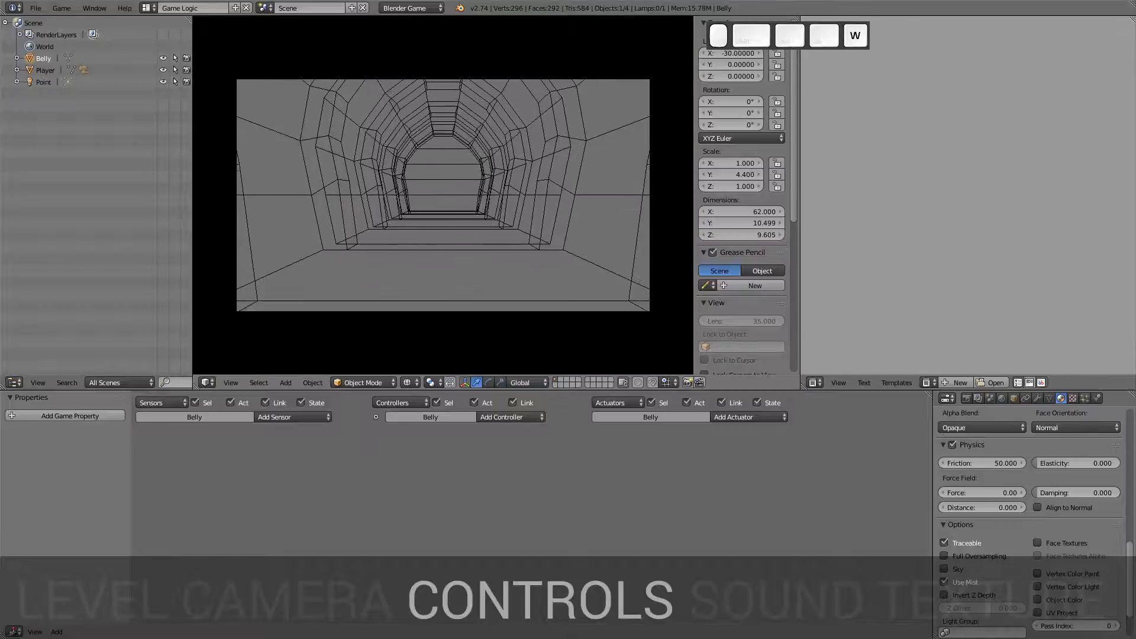
key(Escape)
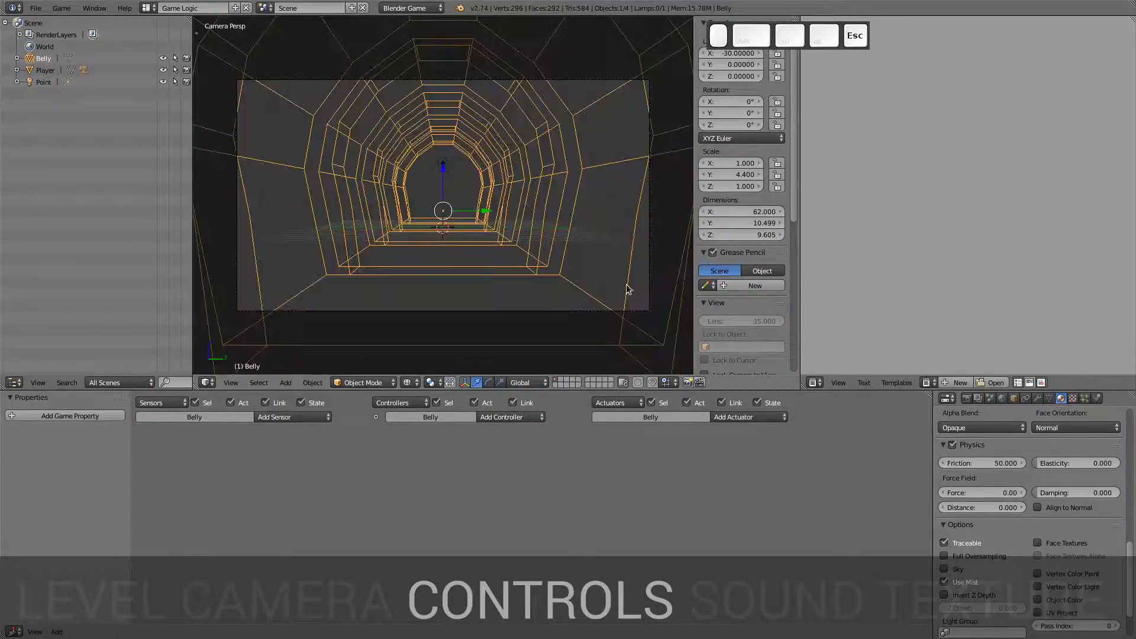
Step: Reduce the tunnel material's friction to 10 and test the walking again in the game
click(1011, 463)
text(10)
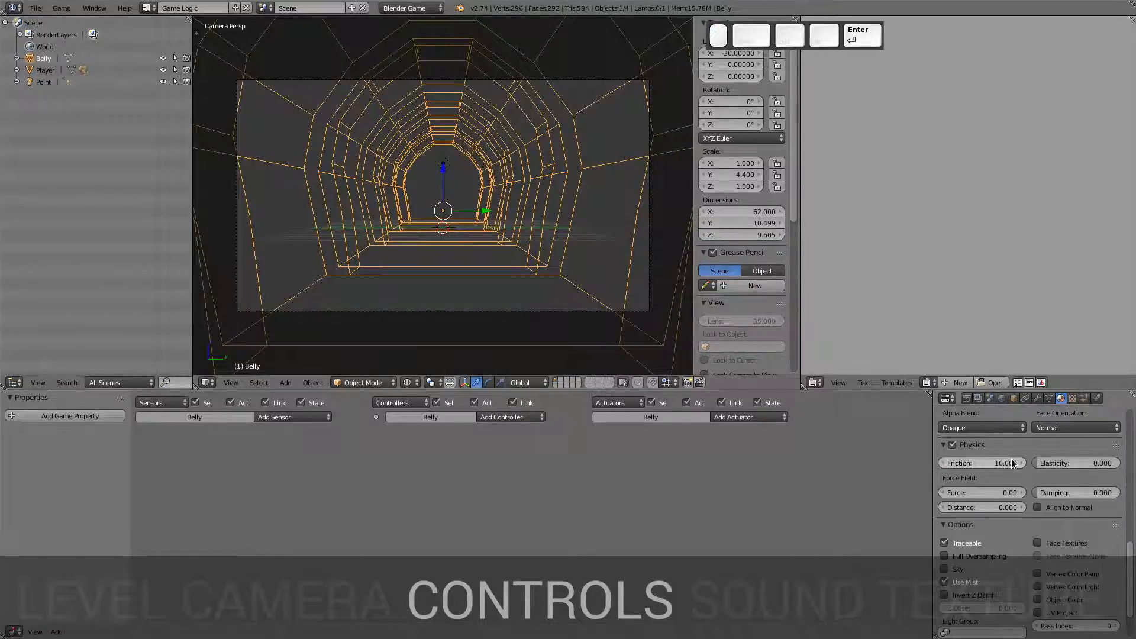
key(Return)
key(p)
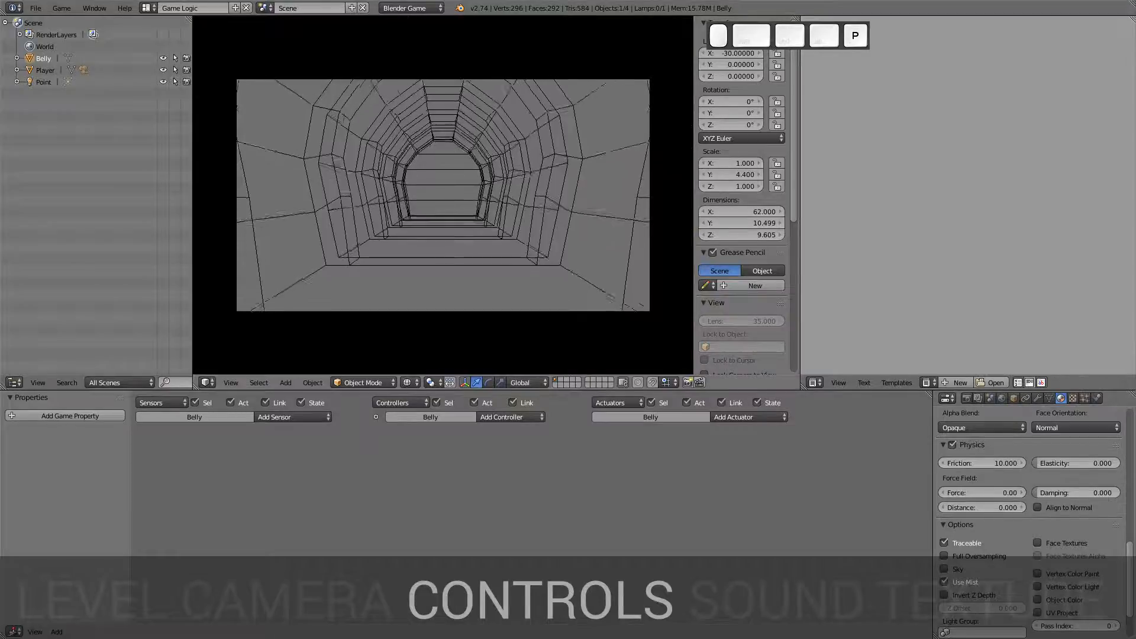
key(w)
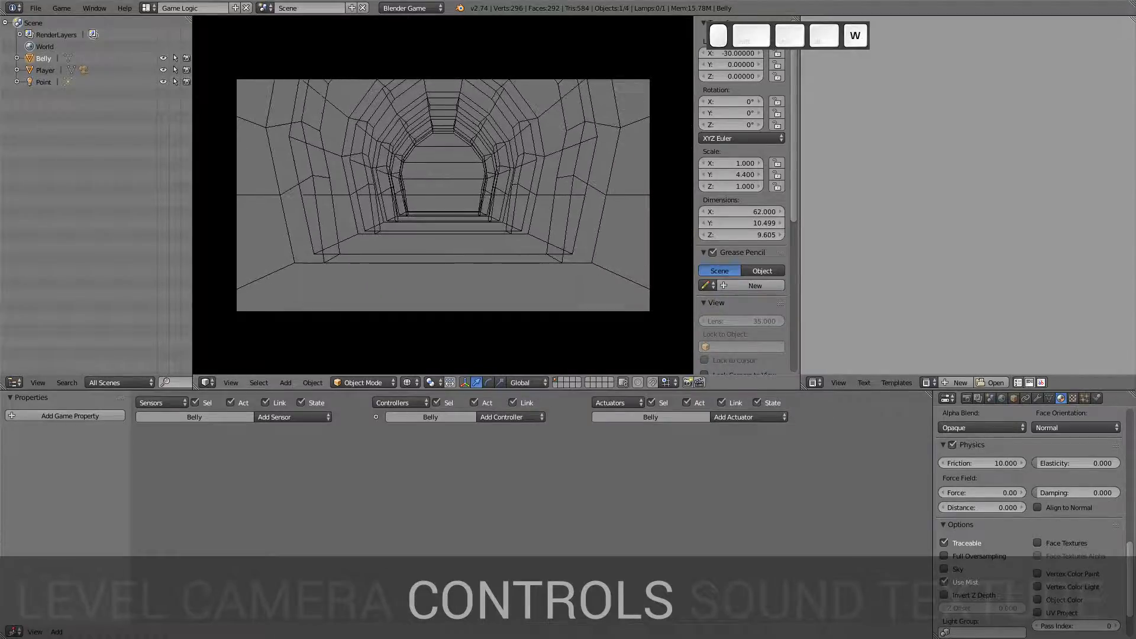
key(Escape)
Step: Set the tunnel material's friction to 5, test the walk in the game, and return to an outside view of the tunnel
double_click(1000, 463)
text(5)
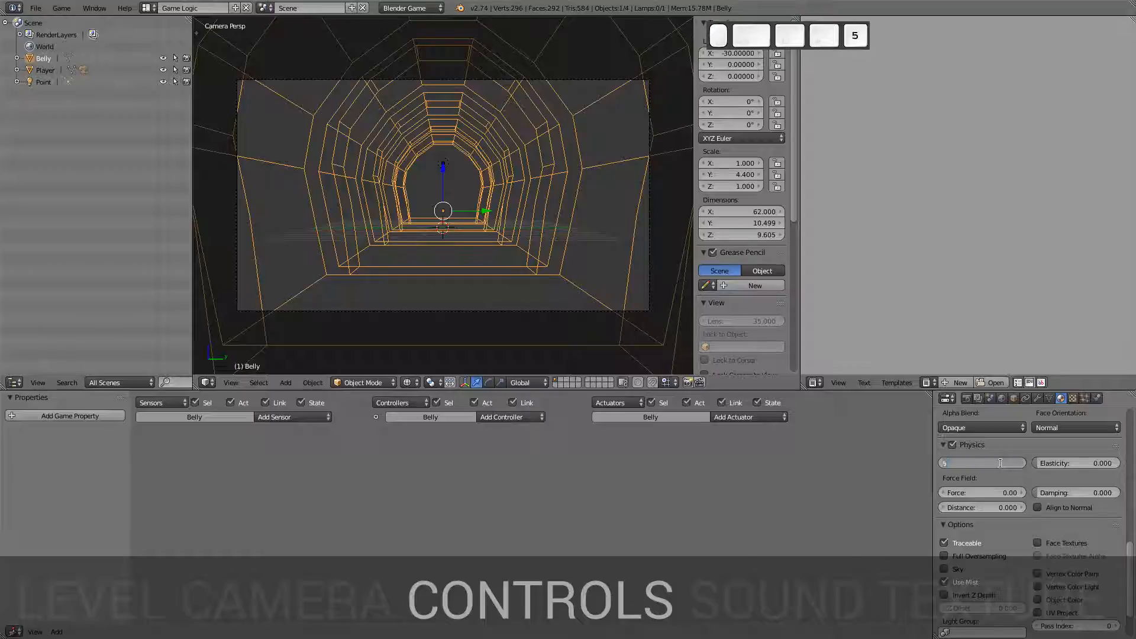
key(Return)
key(p)
key(w)
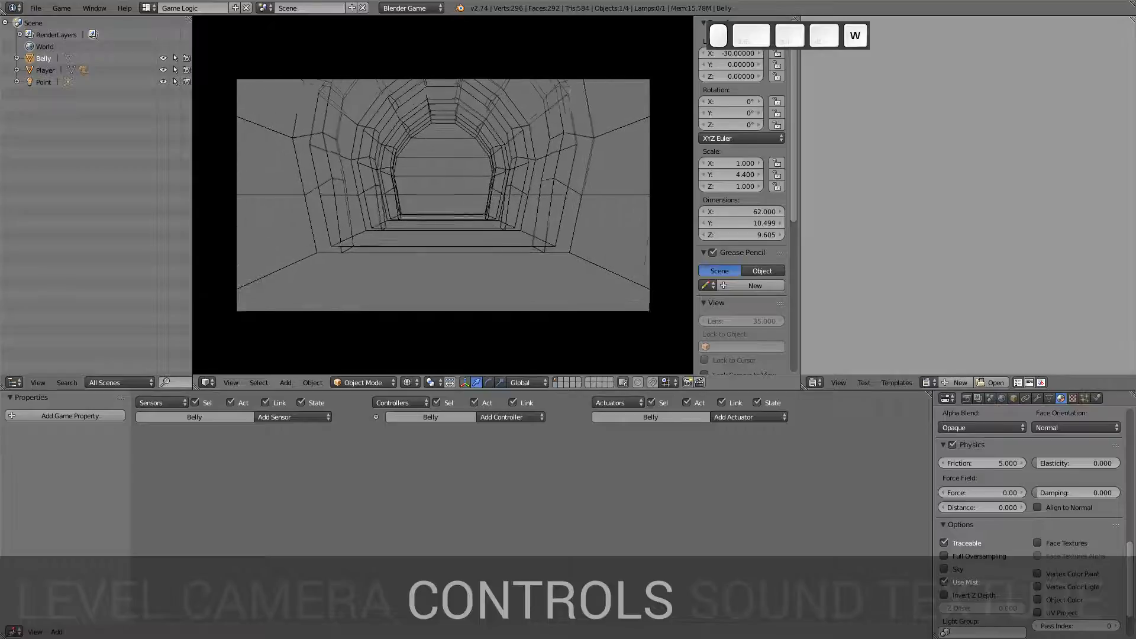
key(Escape)
middle_drag(545, 293, 556, 299)
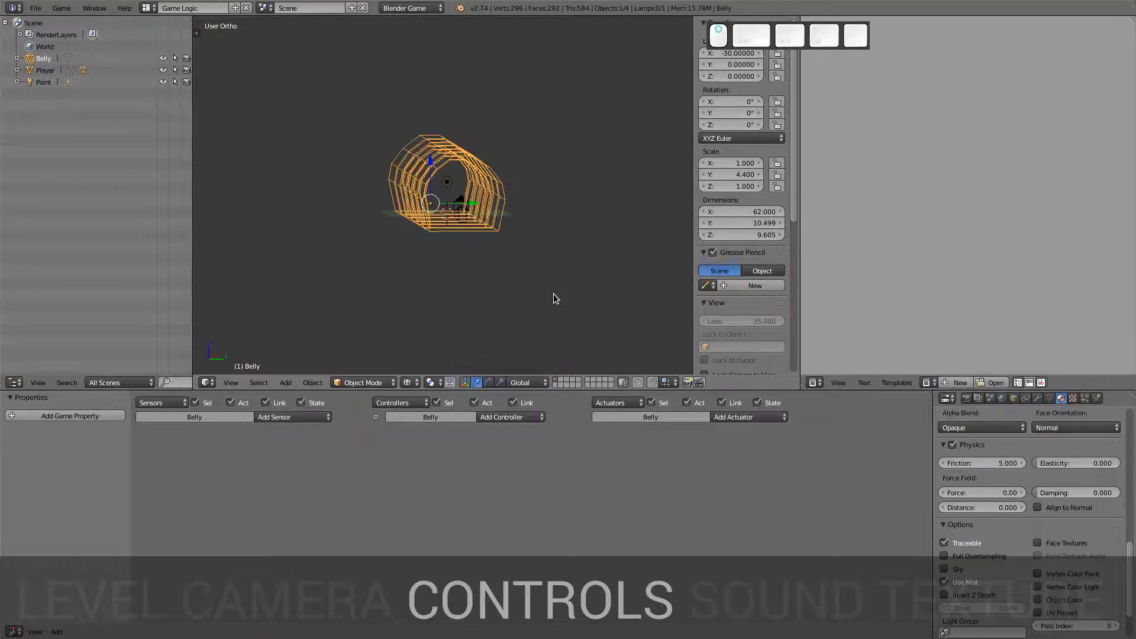
Step: Rename the Player's keyboard sensor Wkey and its motion actuator Forward, and collapse both logic bricks
scroll(469, 207, up, 7)
right_click(520, 255)
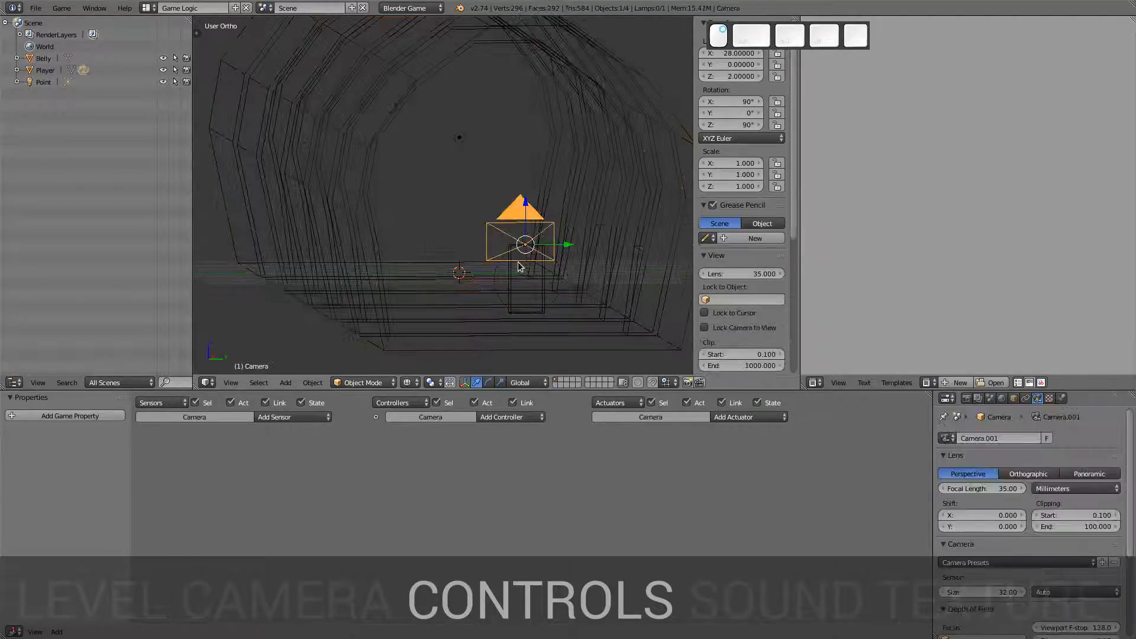
right_click(516, 269)
right_click(515, 268)
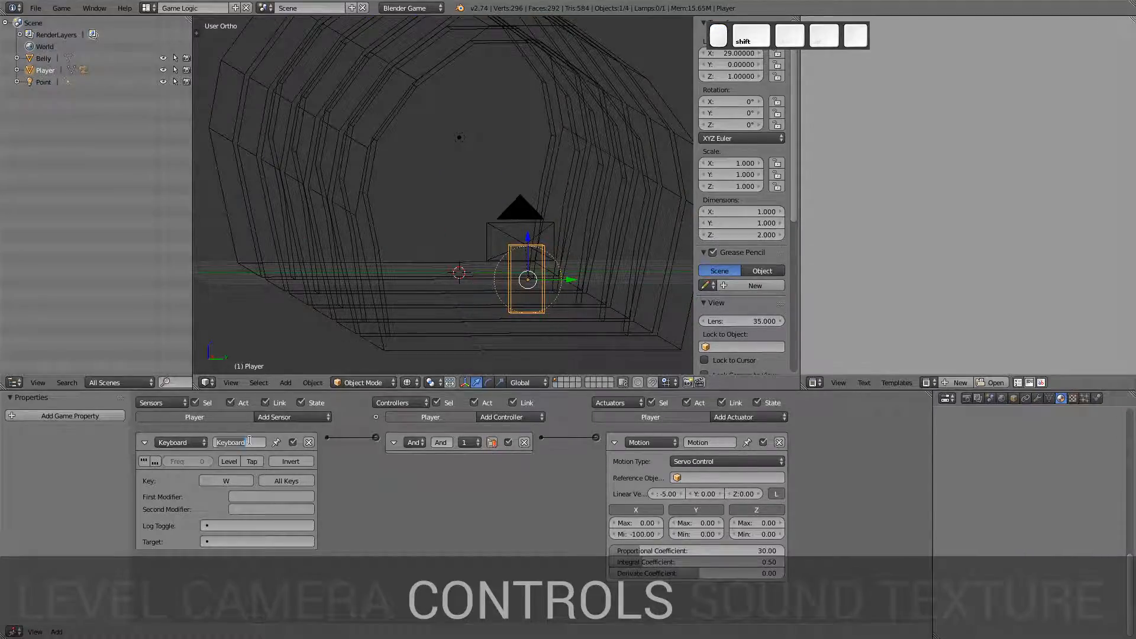
text(Wkey)
click(702, 444)
text(Forward)
key(Return)
click(144, 442)
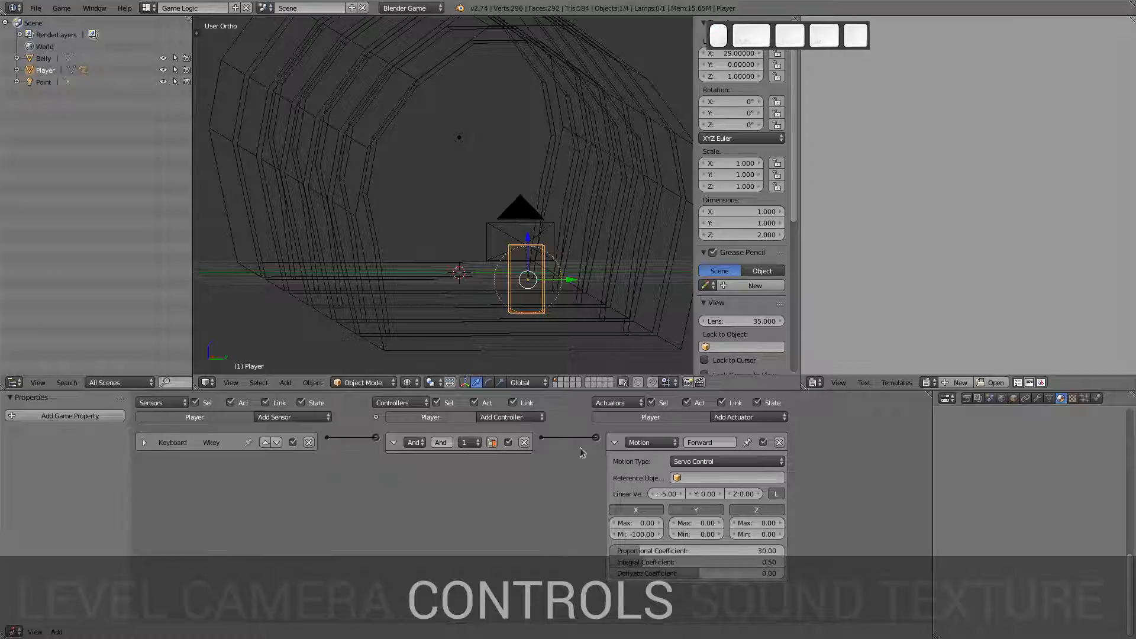
click(615, 444)
Step: Add three more Keyboard sensors to the Player
click(293, 417)
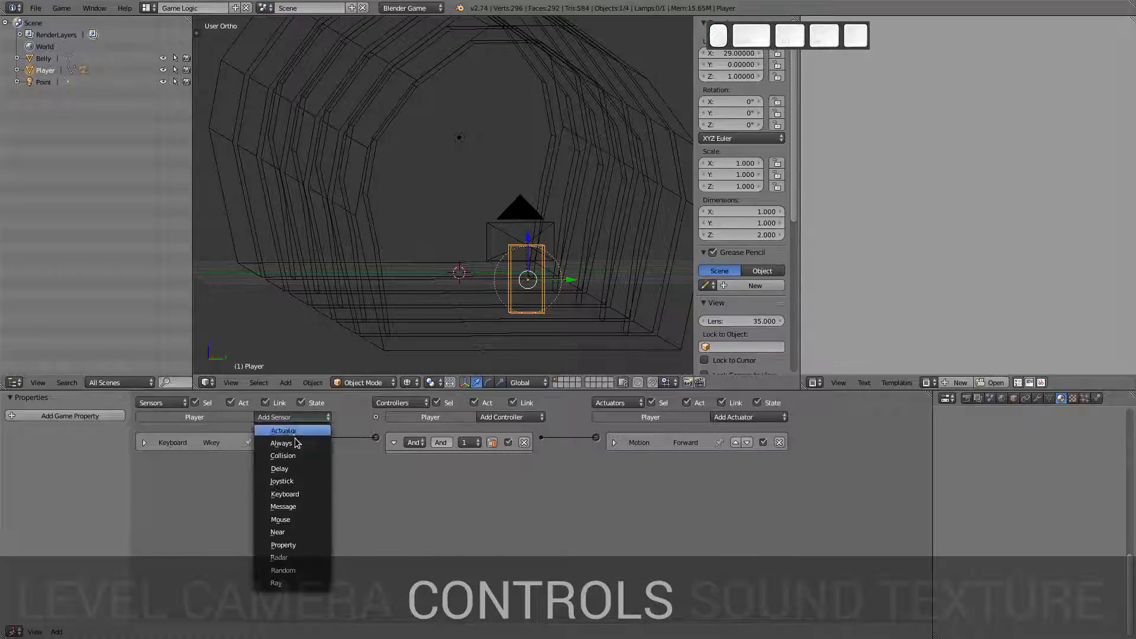
click(285, 494)
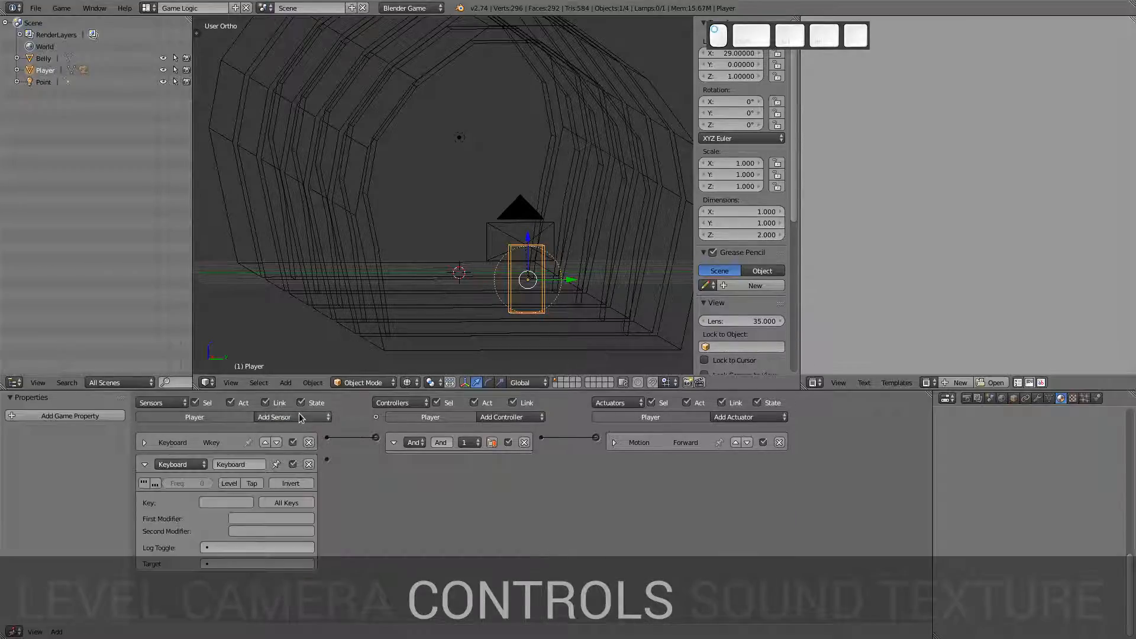
click(300, 417)
click(307, 495)
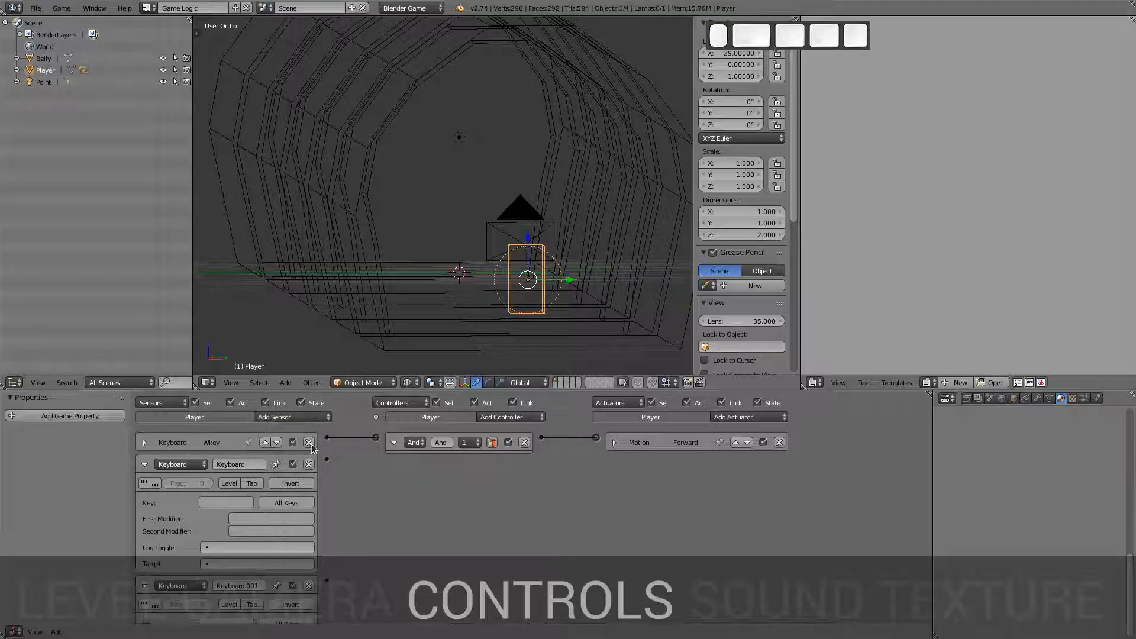
click(312, 418)
Step: Rename the first two new keyboard sensors Skey and Akey
click(244, 464)
text(Se)
key(BackSpace)
text(key)
click(242, 587)
text(Akey)
key(Return)
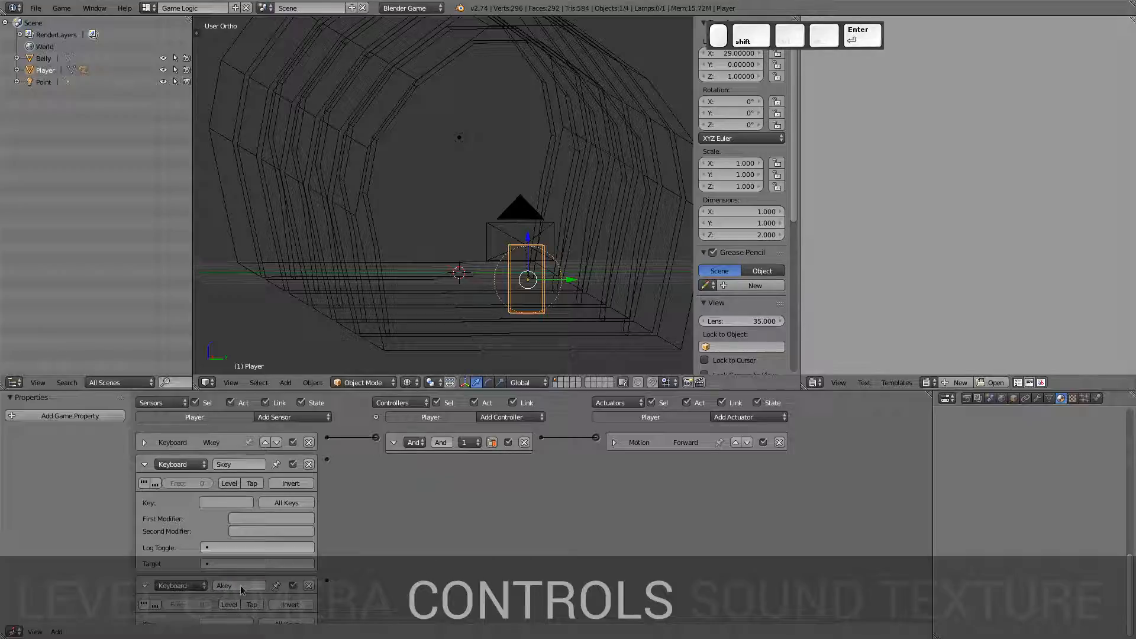
Step: Assign the S key to the Skey sensor and the A key to the Akey sensor
click(226, 502)
key(s)
scroll(359, 561, down, 5)
click(226, 483)
key(a)
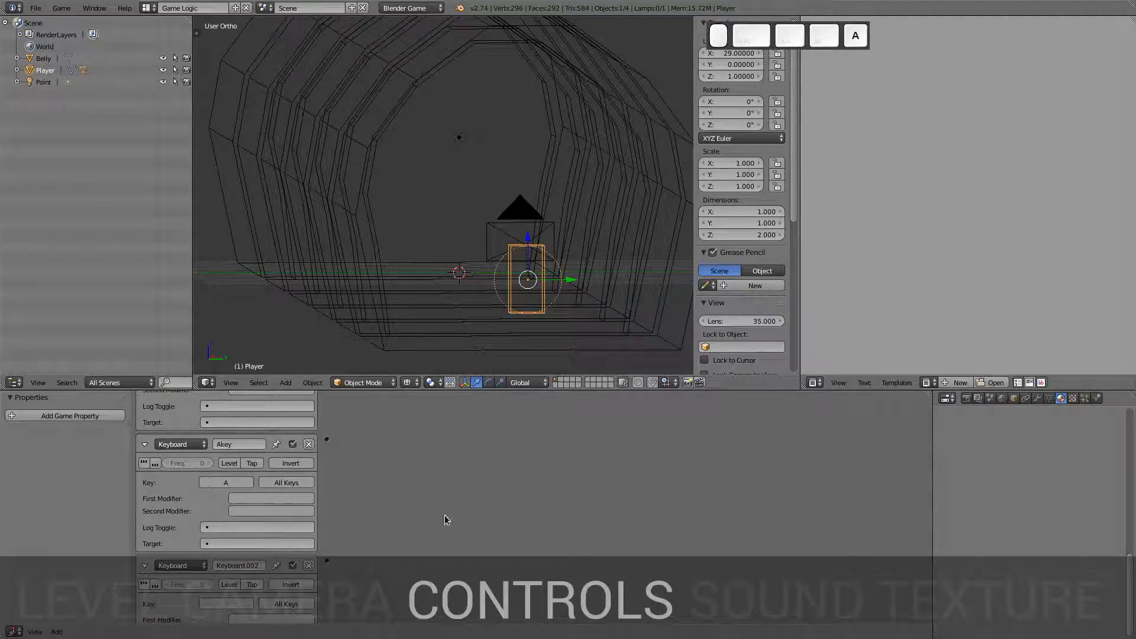
Step: Assign the D key to the last keyboard sensor and rename it Dkey
scroll(429, 533, down, 3)
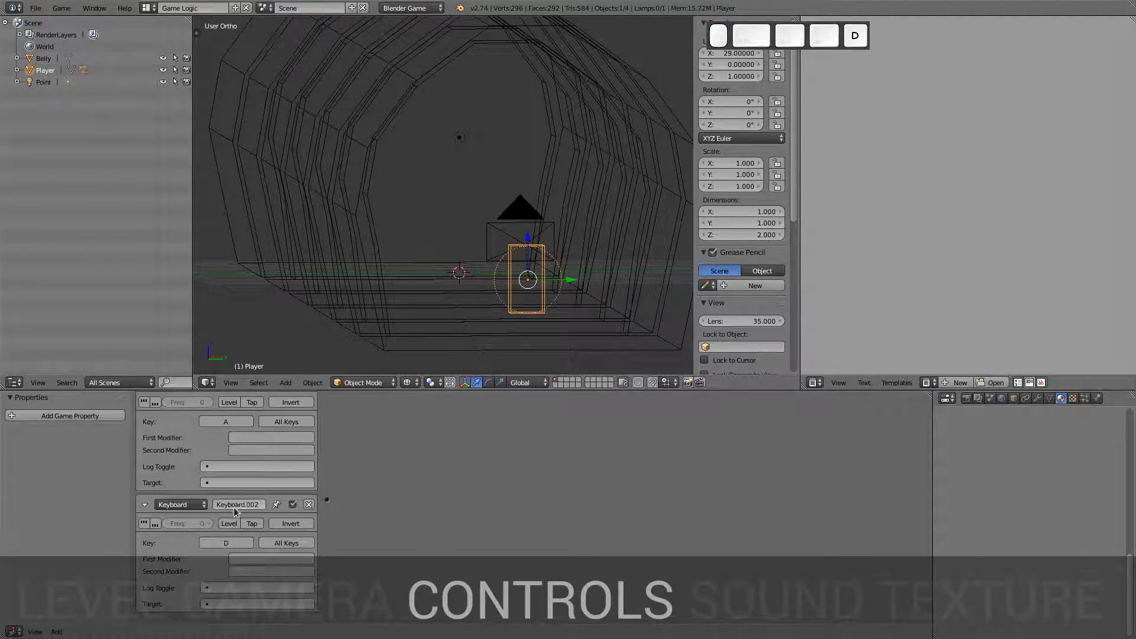
click(234, 506)
text(Dkey)
key(Return)
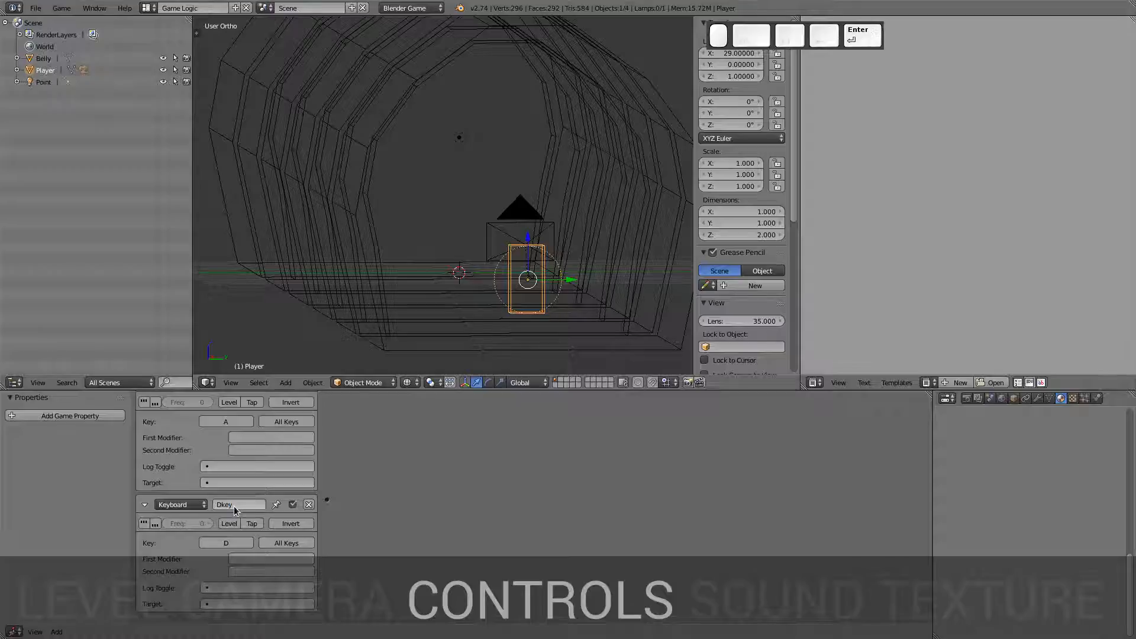
Step: Maximize the logic editor and display the actuator types available for the Player
ctrl+middle_drag(672, 461, 644, 389)
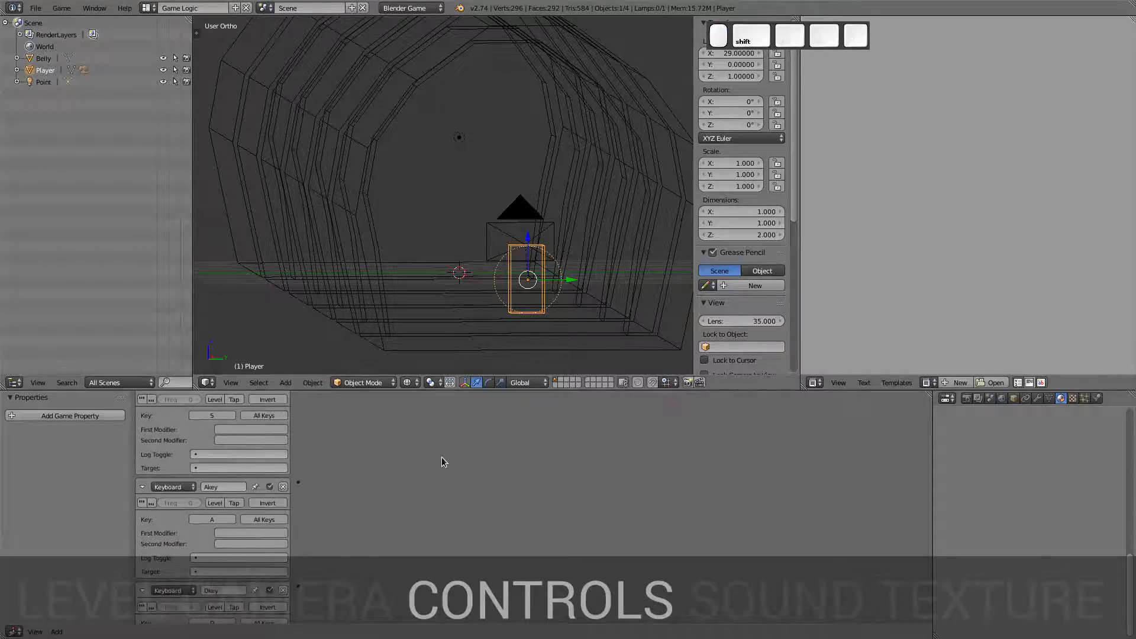
key(shift+space)
ctrl+middle_drag(499, 167, 604, 171)
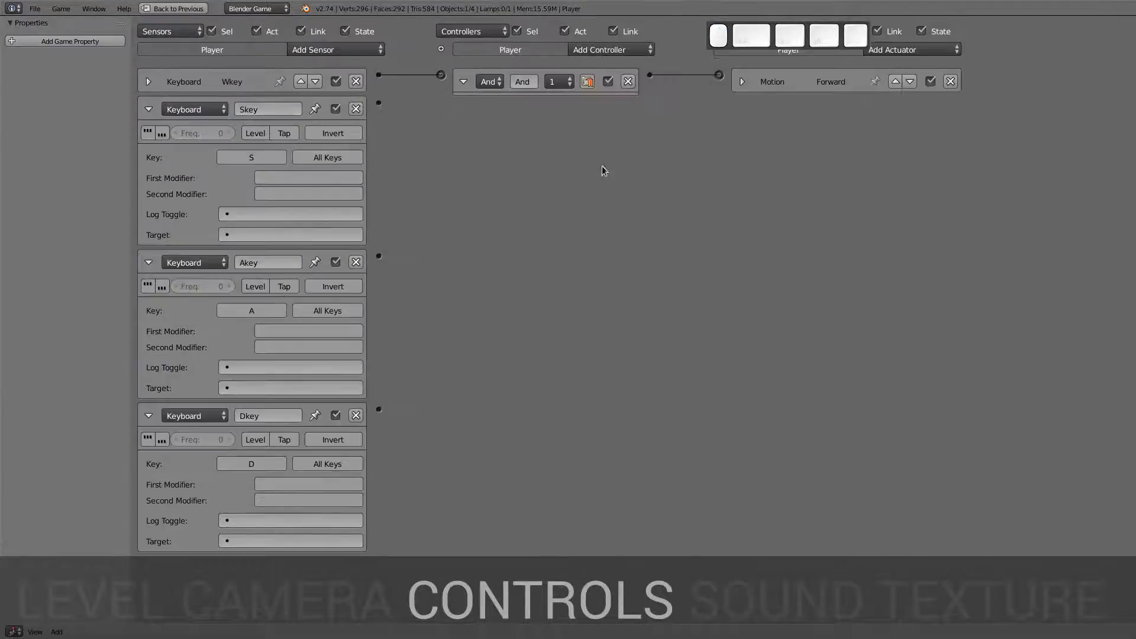
click(912, 50)
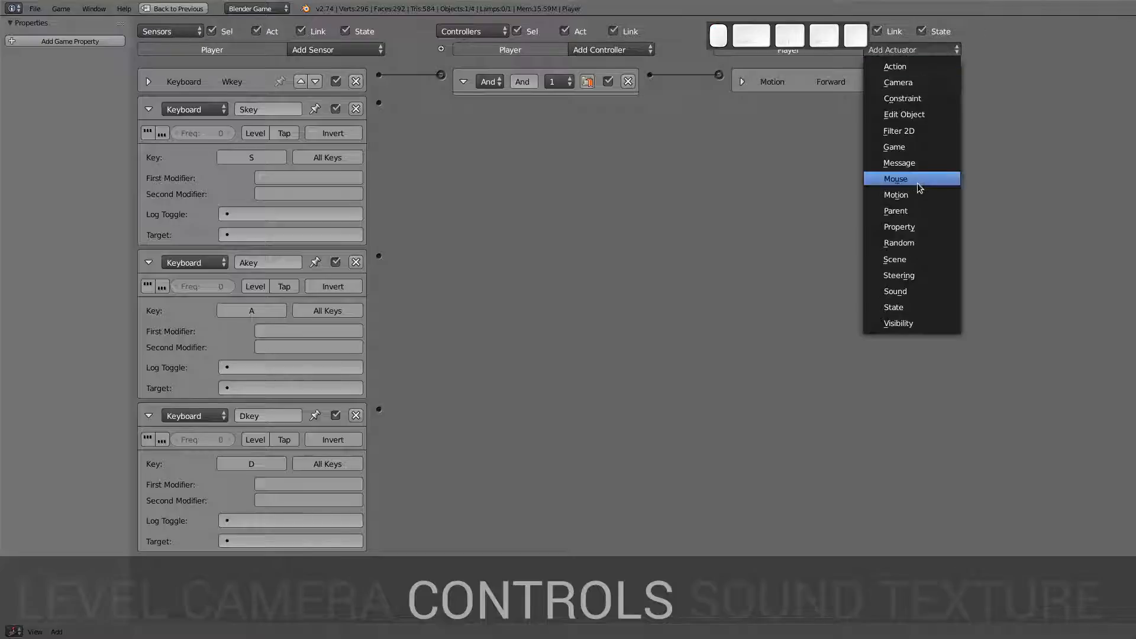
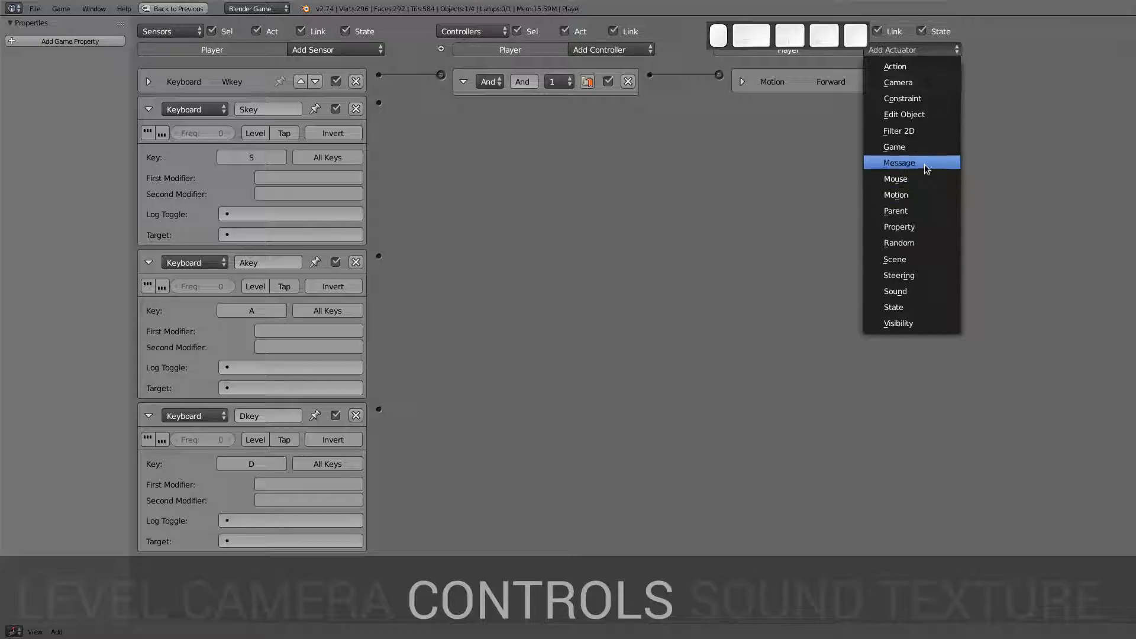
Step: Add a Motion actuator to the Player and connect the Skey sensor to it through a new controller
click(926, 195)
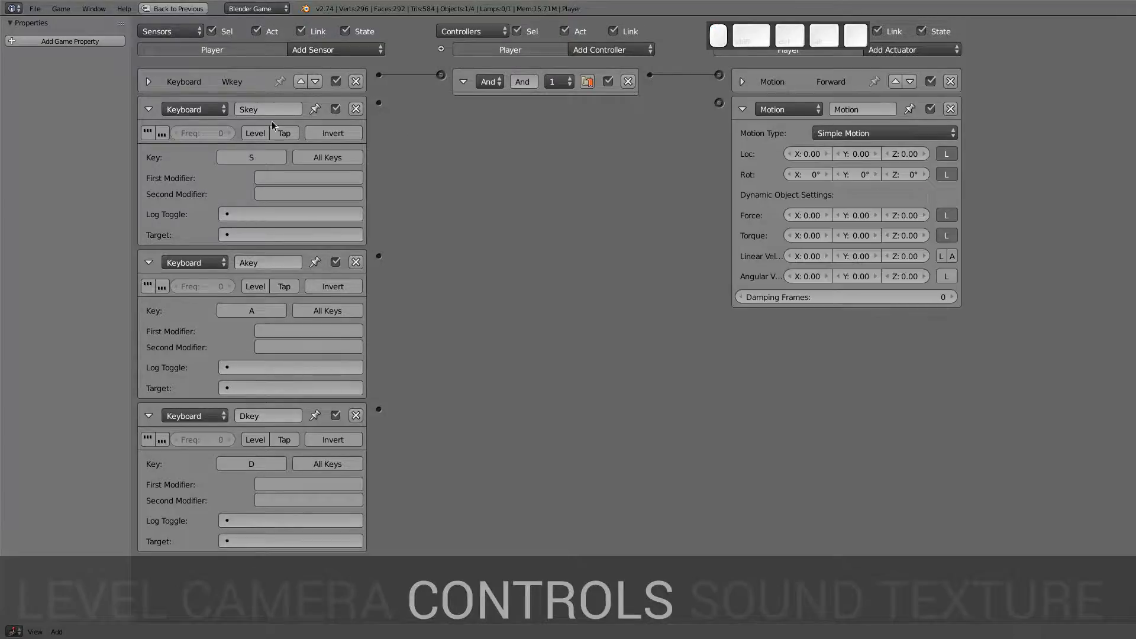
drag(379, 103, 719, 103)
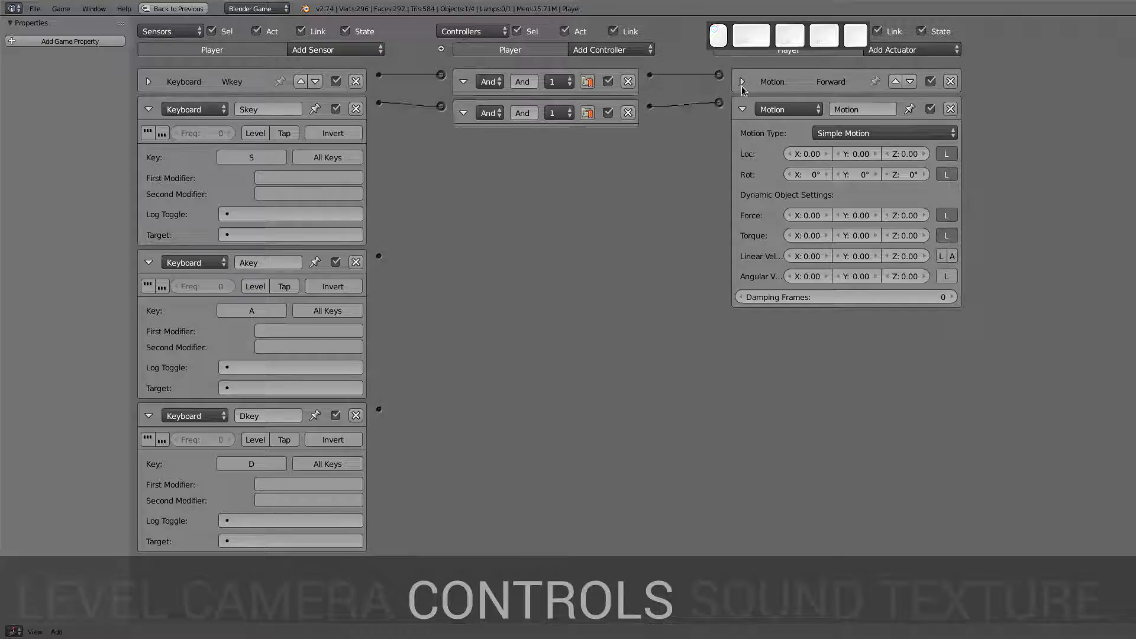
Step: Using the Forward actuator as reference, set the new actuator's motion type to Servo Control and enable its X, Y and Z force limits
click(743, 86)
click(741, 84)
click(742, 84)
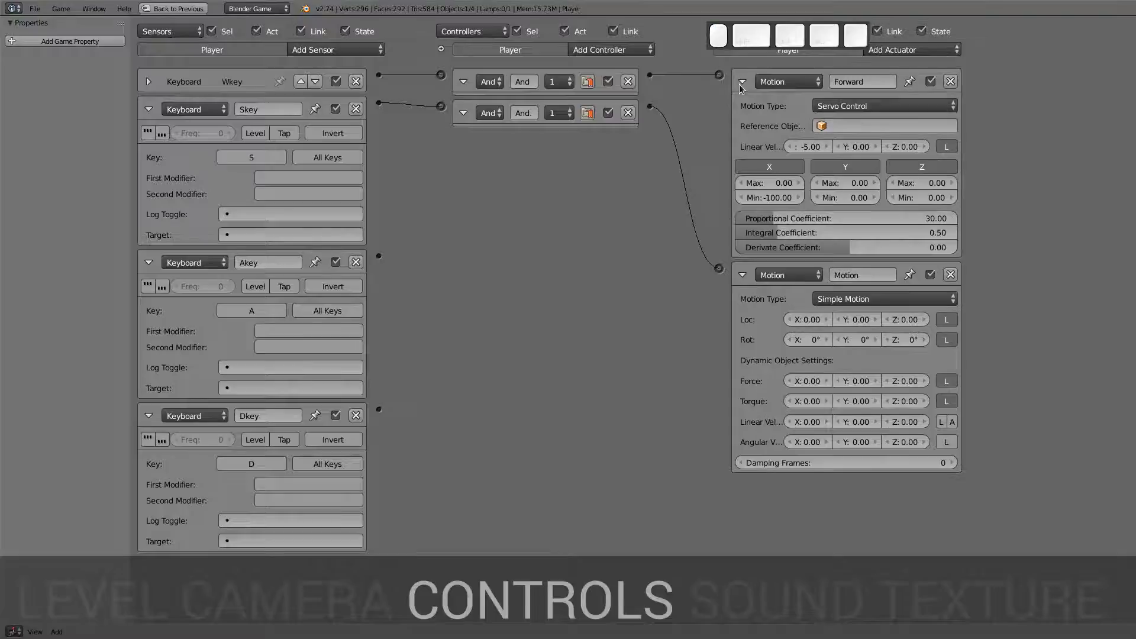
click(741, 83)
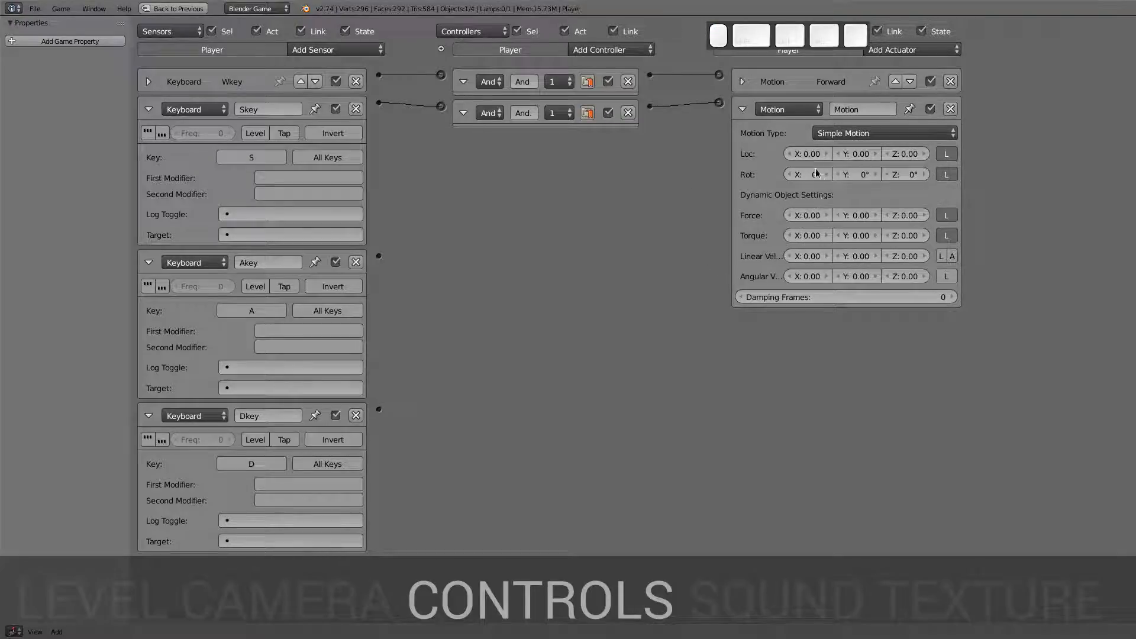
click(834, 138)
click(843, 101)
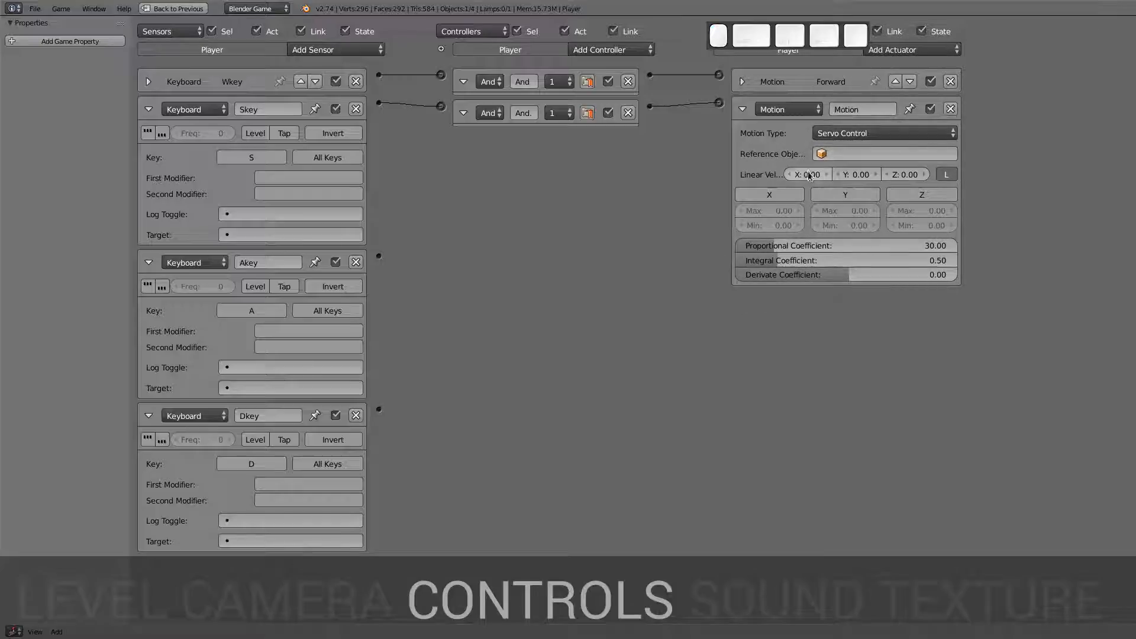
click(922, 195)
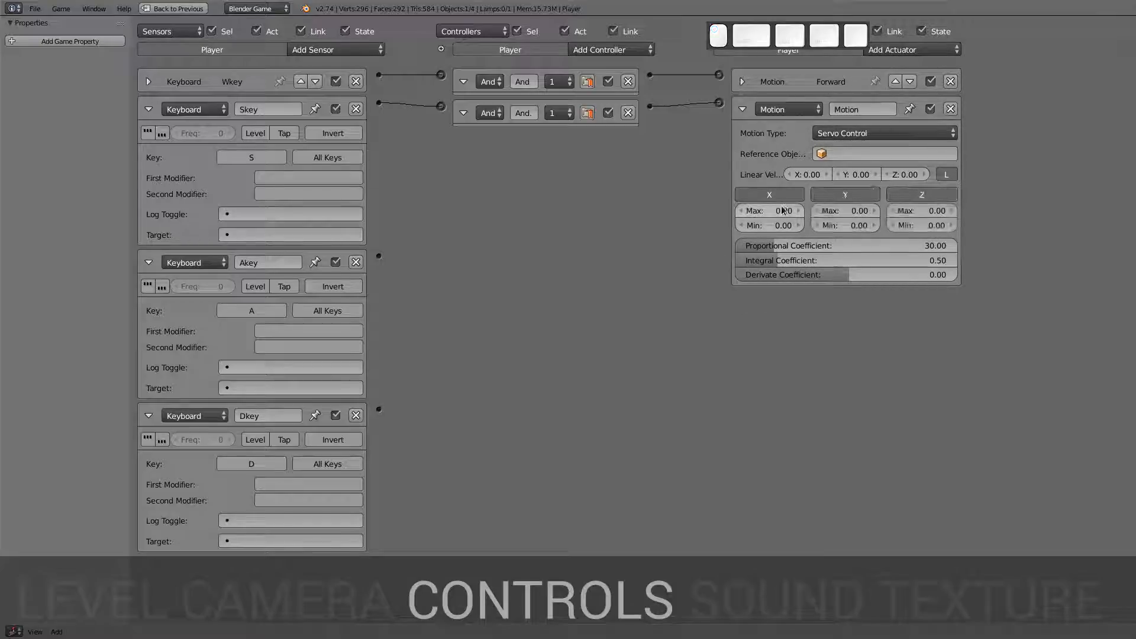
Step: Set the servo actuator's X force maximum to 100 and its X linear velocity to 5
click(773, 211)
text(100)
key(shift+Tab)
key(shift+Tab)
key(shift+Tab)
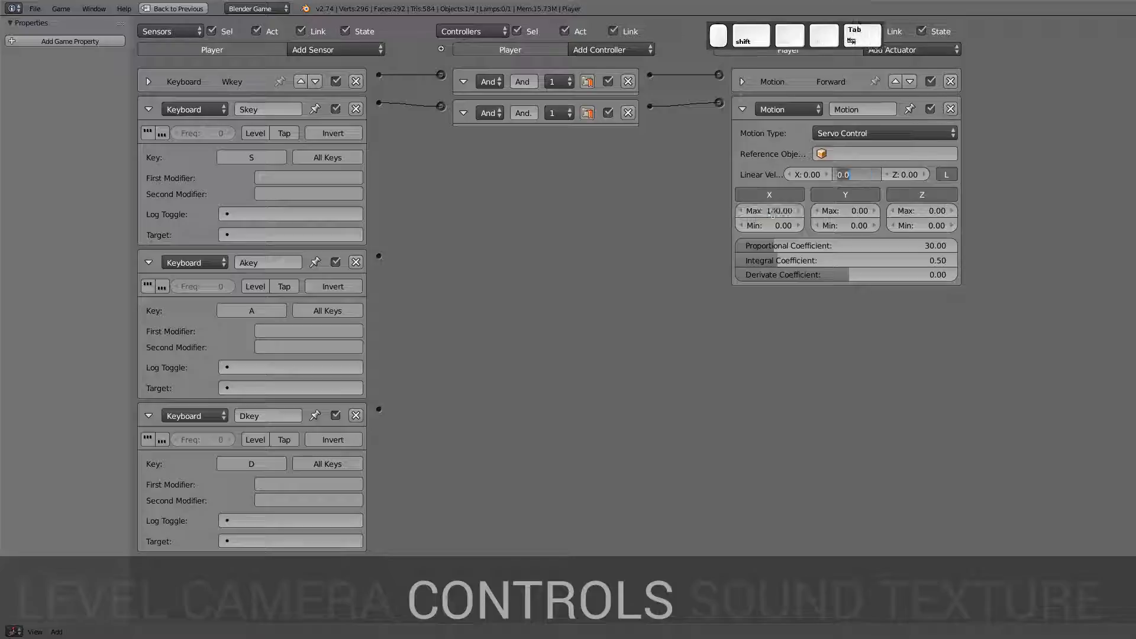
text(5)
key(Return)
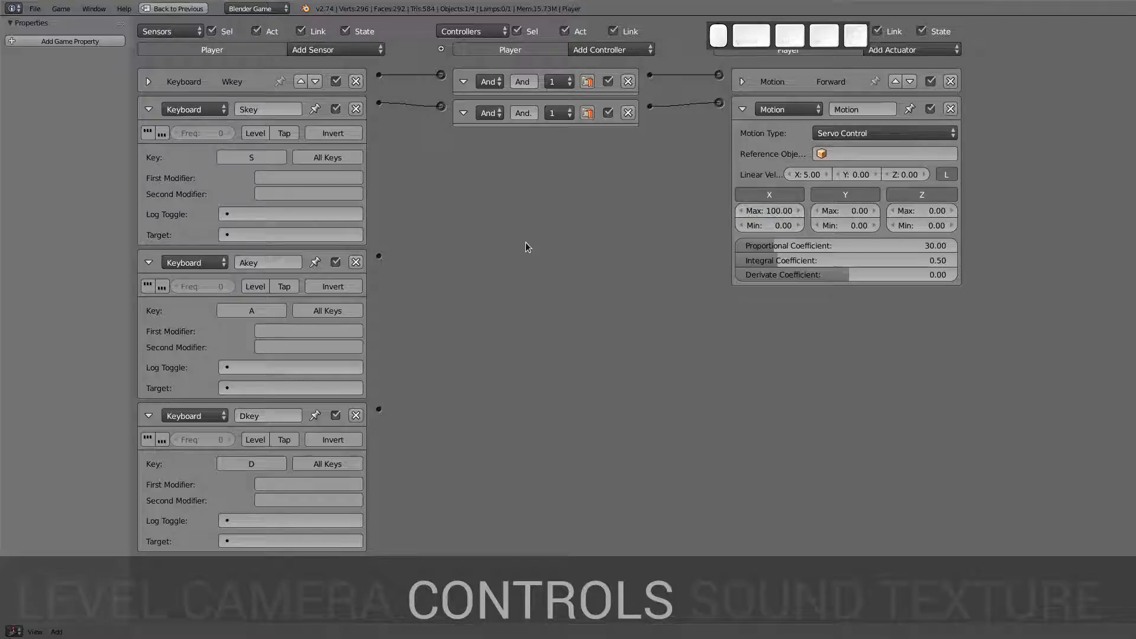
Step: Restore the full layout and run the game to test the player's forward and backward movement
key(ctrl+Up)
key(p)
key(w)
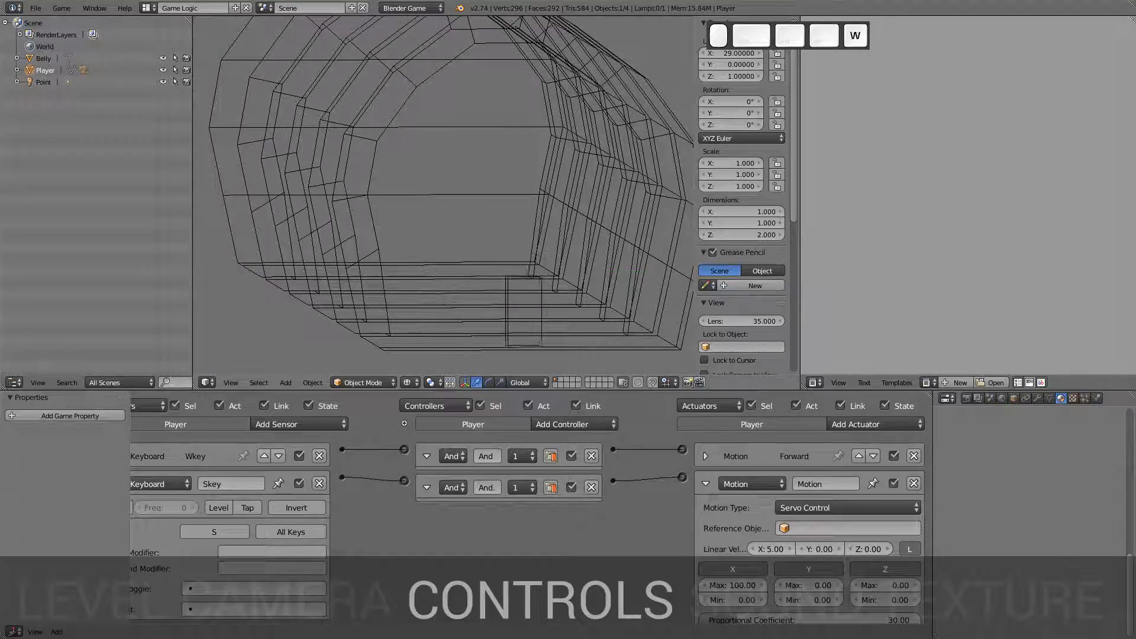
key(s)
key(w)
key(Escape)
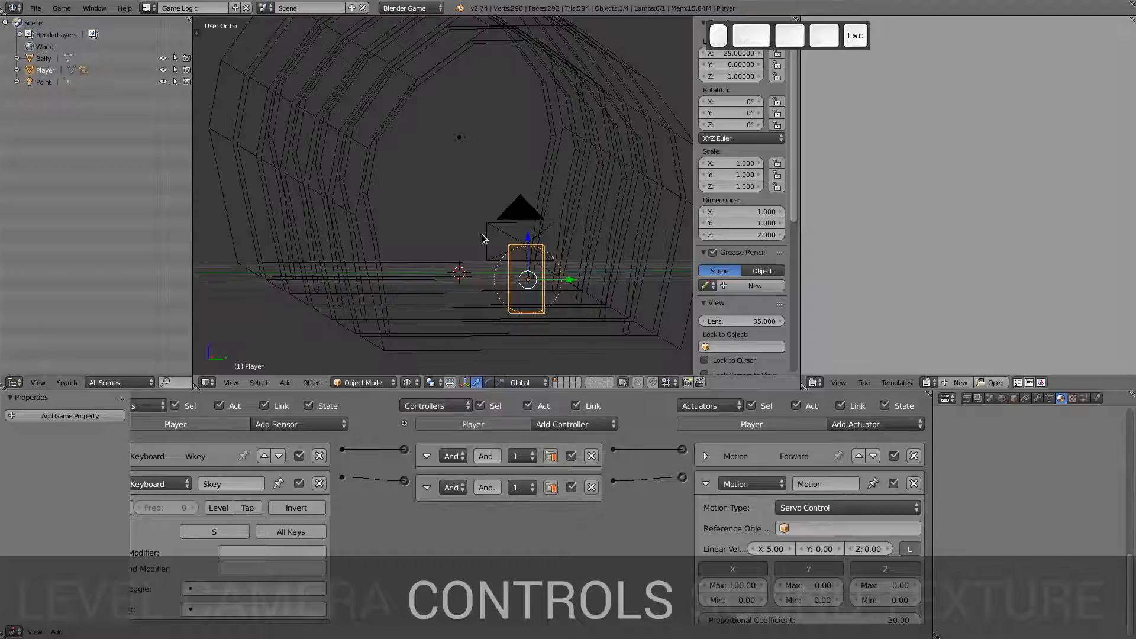
Step: Look through the camera and run the game to test forward and backward movement from the player's view
key(KP_0)
key(w)
key(Escape)
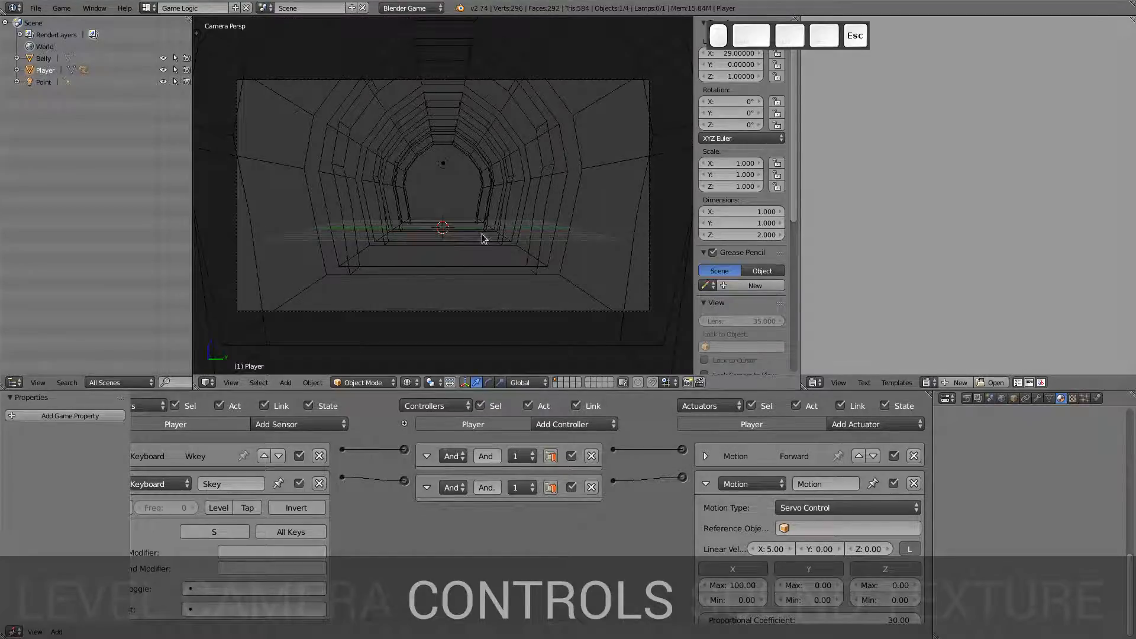
key(p)
key(p)
key(w)
key(s)
key(w)
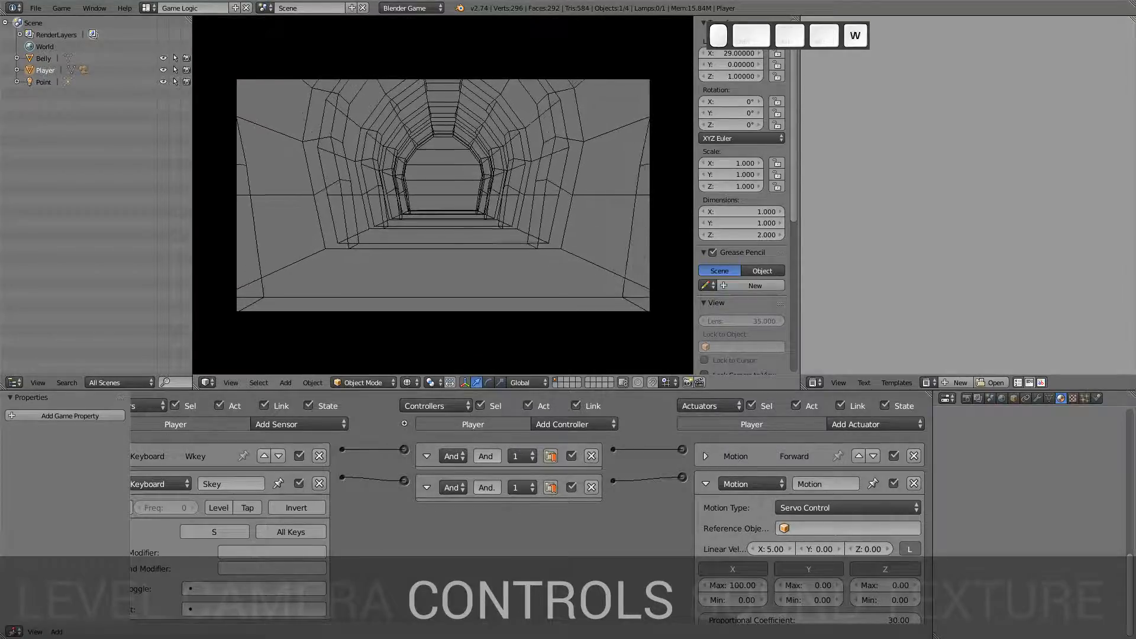
key(Escape)
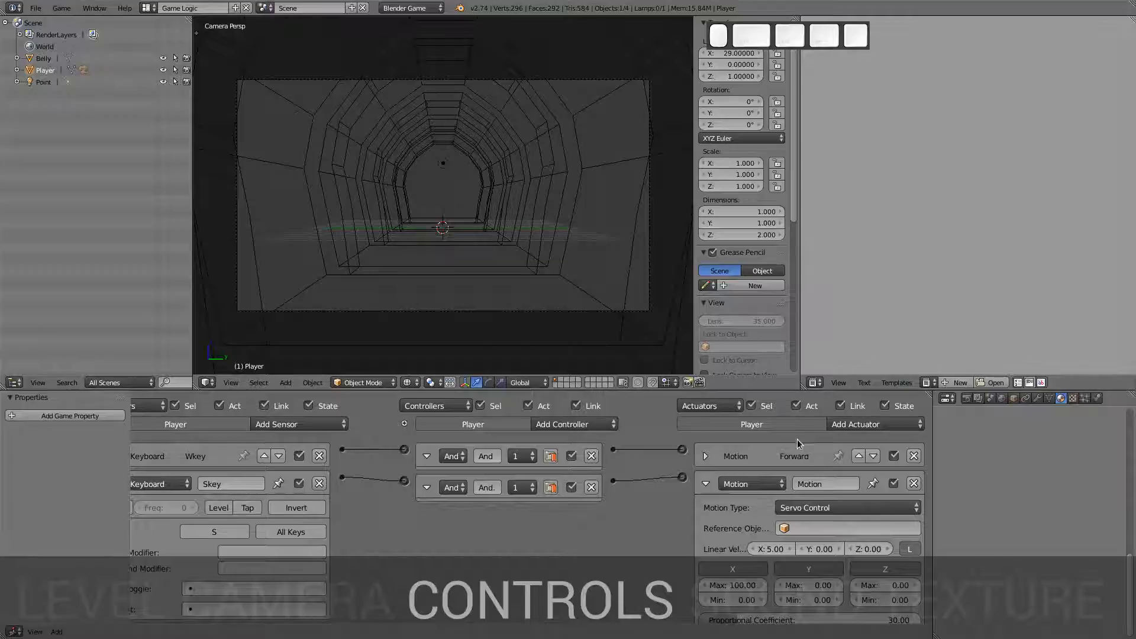
Step: Maximize the logic editor, rename the Skey's Motion actuator as Backward and collapse it
key(shift+space)
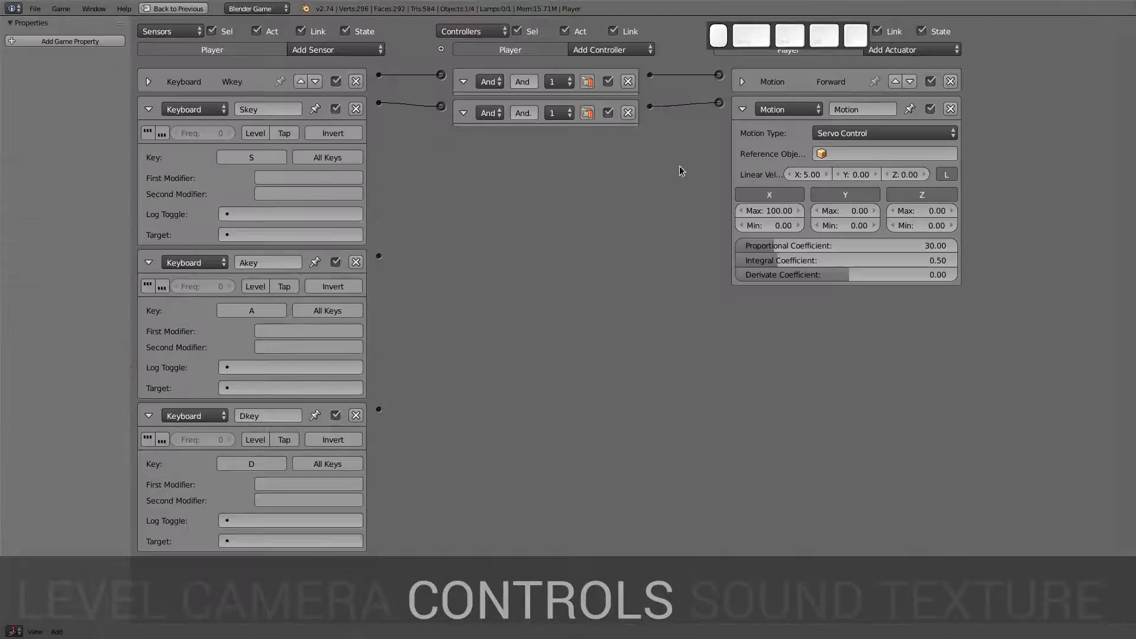
click(842, 109)
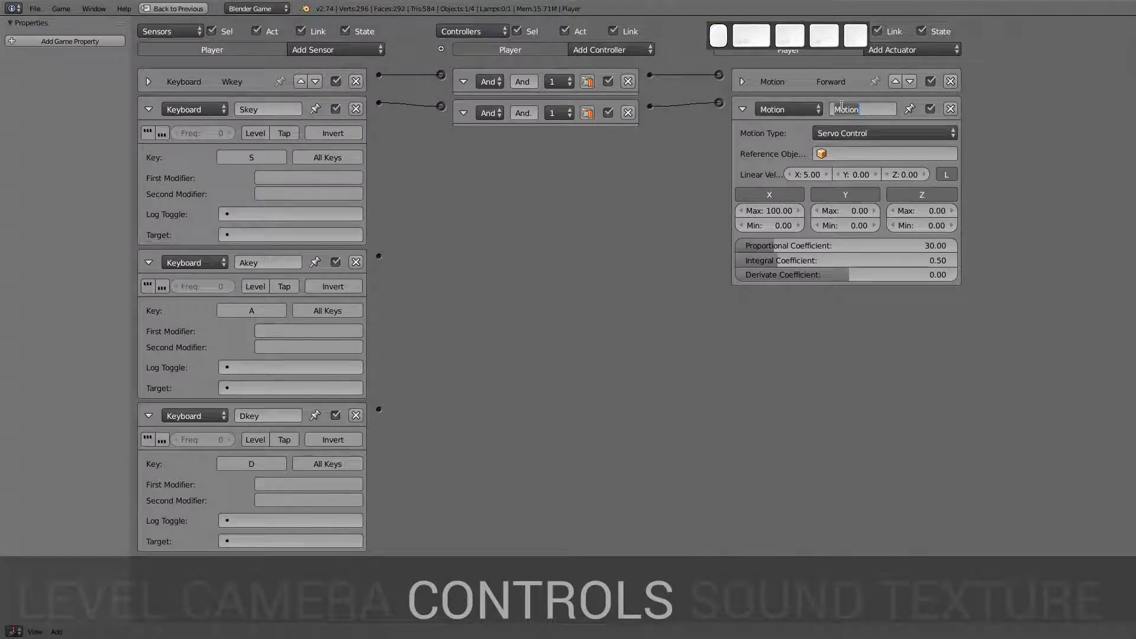
text(Aackward)
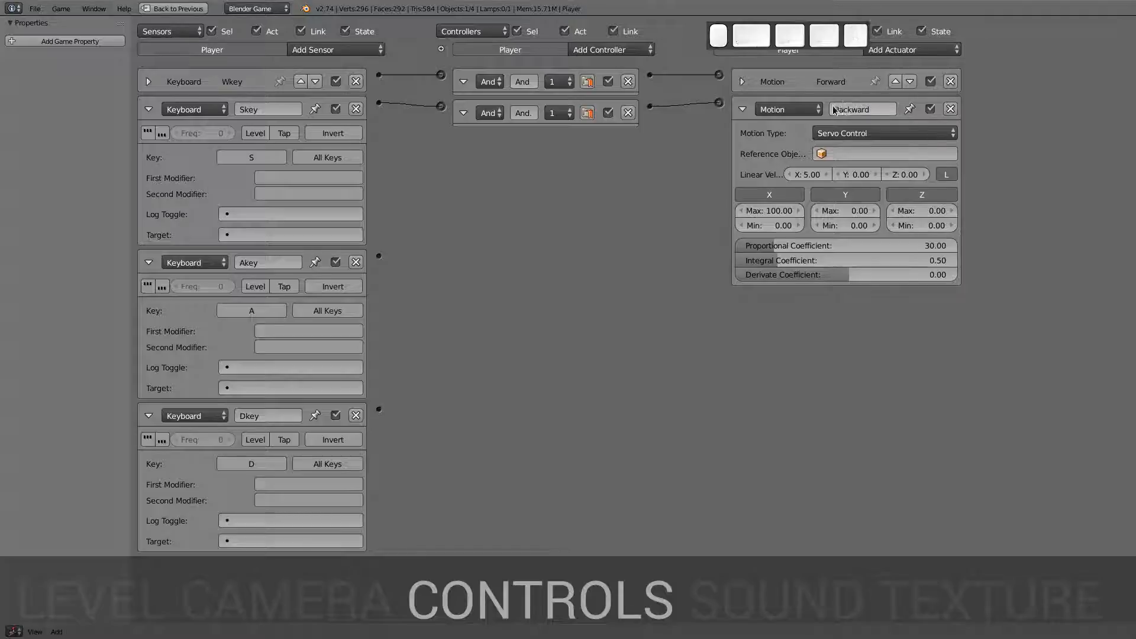
key(Return)
click(742, 109)
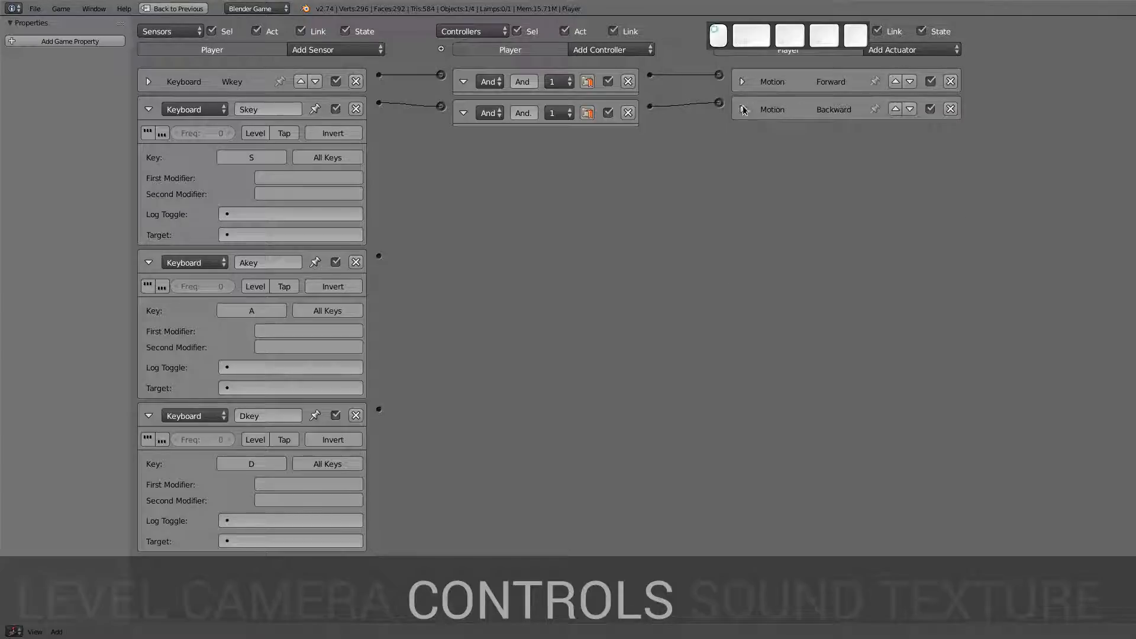
Step: Add a Simple Motion actuator with a Z rotation of 1°, connect the Akey sensor to it, and collapse the Skey sensor
click(938, 50)
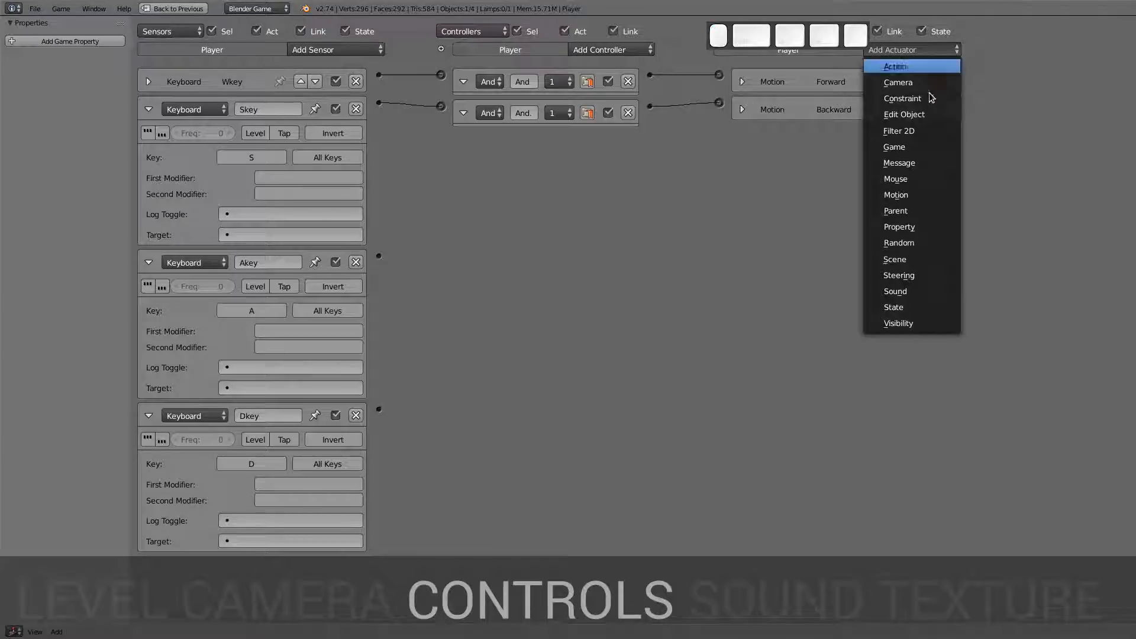
click(923, 195)
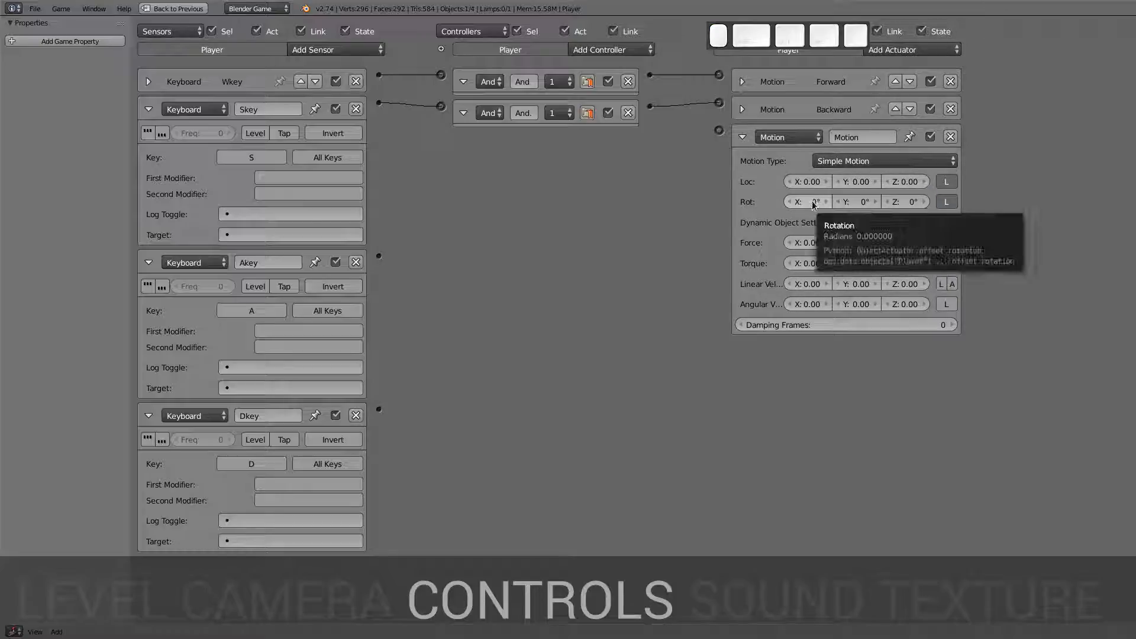
click(905, 203)
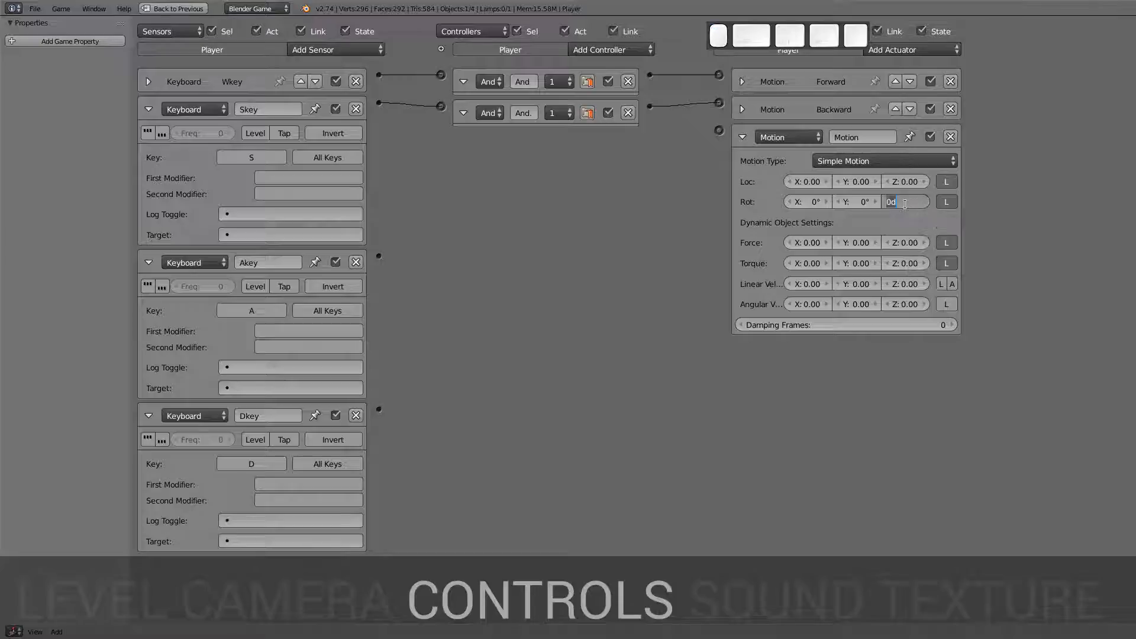
text(1)
key(Return)
drag(379, 256, 719, 131)
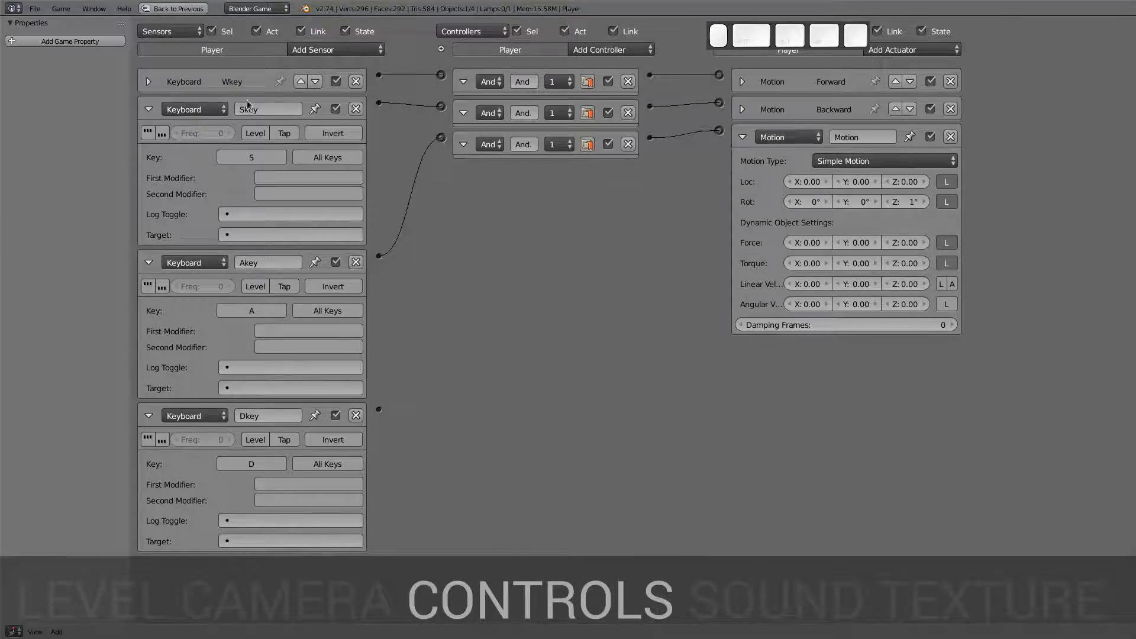
click(151, 109)
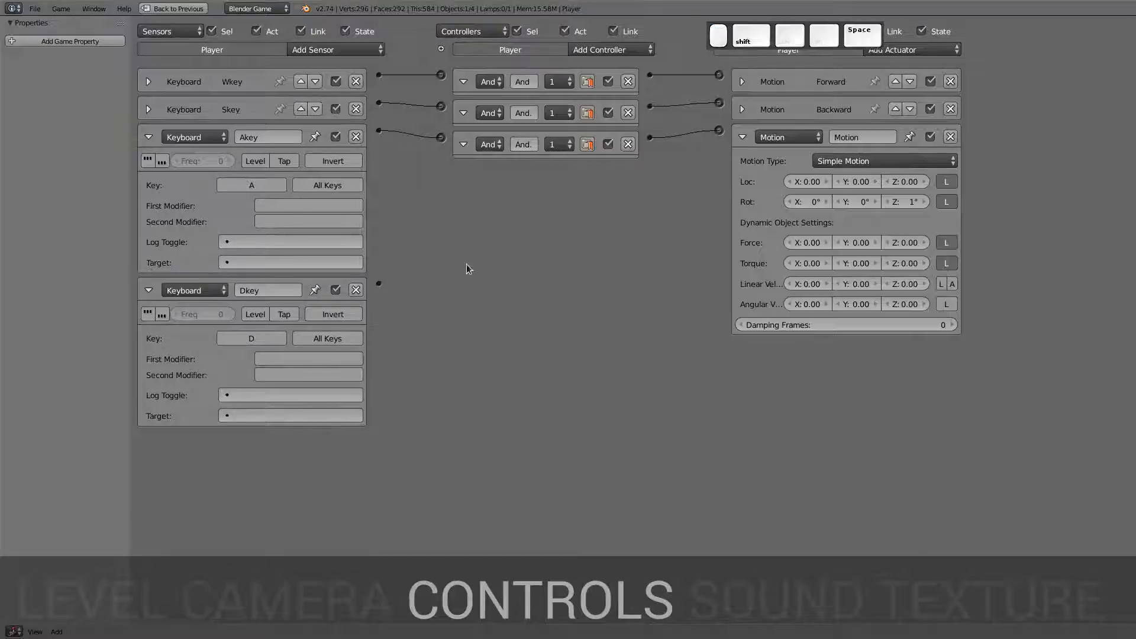
Step: Run the game from the camera view to test moving forward and turning left, and exit it
key(ctrl+Up)
key(p)
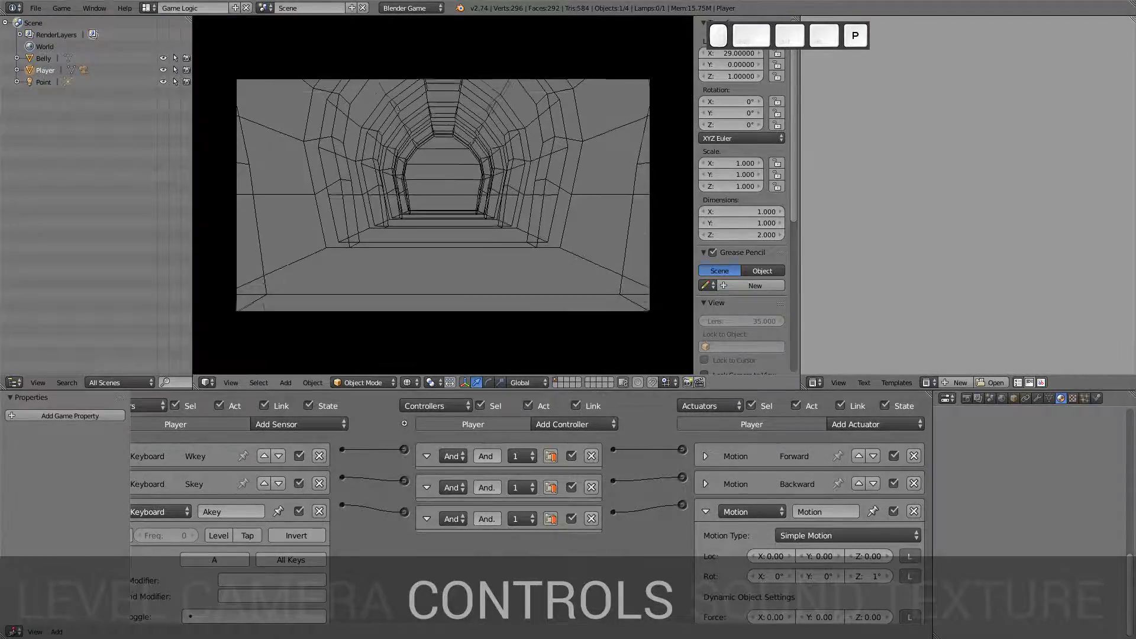
key(w)
key(a)
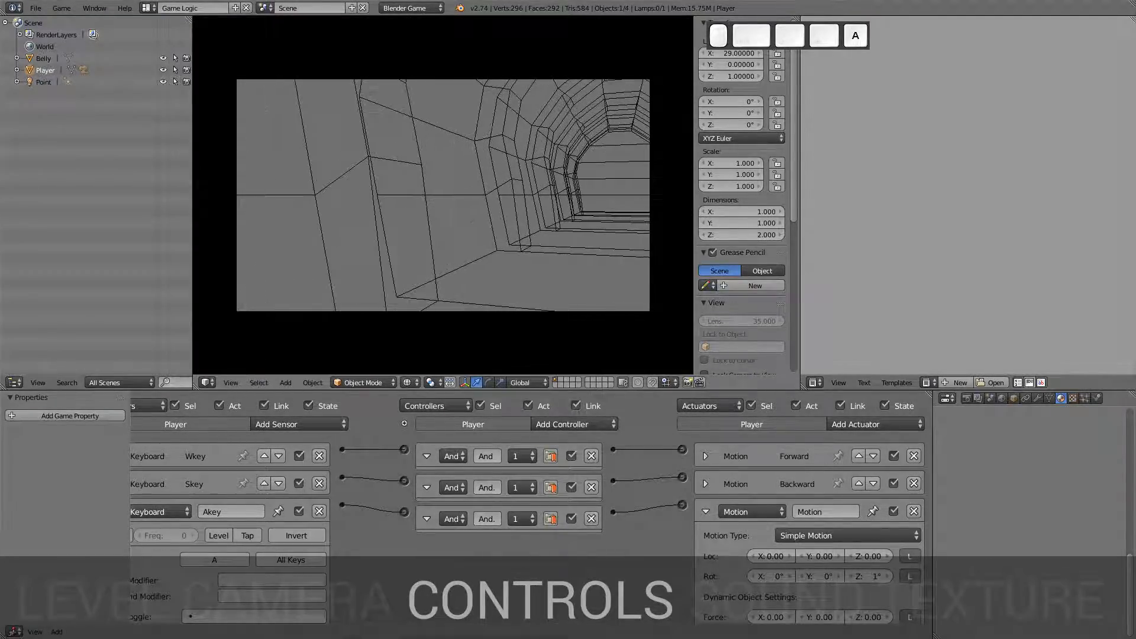
key(a)
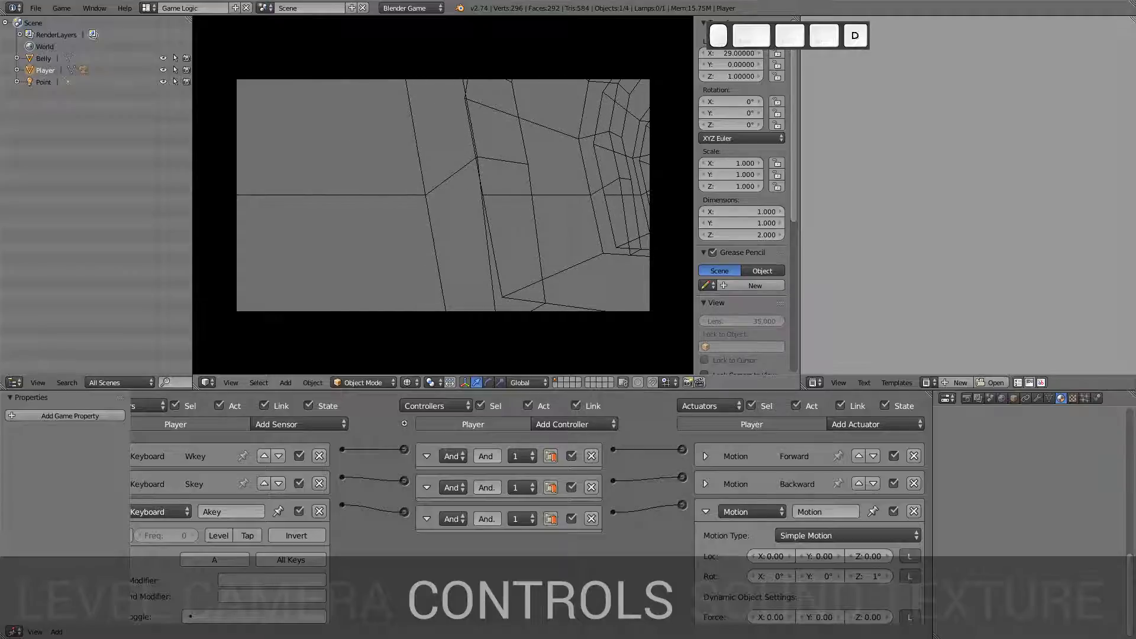
key(Escape)
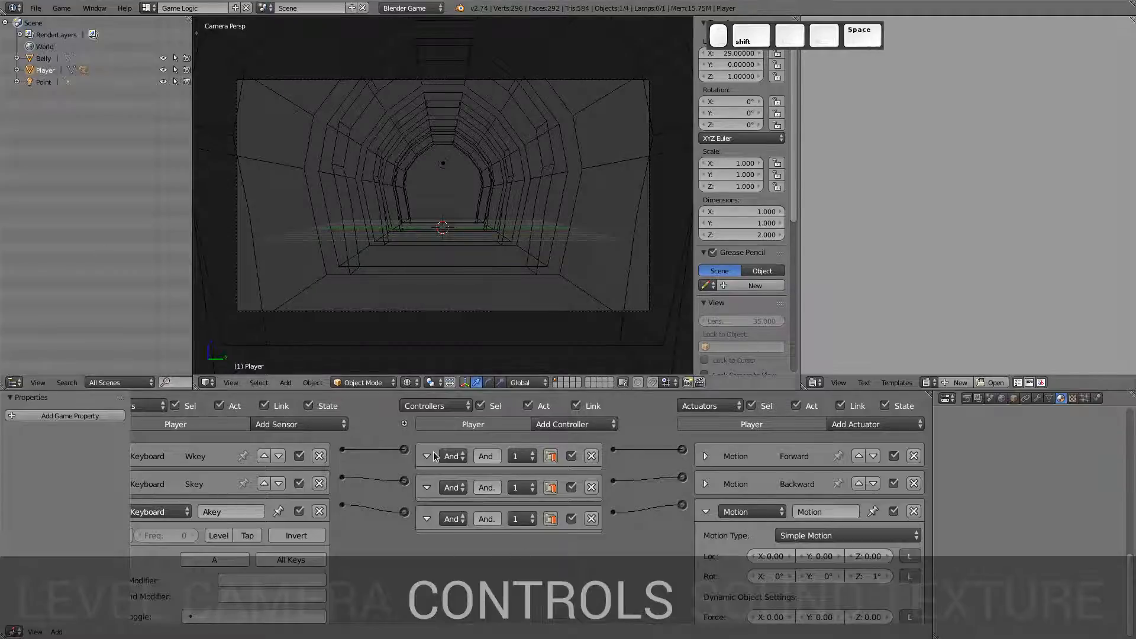
Step: Add another Simple Motion actuator with a Z rotation of -1° and connect the Dkey sensor to it
key(shift+space)
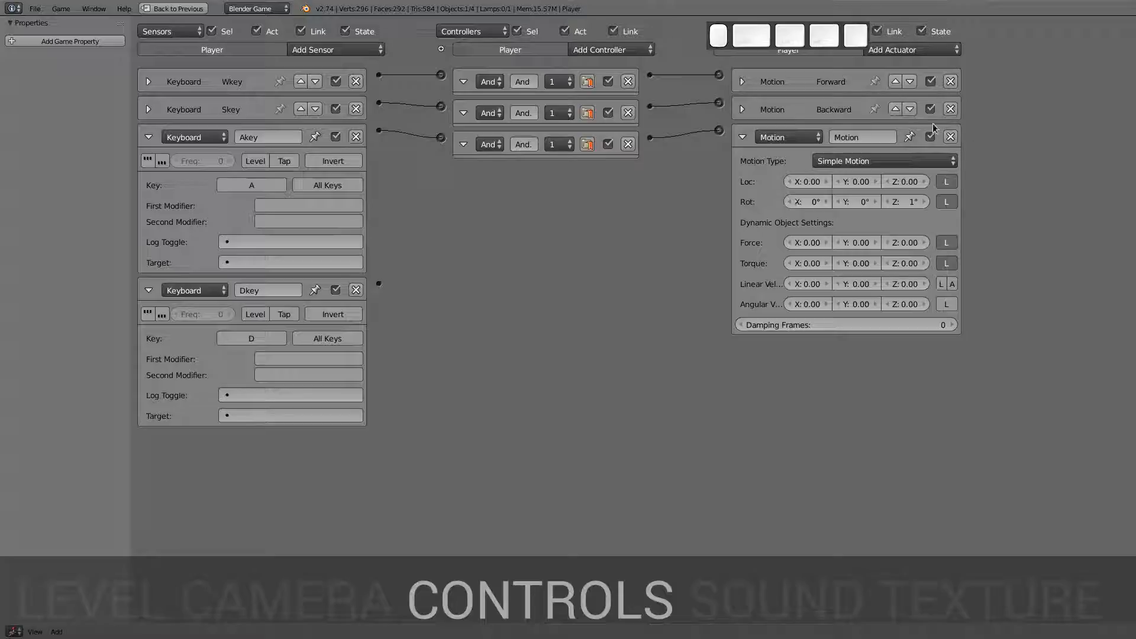
click(914, 50)
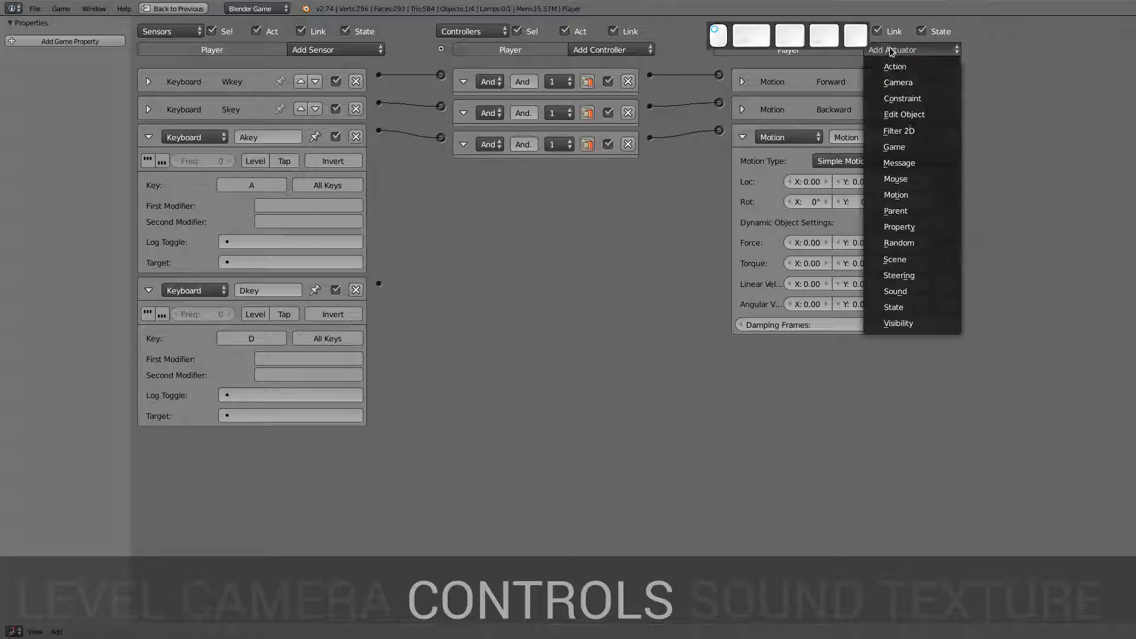
click(913, 195)
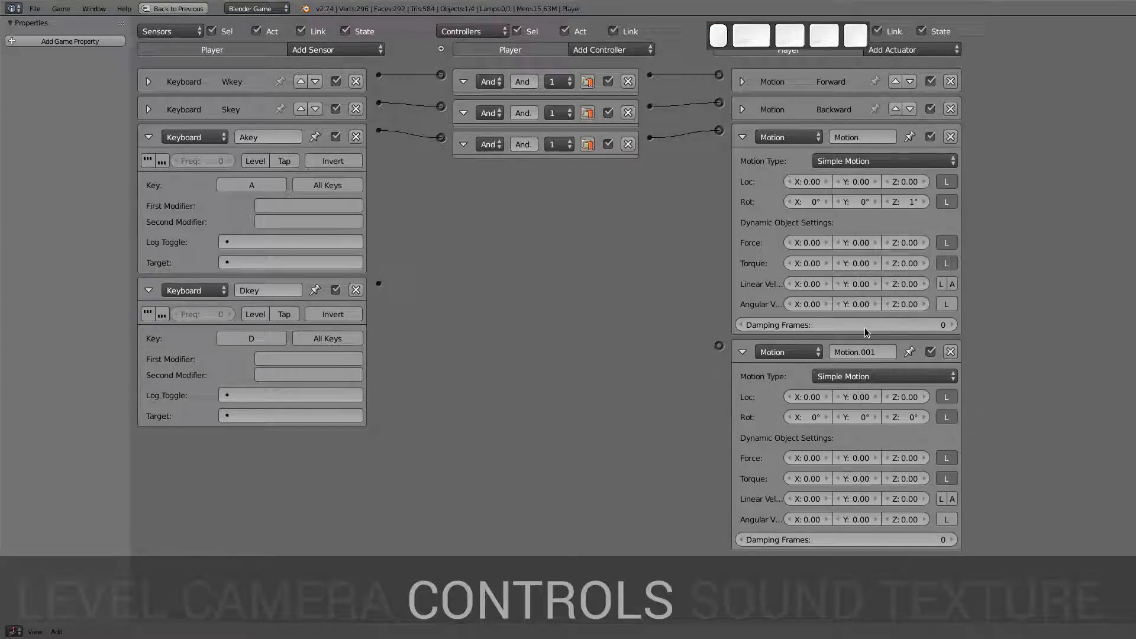
click(902, 417)
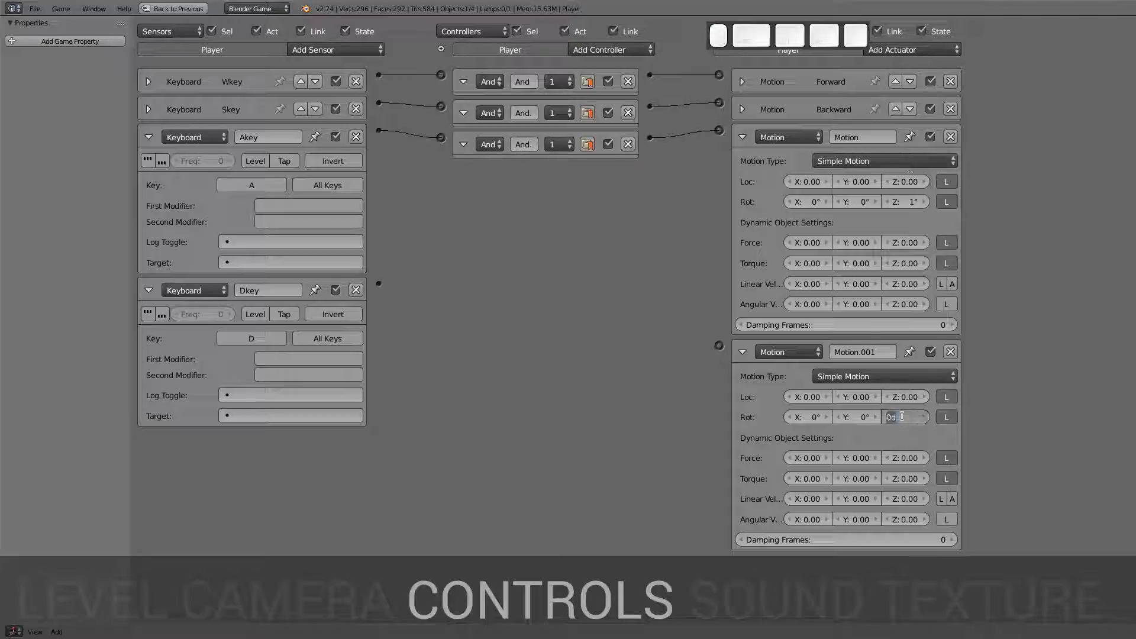
text(-1)
key(Return)
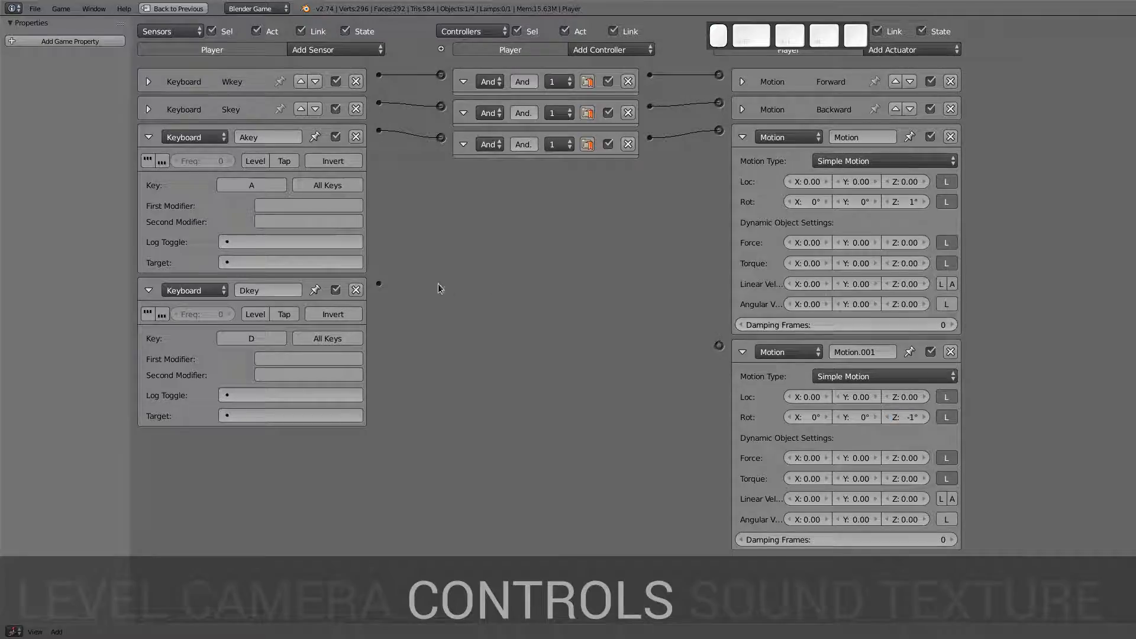
drag(378, 286, 720, 350)
Step: Run the game in the maximized camera view, test moving forward and backward and turning left and right, and exit it
key(shift+space)
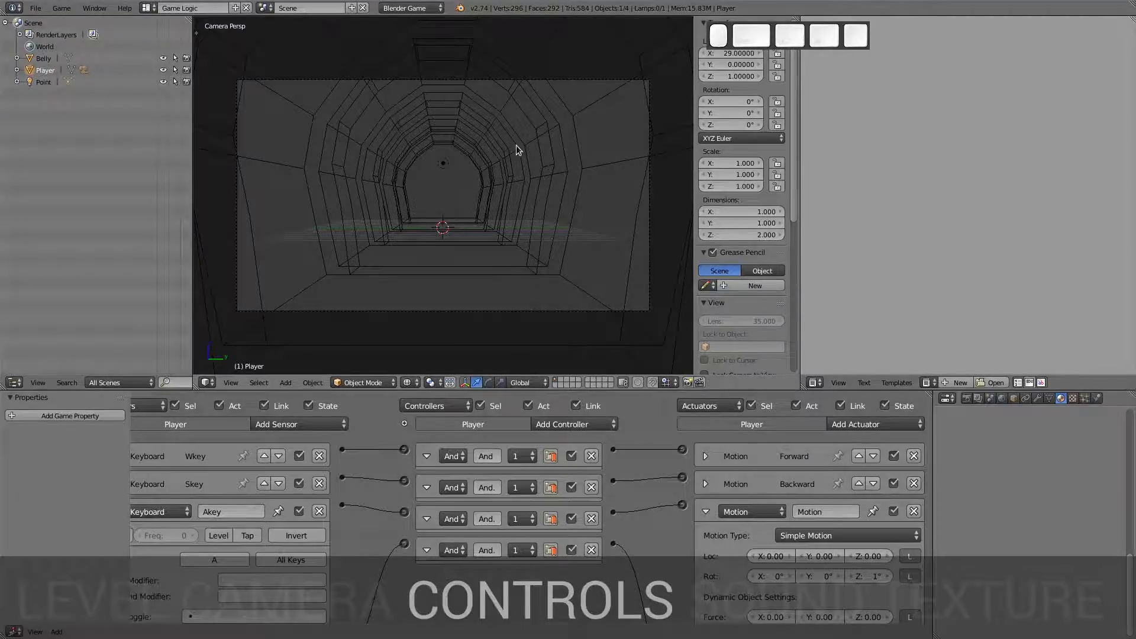
key(shift+space)
key(p)
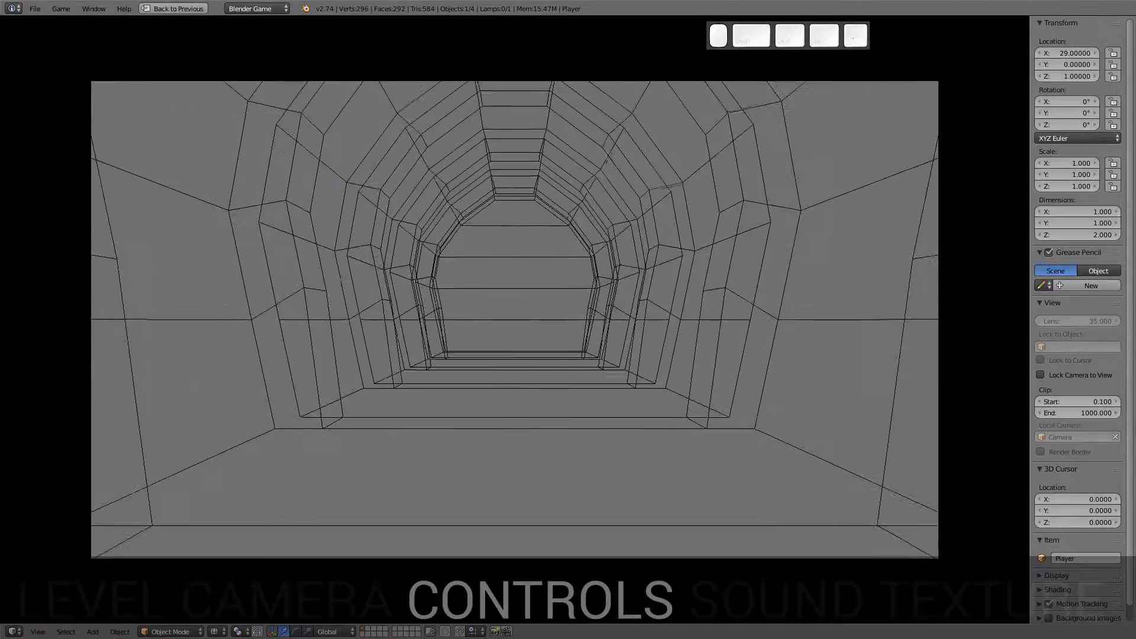
key(d)
key(a)
key(w)
key(d)
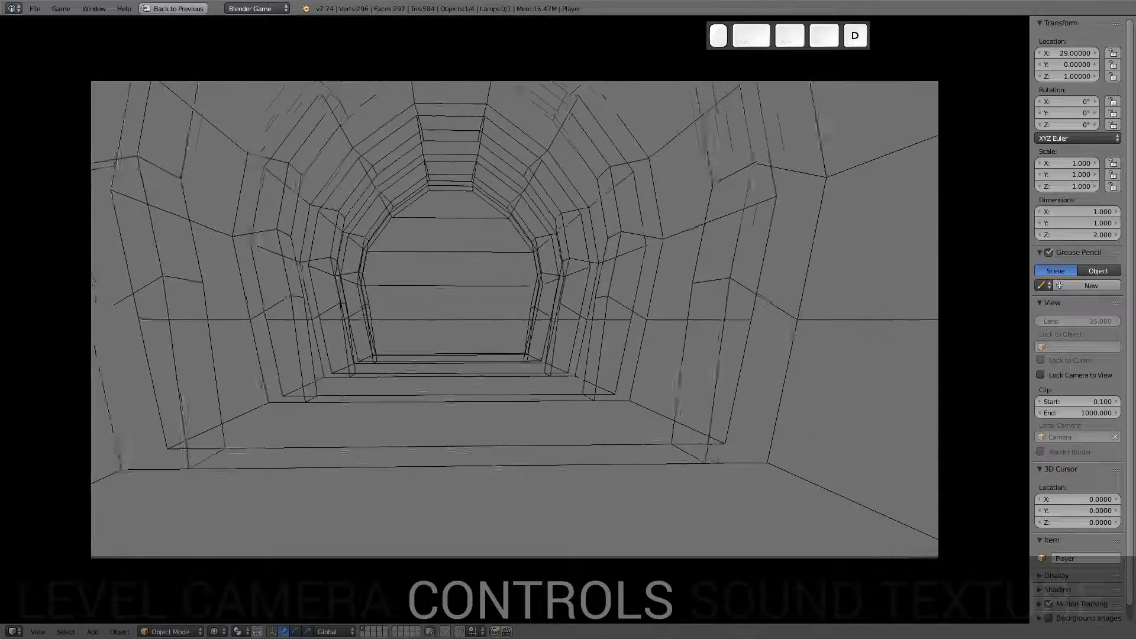
key(a)
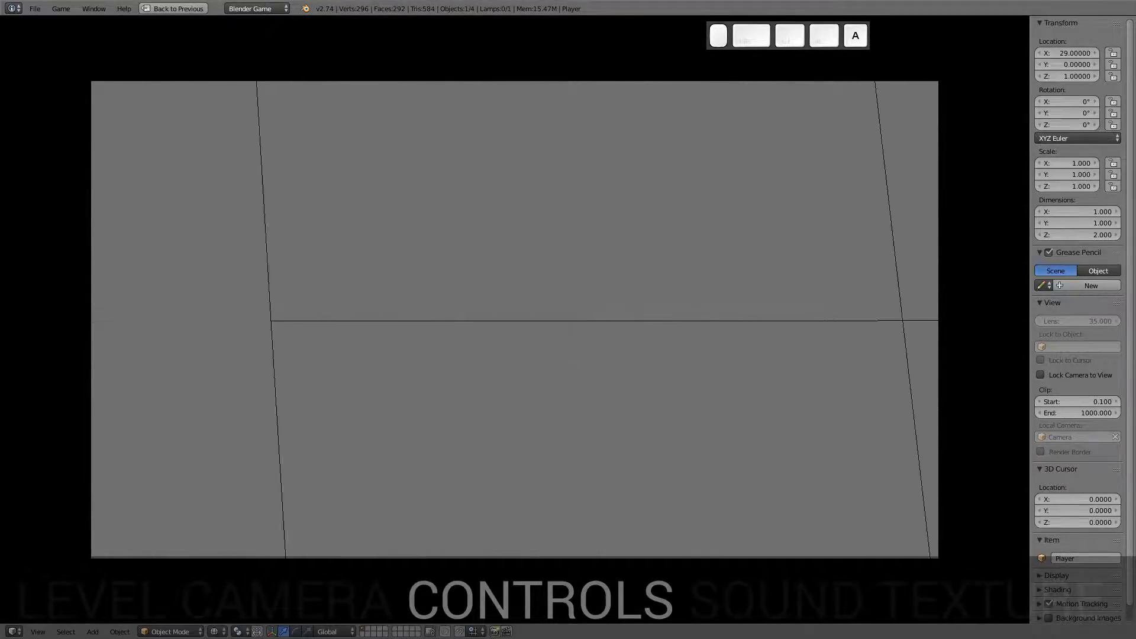
key(s)
key(w)
key(d)
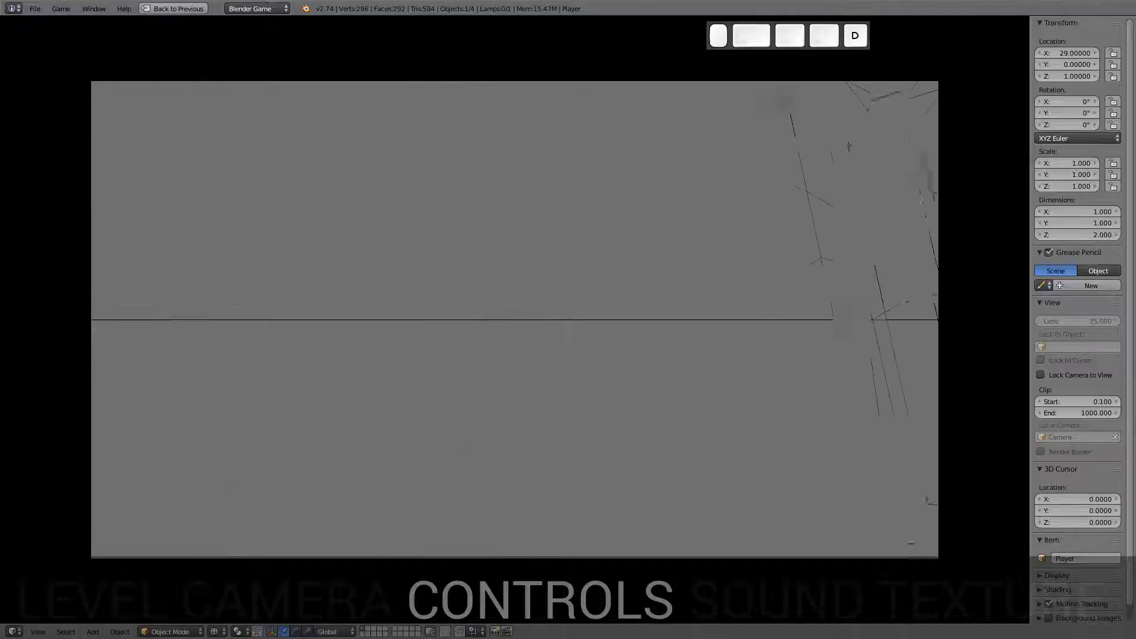
key(w)
key(s)
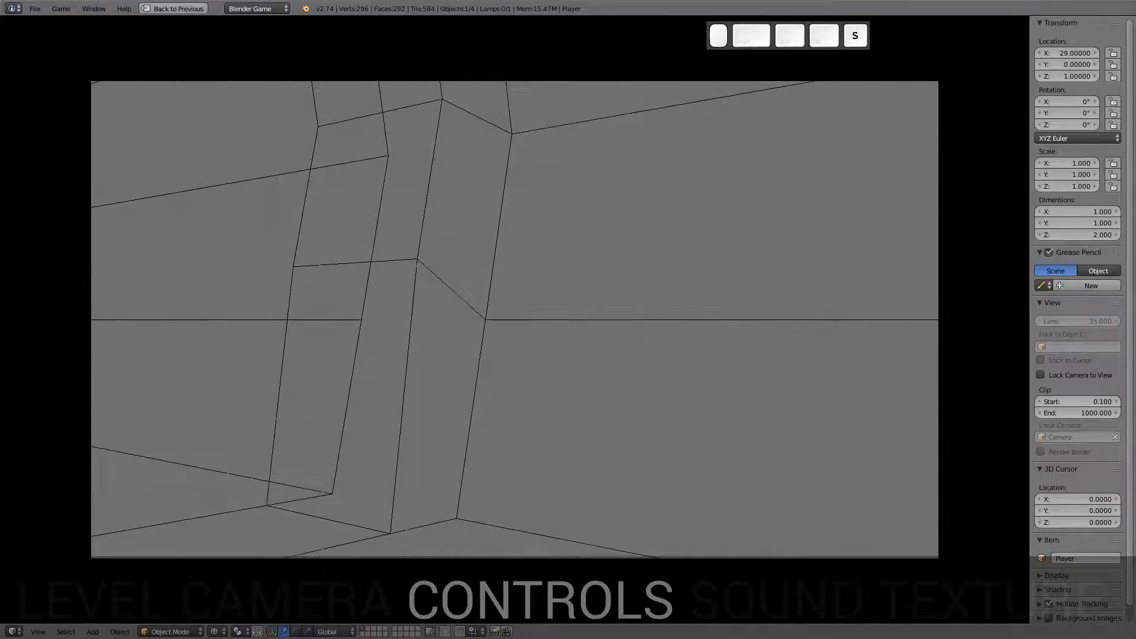
key(w)
key(s)
key(w)
key(s)
key(w)
key(a)
key(s)
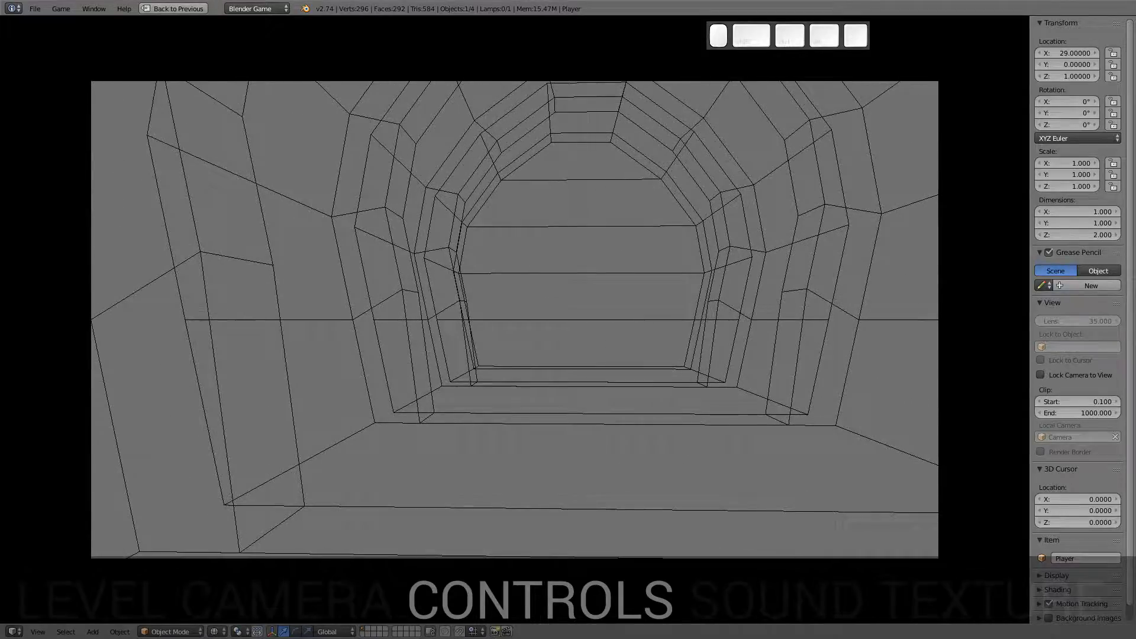
key(Escape)
key(ctrl+space)
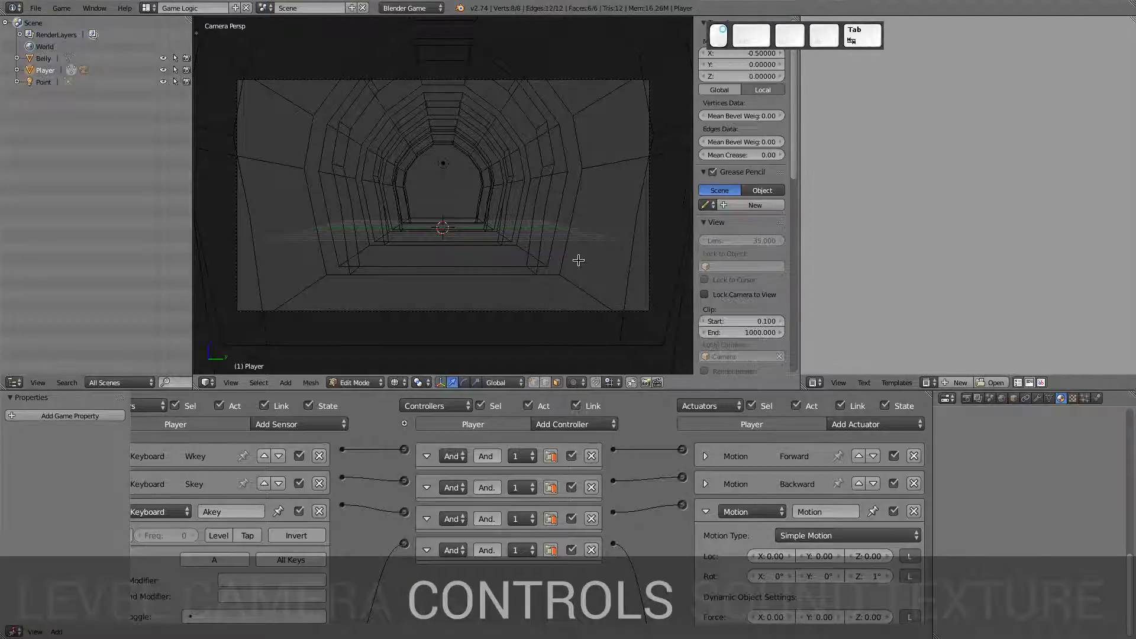
Step: Select the Belly tunnel, view it from outside, and switch to the Default screen layout
right_click(590, 343)
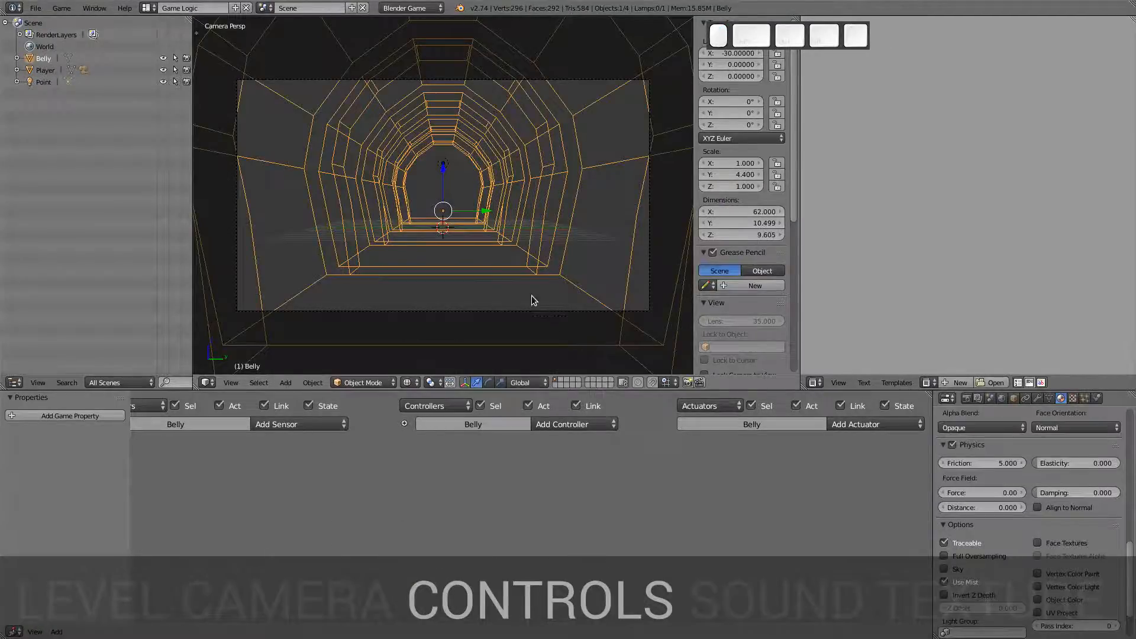
middle_drag(532, 296, 502, 296)
scroll(512, 261, up, 4)
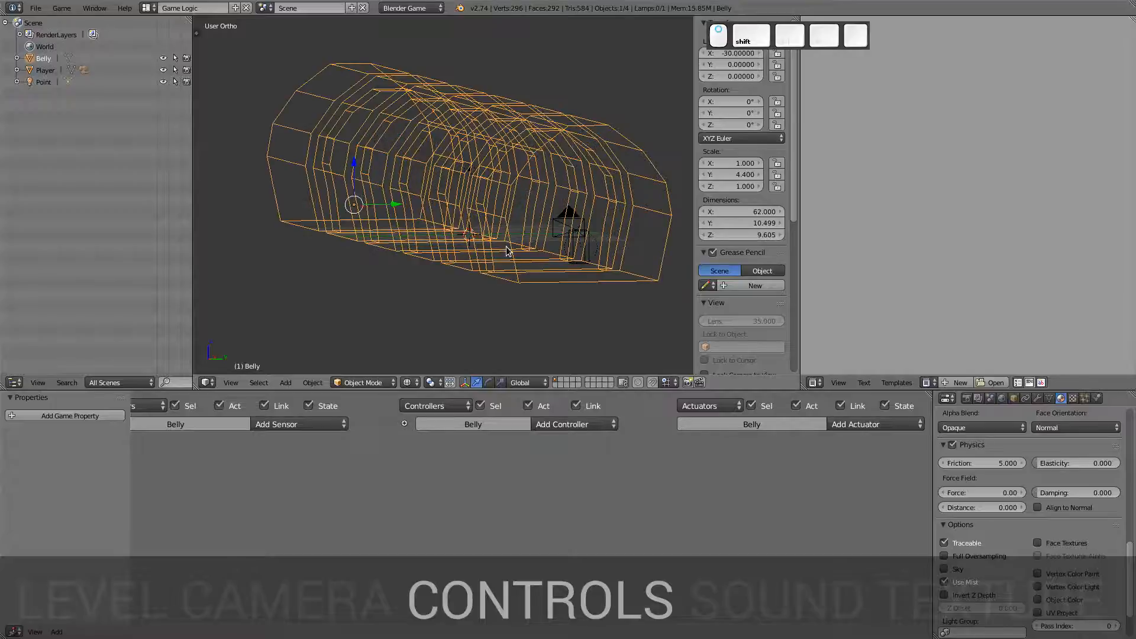
shift+middle_drag(507, 251, 461, 271)
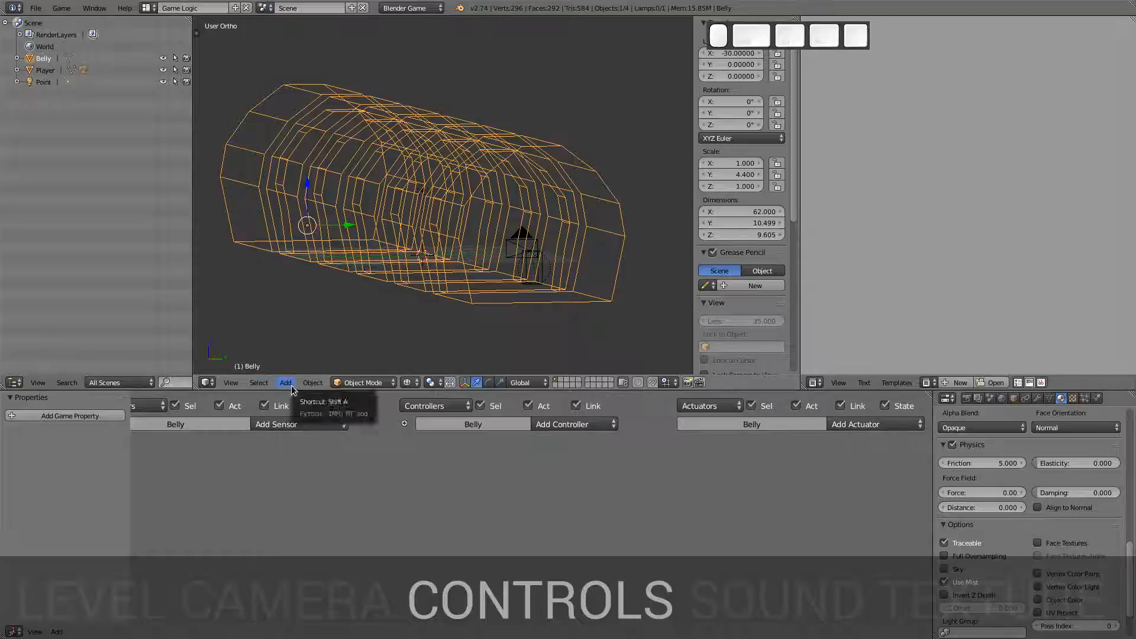
key(Tab)
key(Tab)
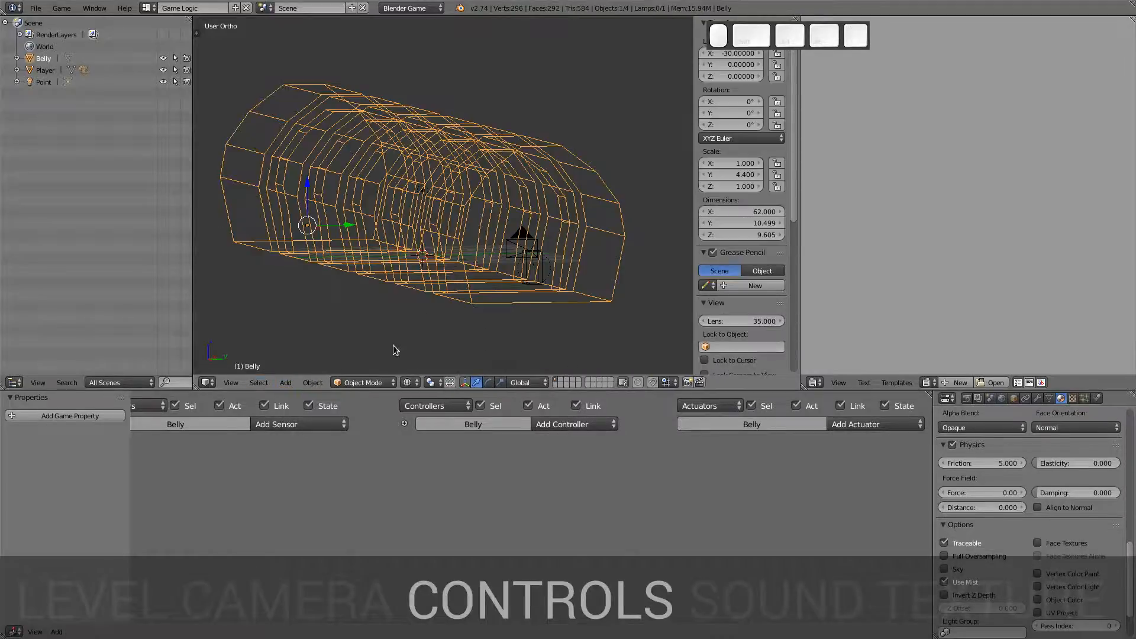
click(145, 7)
click(209, 62)
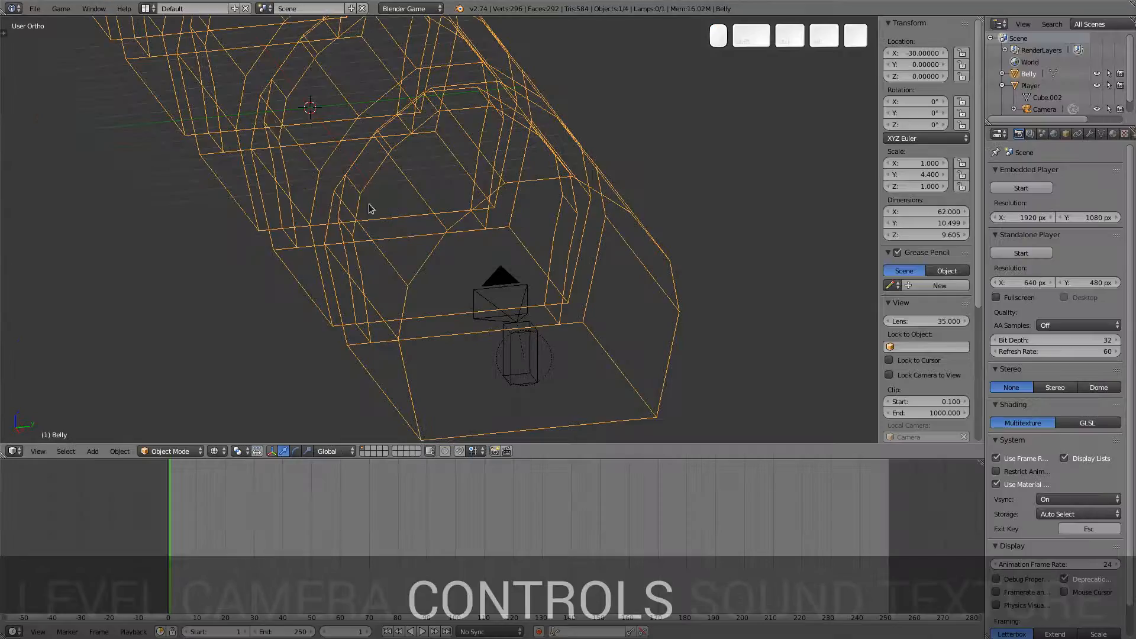
Step: Join the timeline area into the 3D view and bring the whole tunnel into sight
shift+middle_drag(354, 186, 393, 211)
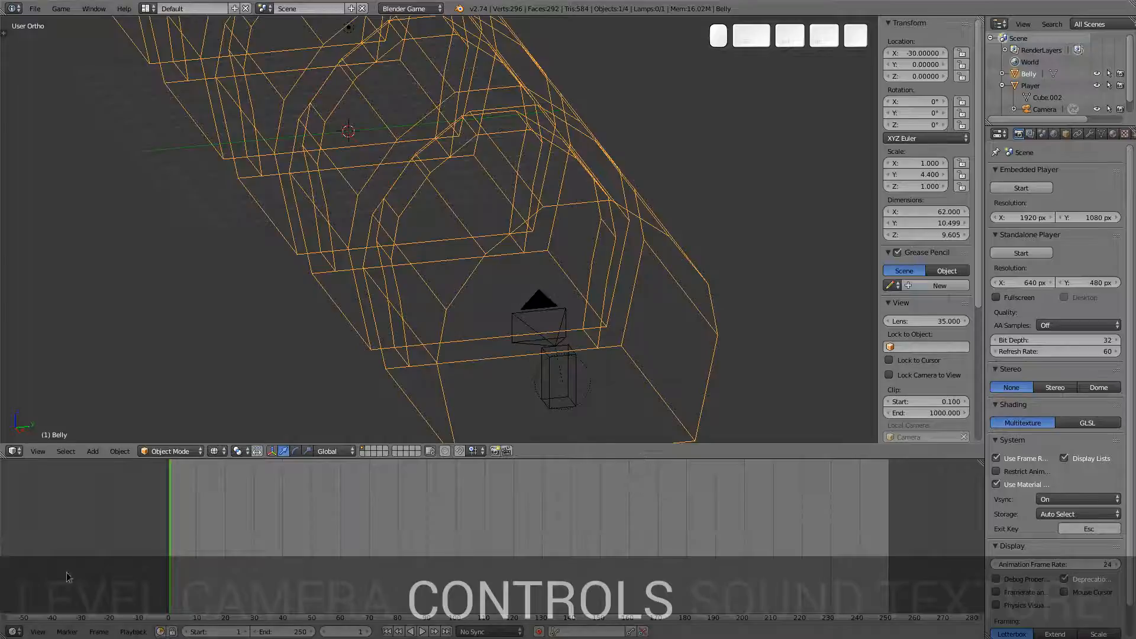
right_click(621, 456)
click(618, 472)
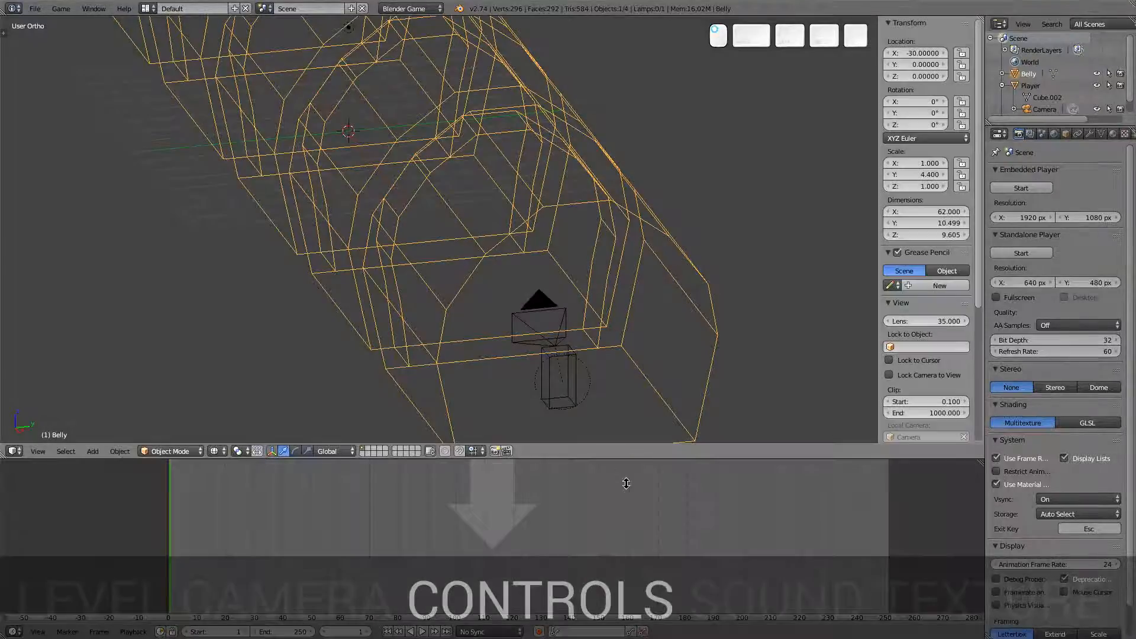
click(626, 484)
shift+middle_drag(405, 247, 530, 456)
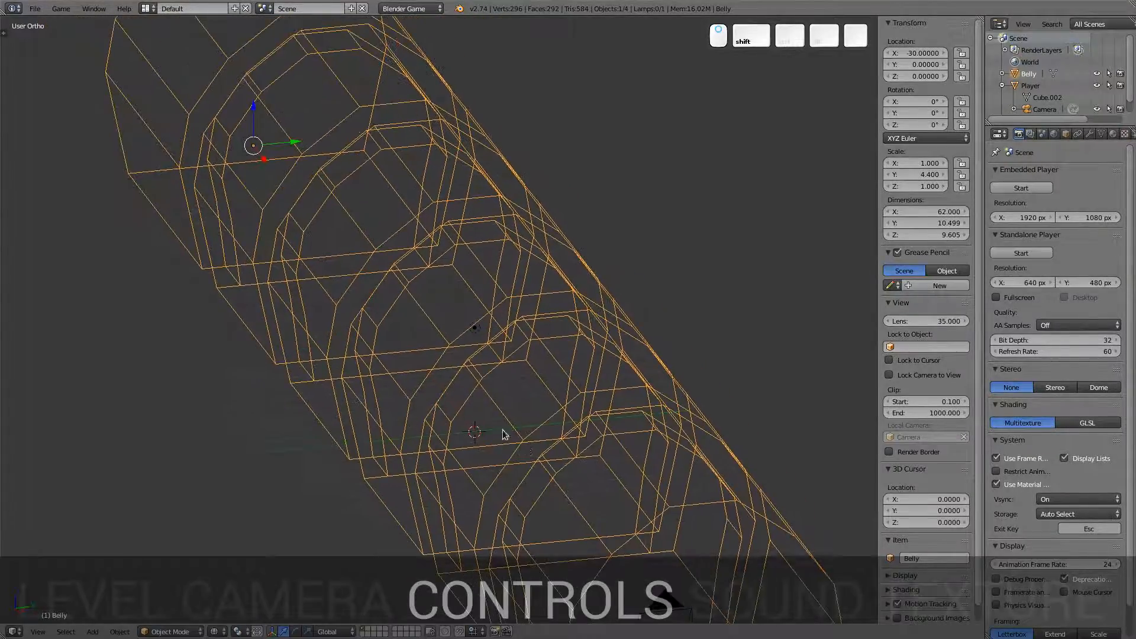
scroll(491, 393, down, 2)
shift+middle_drag(573, 418, 531, 357)
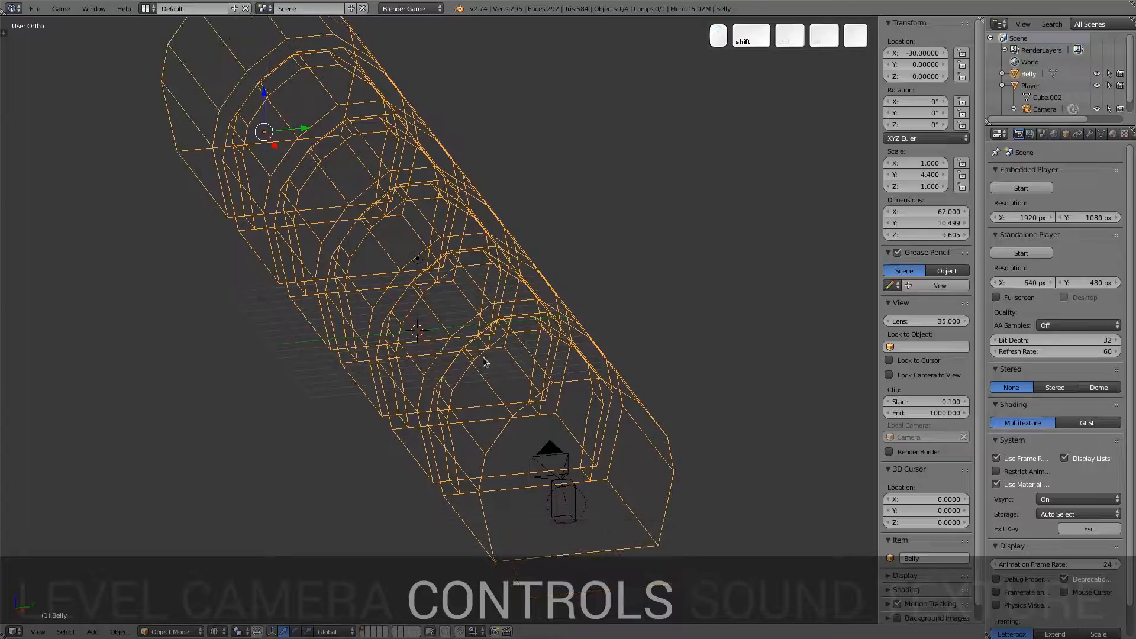
shift+middle_drag(427, 269, 353, 193)
Step: In Edit Mode from the right side view, box-select the rib faces around the tunnel's upper arch on both sides
key(Tab)
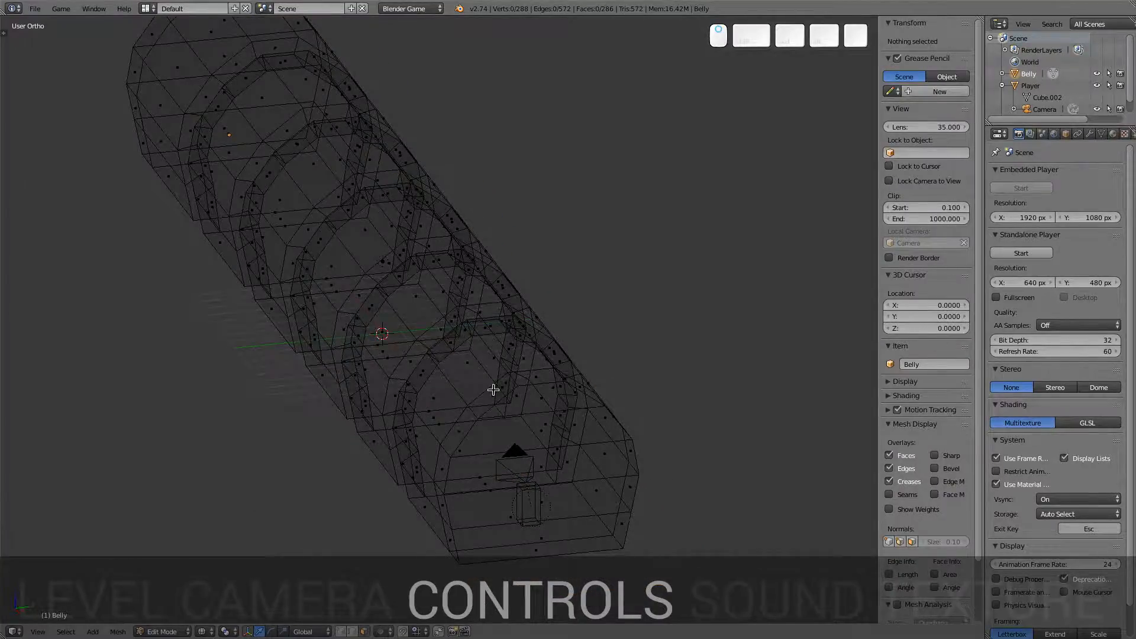
middle_drag(493, 389, 461, 352)
key(KP_1)
key(KP_3)
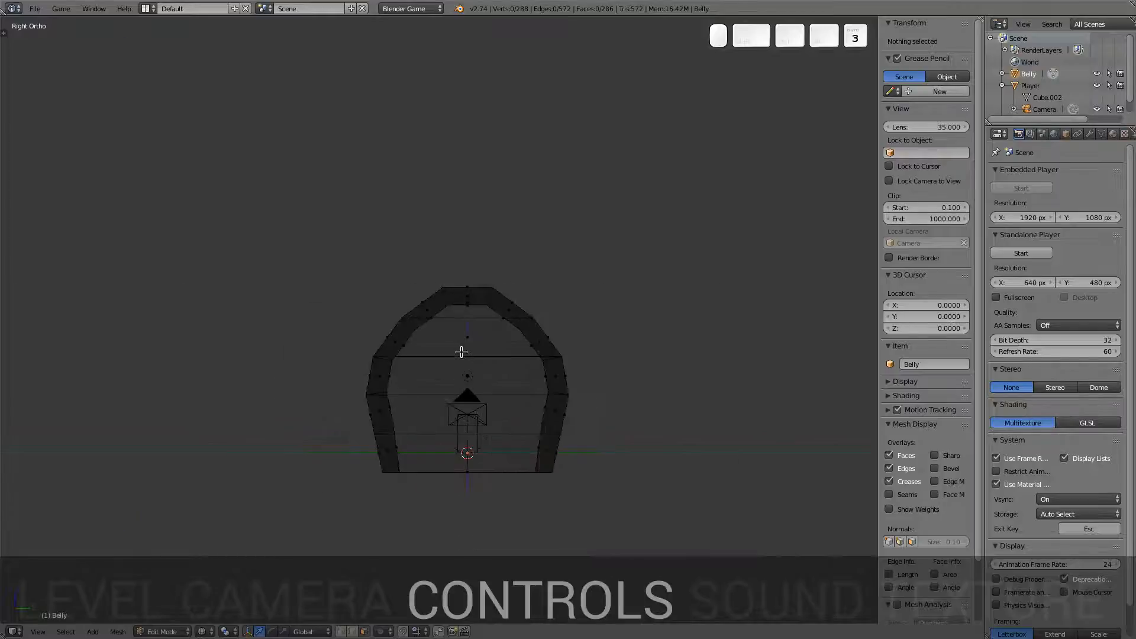
scroll(361, 350, up, 5)
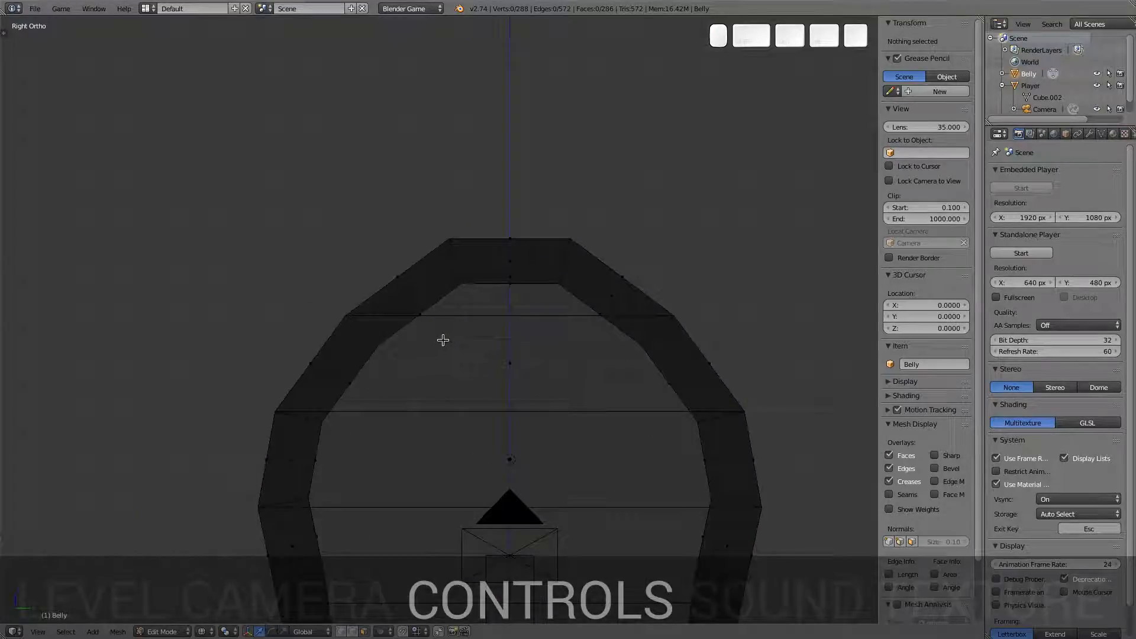
key(b)
drag(451, 356, 399, 285)
drag(541, 284, 492, 256)
key(b)
drag(579, 372, 626, 286)
key(b)
drag(629, 384, 687, 355)
key(b)
drag(680, 482, 735, 441)
key(b)
drag(397, 421, 328, 354)
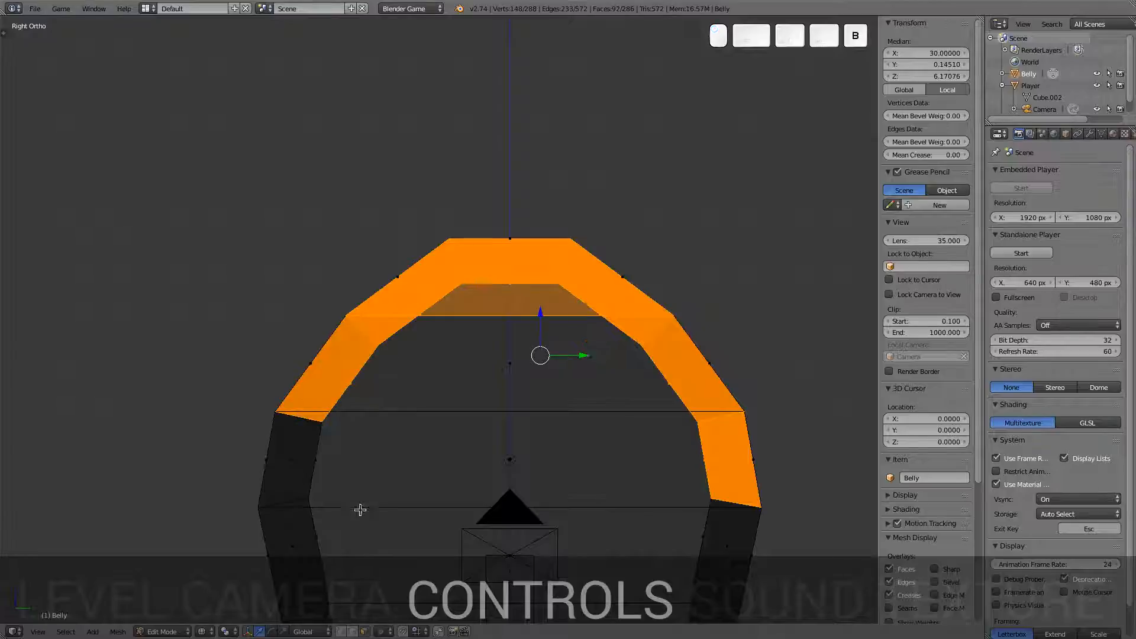
key(b)
drag(359, 507, 285, 452)
Step: Add the rib faces along the tunnel's lower side walls to the selection with box select
shift+middle_drag(355, 525, 343, 309)
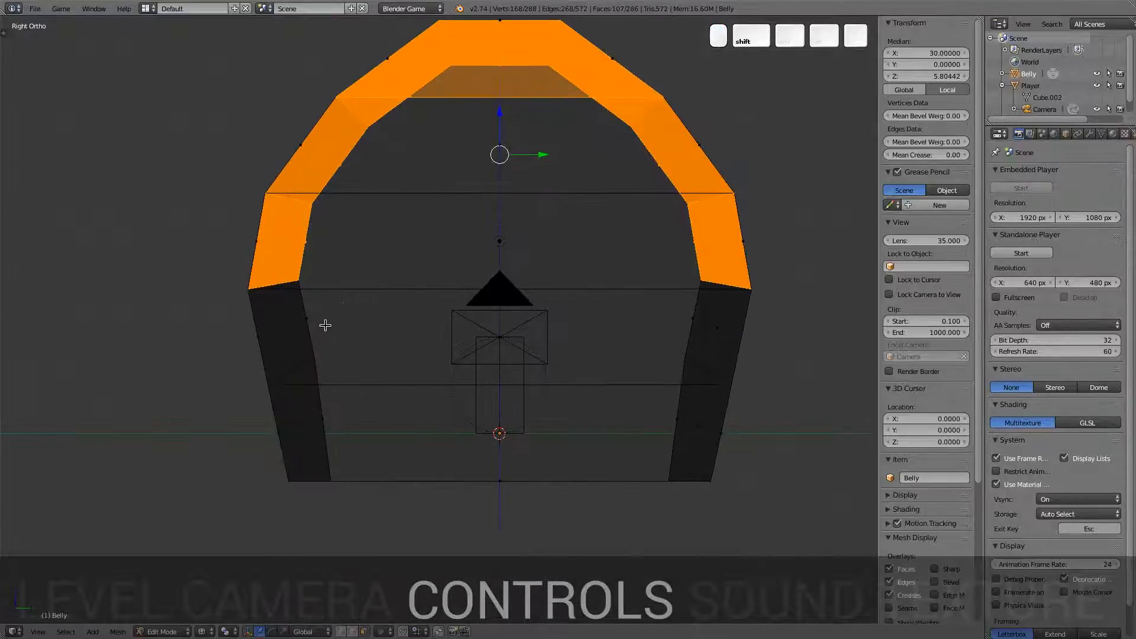
key(b)
drag(327, 306, 279, 337)
key(b)
drag(390, 354, 288, 443)
key(b)
drag(679, 300, 736, 361)
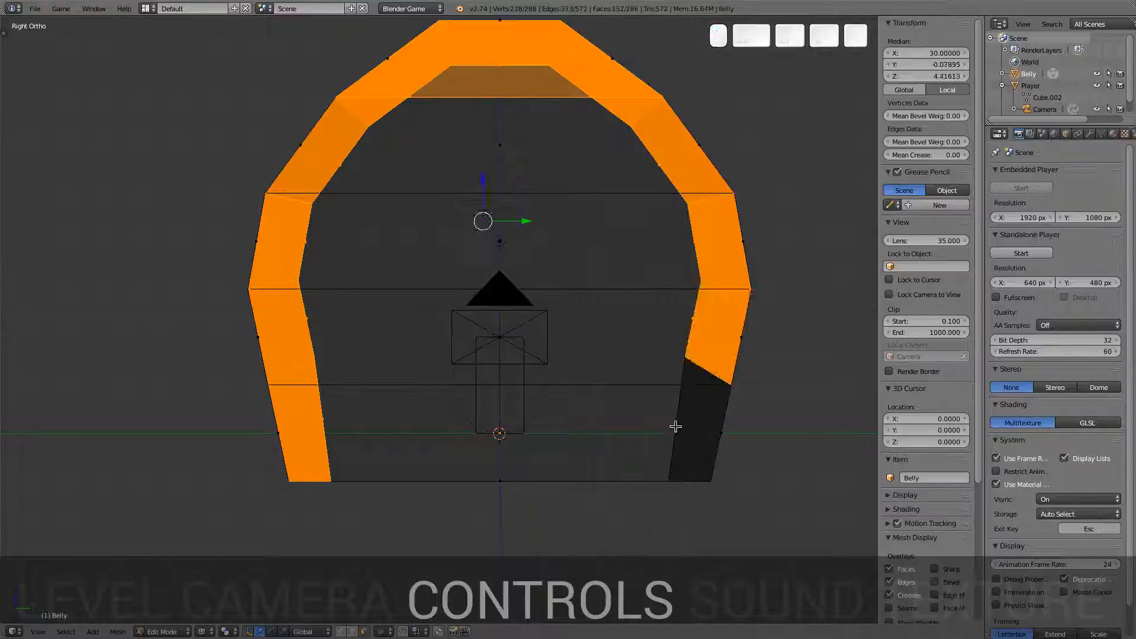
key(b)
drag(657, 368, 705, 444)
Step: Deselect the stray upper faces on the tunnel's two end walls, keeping only the ribs selected
middle_drag(411, 355, 437, 354)
middle_drag(432, 302, 497, 336)
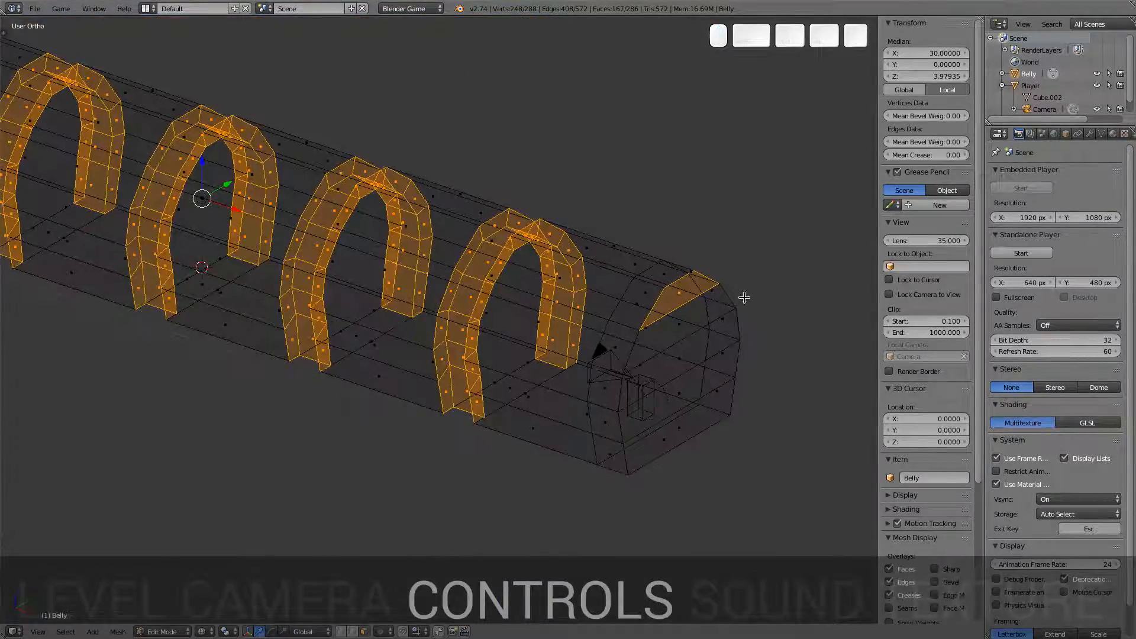
shift+click(682, 293)
shift+middle_drag(298, 223, 592, 310)
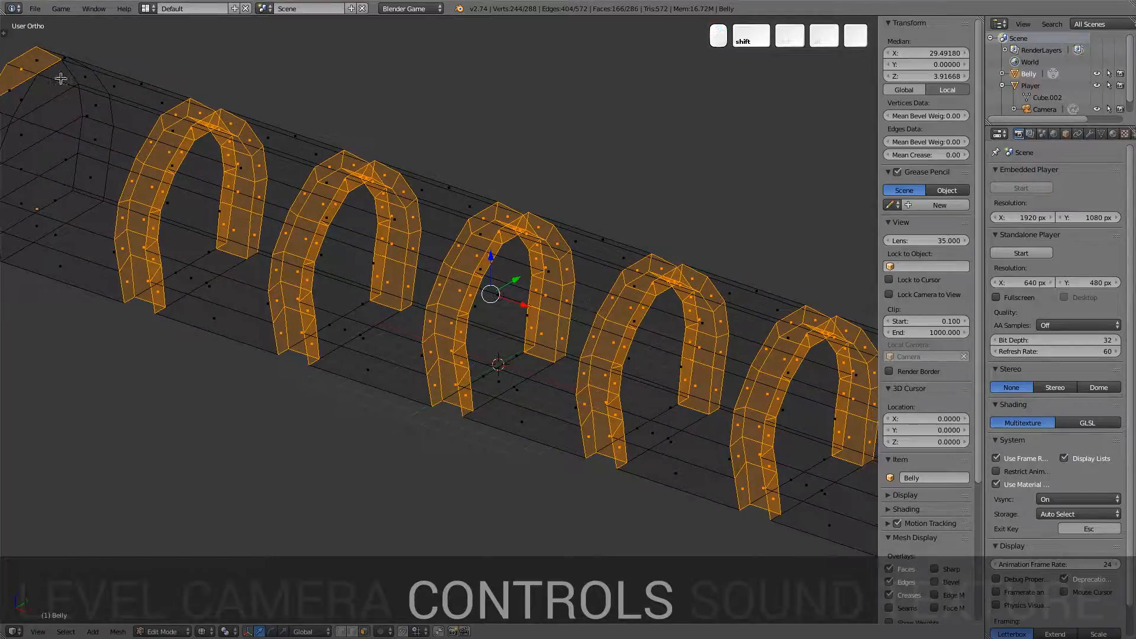
shift+right_click(21, 70)
shift+middle_drag(367, 273, 310, 246)
shift+middle_drag(569, 298, 485, 254)
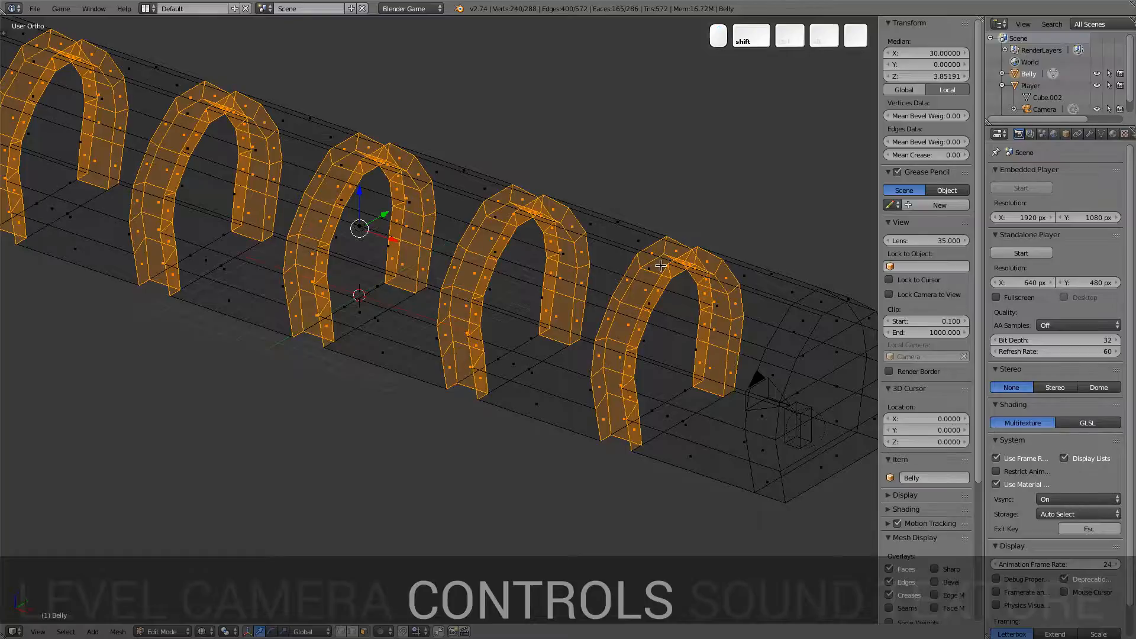
middle_drag(661, 266, 678, 319)
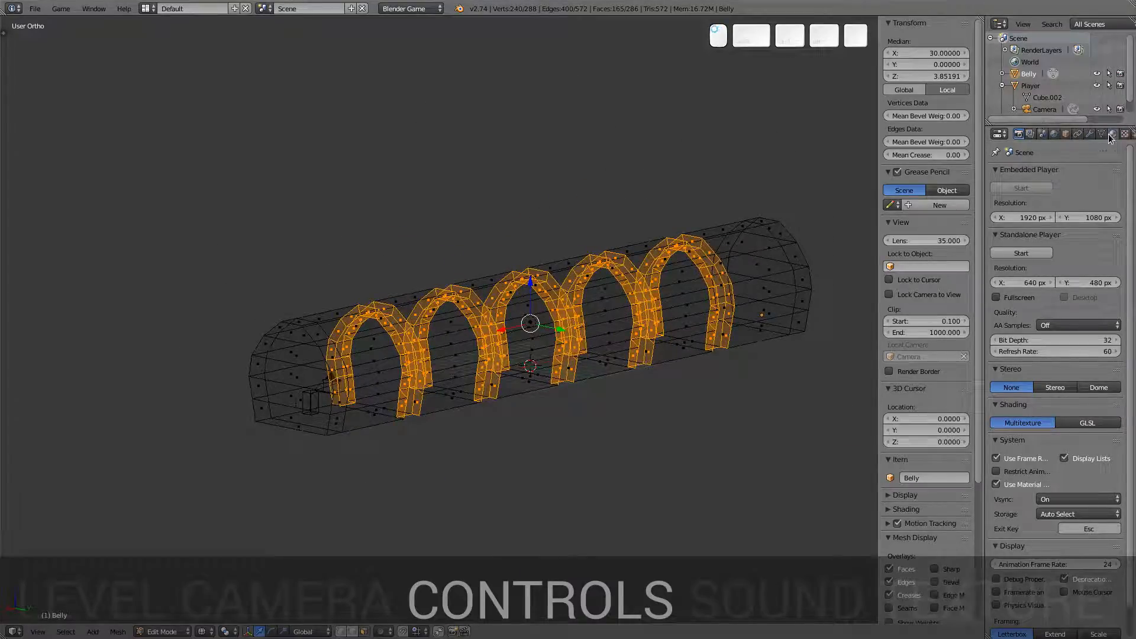
Step: Add a second material slot to Belly with a new material and name it Bone
click(1111, 134)
click(1116, 174)
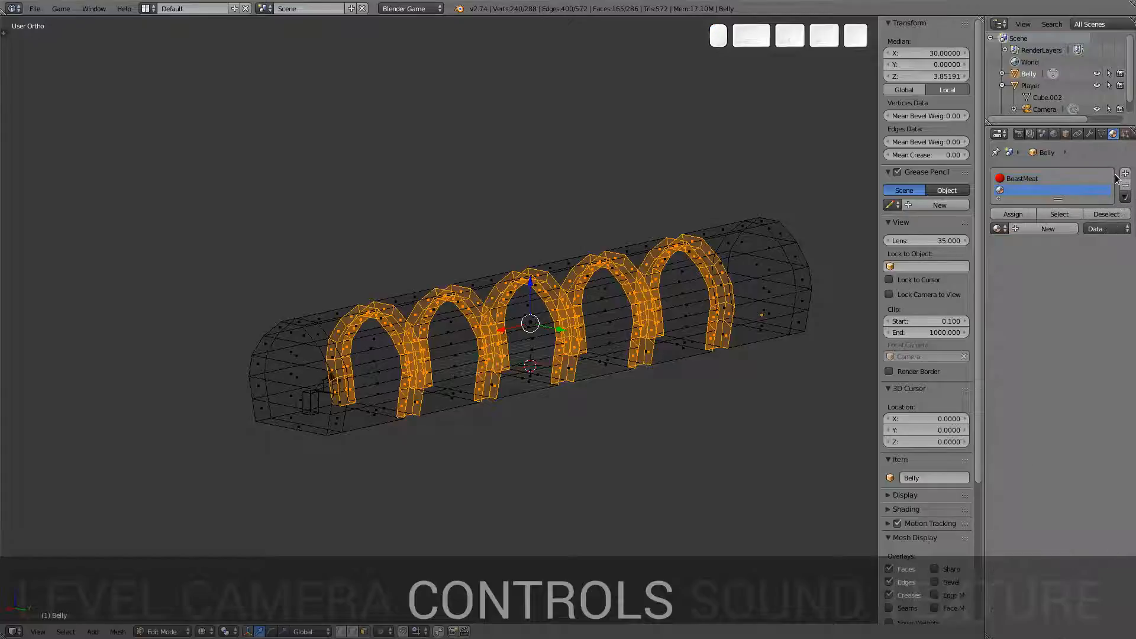
click(1028, 229)
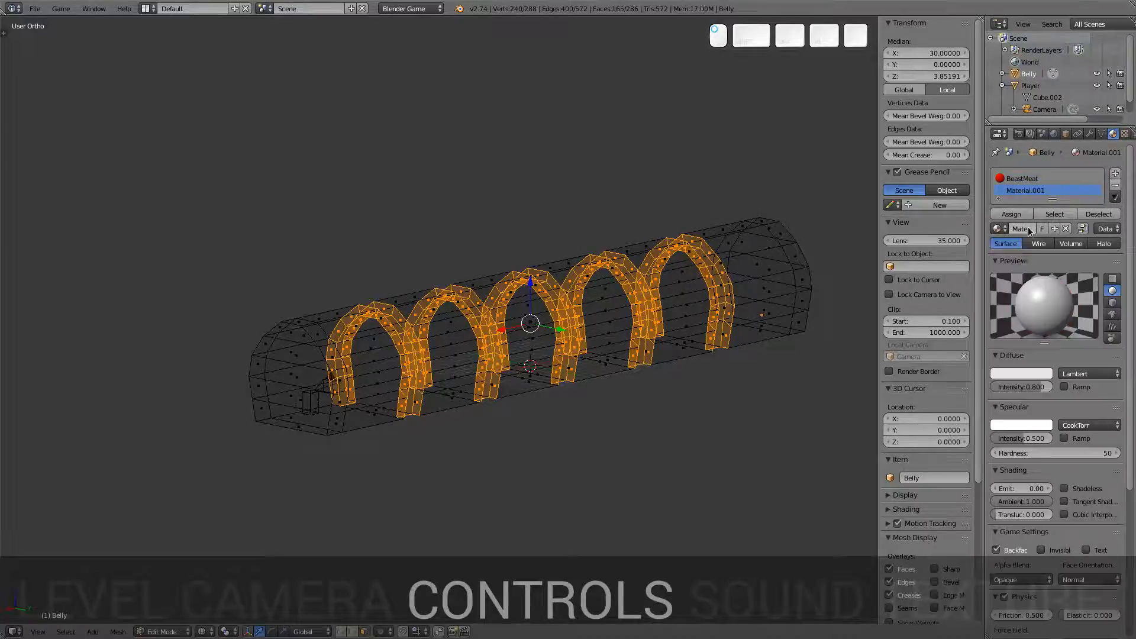
double_click(1034, 190)
text(Bone)
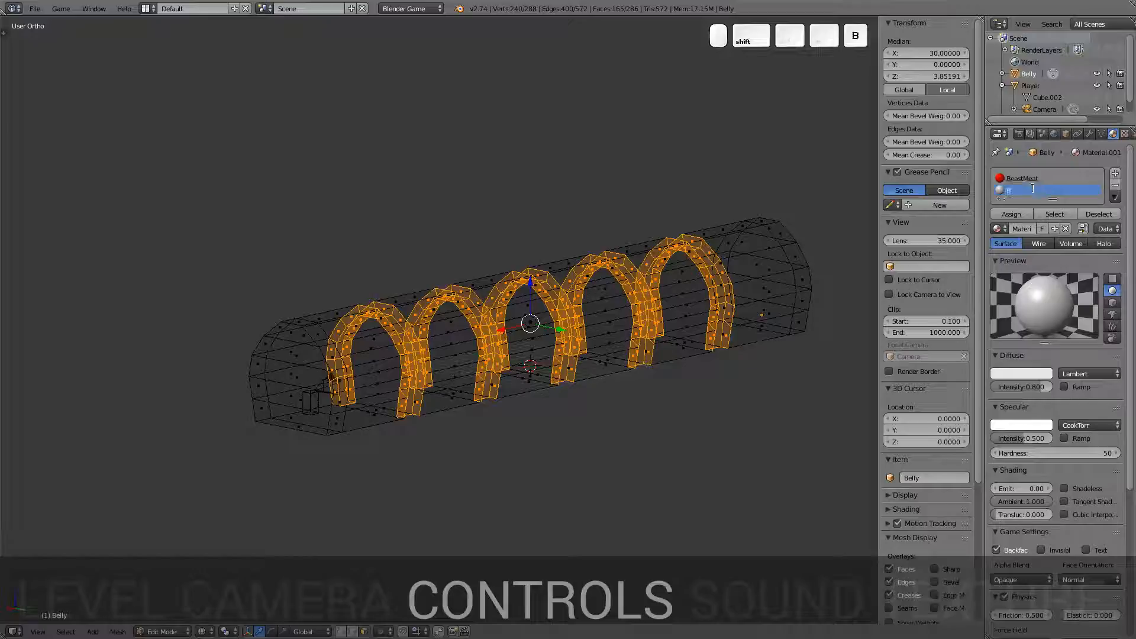
key(Return)
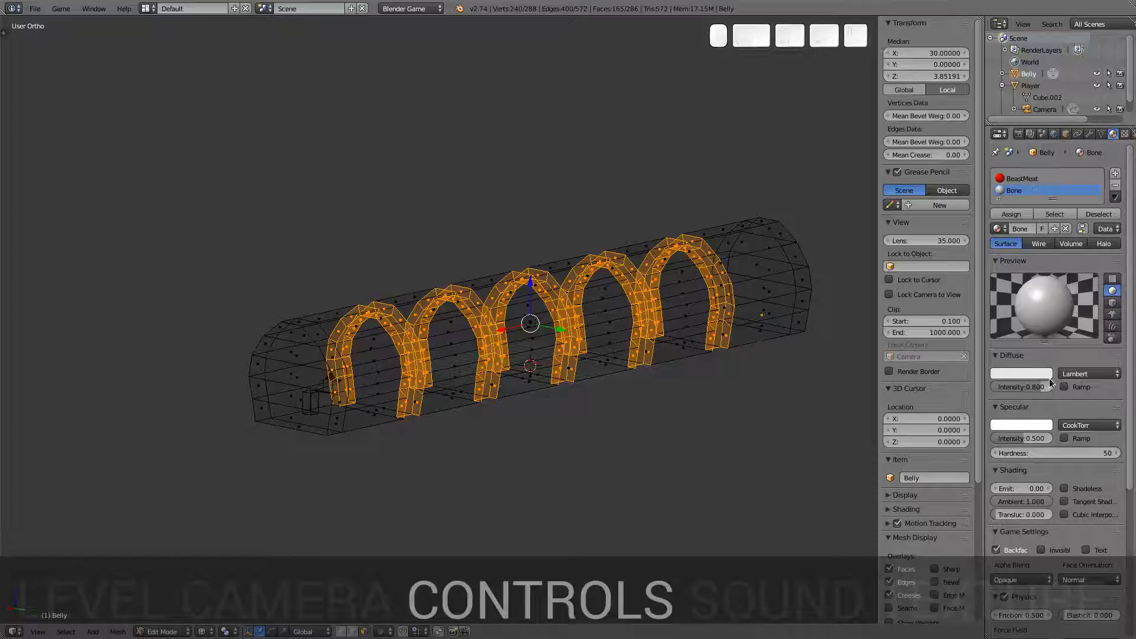
Step: Set the Bone material's diffuse intensity to 1.000 and specular intensity to 0.000, and look through its remaining settings
drag(1030, 438, 957, 440)
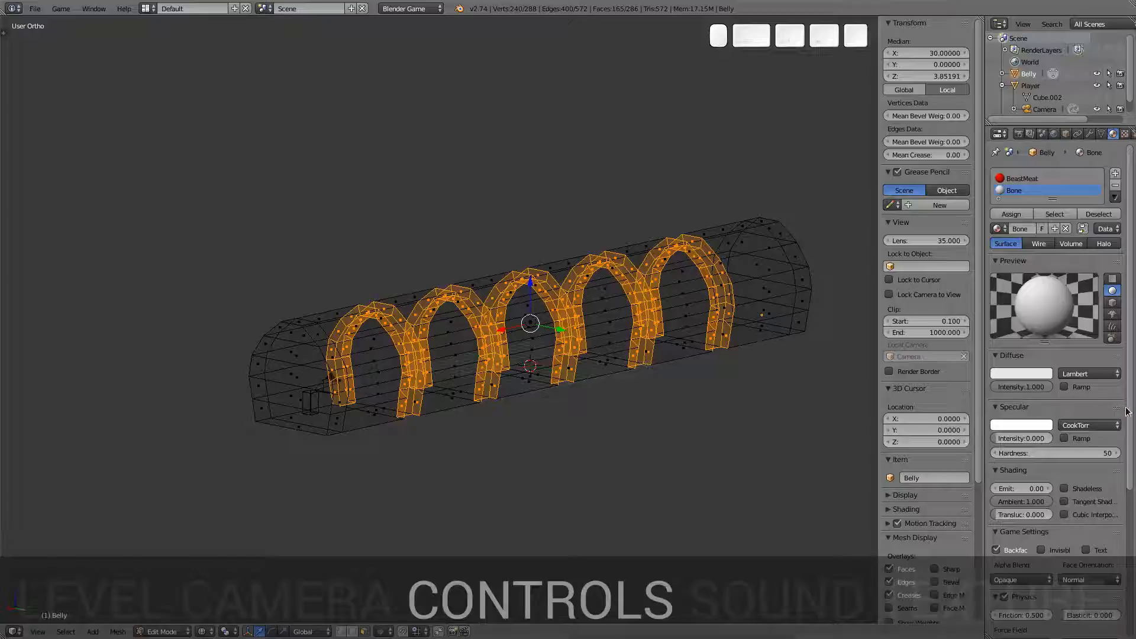
scroll(1127, 411, down, 5)
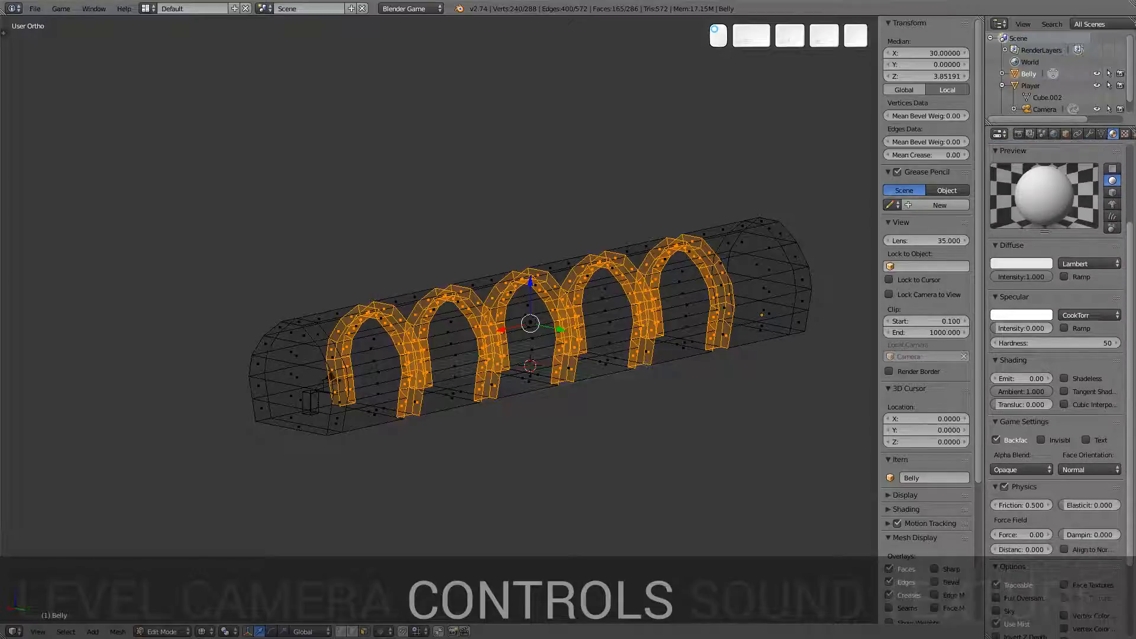
scroll(1109, 568, down, 4)
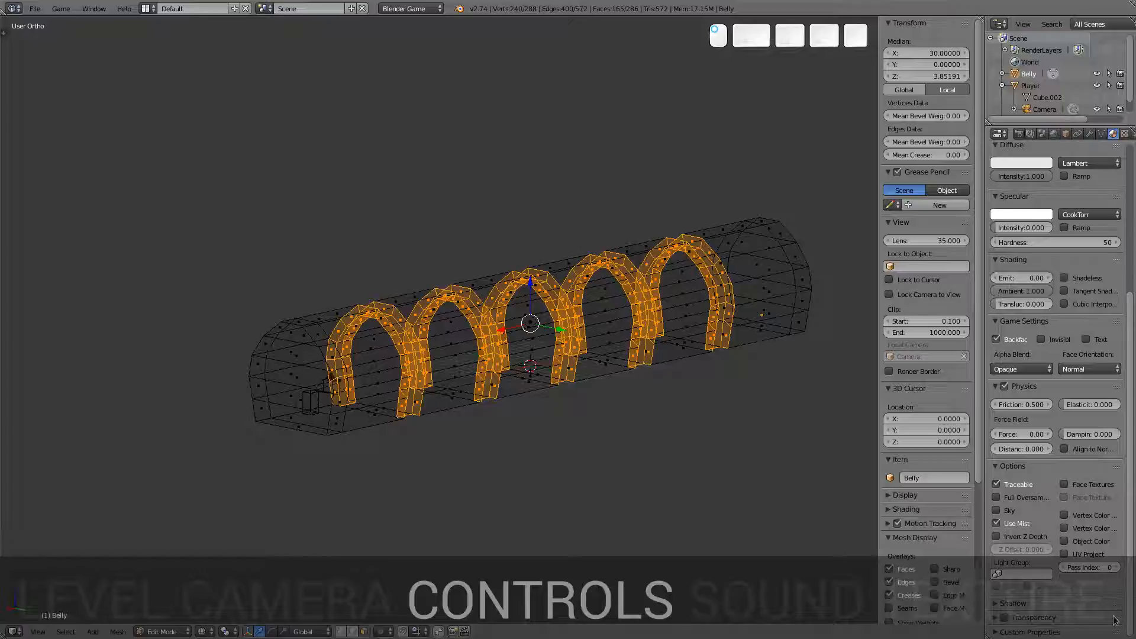
scroll(1106, 415, up, 9)
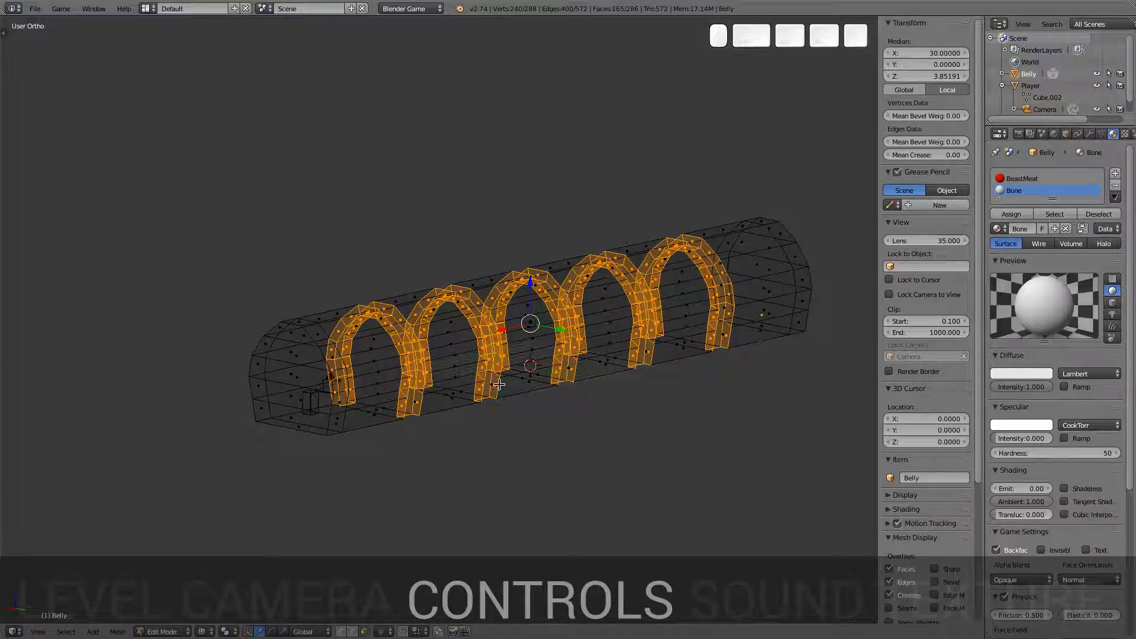
Step: Switch the viewport from wireframe to shaded display, look through the camera, and return Belly to Object Mode
click(211, 633)
click(223, 577)
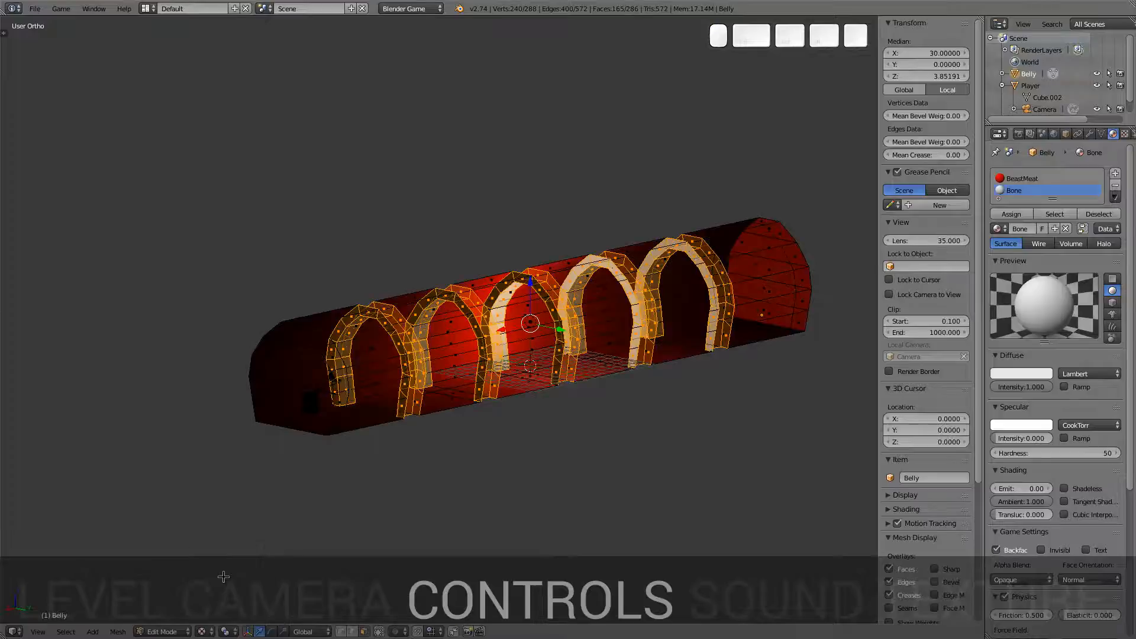
key(KP_0)
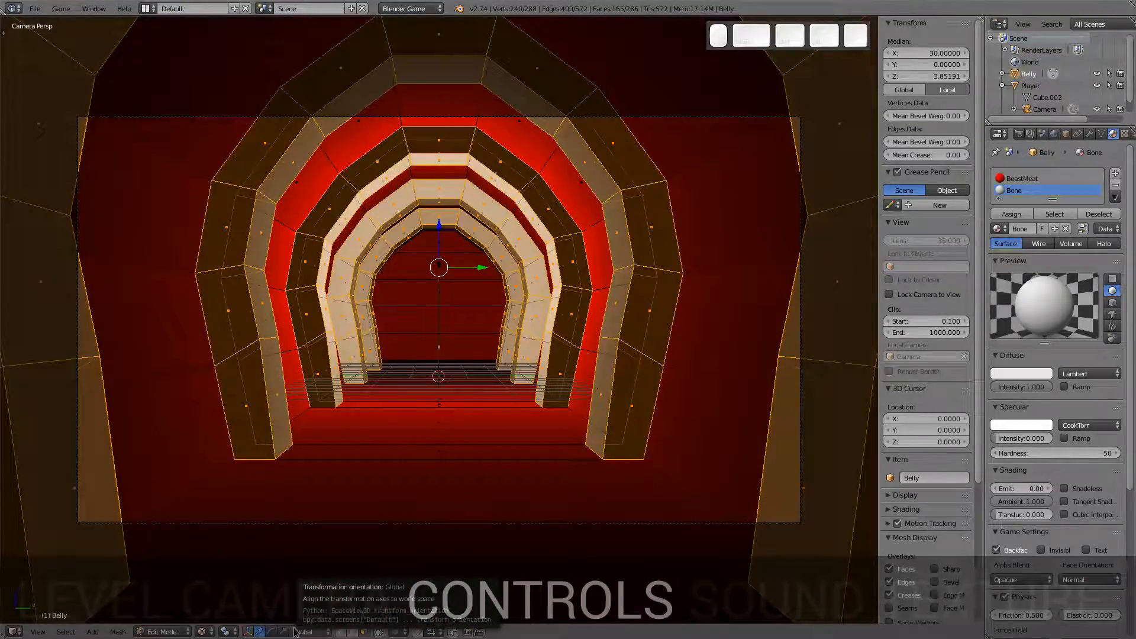
key(Tab)
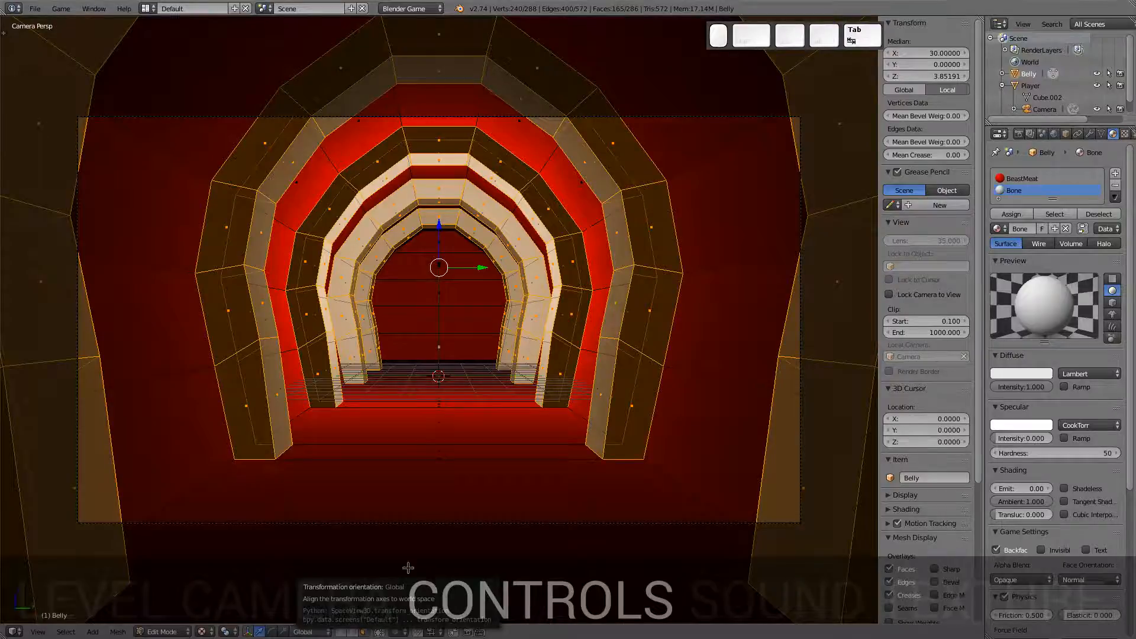
key(Tab)
Step: Test the game by moving the Player forward through the tunnel and turning it both ways
key(p)
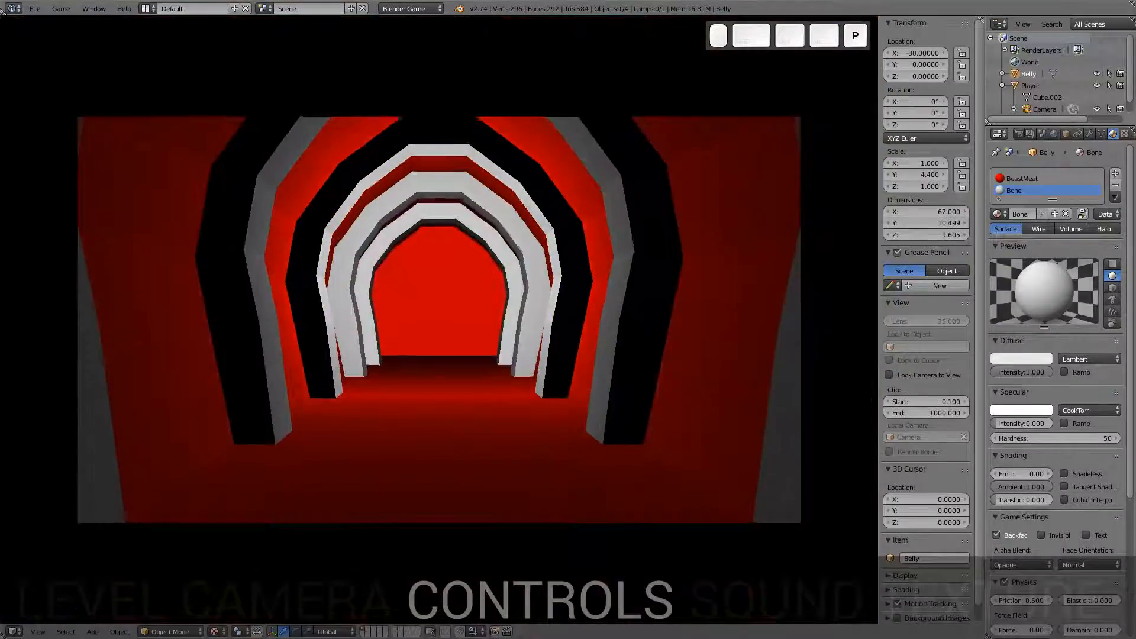
key(w)
key(d)
key(a)
key(w)
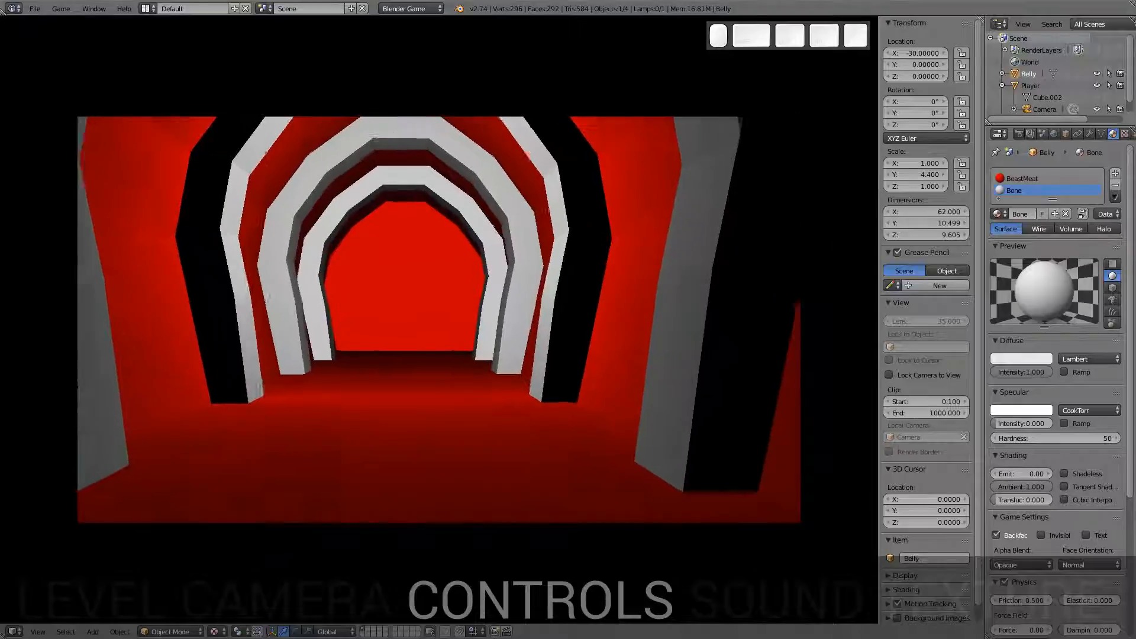
key(d)
key(a)
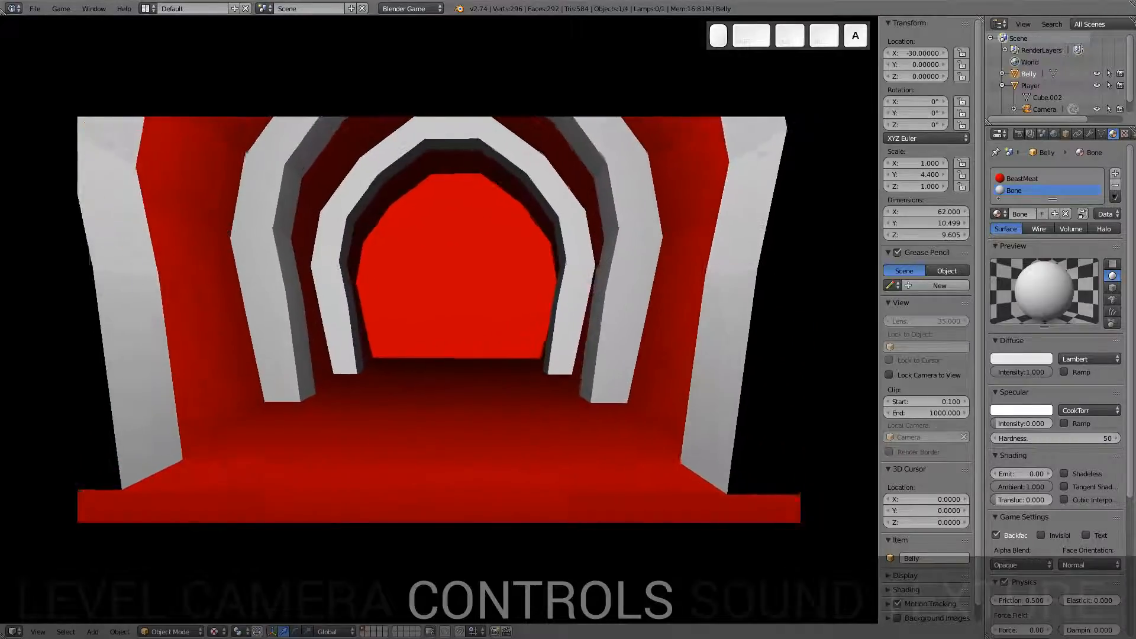
key(Escape)
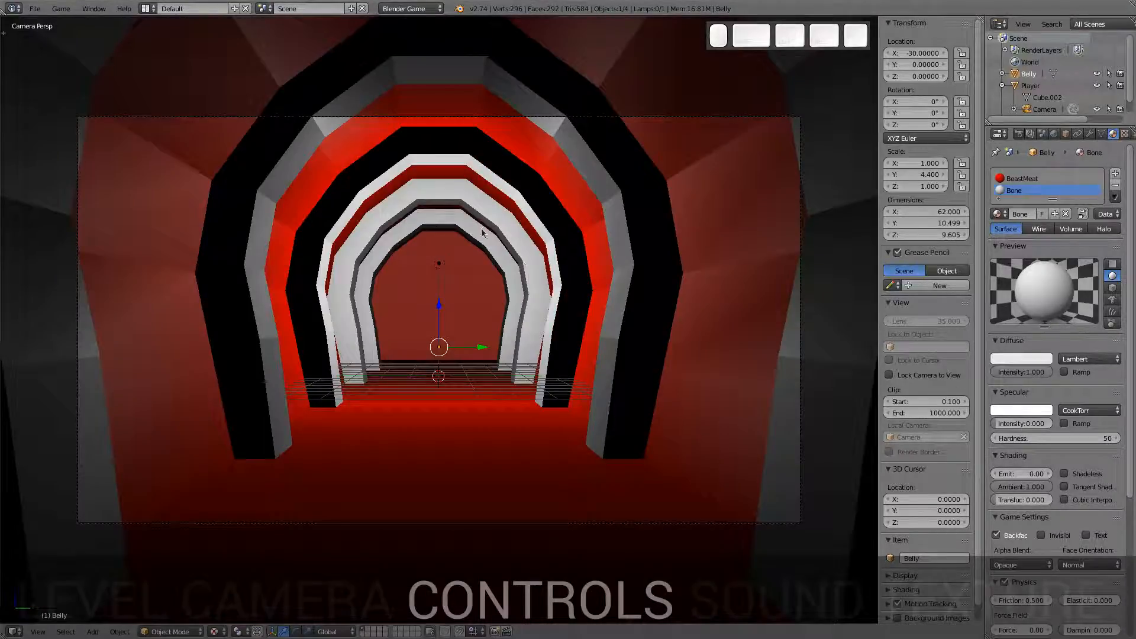
key(shift+space)
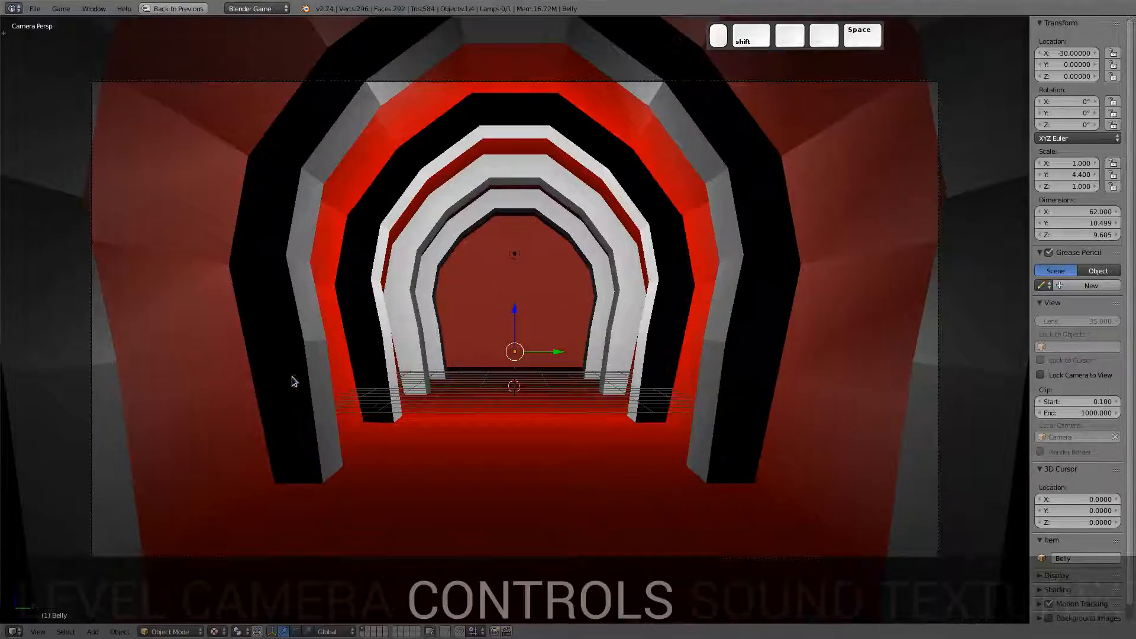
key(shift+space)
key(shift+space)
key(shift+space)
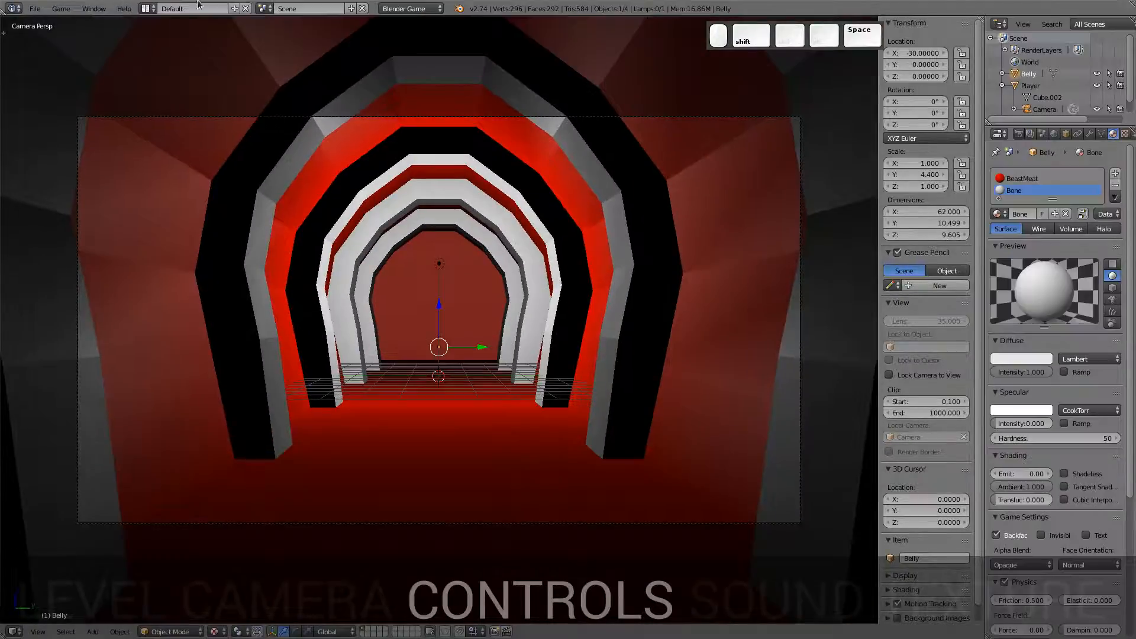
Step: Switch to the Game Logic screen layout and select the Player object to show its logic bricks
click(152, 9)
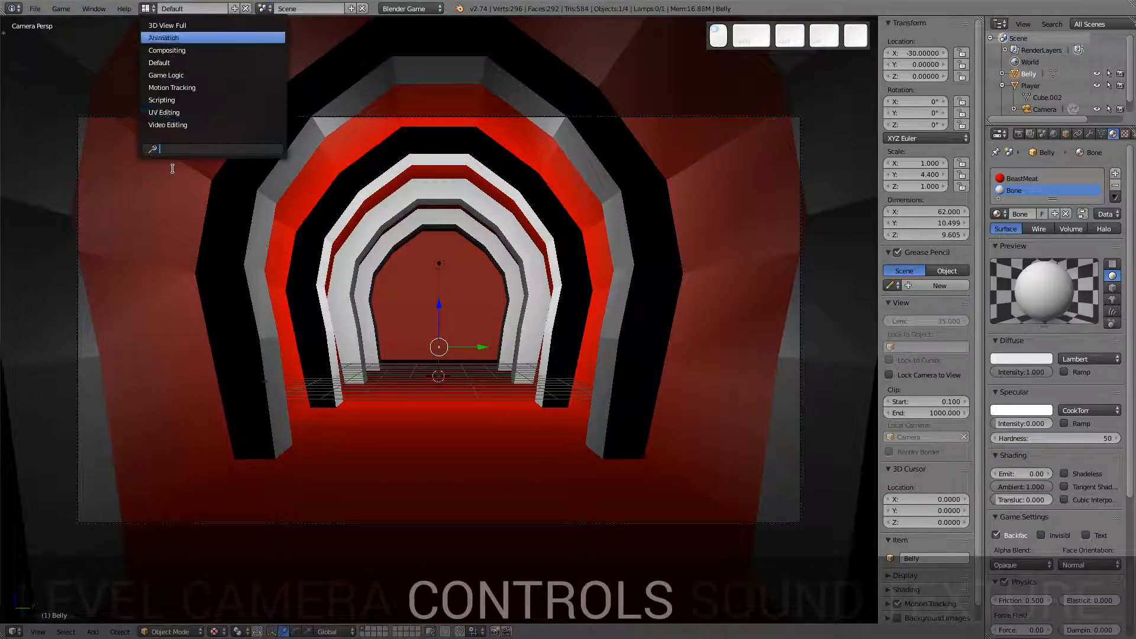
click(183, 76)
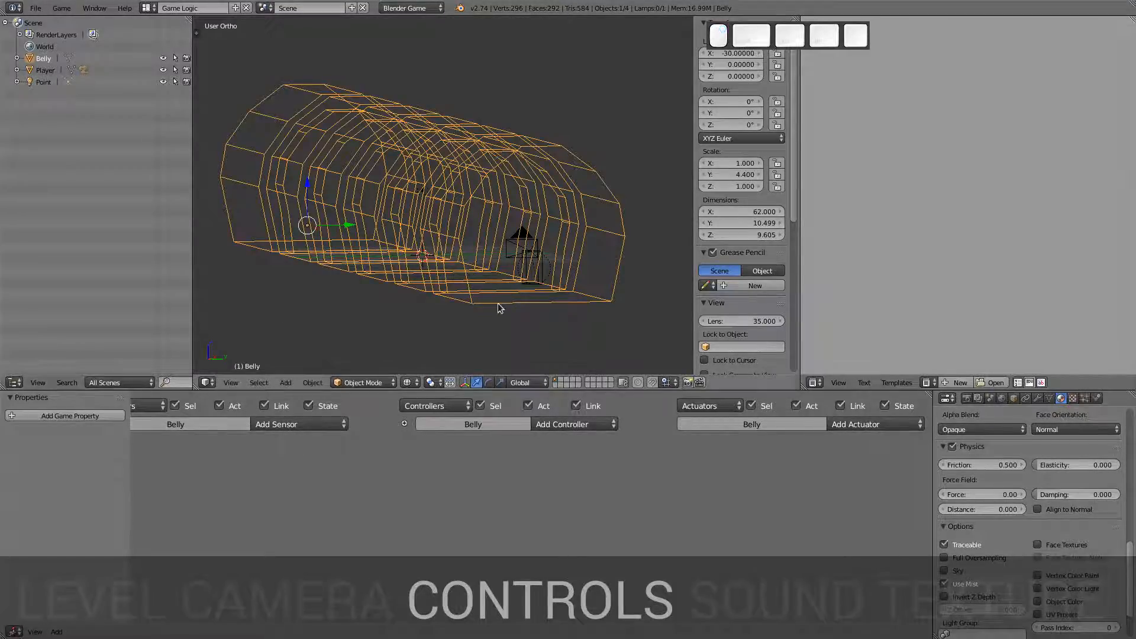
right_click(532, 282)
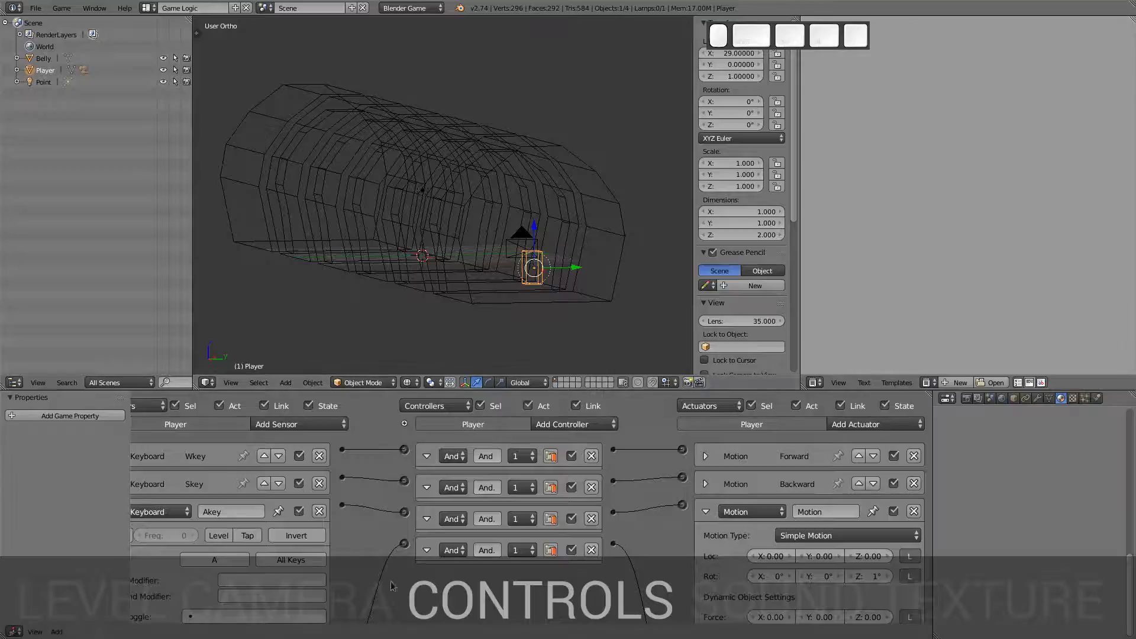
Step: Collapse the Akey and Dkey keyboard sensors and the two turning Motion actuators of the Player
scroll(397, 574, down, 4)
scroll(237, 493, up, 3)
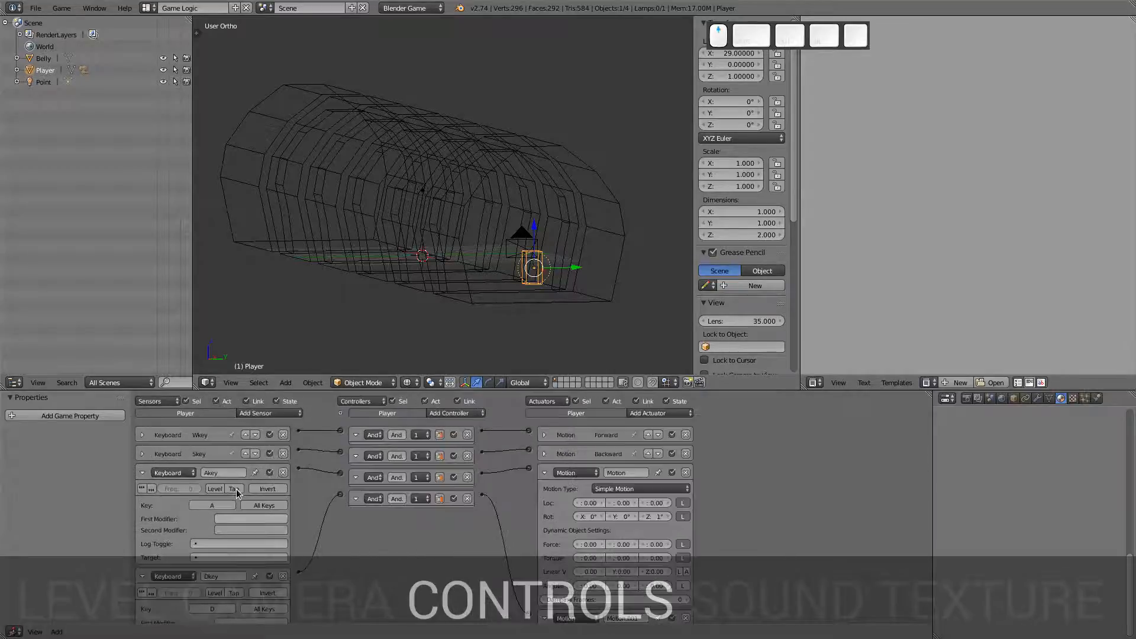
click(146, 502)
click(146, 528)
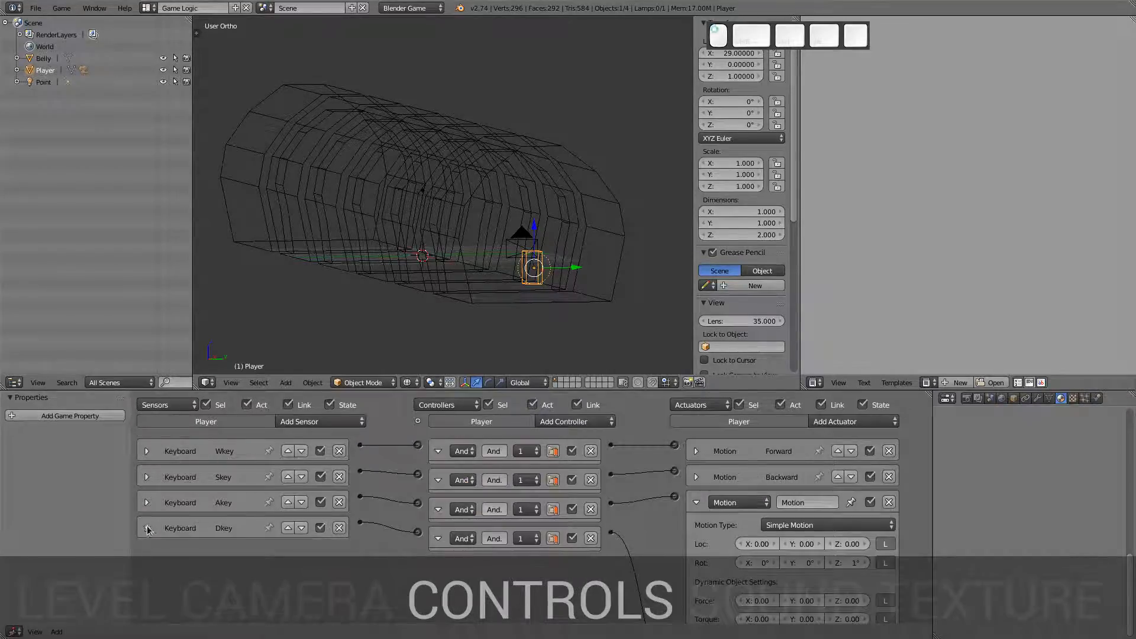
click(696, 503)
click(694, 528)
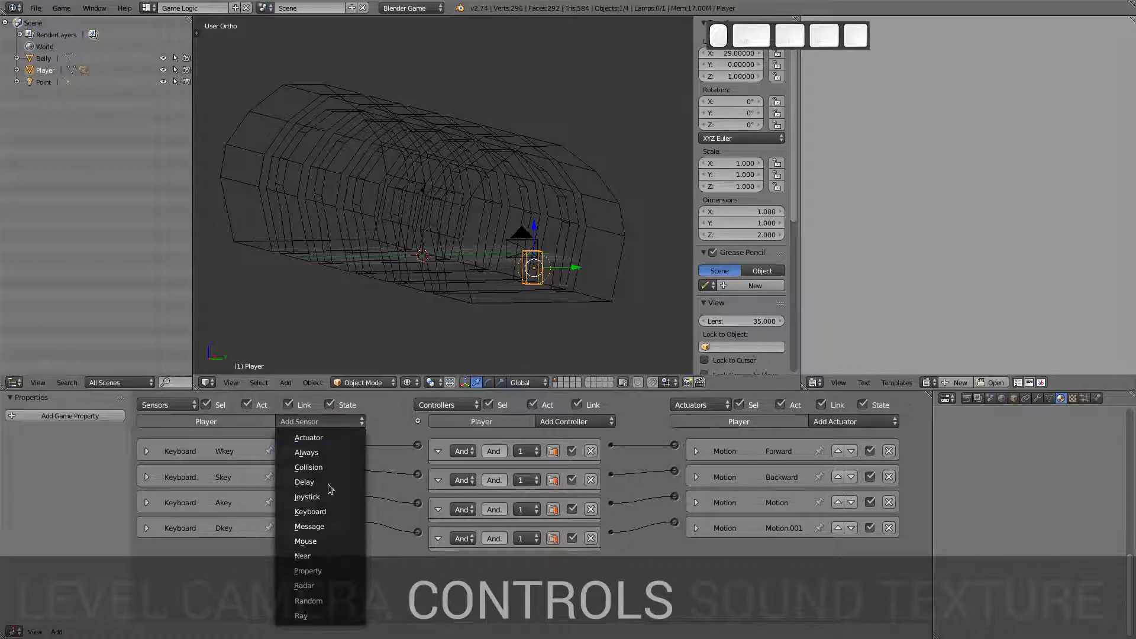
Step: Add a Joystick sensor to the Player and set its event type to Axis
click(314, 498)
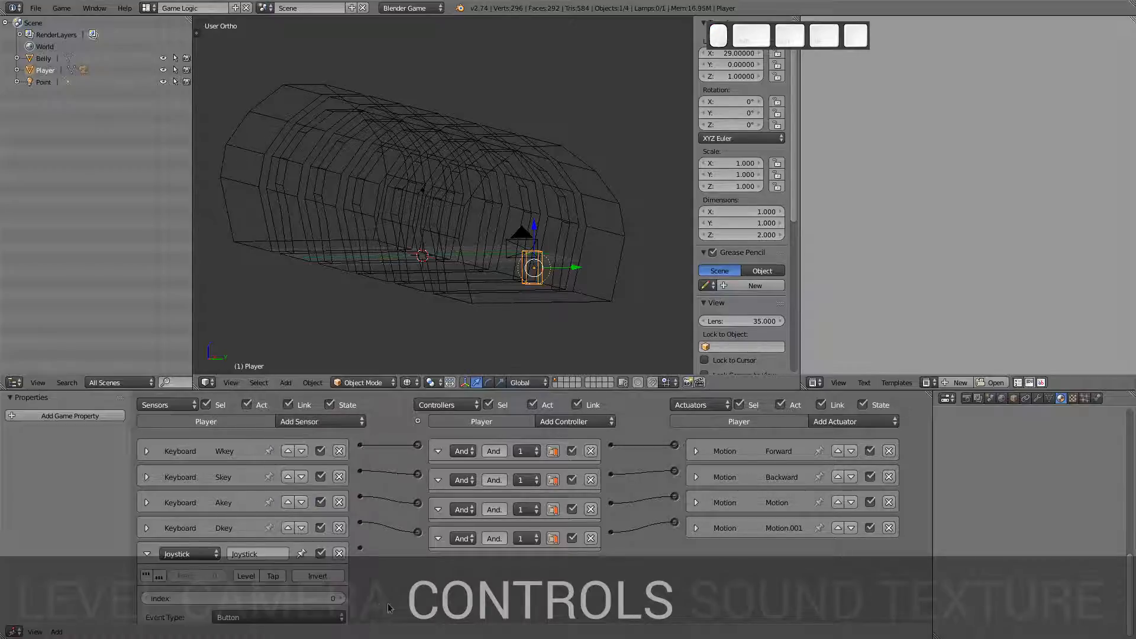
scroll(332, 586, down, 3)
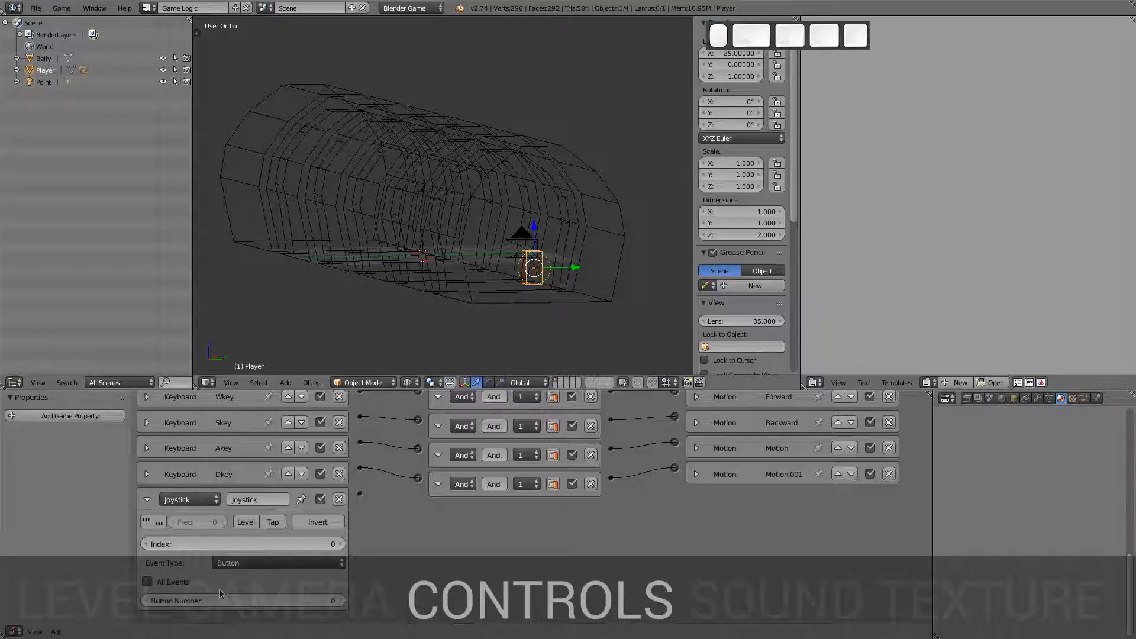
click(277, 562)
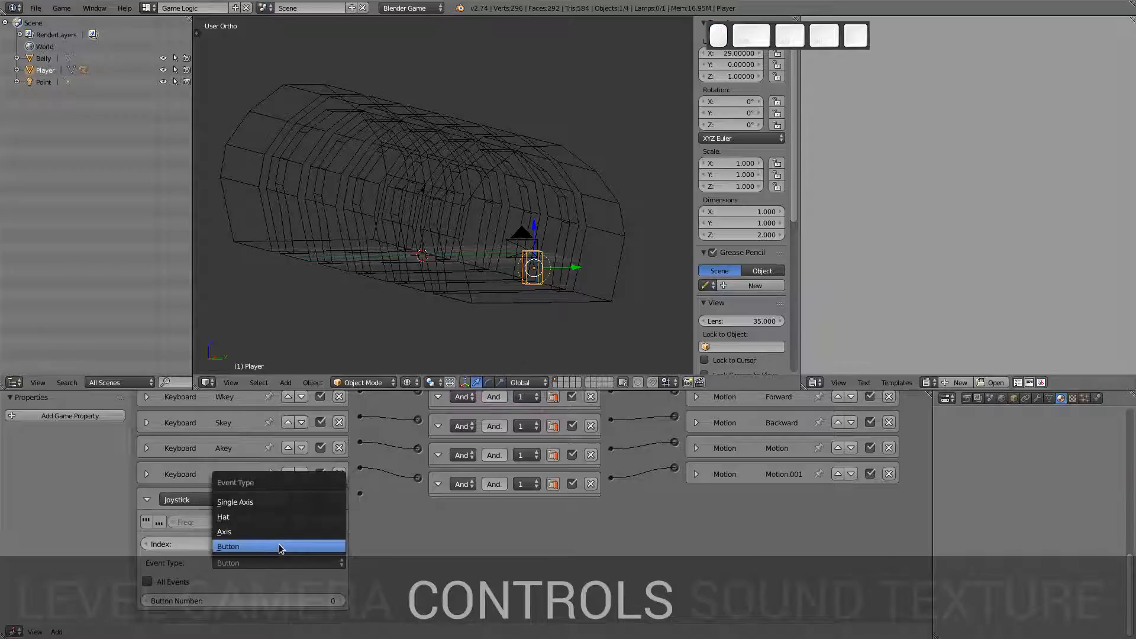
click(268, 531)
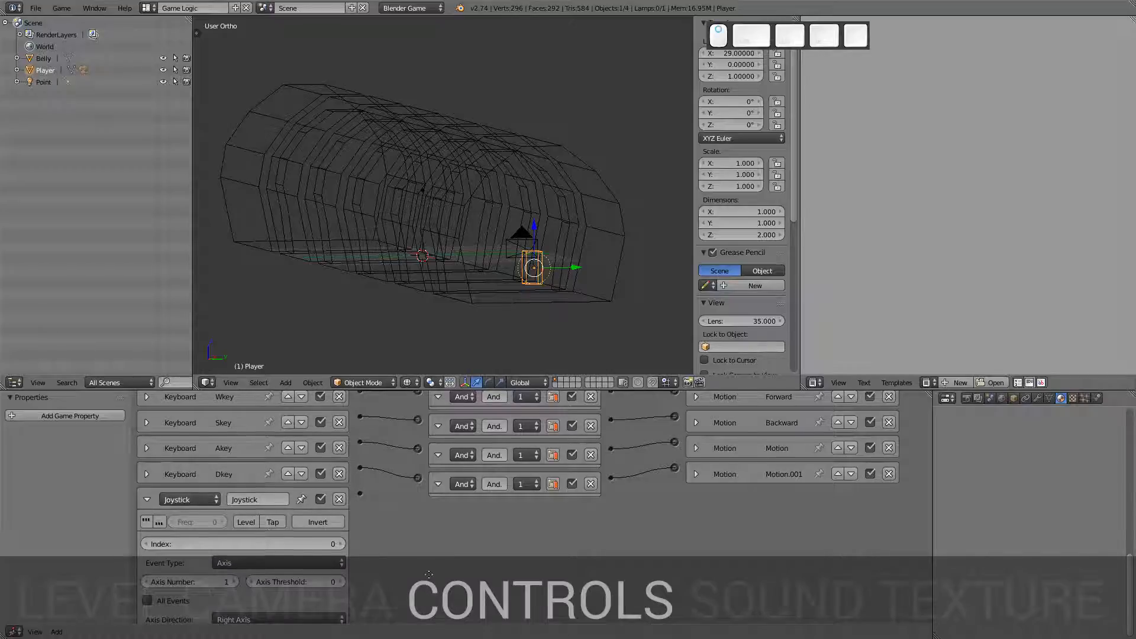
Step: Try axis number 2 with the Down Axis direction on the Joystick sensor
scroll(428, 574, down, 1)
click(235, 563)
click(236, 563)
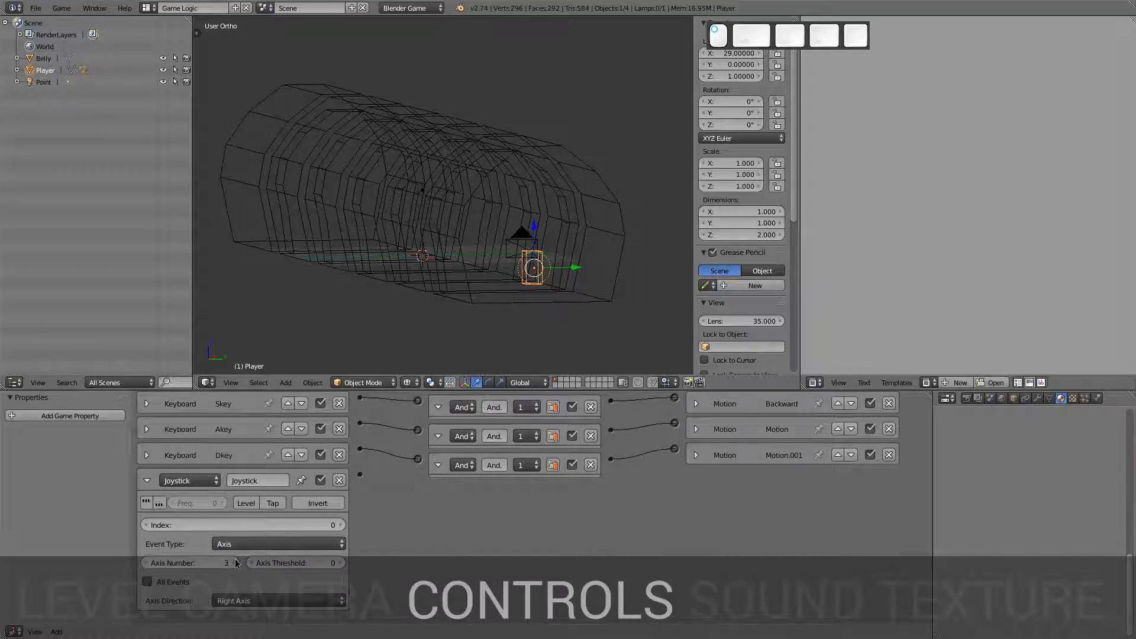
click(146, 563)
click(280, 600)
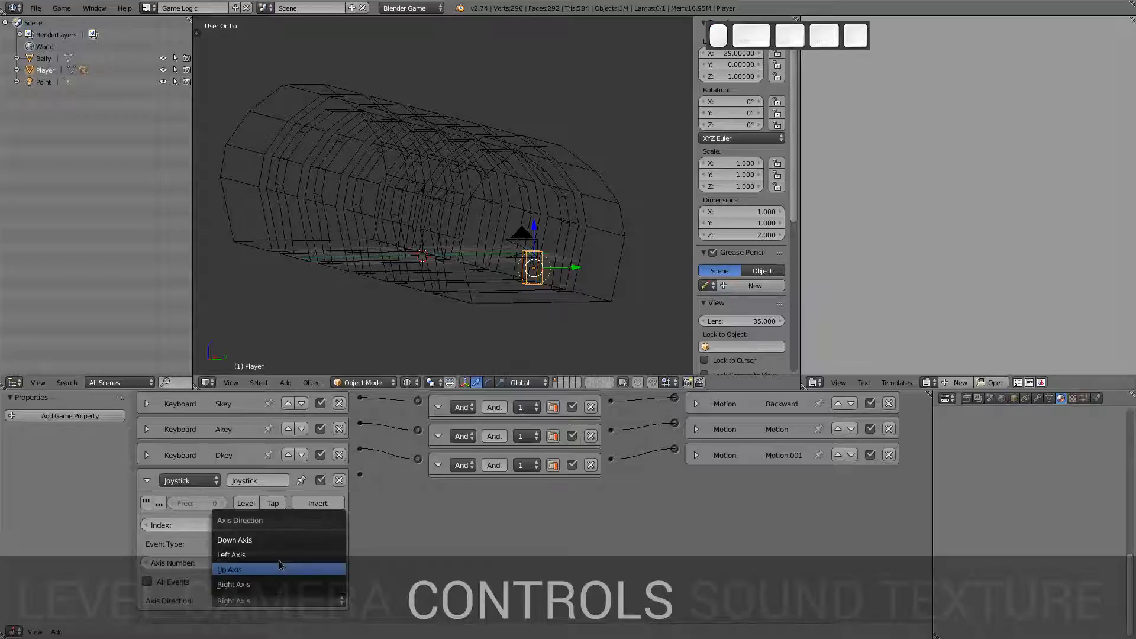
click(282, 541)
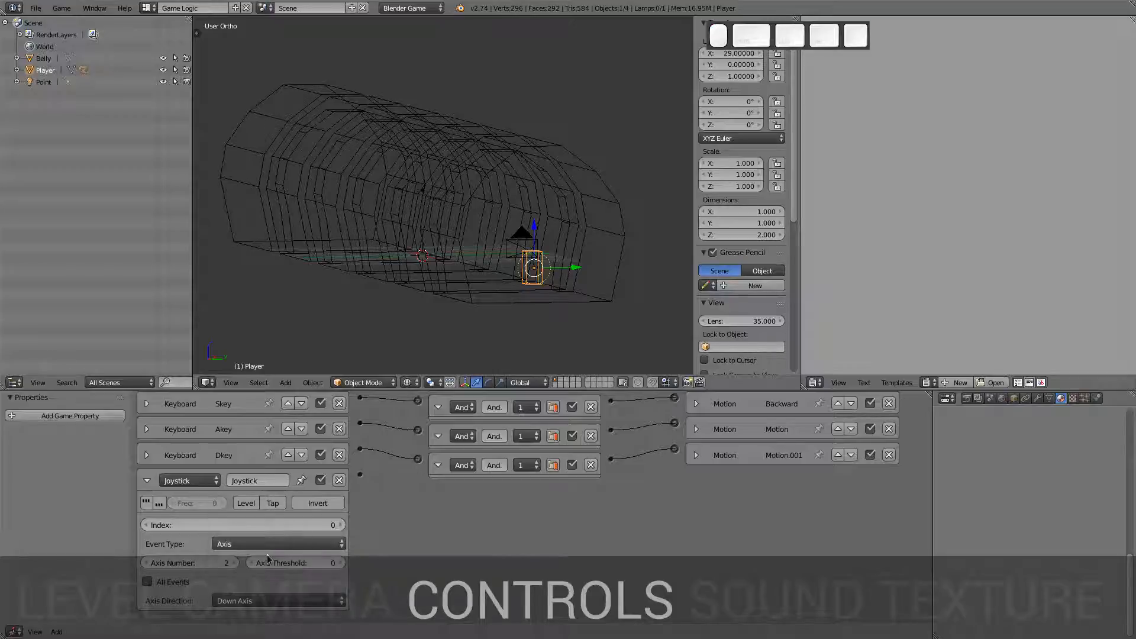
Step: Set the Joystick sensor to axis number 1, direction Left Axis, with an axis threshold of 10000
click(260, 602)
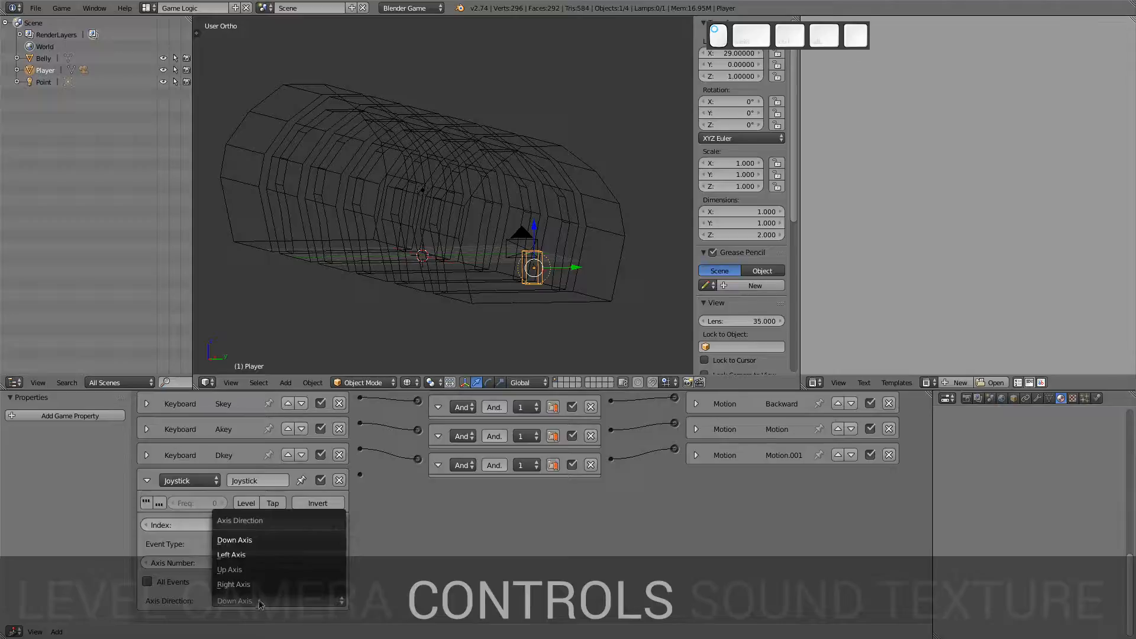
click(261, 555)
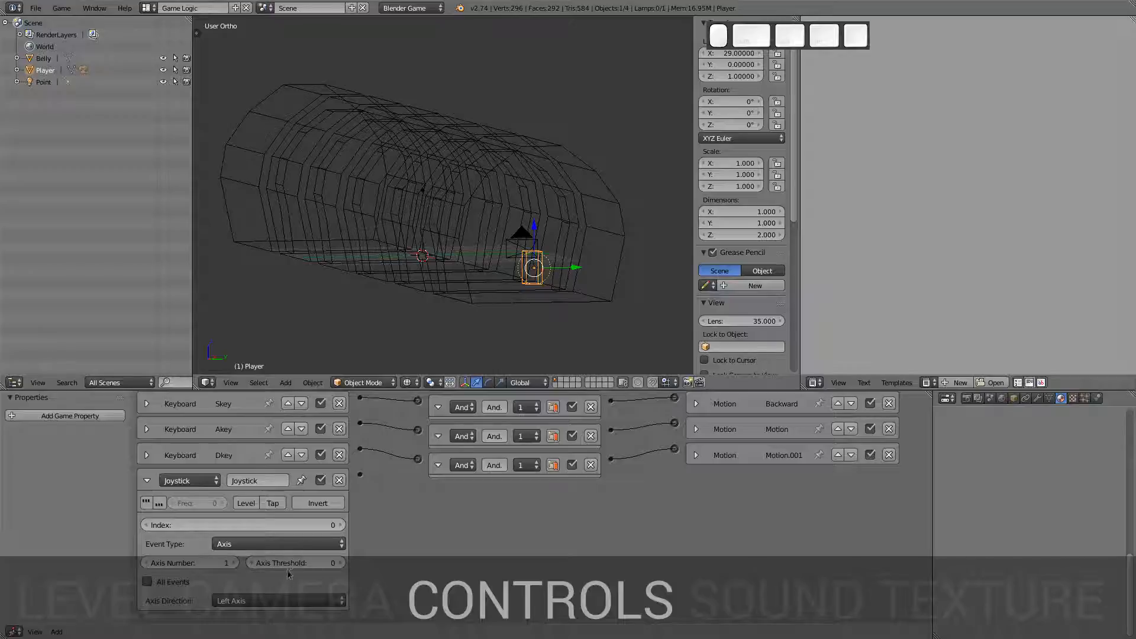
click(314, 563)
key(Return)
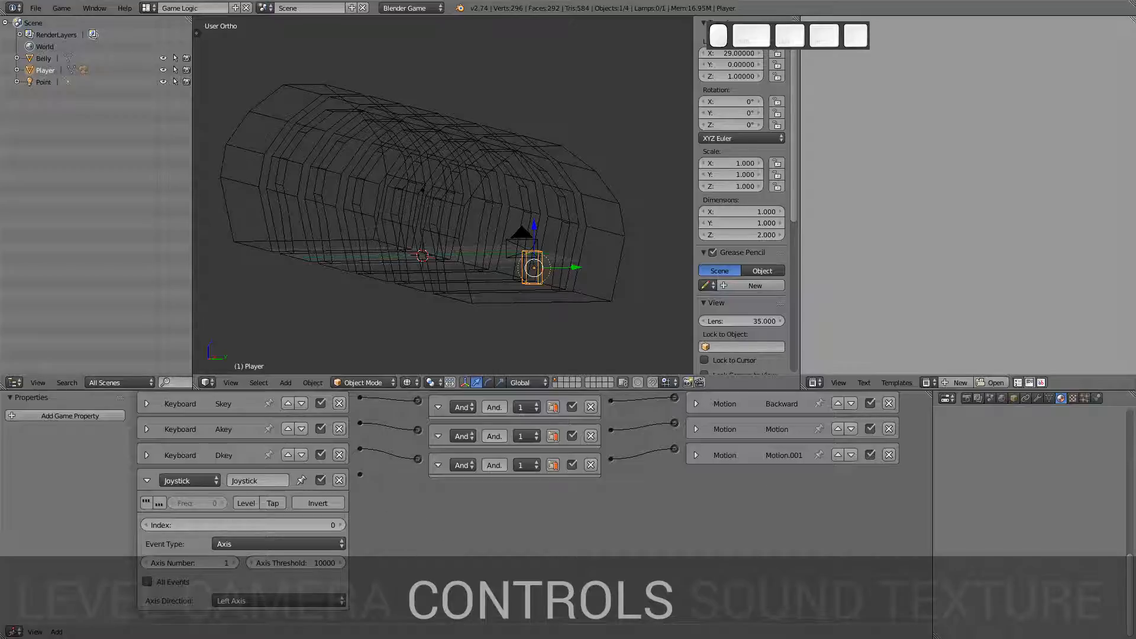
Step: Link the Joystick sensor to the And controller that the Akey sensor already uses
drag(1129, 559, 1129, 422)
scroll(618, 505, up, 3)
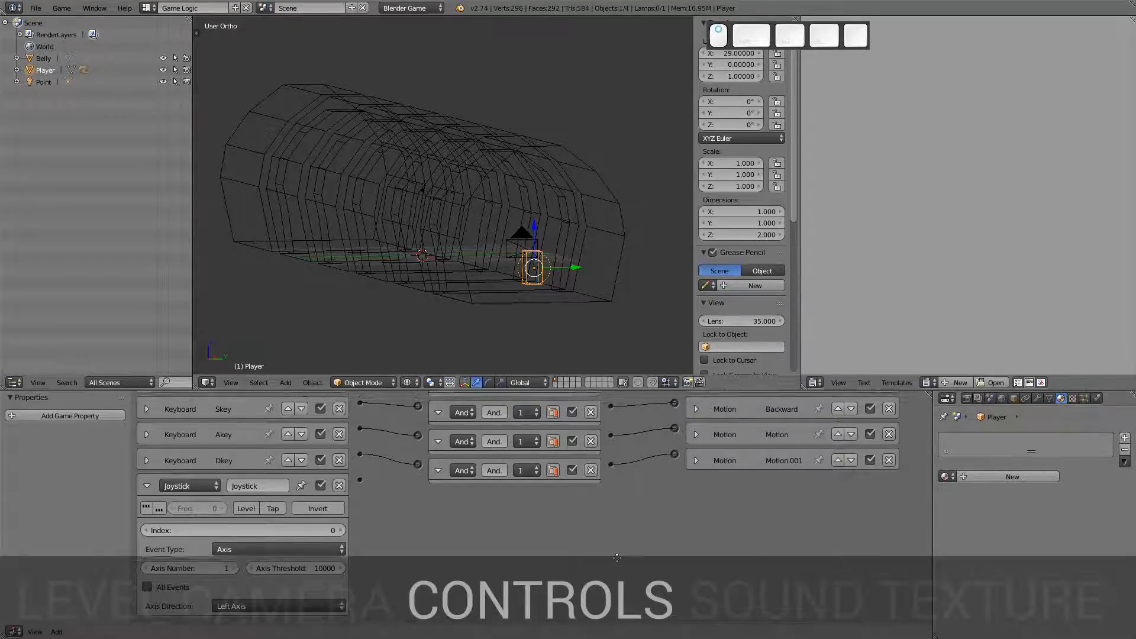
scroll(626, 575, down, 2)
scroll(328, 580, down, 1)
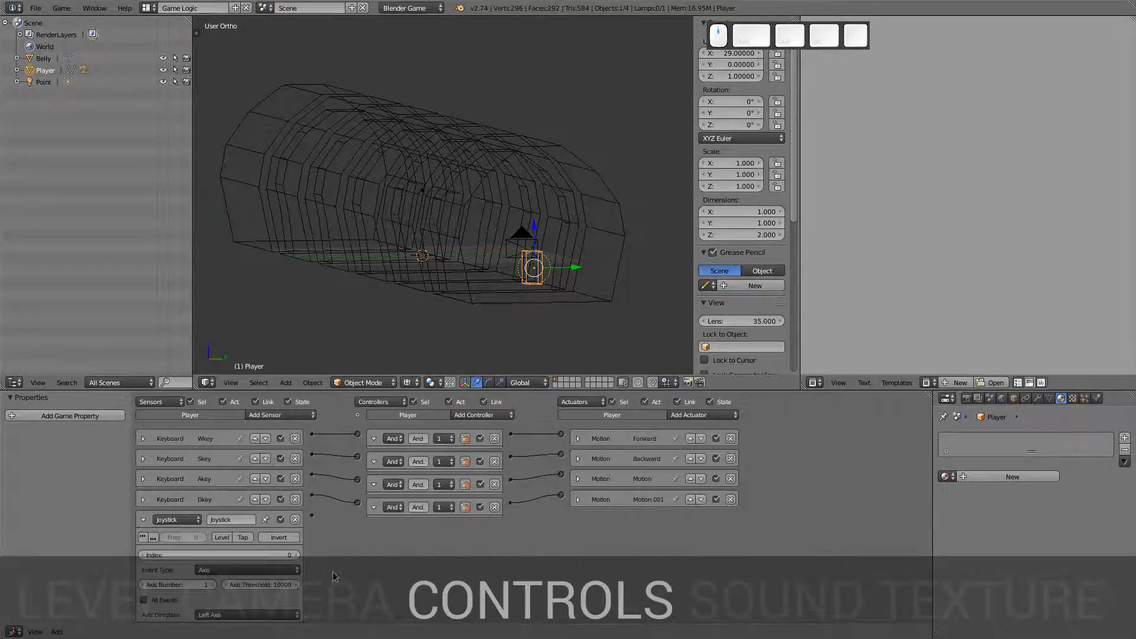
scroll(324, 561, up, 2)
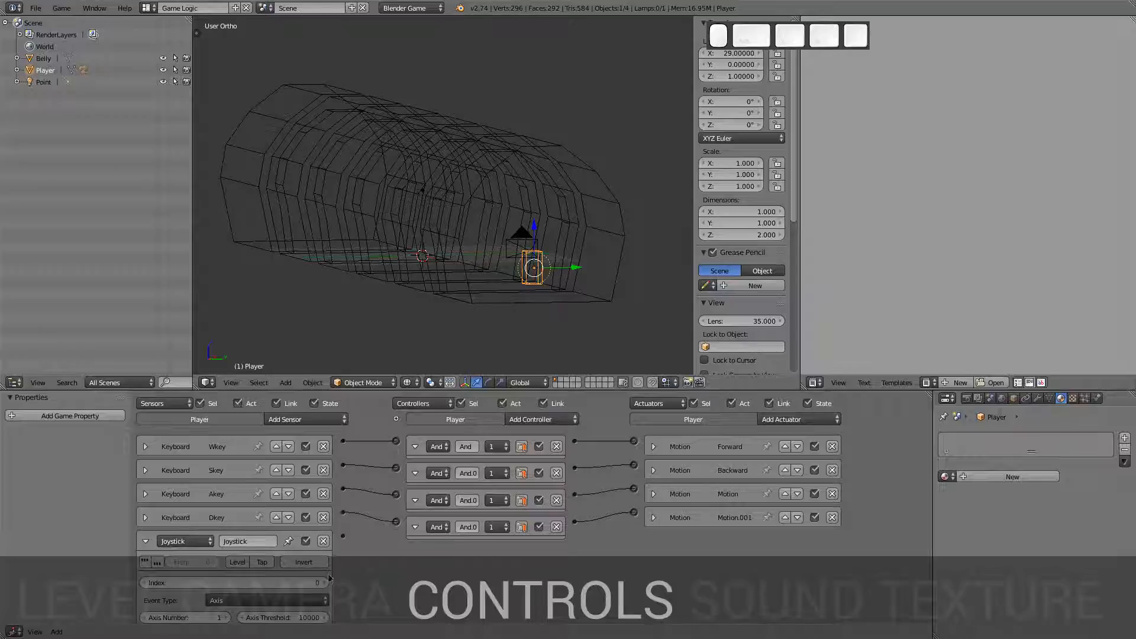
scroll(370, 573, down, 1)
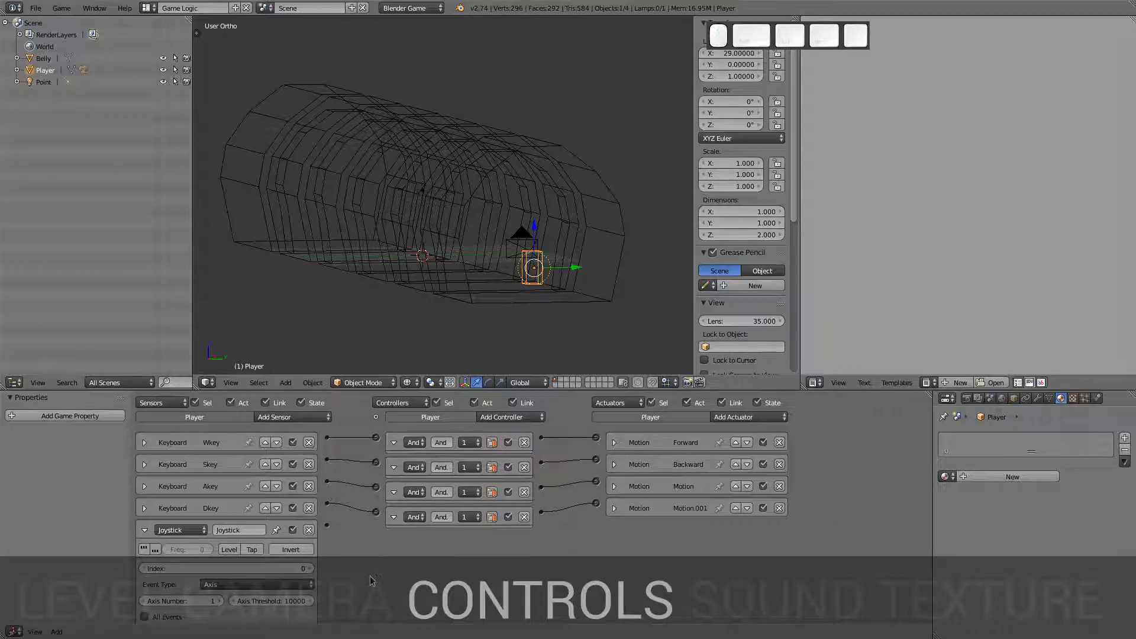
scroll(349, 539, up, 2)
drag(360, 548, 417, 504)
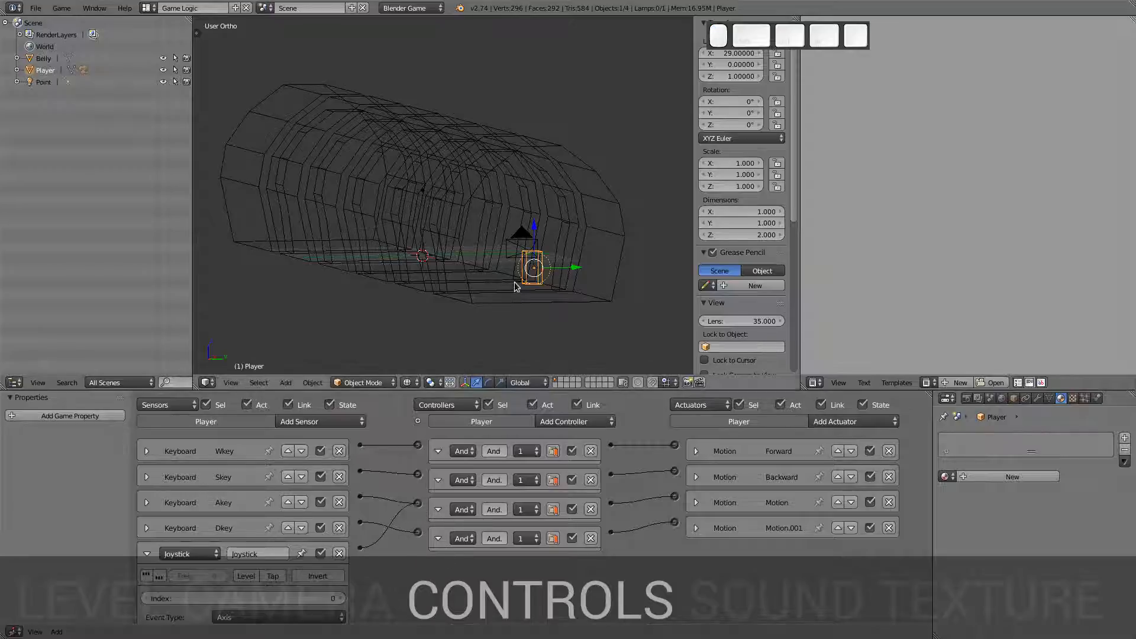
Step: Test the game from the camera view by turning the Player with the A key
key(KP_0)
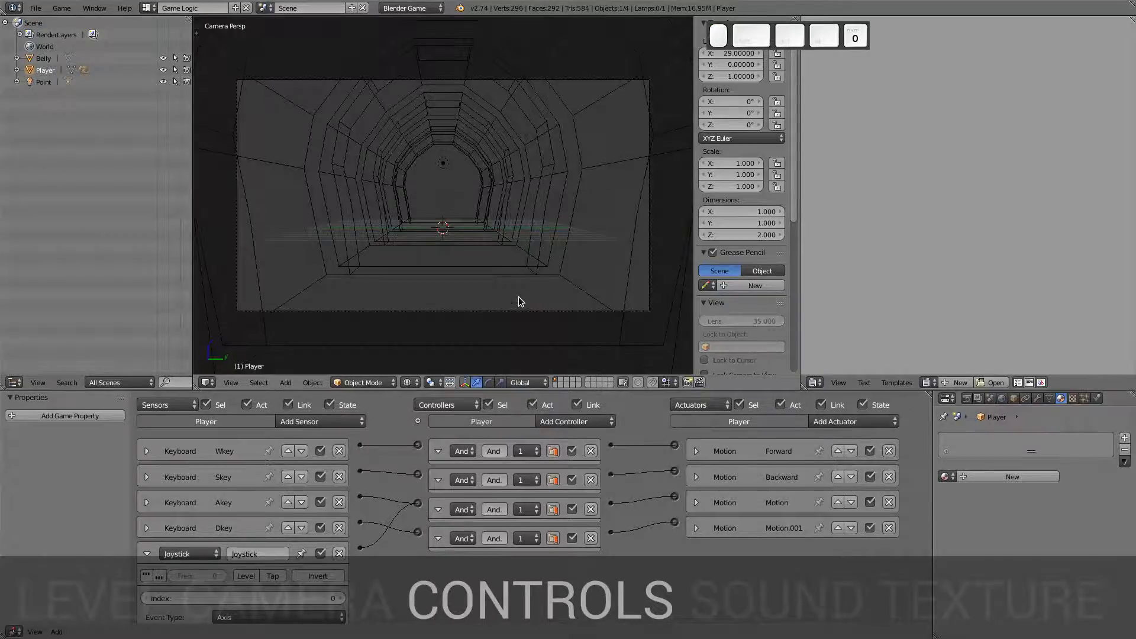
key(p)
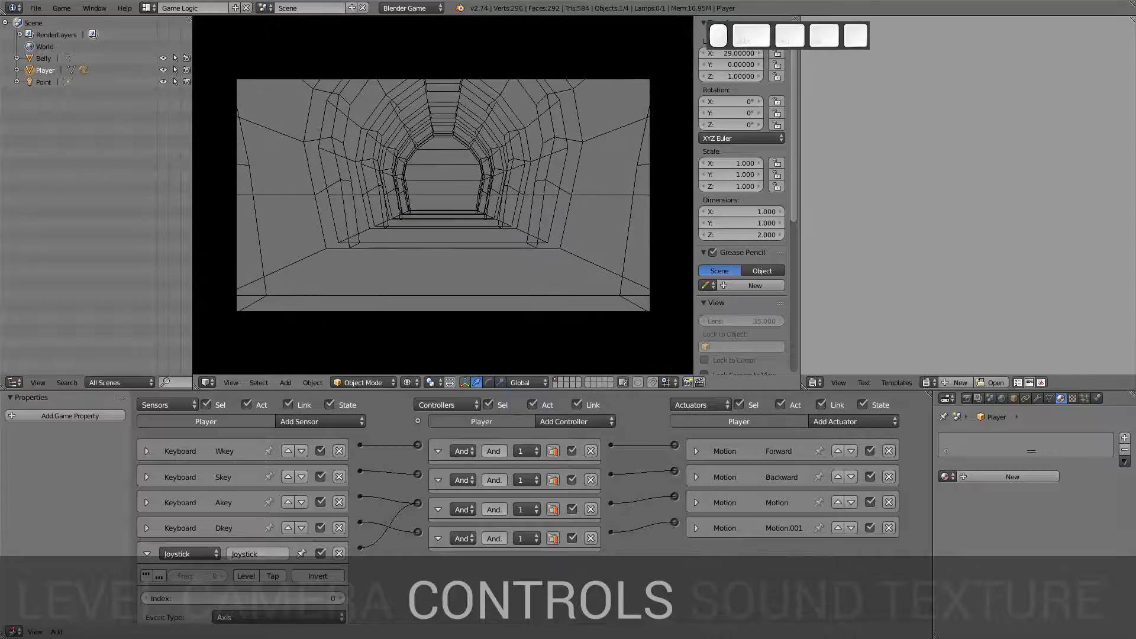
key(a)
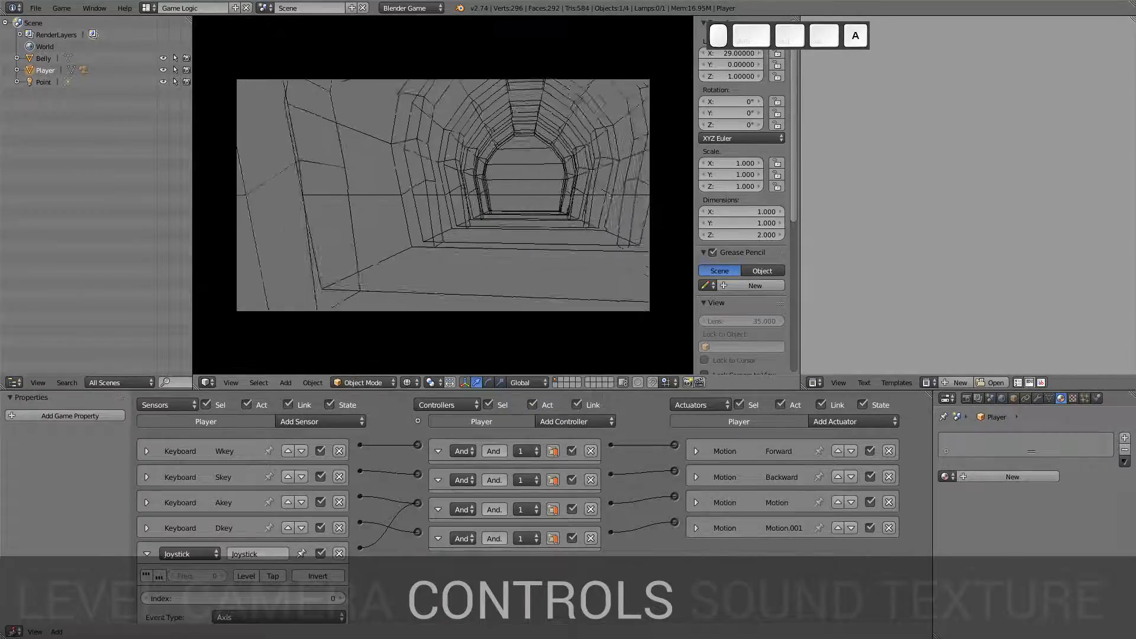
key(Escape)
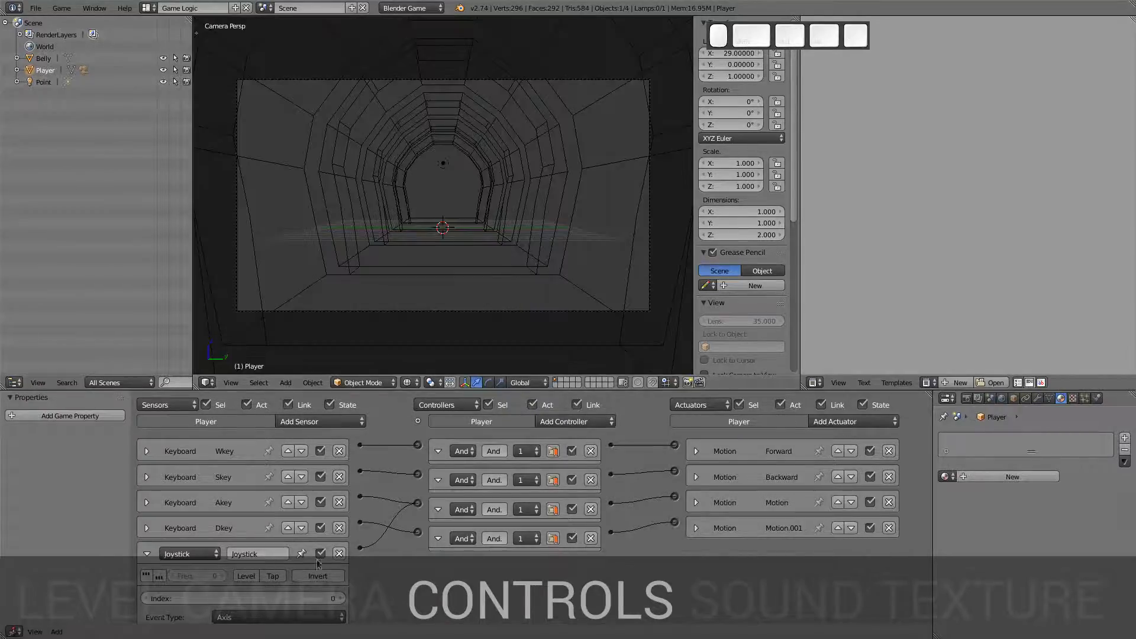
Step: Change the controller shared by the Akey and Joystick sensors to Or and test the game by turning the Player with the A key
click(462, 510)
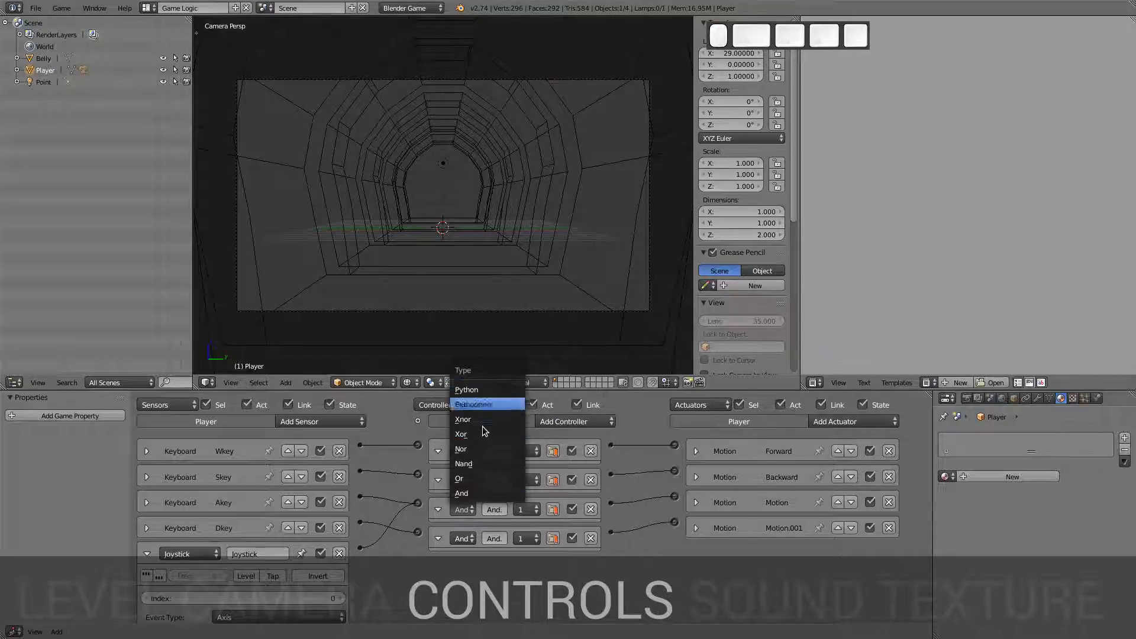
click(467, 478)
key(p)
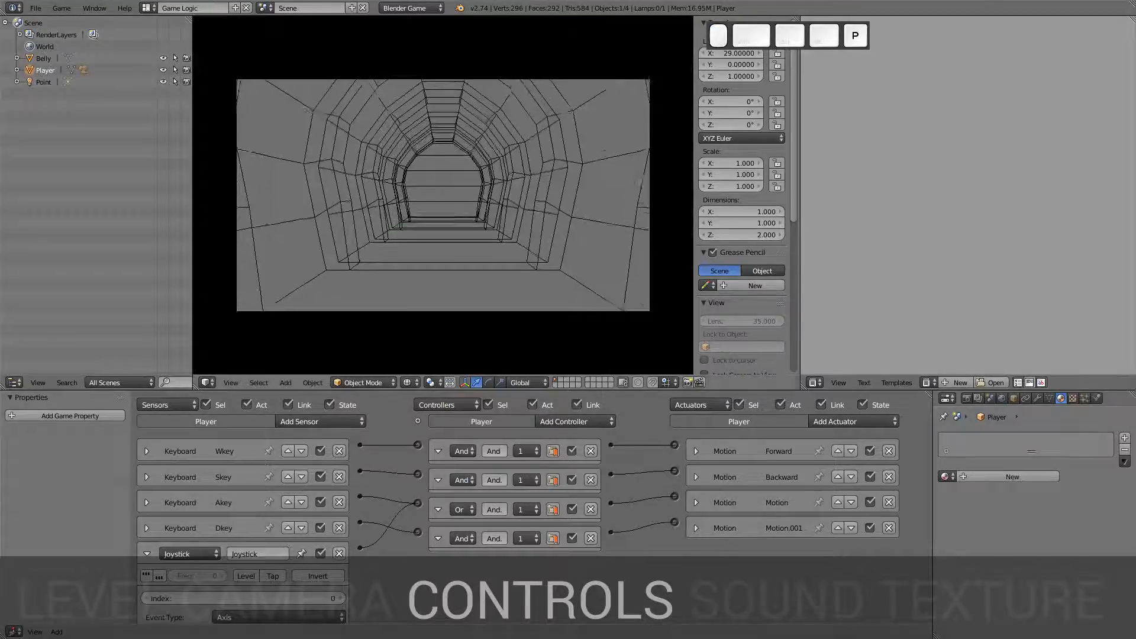
key(a)
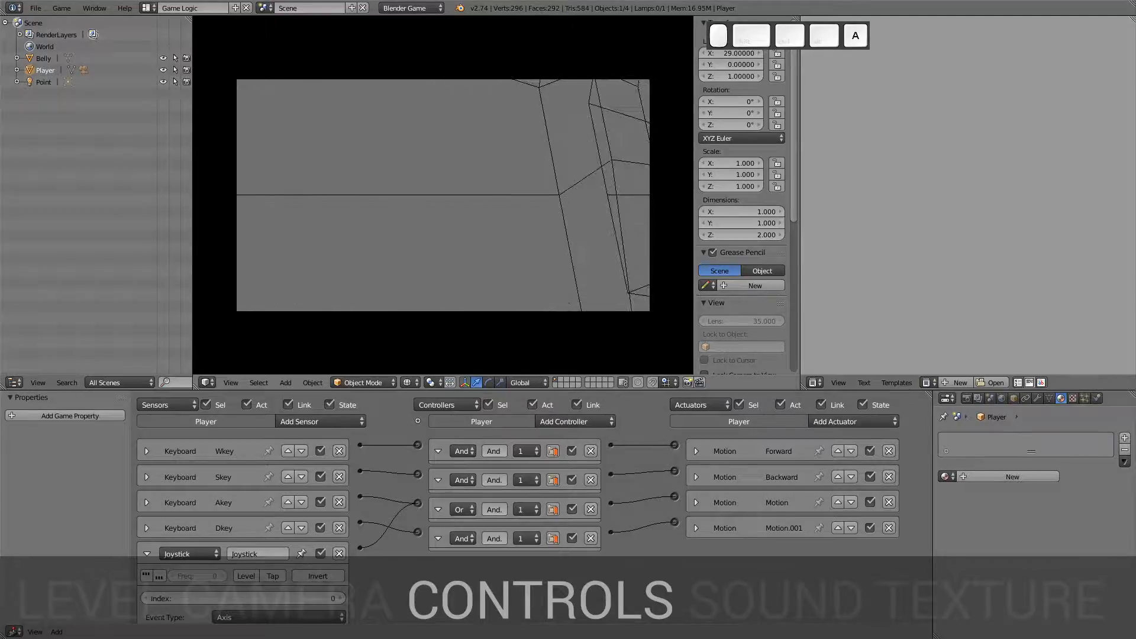
key(Escape)
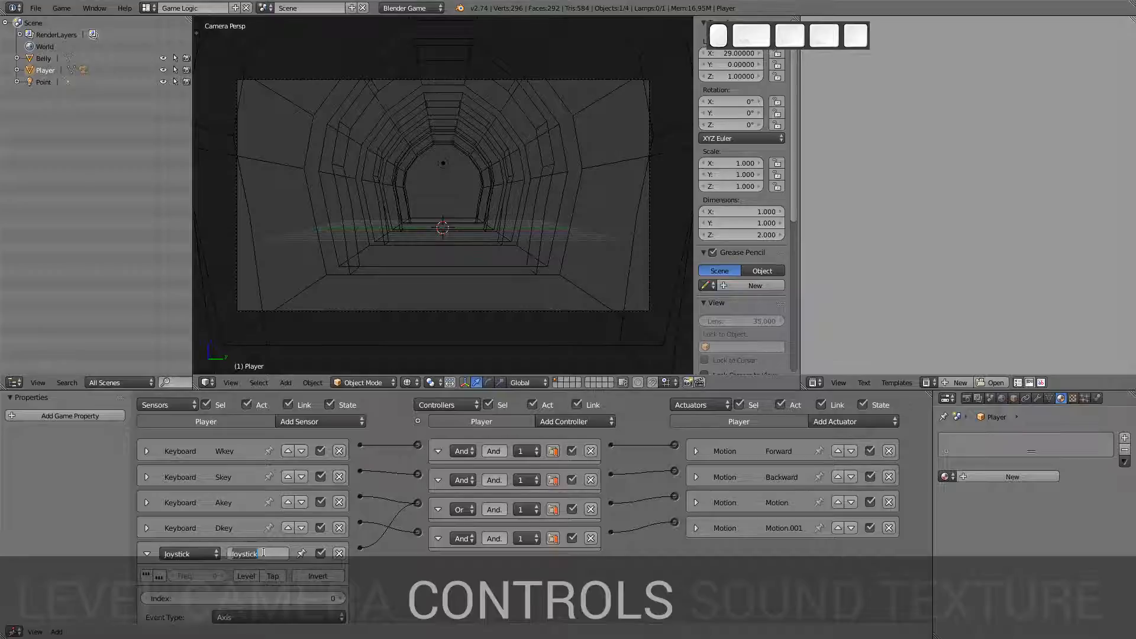
Step: Rename the Joystick sensor to jA1l and collapse its settings
text(JA1L)
key(Return)
click(146, 554)
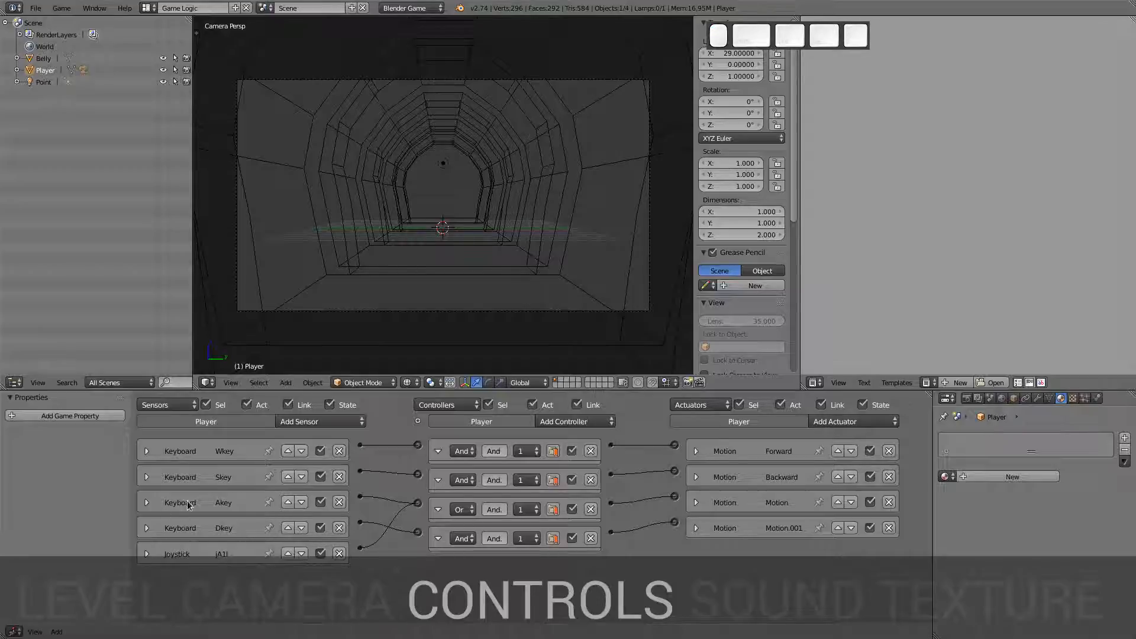
Step: Add another Joystick sensor to the Player and name it jA1r
click(354, 423)
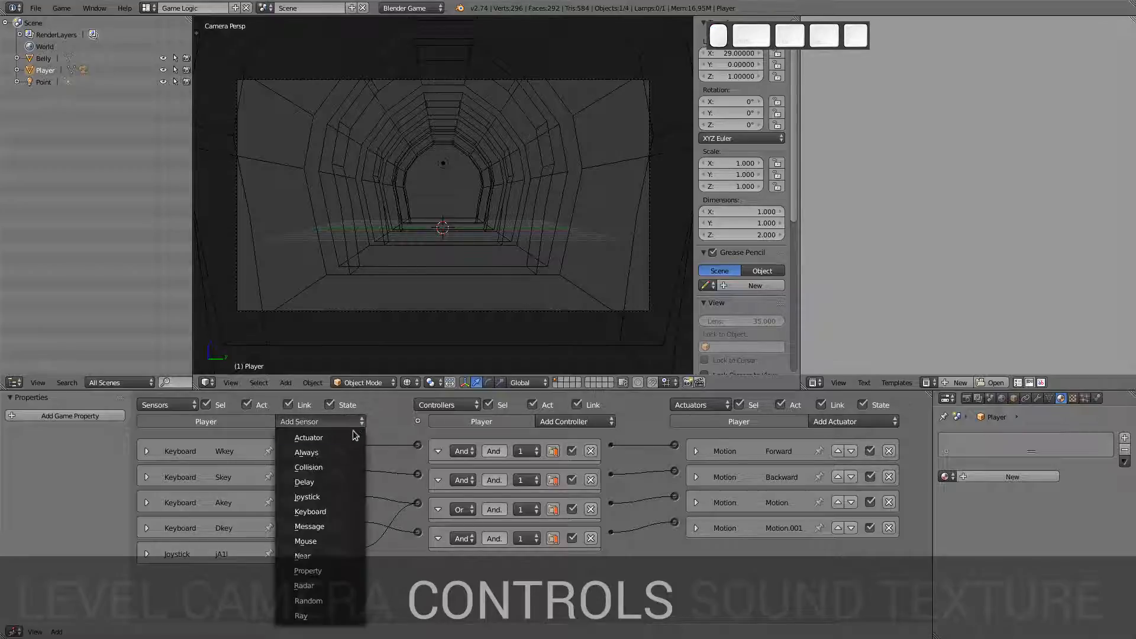
click(331, 497)
click(260, 578)
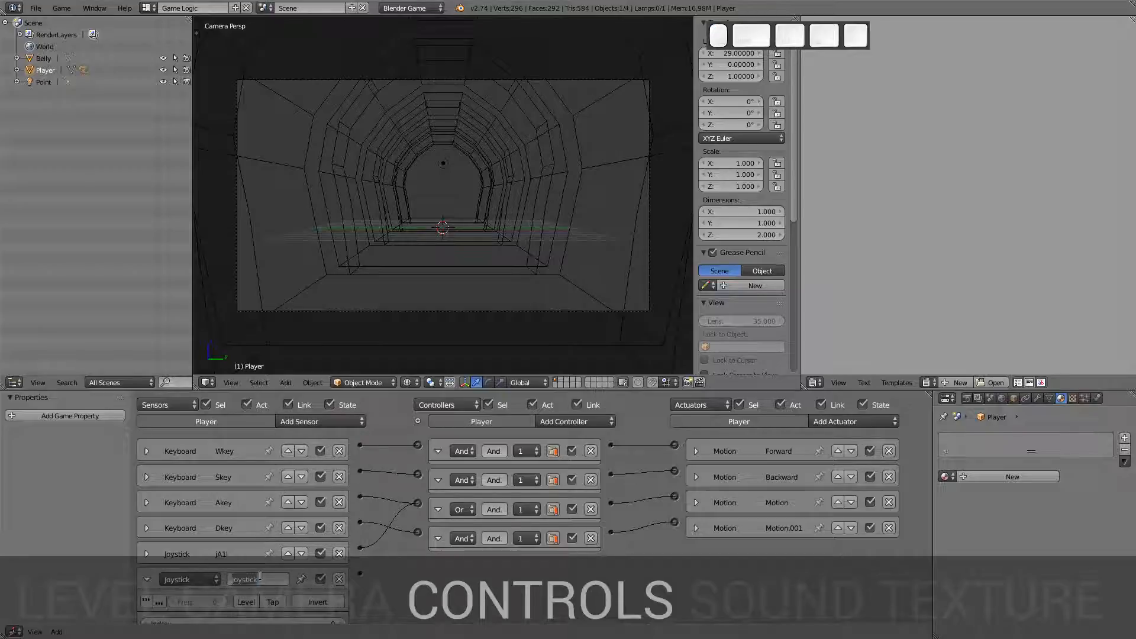
text(JA1r)
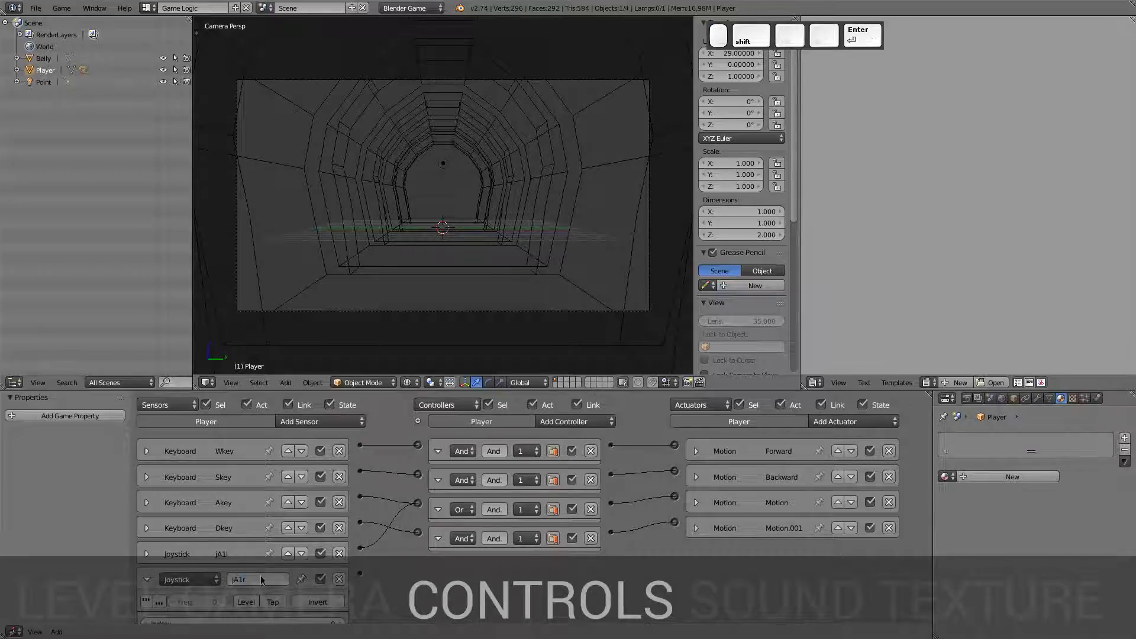
key(Return)
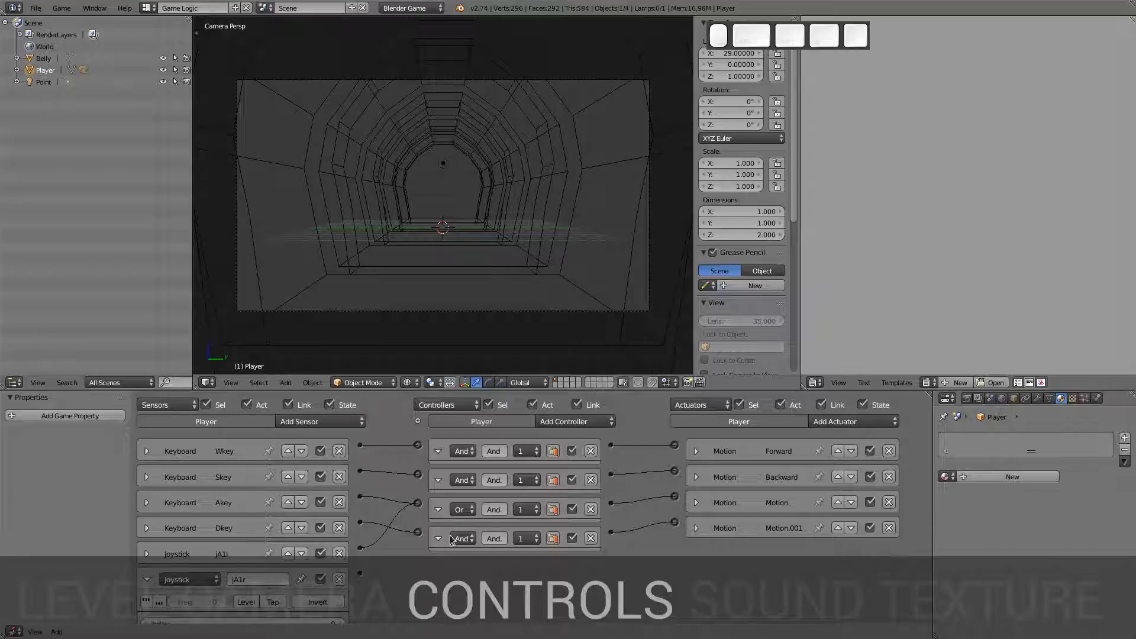
Step: Set the event type of the jA1r sensor to Axis
scroll(384, 550, down, 3)
click(320, 572)
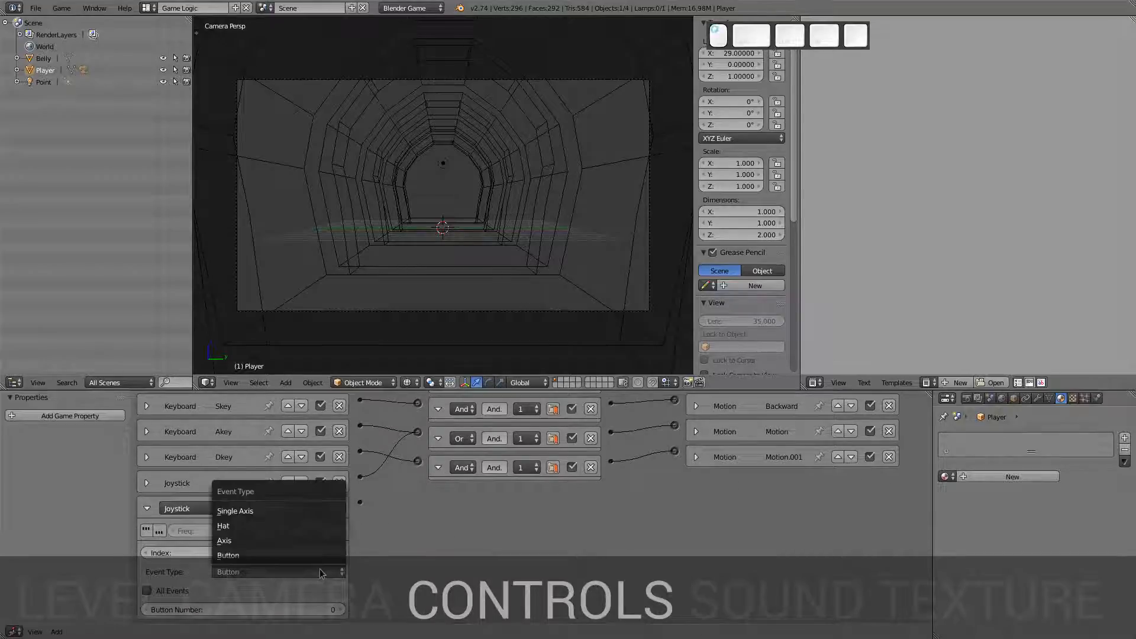
click(237, 540)
middle_drag(412, 485, 412, 458)
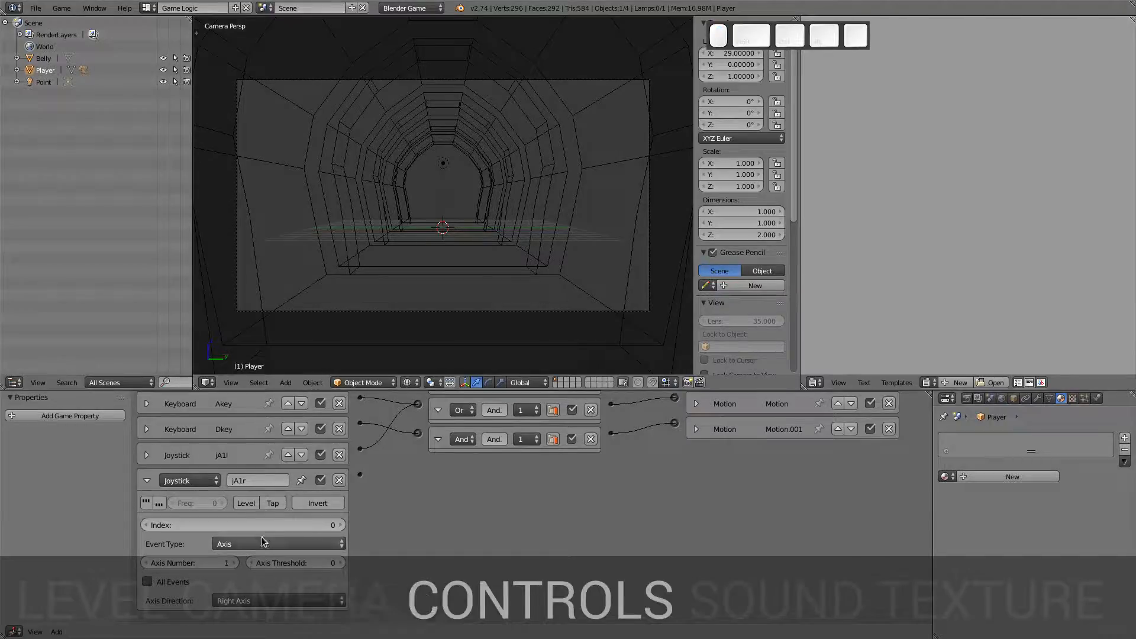
Step: Check the jA1l sensor's settings for reference and set the jA1r sensor's axis threshold to 10000
click(146, 457)
click(145, 458)
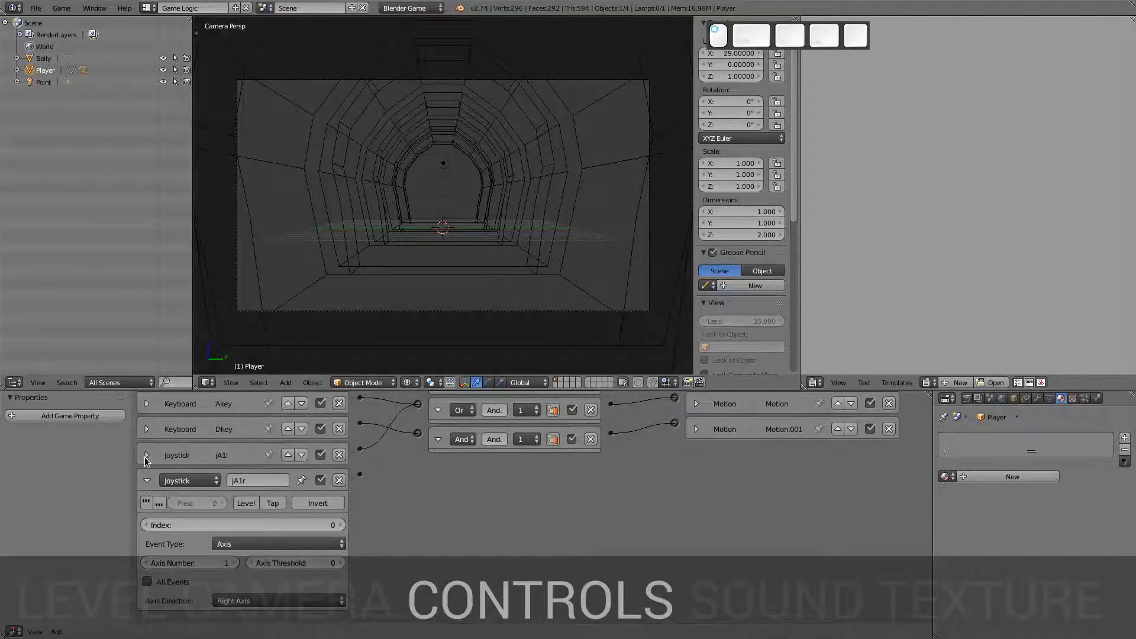
click(146, 456)
click(146, 456)
click(146, 456)
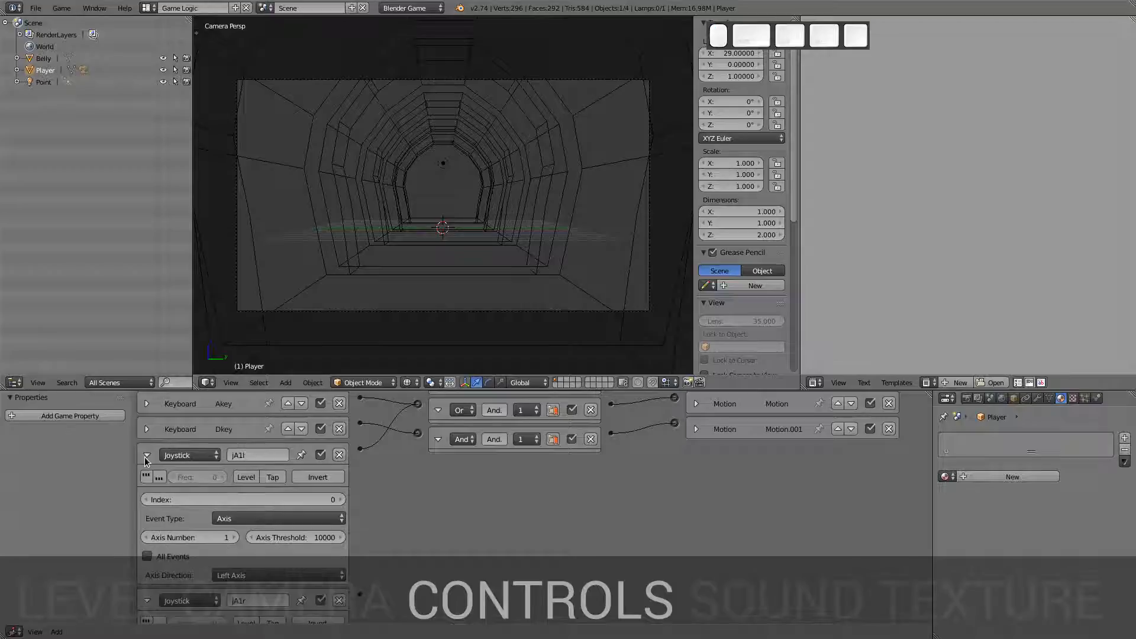
click(144, 457)
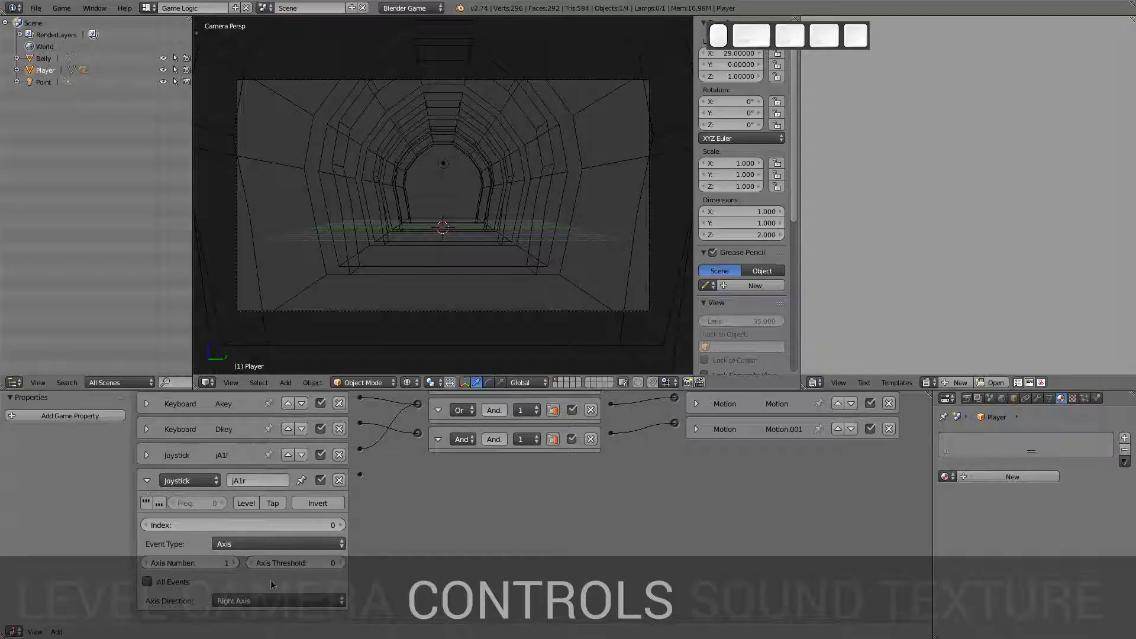
click(315, 563)
text(10000)
key(Return)
Step: Link the jA1r sensor to the Dkey sensor's And controller and test the game by turning the Player with the D key
key(p)
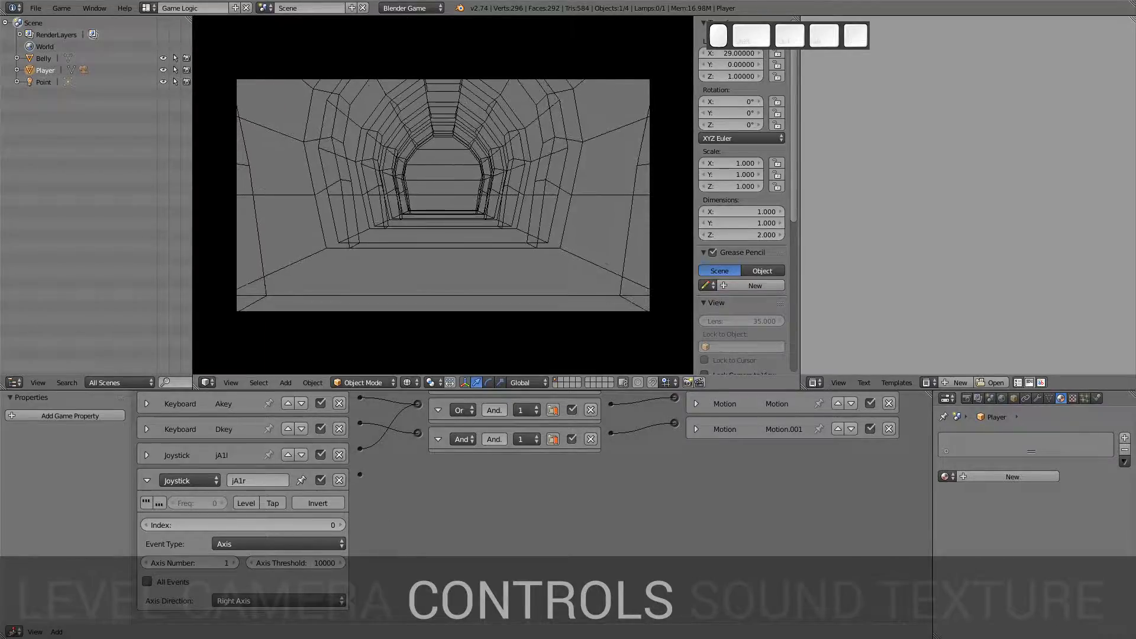
key(Escape)
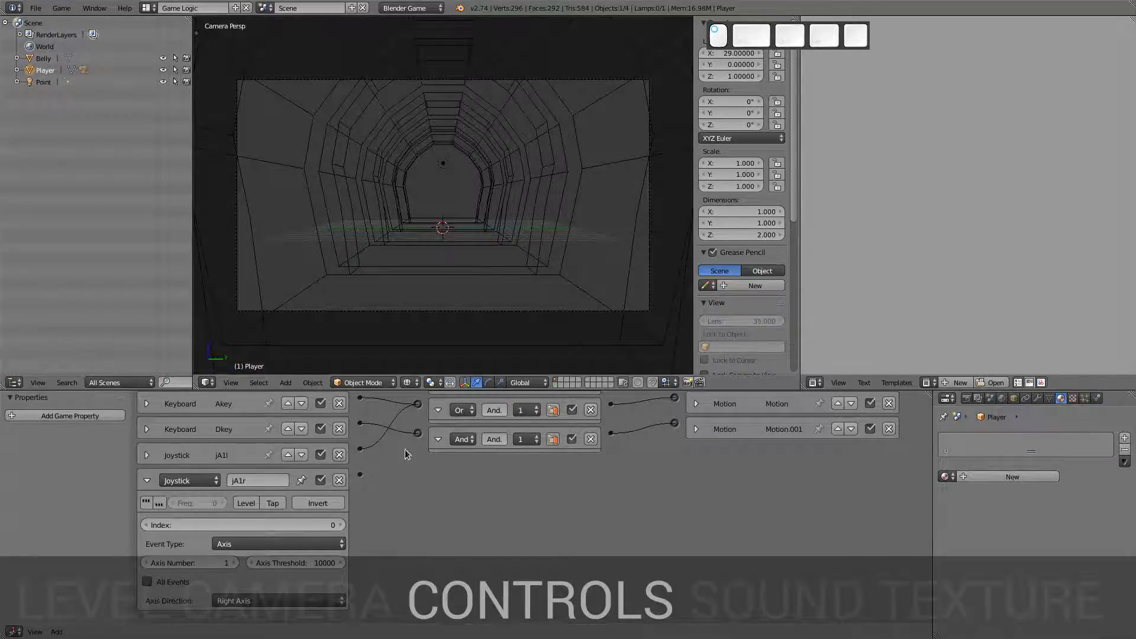
drag(360, 474, 418, 433)
key(p)
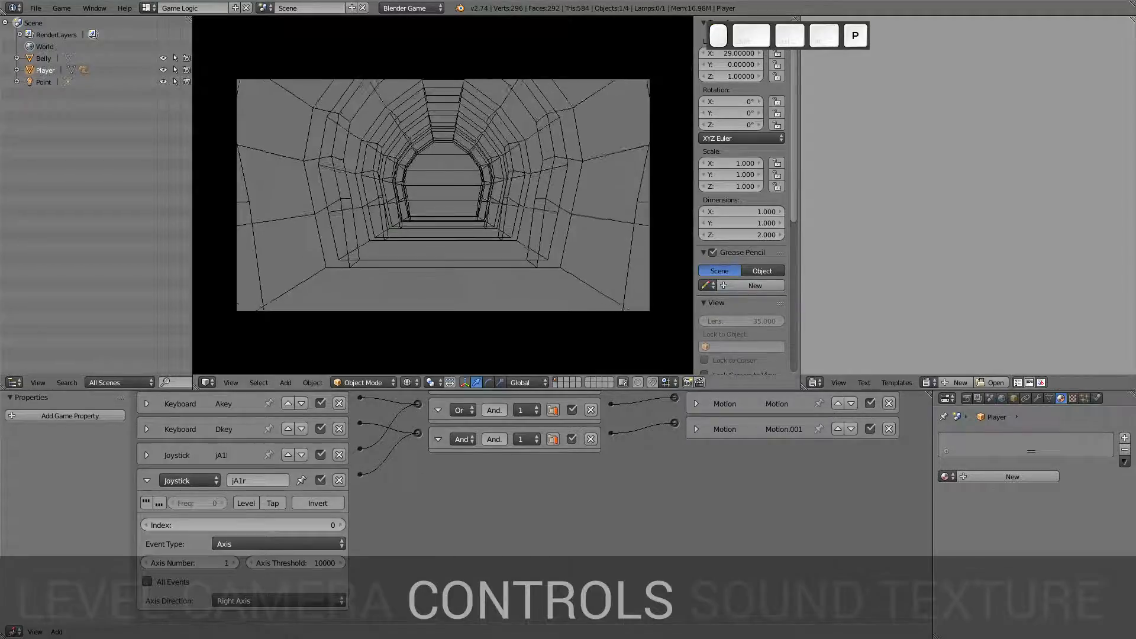
key(d)
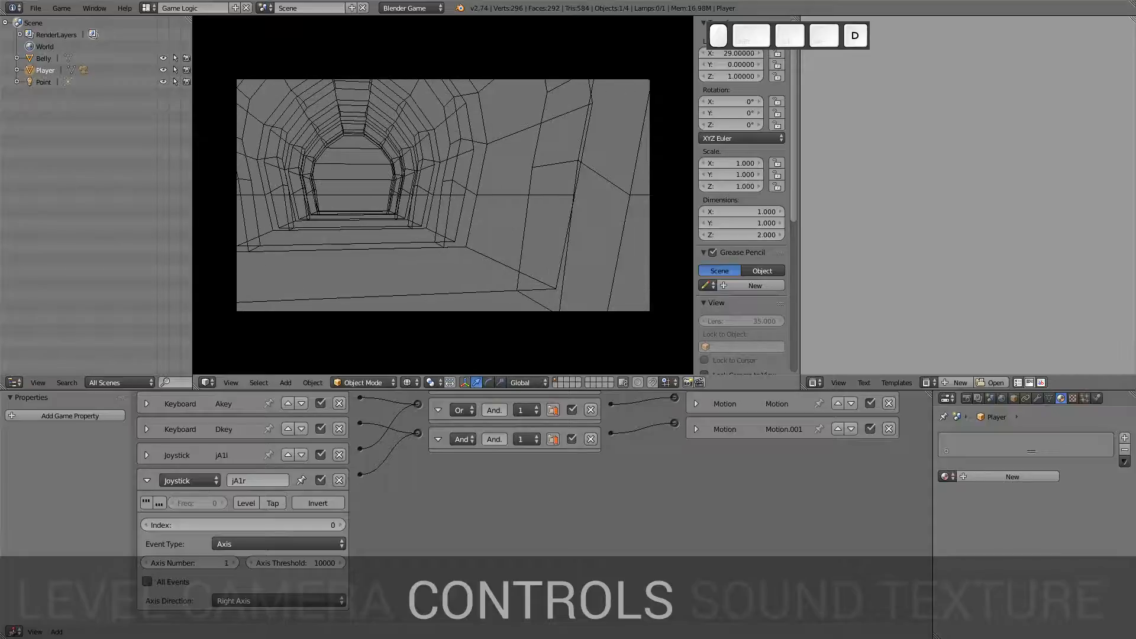
key(Escape)
Step: Change the controller shared by the Dkey and jA1r sensors to Or and test turning with the D key in the game
click(462, 440)
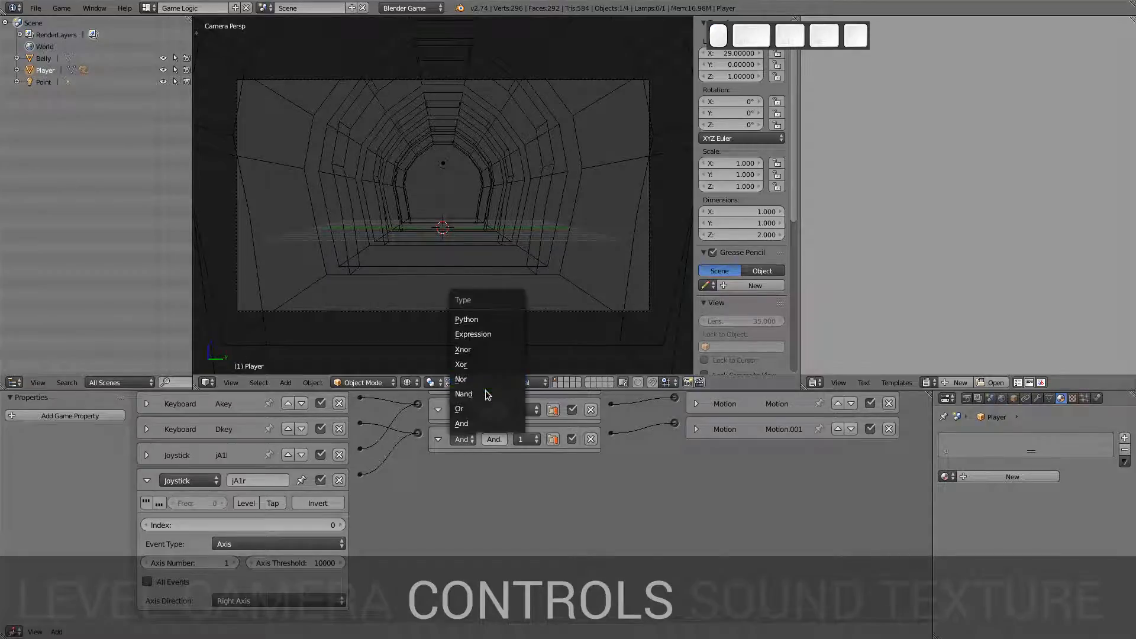
click(459, 408)
key(p)
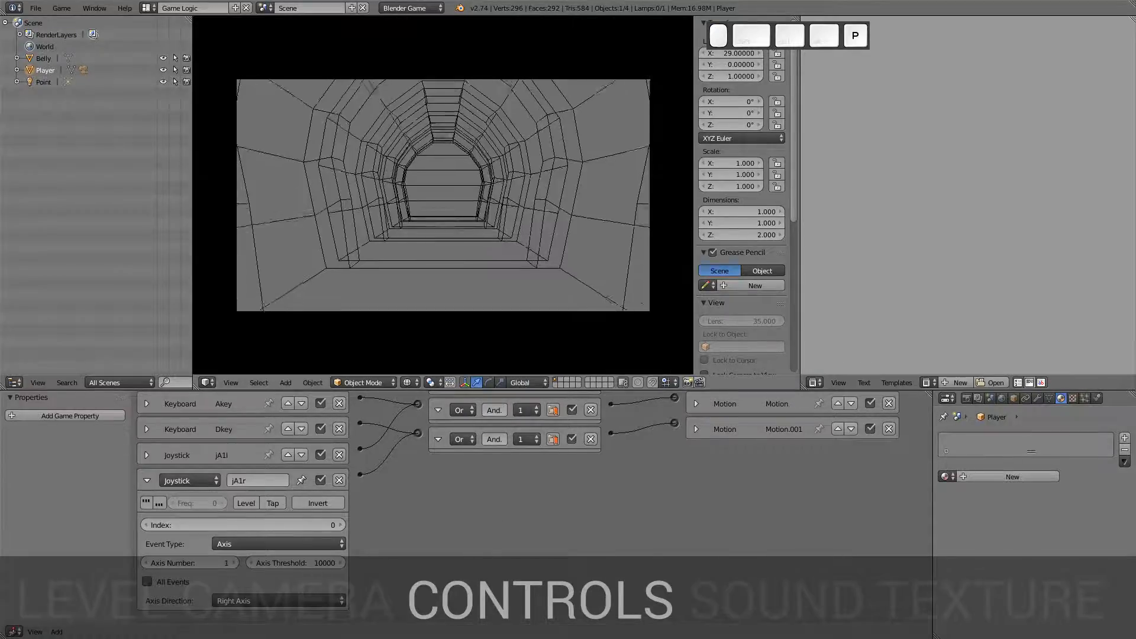
key(d)
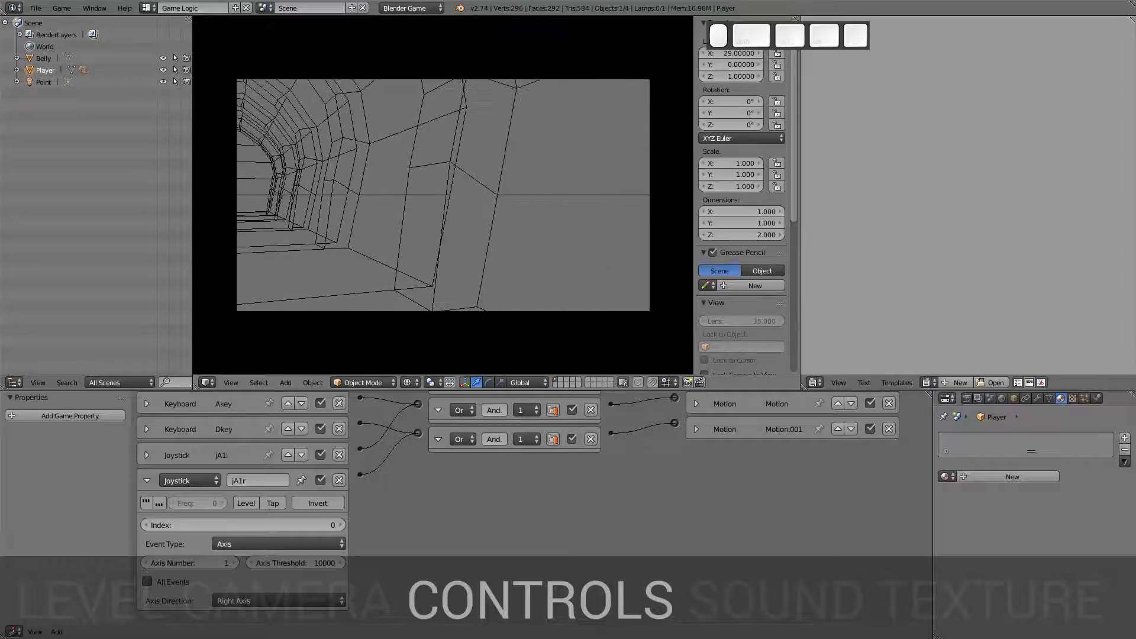
key(Escape)
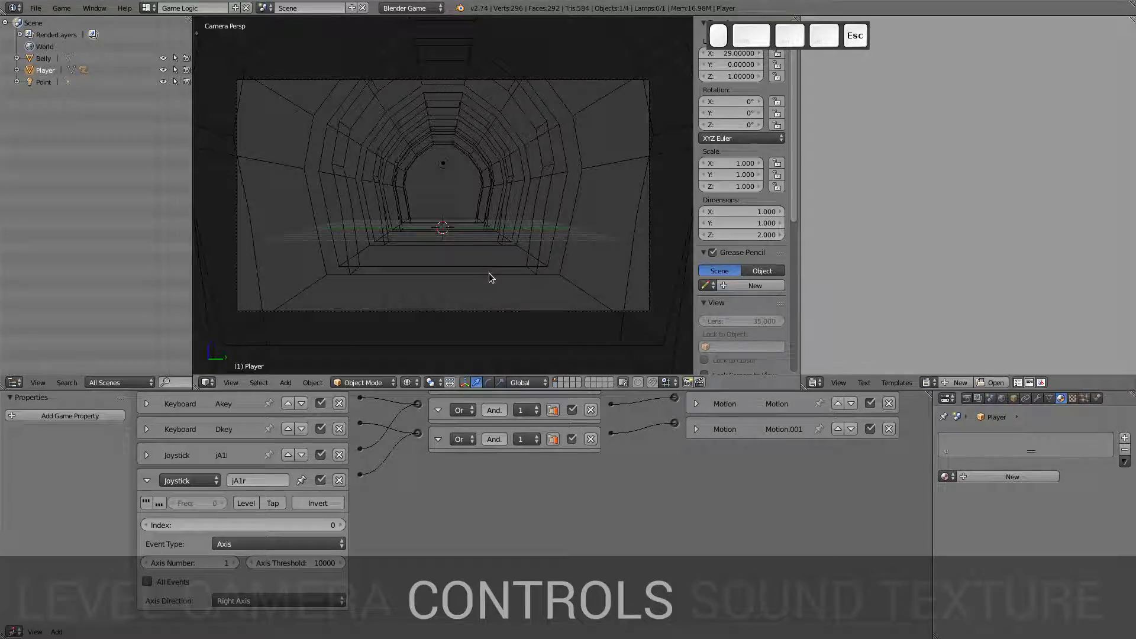
Step: Collapse the jA1r sensor and add two more Joystick sensors to the Player
click(146, 481)
click(301, 421)
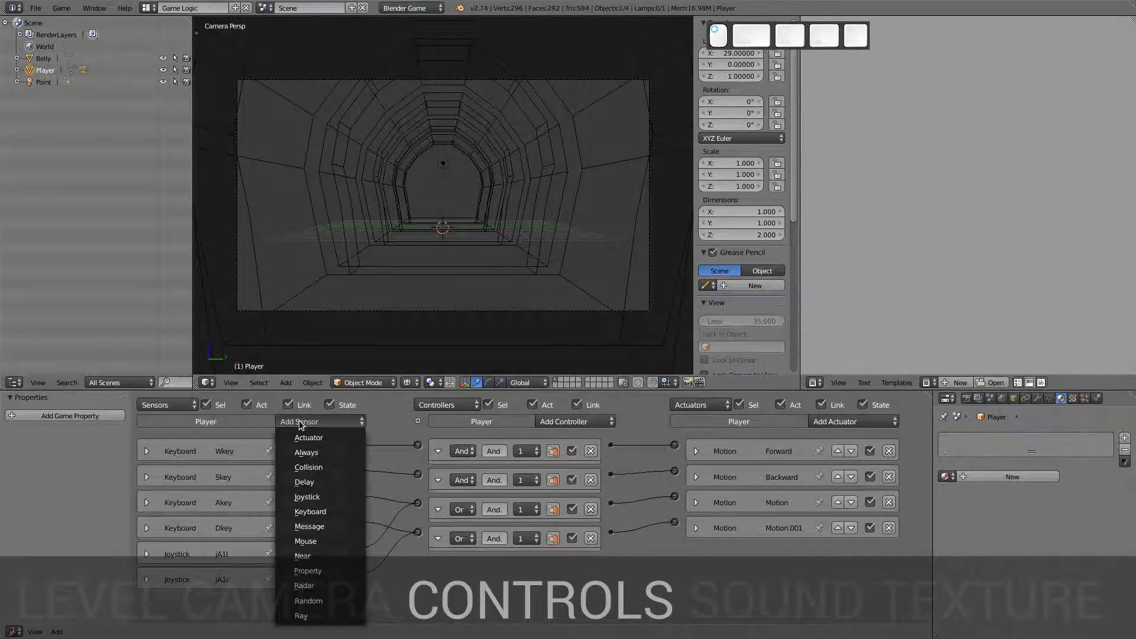
click(335, 496)
click(333, 423)
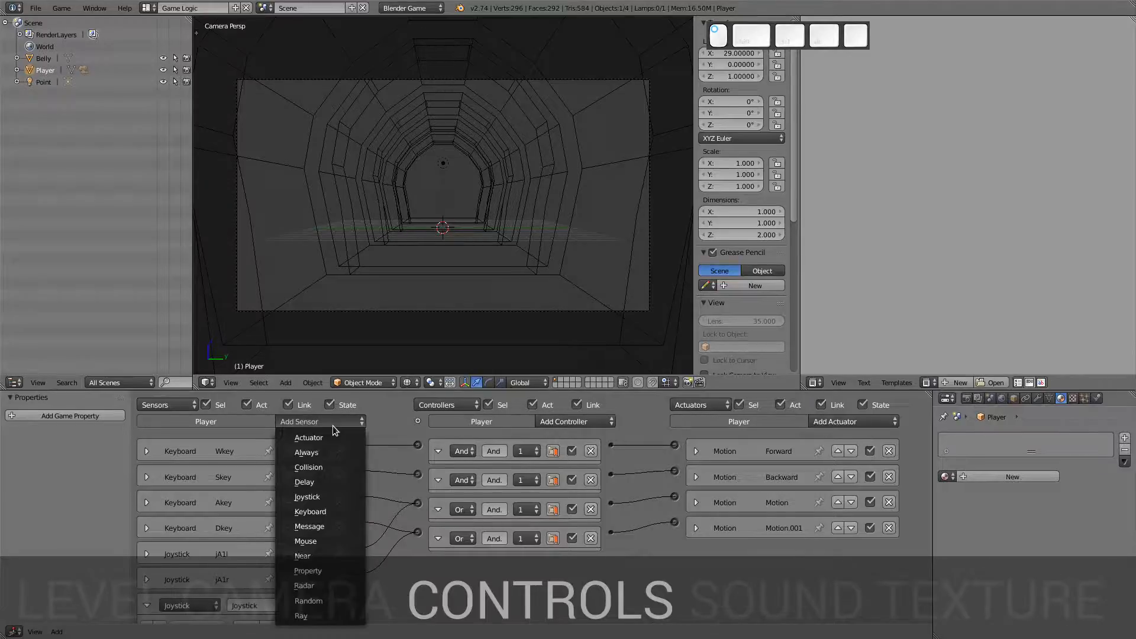
click(332, 497)
Step: Name the first new Joystick sensor jA1u and the second one jA1d
scroll(467, 500, down, 2)
scroll(467, 500, down, 5)
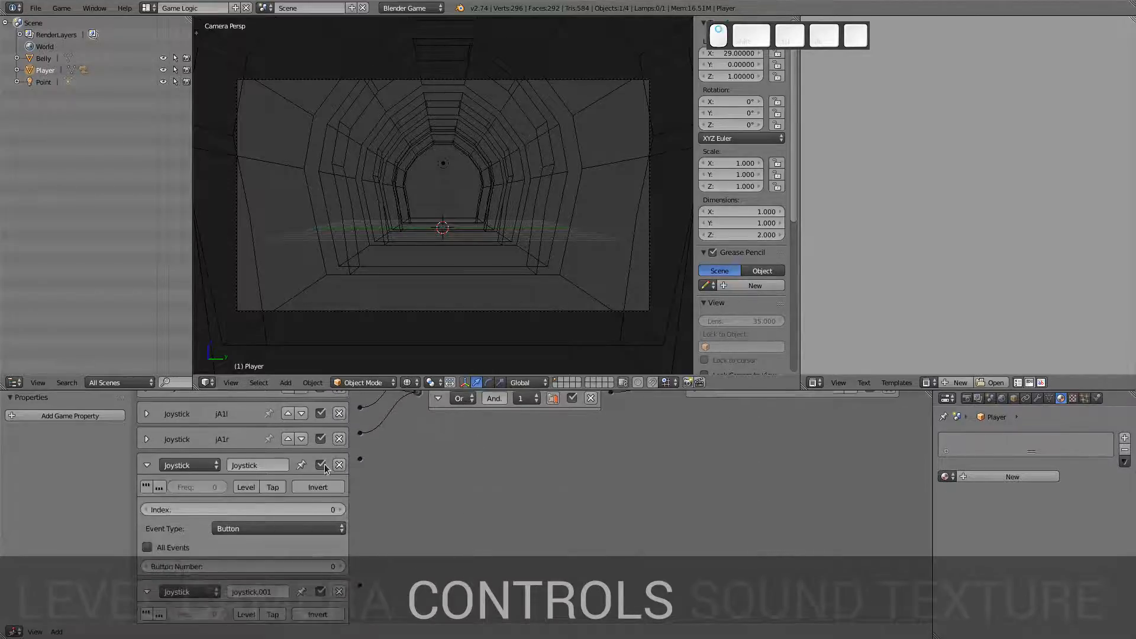
double_click(273, 466)
text(JA1u)
key(Return)
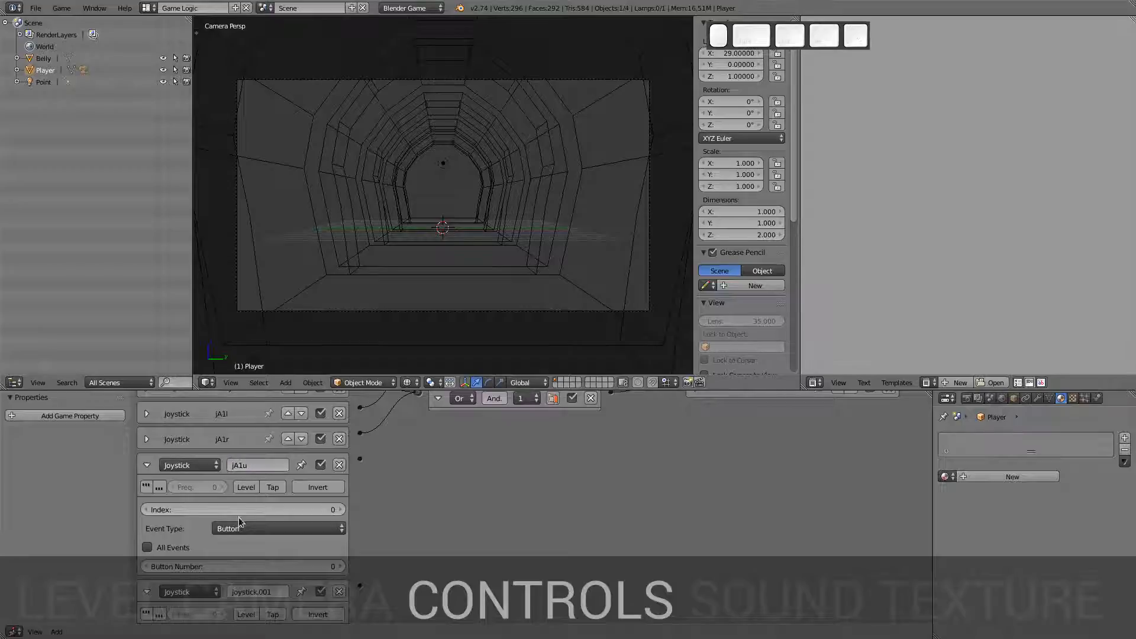
double_click(253, 592)
text(jA1d)
key(Return)
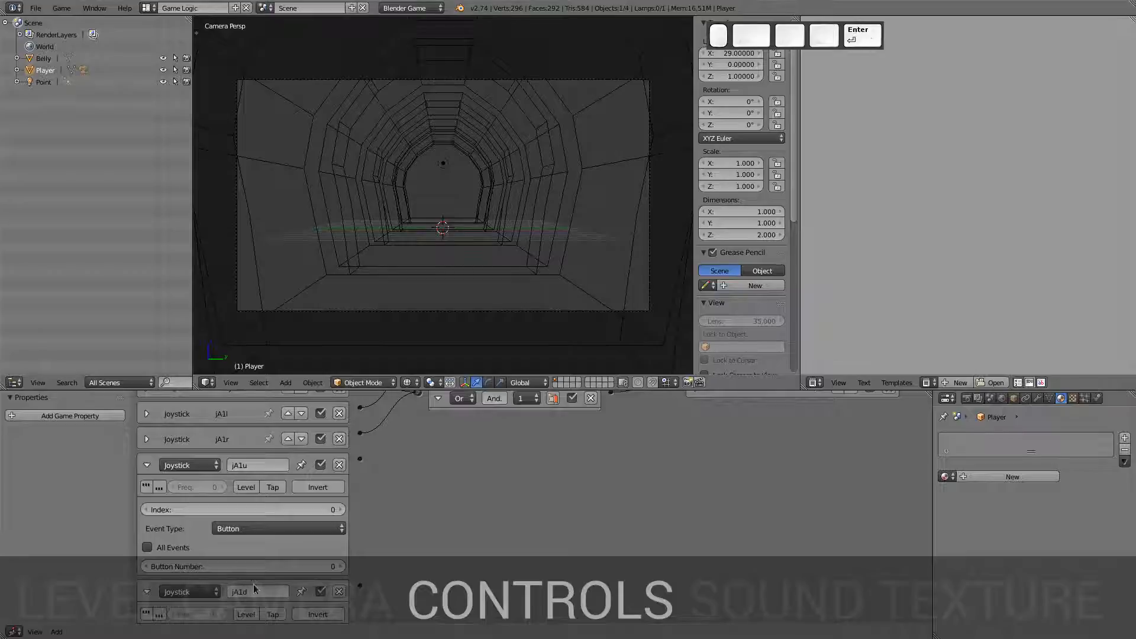
Step: Set the jA1u sensor to the Axis event type with the Up Axis direction
click(239, 529)
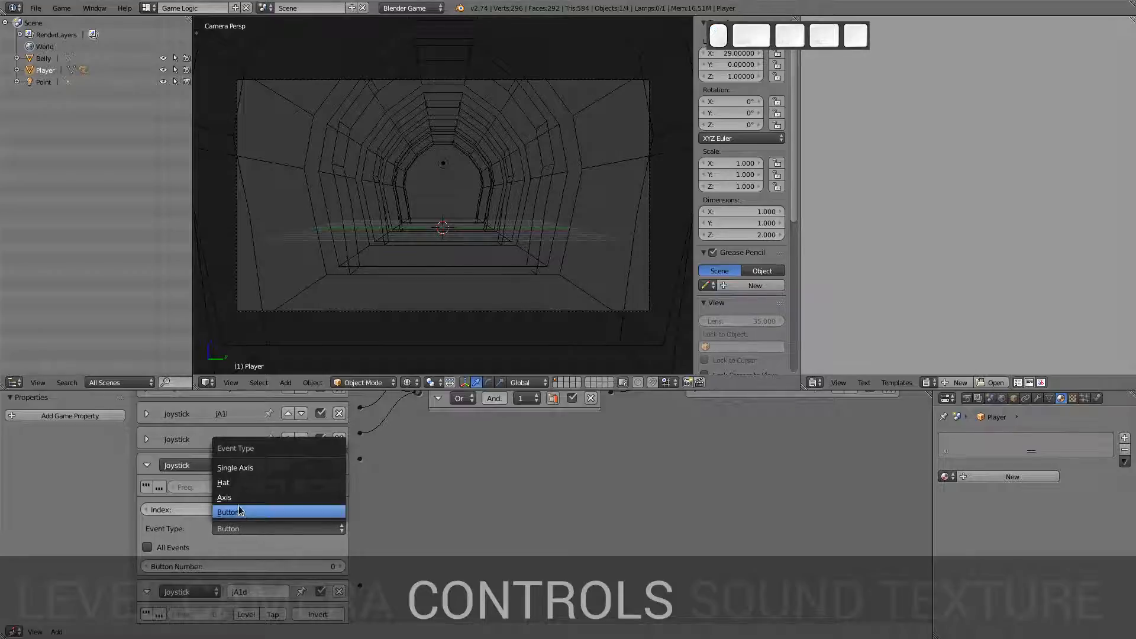
click(236, 498)
click(307, 584)
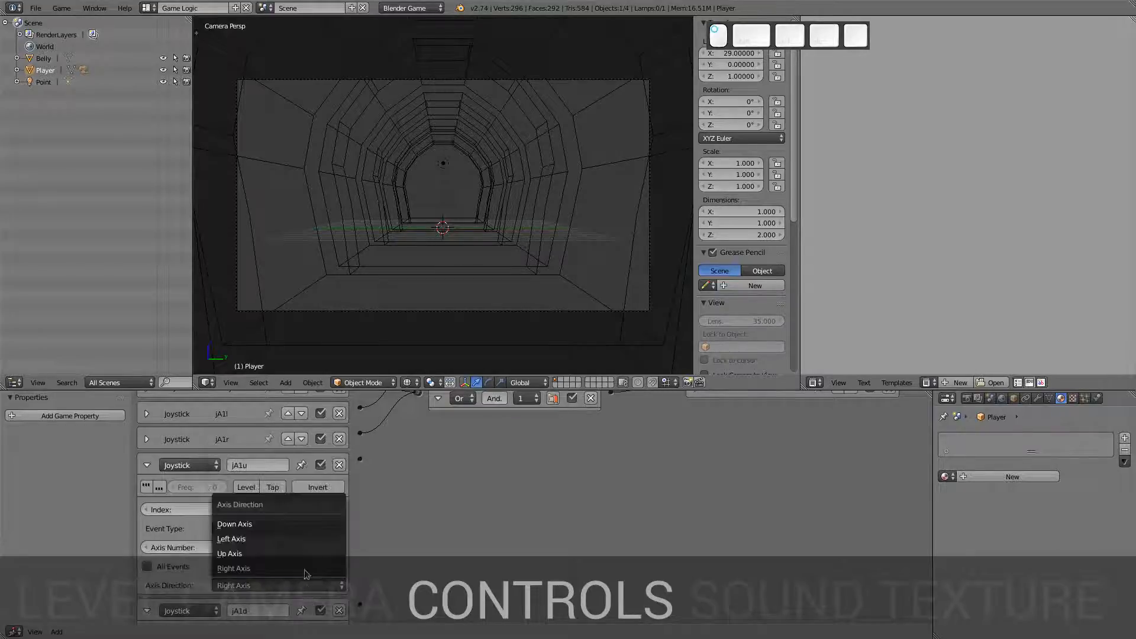
click(307, 557)
Step: Set the jA1d sensor to the Axis event type with the Down Axis direction
middle_drag(413, 566, 417, 443)
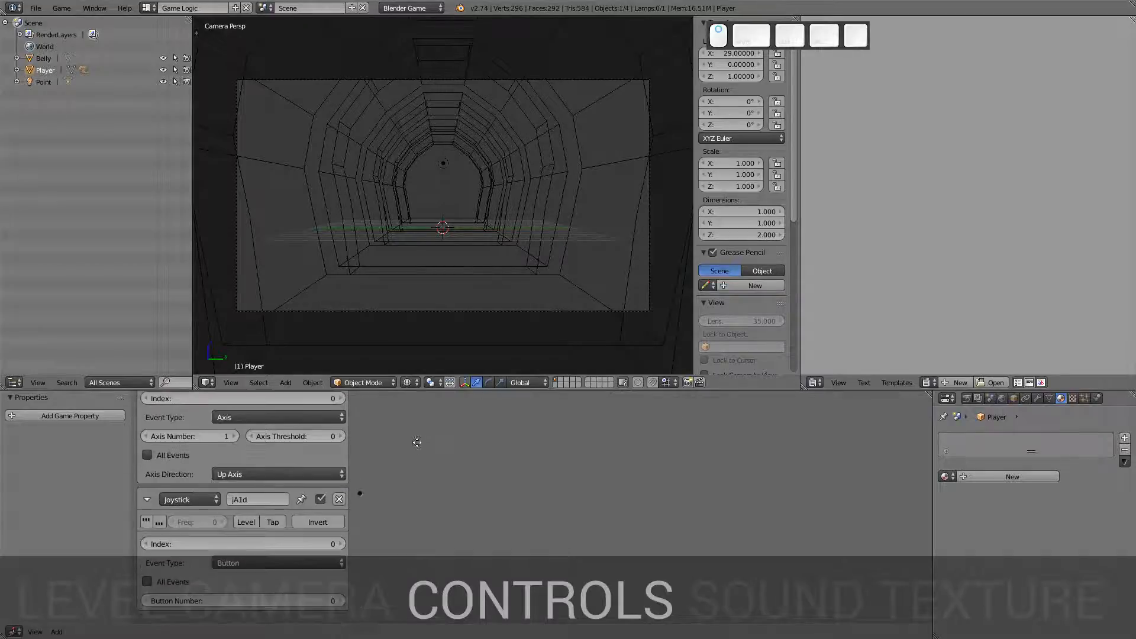
click(237, 564)
click(249, 531)
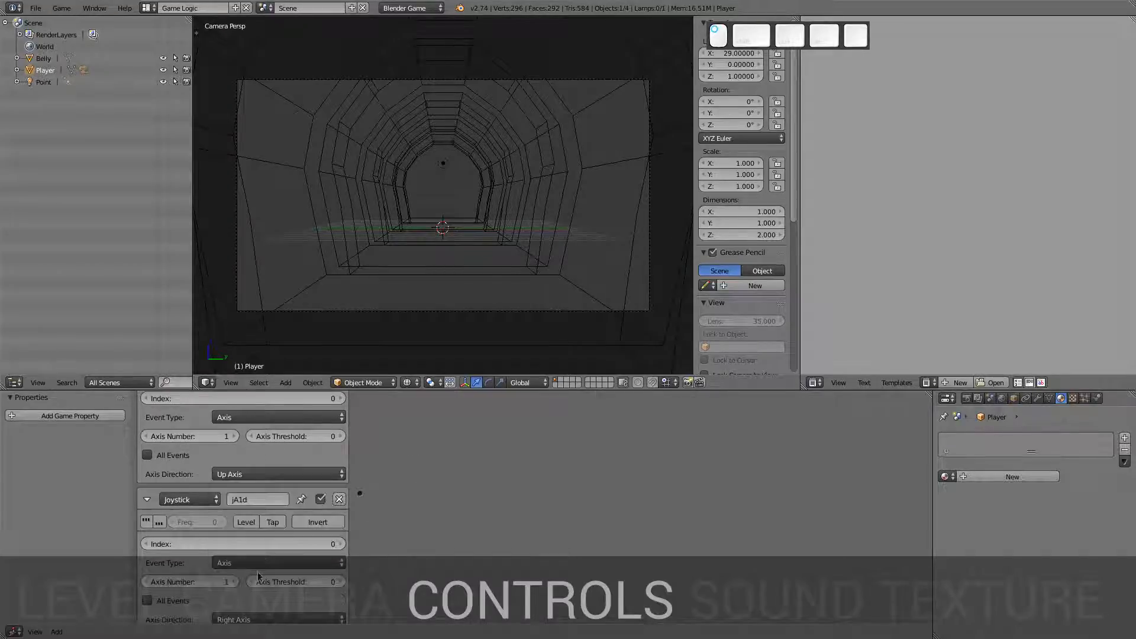
click(266, 619)
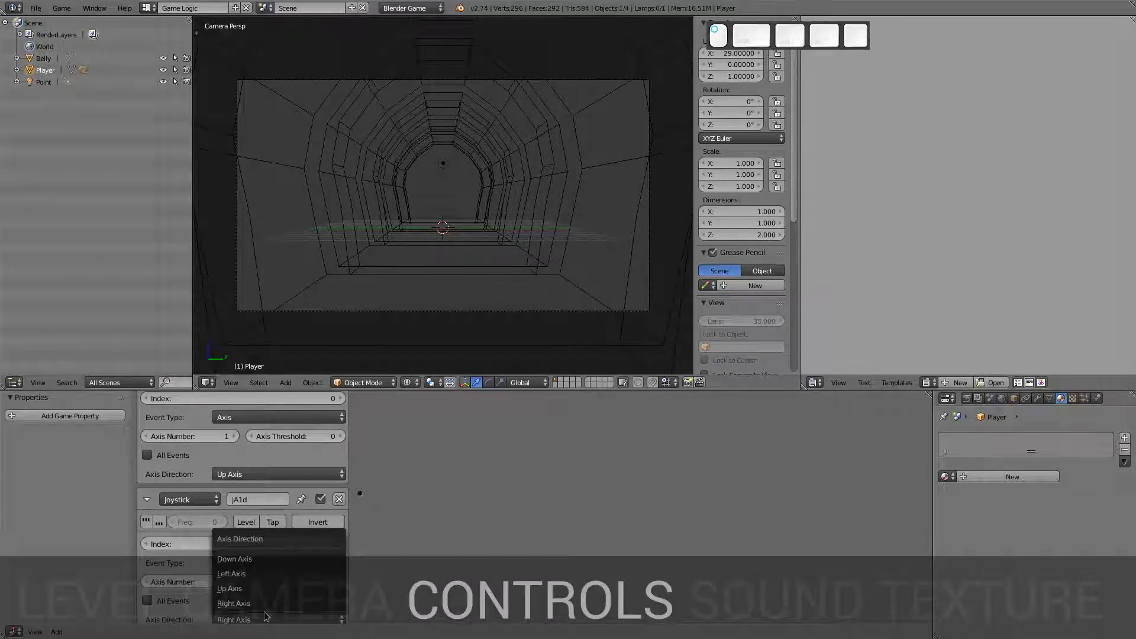
click(267, 559)
Step: Set the axis threshold of the jA1u and jA1d joystick sensors to 10000
click(273, 438)
text(1)
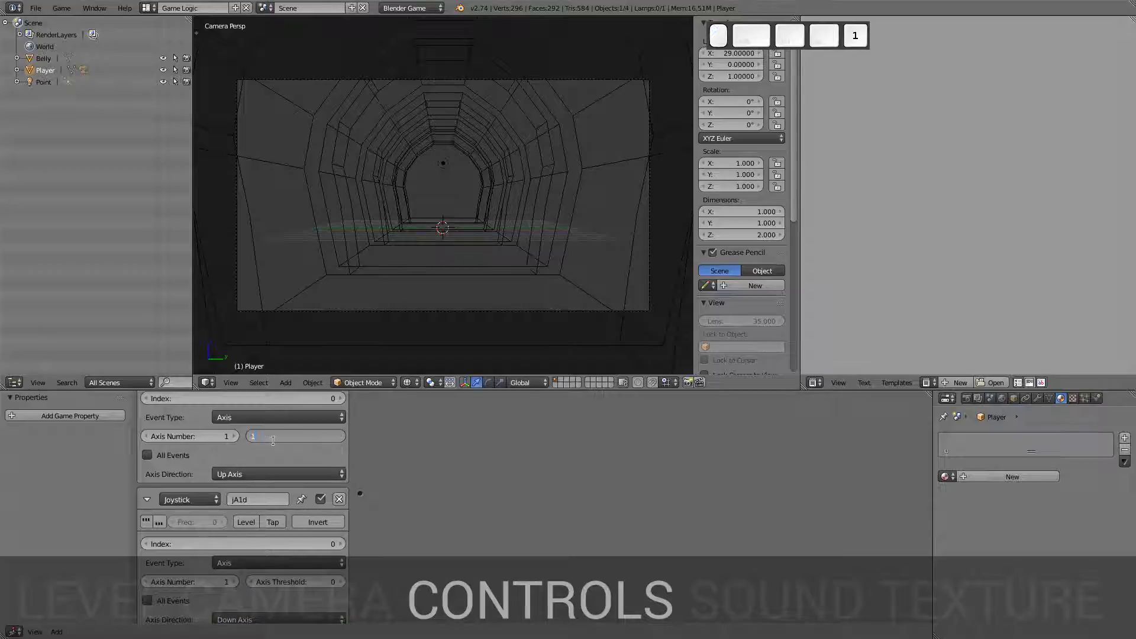
text(0000)
key(Return)
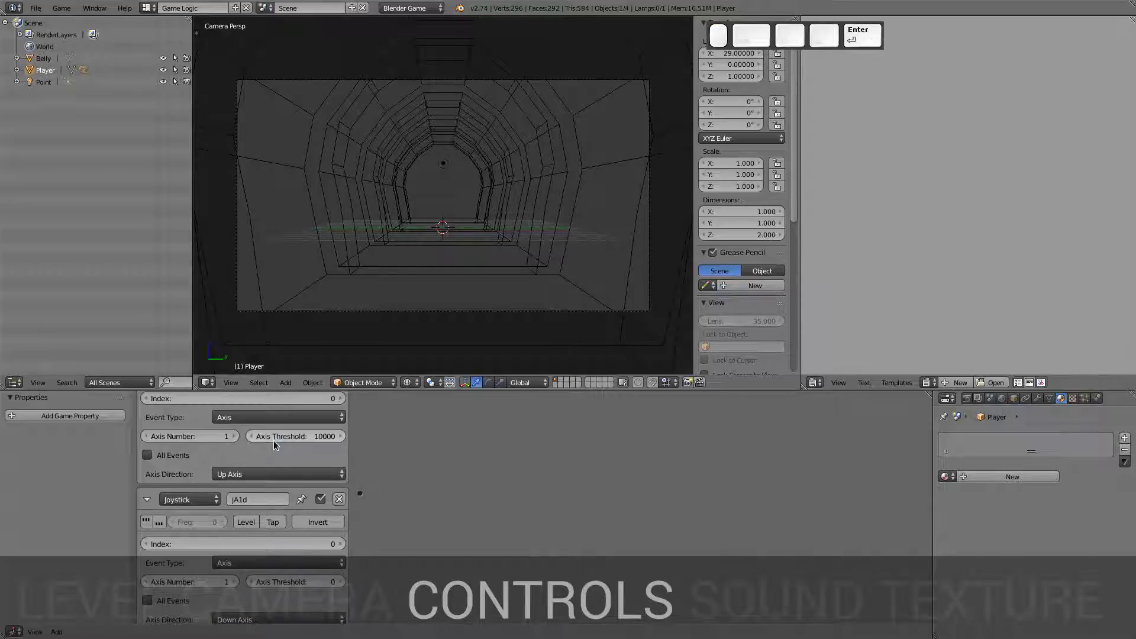
click(275, 579)
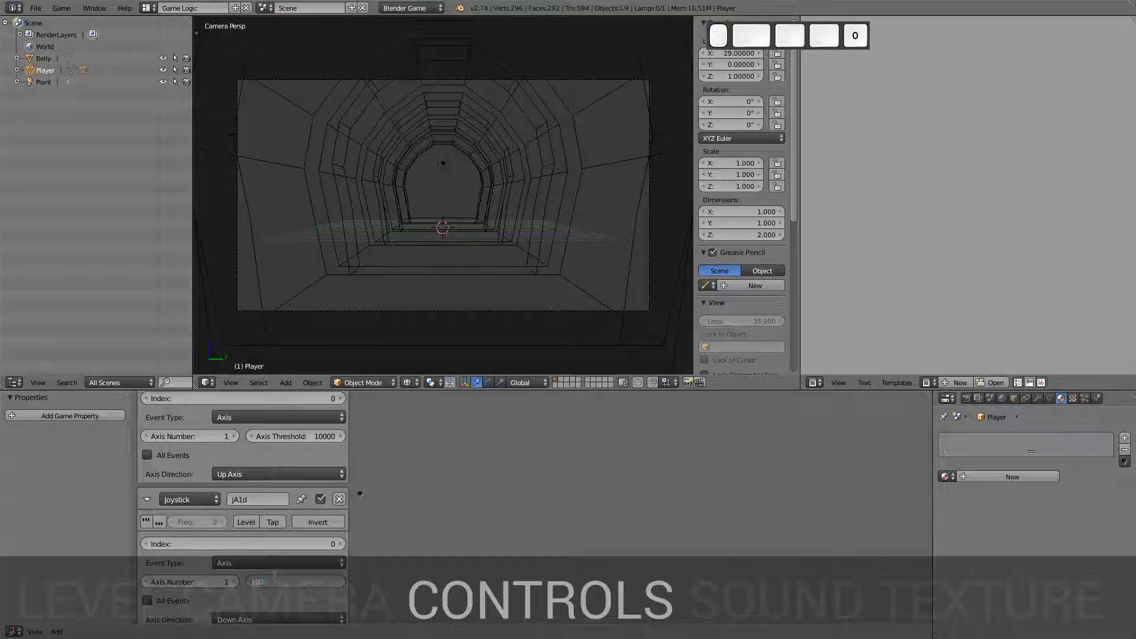
key(Return)
Step: Link the jA1u sensor to the forward motion's controller and jA1d to the backward motion's controller
scroll(482, 553, up, 5)
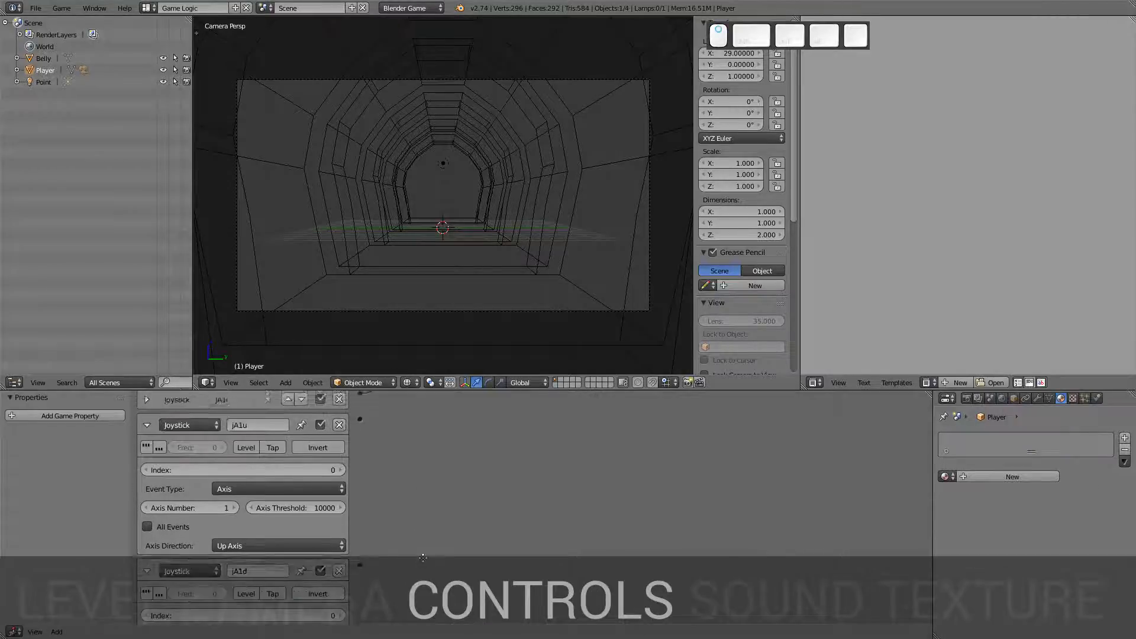
ctrl+scroll(482, 553, down, 4)
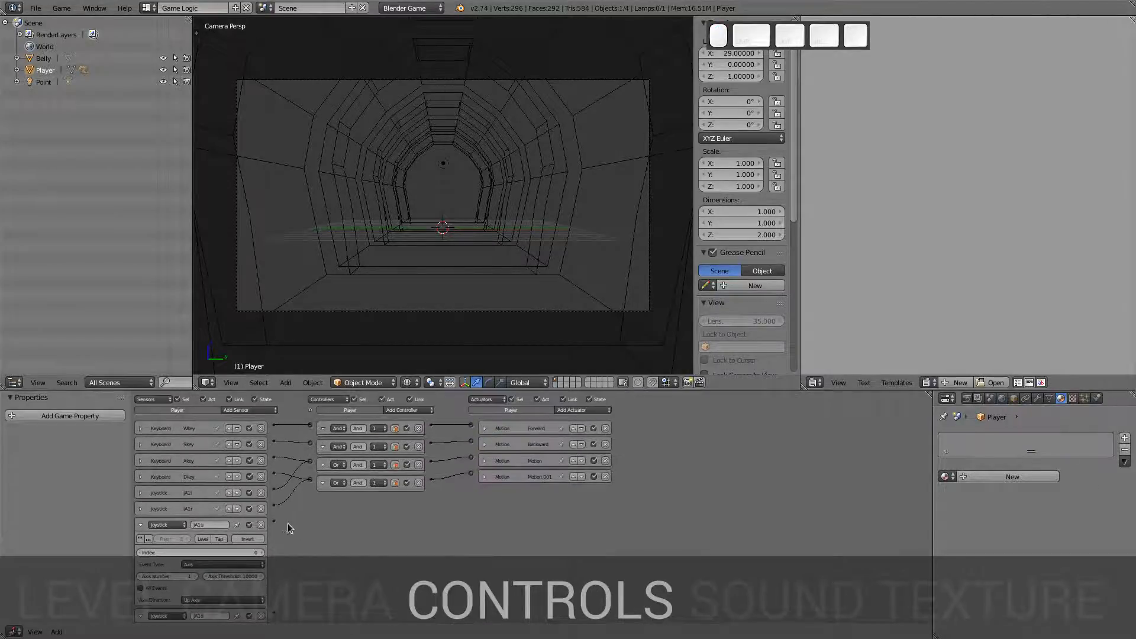
drag(274, 521, 309, 426)
drag(274, 613, 310, 445)
Step: Rename the third Motion actuator Left and the fourth one Right, and collapse both
click(485, 461)
click(543, 461)
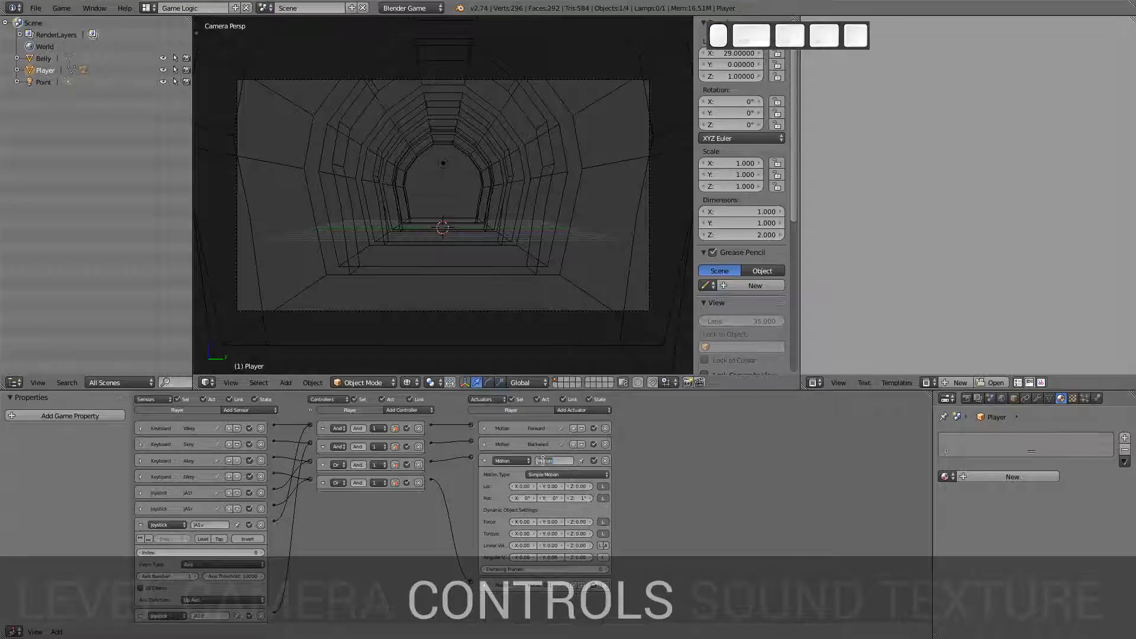
text(Left)
key(Return)
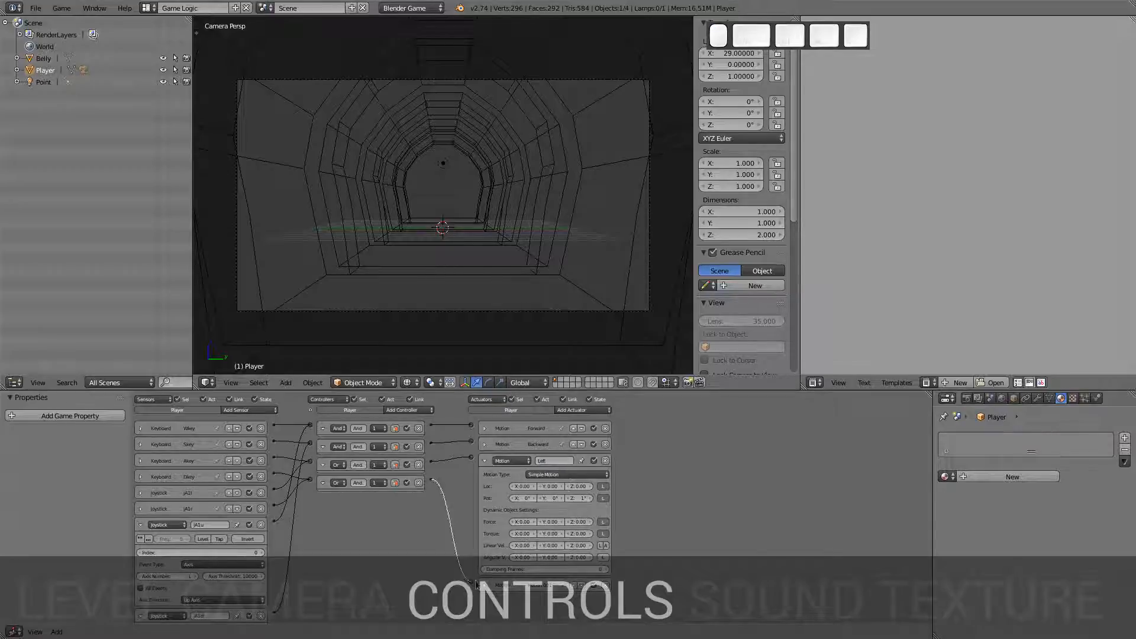
click(486, 586)
click(543, 586)
text(Ri)
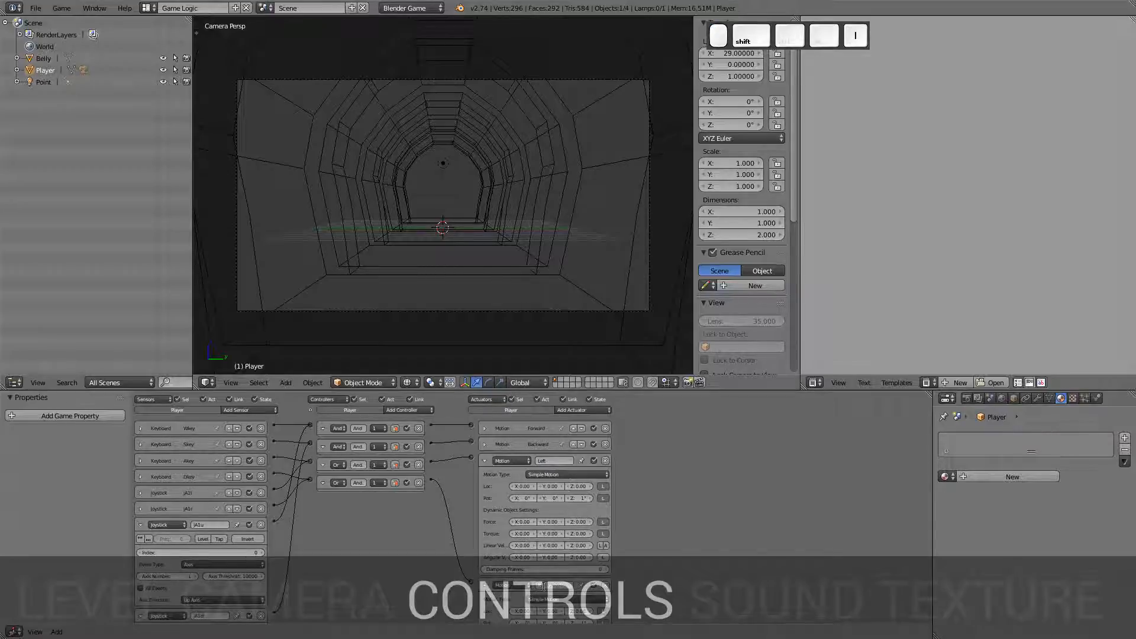
text(ght)
key(Return)
click(485, 464)
click(485, 477)
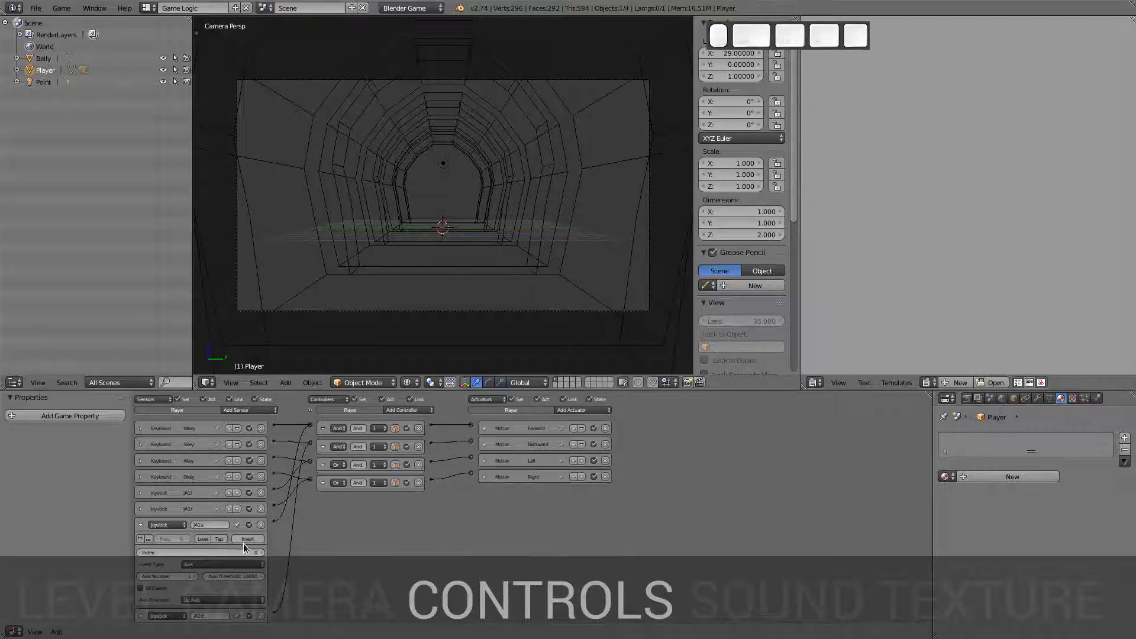
Step: Collapse the jA1u and jA1d sensors and change the forward and backward controllers to the Or type
click(140, 526)
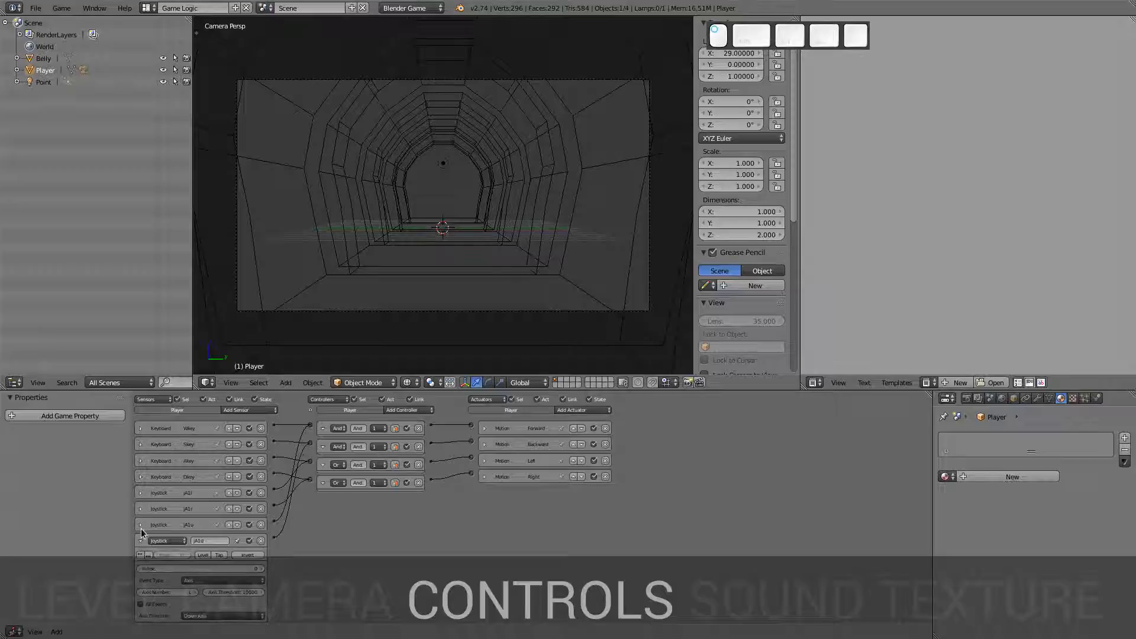
click(141, 541)
click(340, 429)
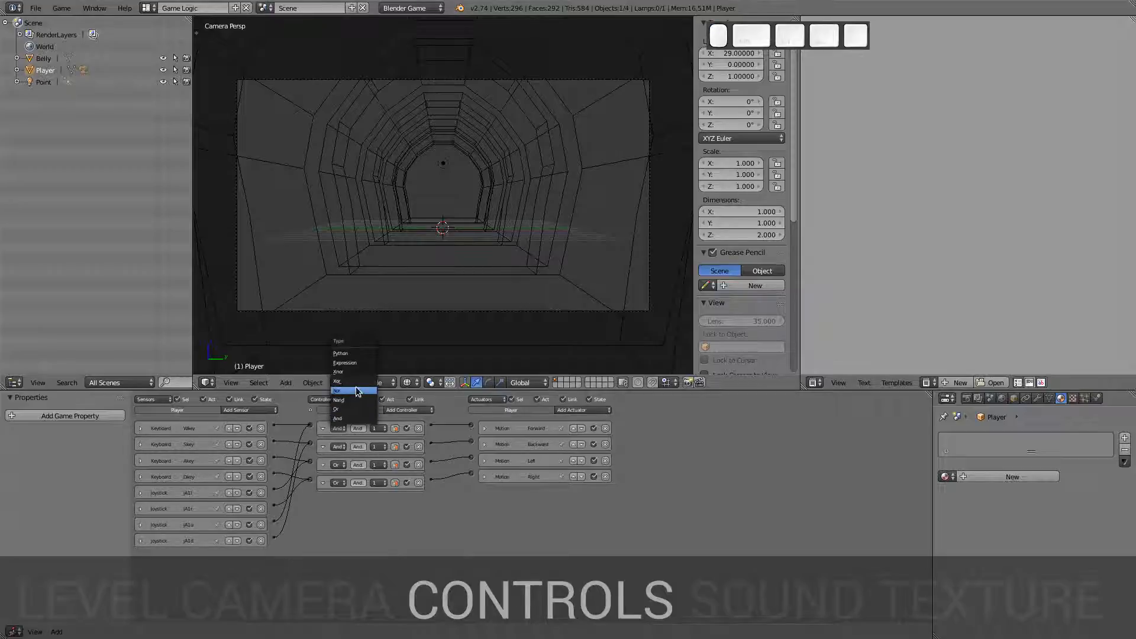
click(348, 409)
scroll(342, 444, up, 4)
click(411, 467)
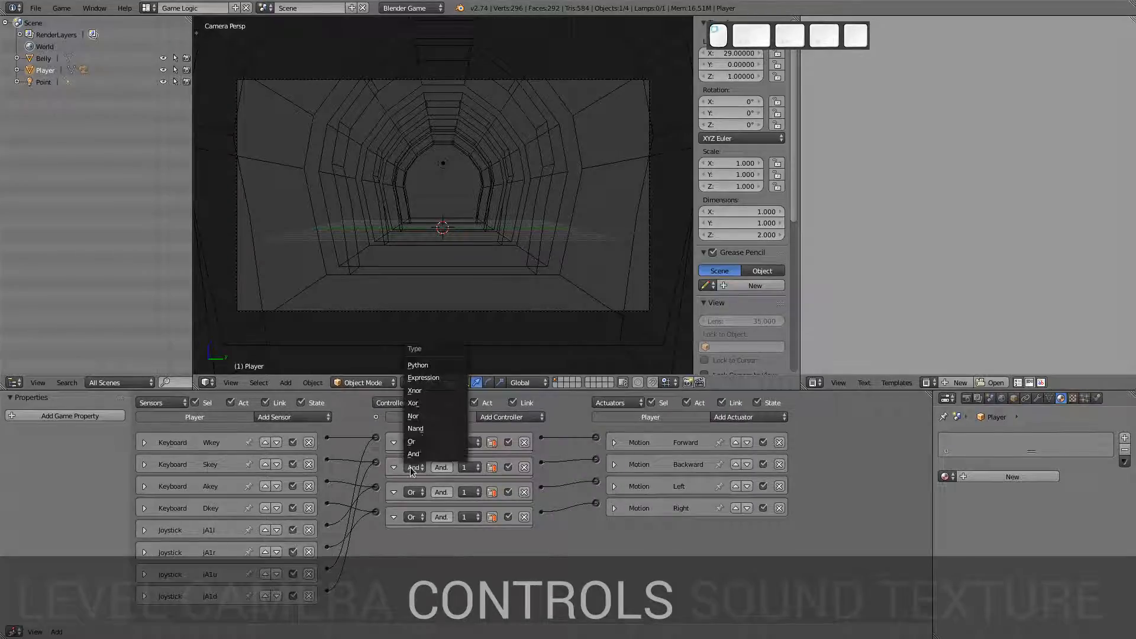
click(414, 442)
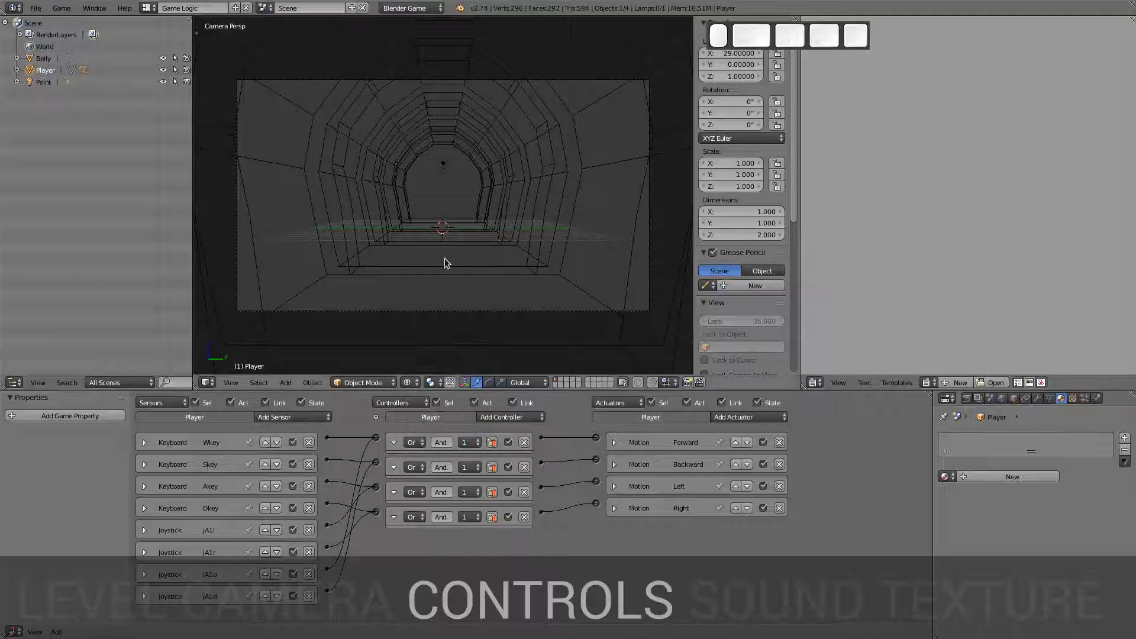
Step: Test-play the game in a maximized 3D view to check the player controls
key(shift+space)
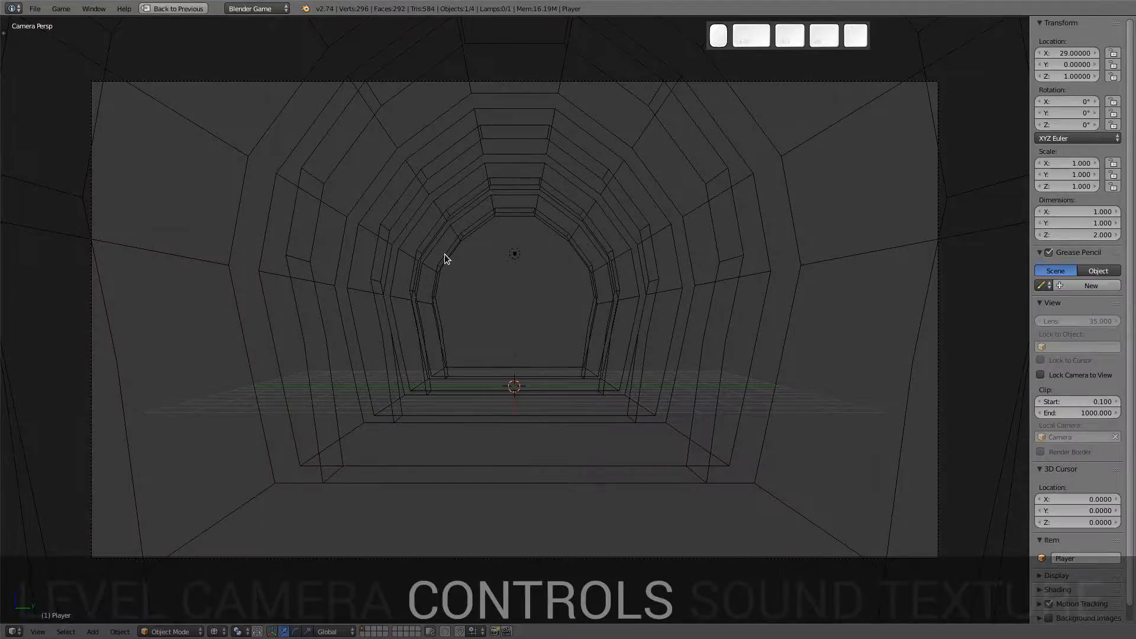
key(p)
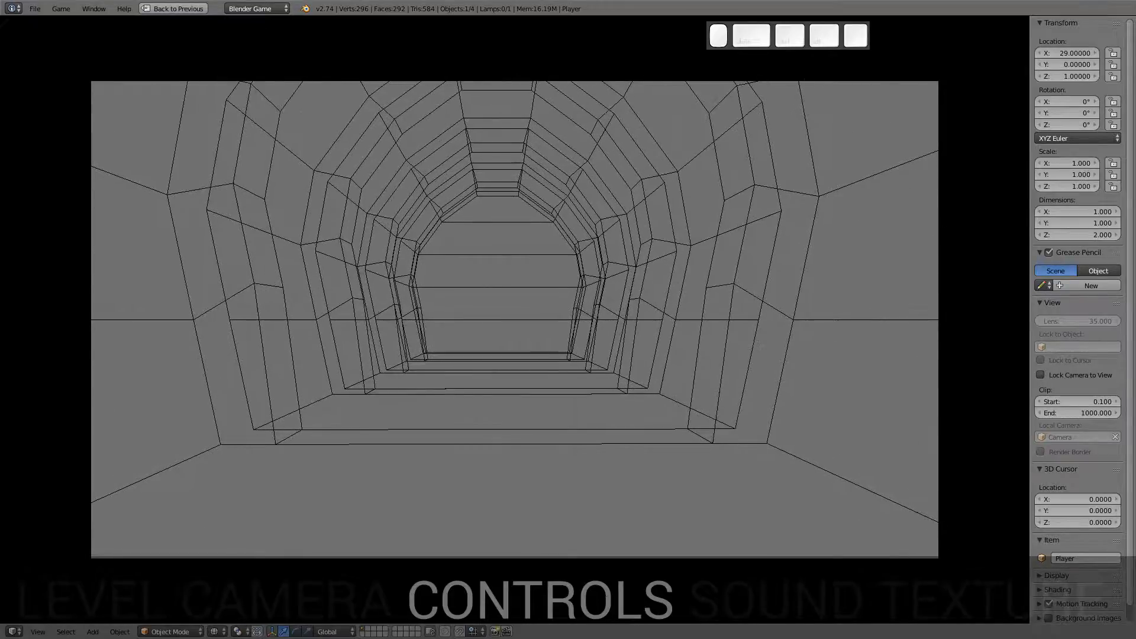
key(d)
key(Escape)
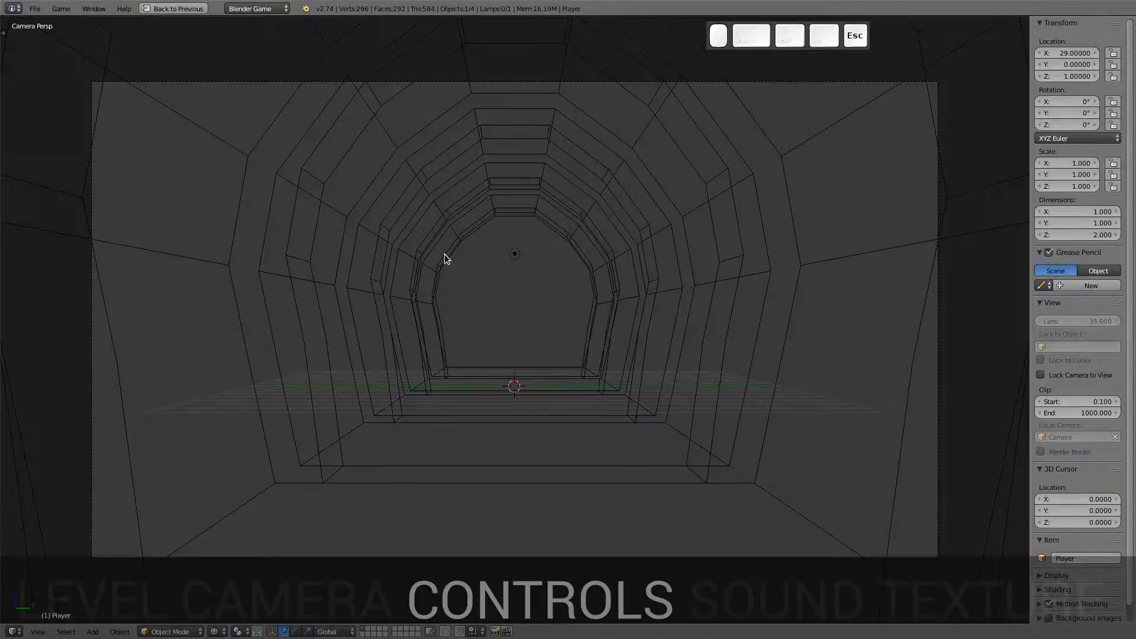
key(shift+space)
key(shift+space)
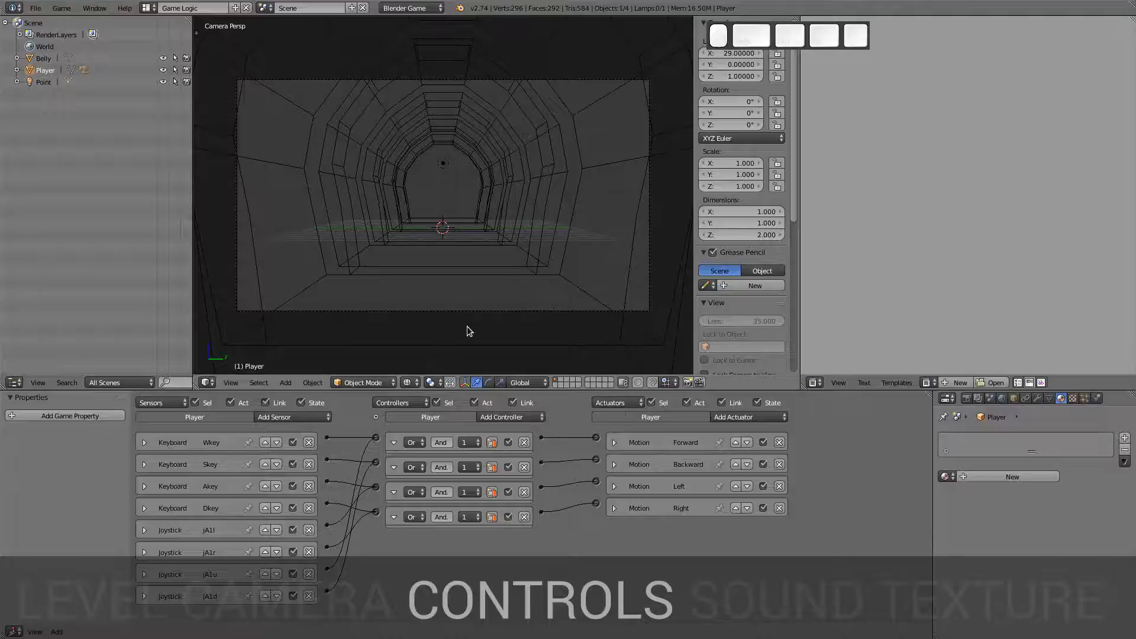
Step: Change the 3D viewport to Texture shading
key(shift+space)
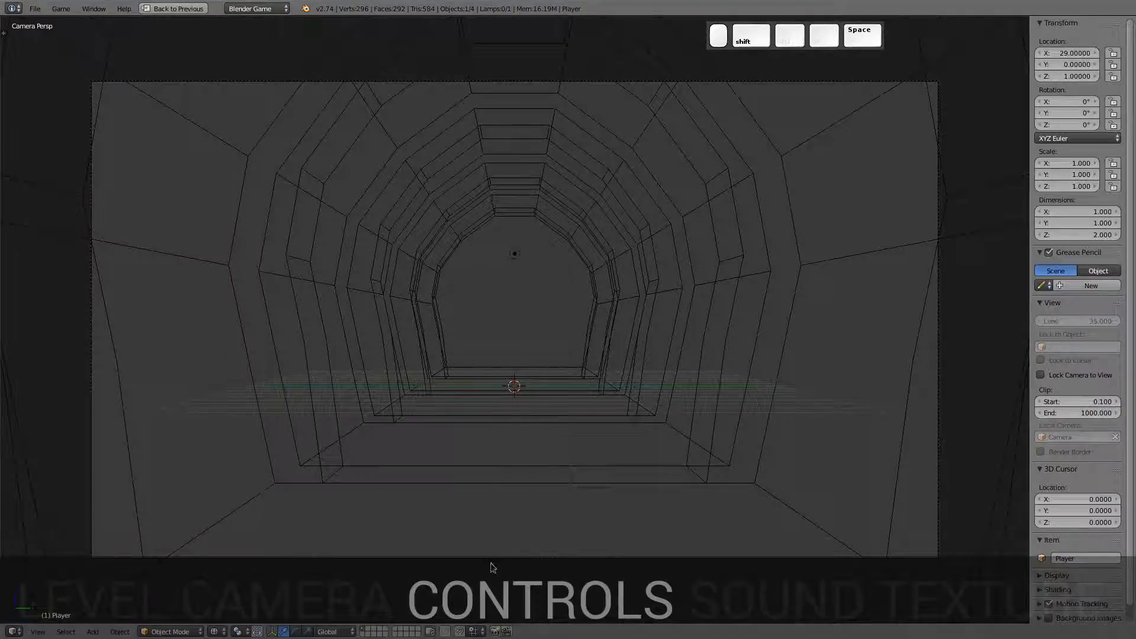
click(218, 632)
click(255, 579)
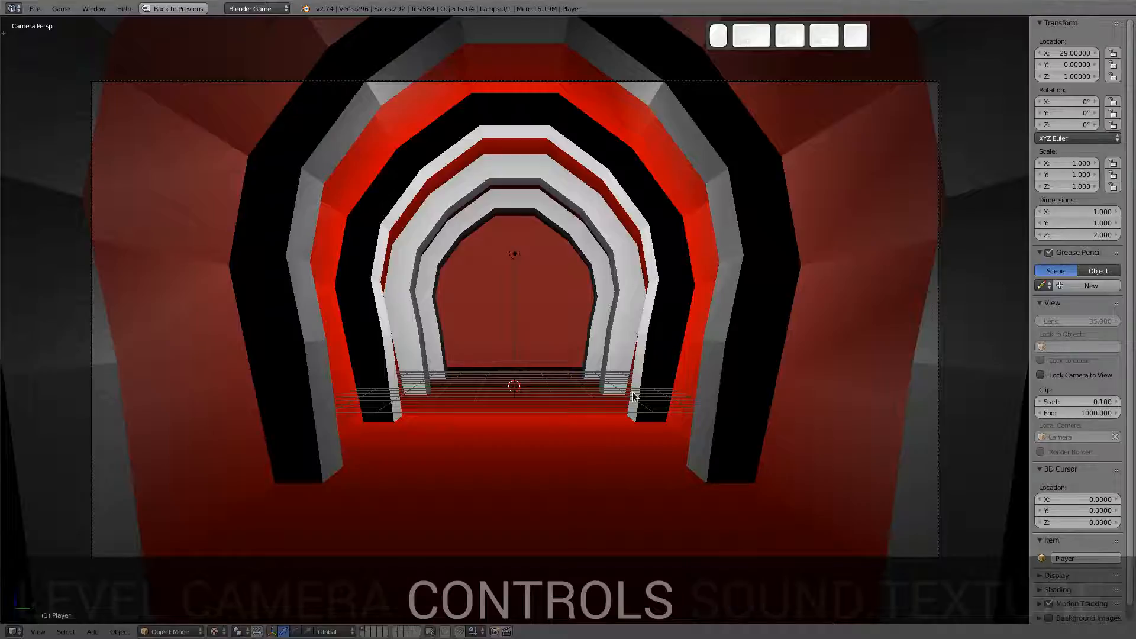
key(shift+space)
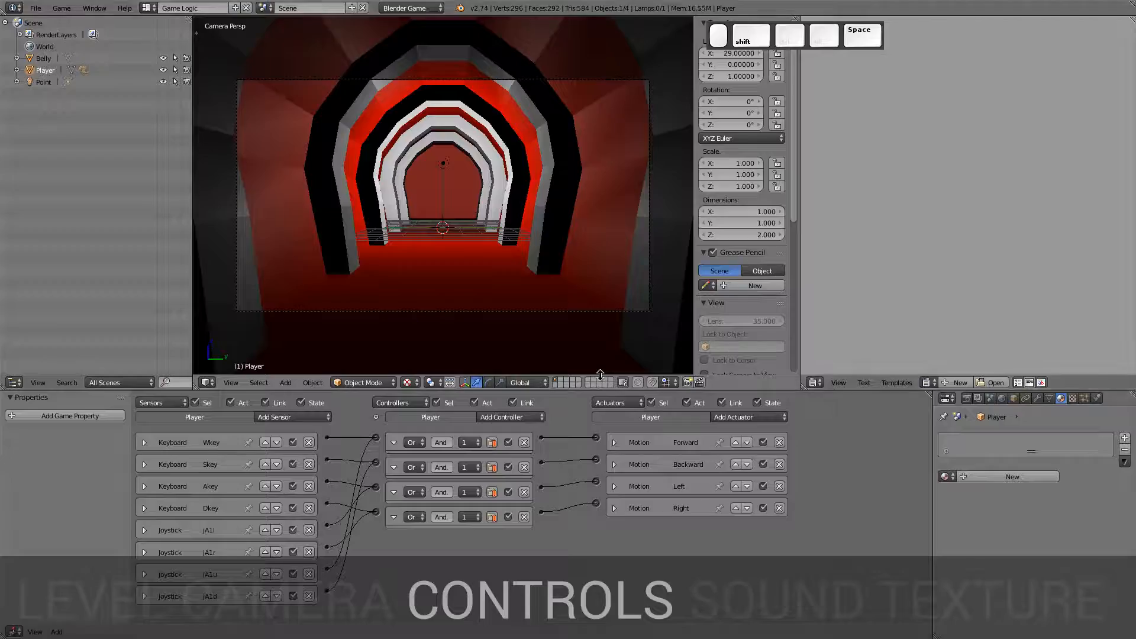
Step: Leave the camera view and add a Plain Axes empty at the scene's centre
key(KP_0)
middle_drag(506, 325, 510, 284)
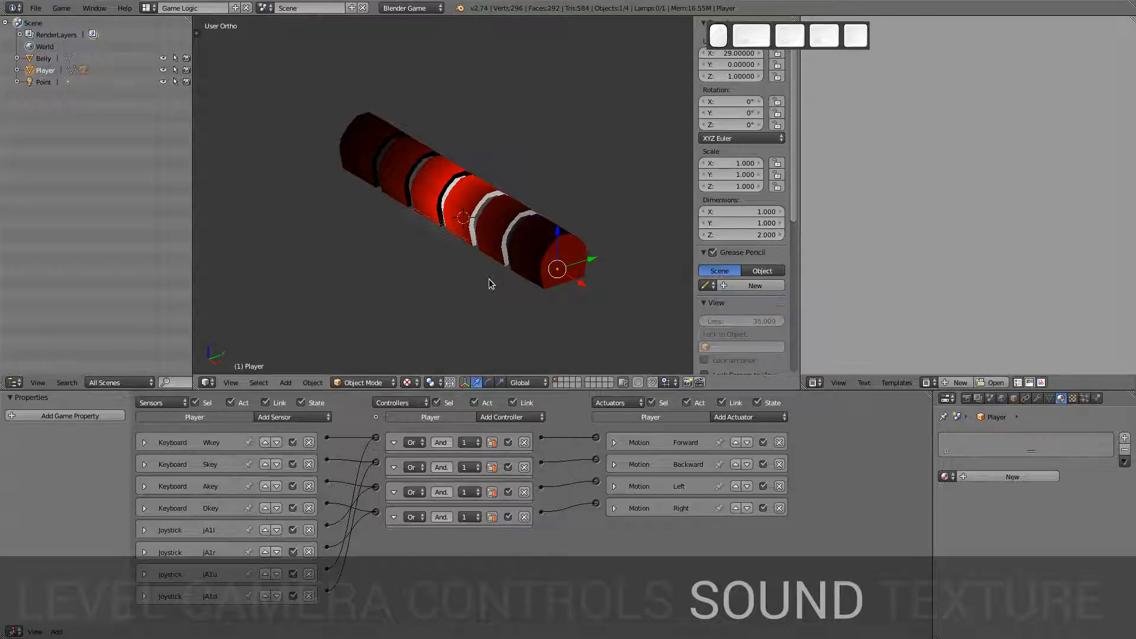
key(shift+a)
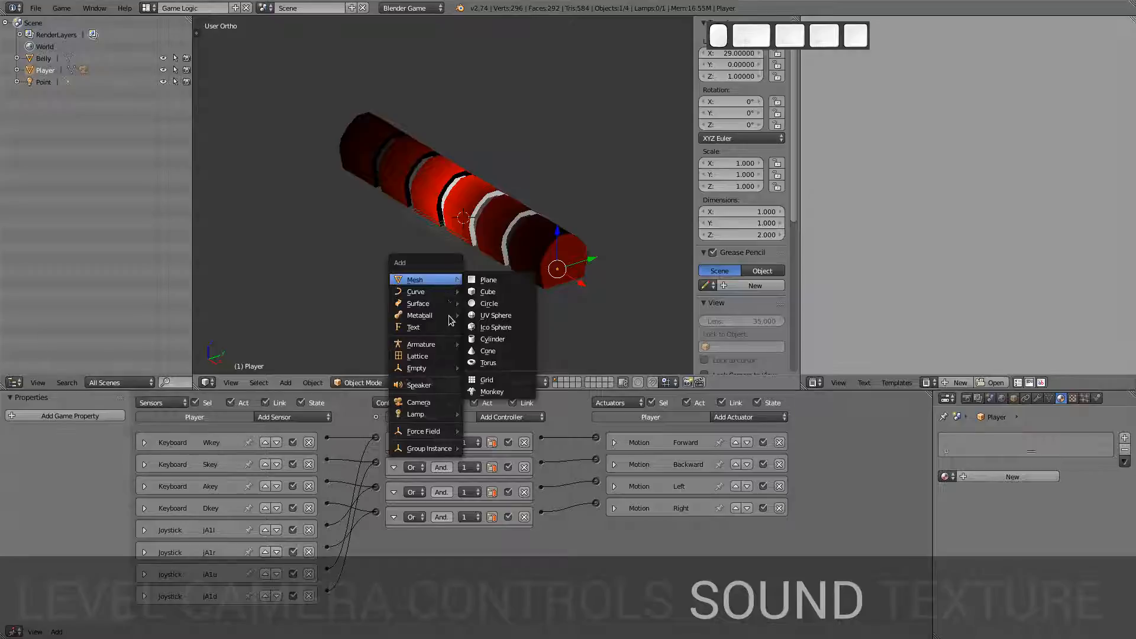
mouse_move(443, 424)
mouse_move(444, 370)
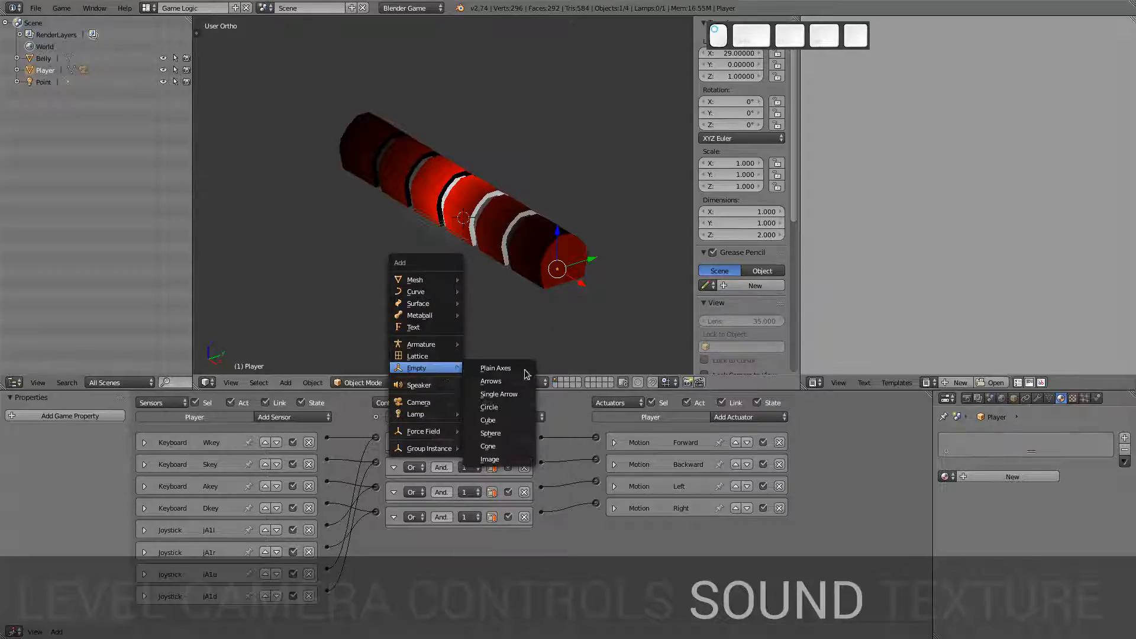
click(525, 370)
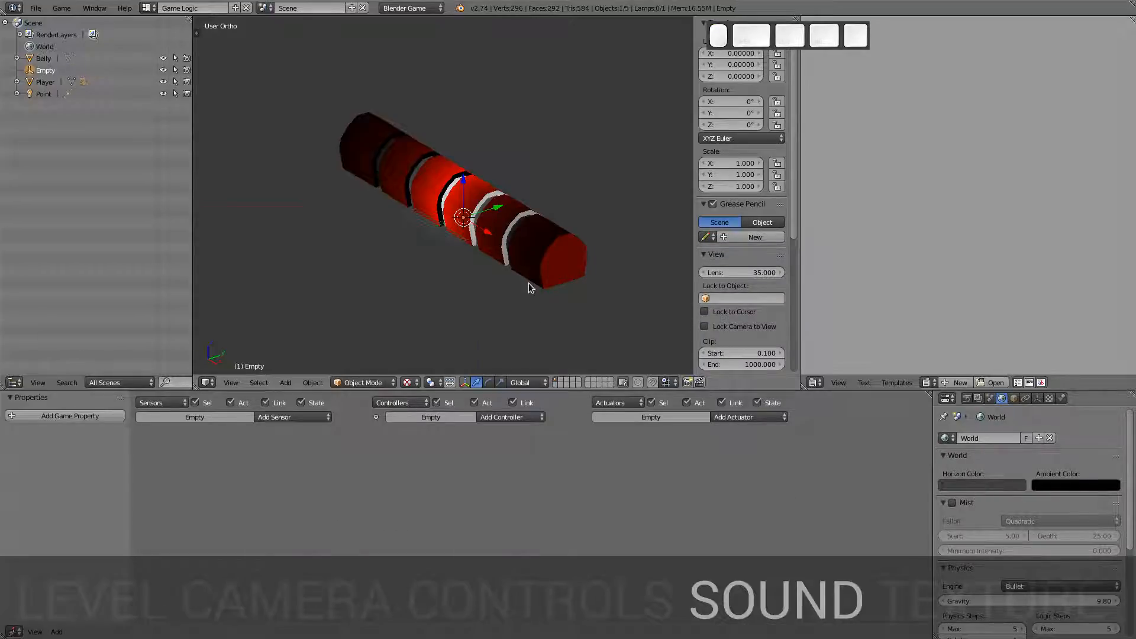
Step: In top view, move the empty outside the tunnel to about X 21.2, Y -12.4
key(KP_1)
key(KP_3)
key(KP_7)
key(g)
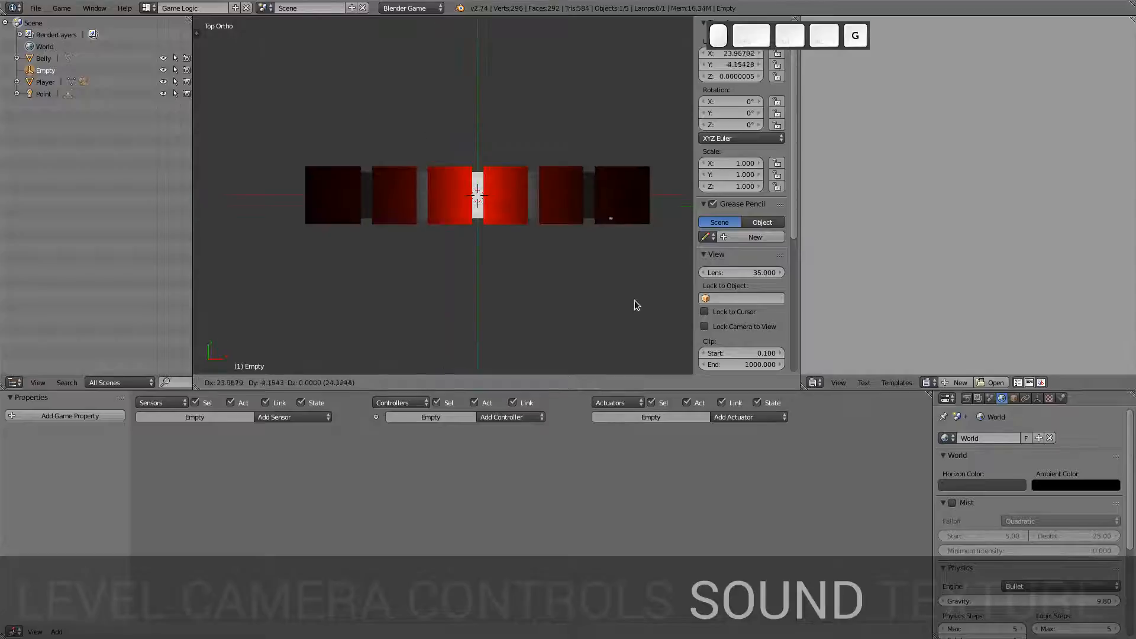
click(615, 342)
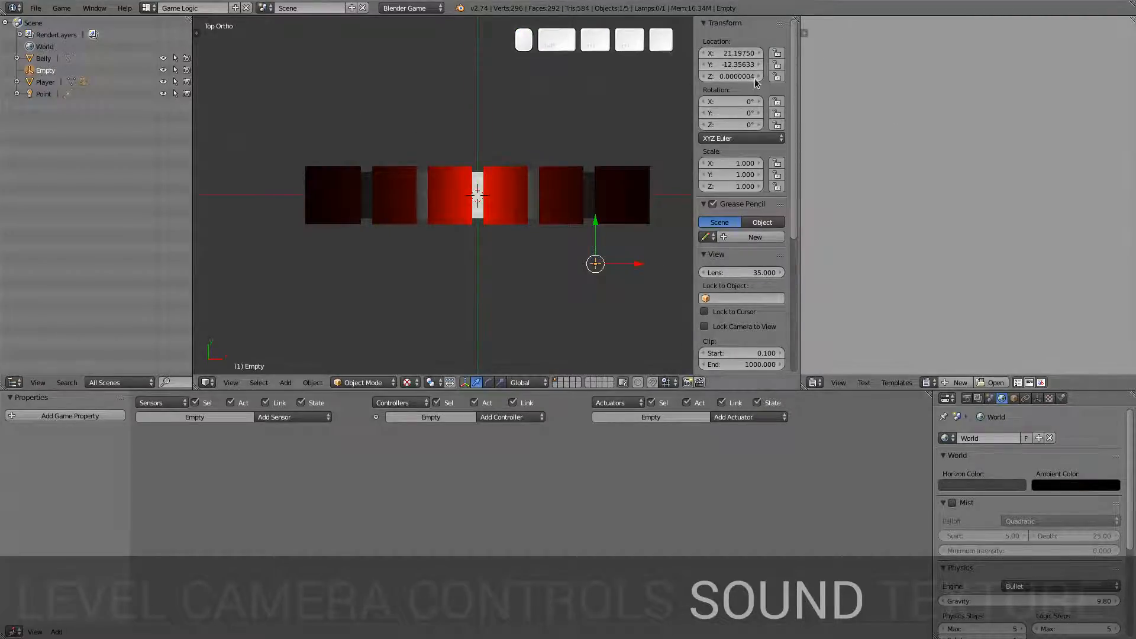
Step: Rename the empty as EmptySoundStarter
double_click(47, 70)
key(Right)
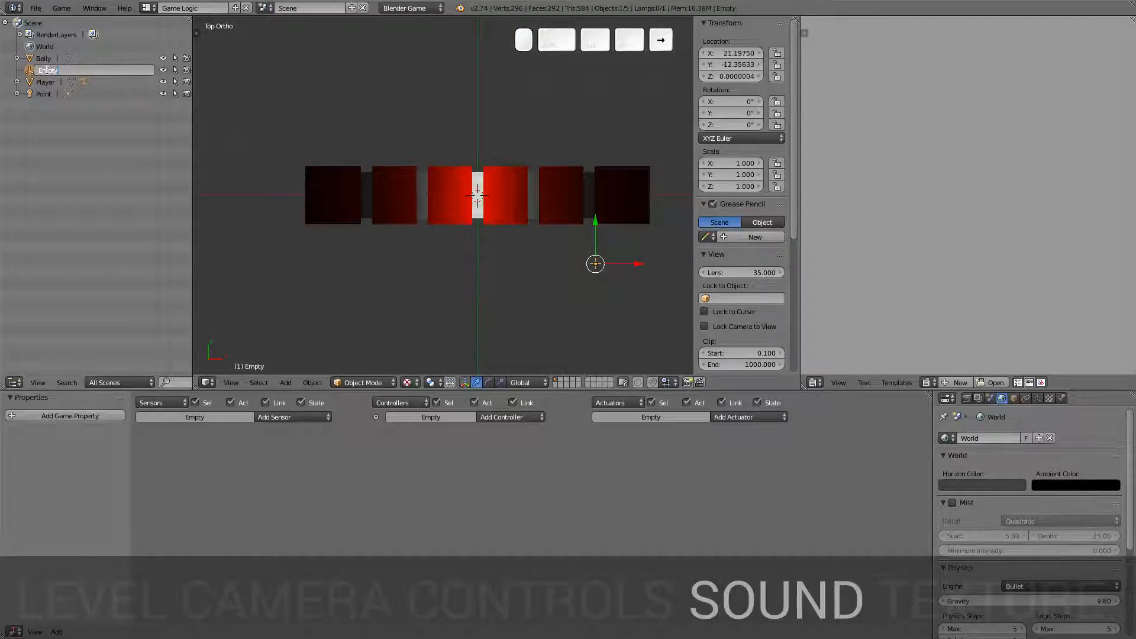
text(SoundStarter)
key(Return)
Step: Give EmptySoundStarter an Always sensor and a Sound actuator, and link the sensor to the actuator
scroll(641, 287, up, 4)
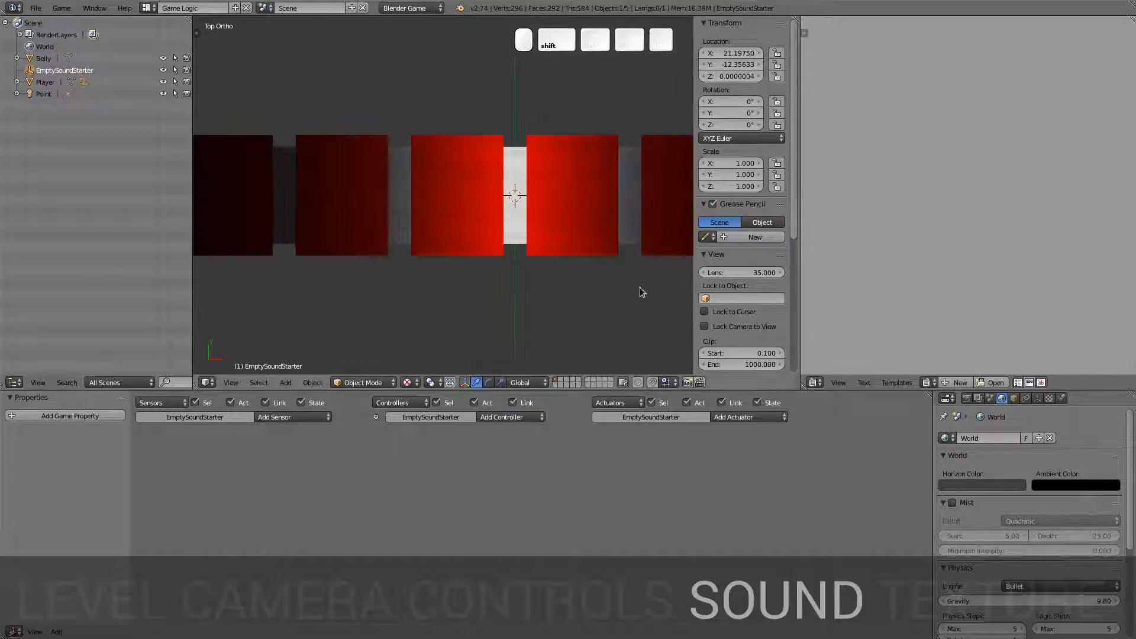
shift+middle_drag(640, 293, 397, 198)
shift+middle_drag(567, 255, 422, 197)
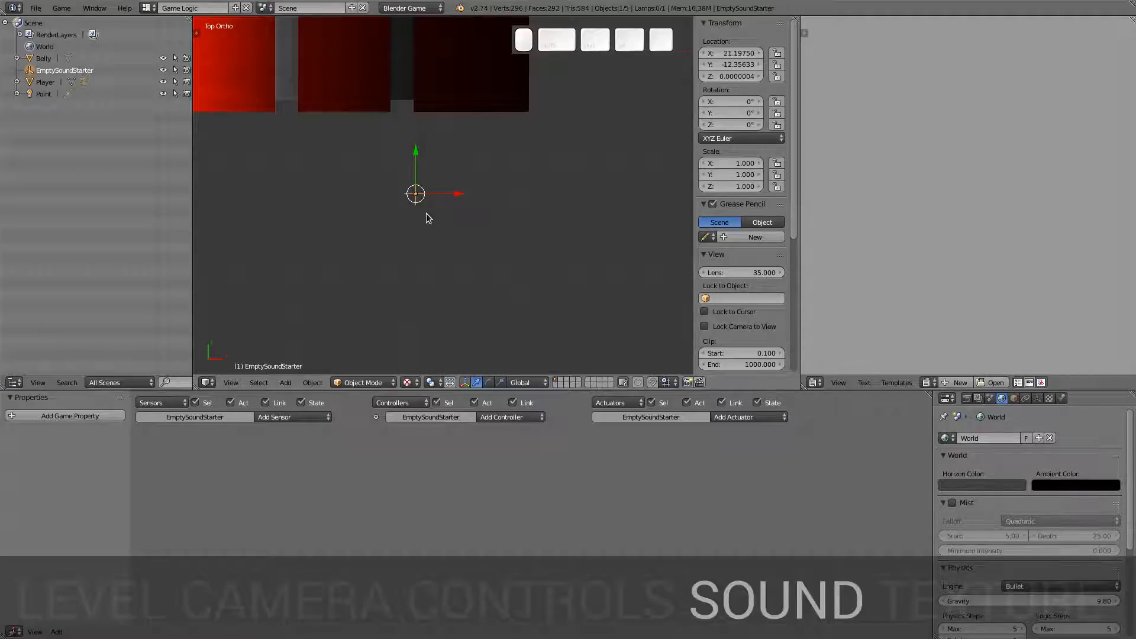
key(1)
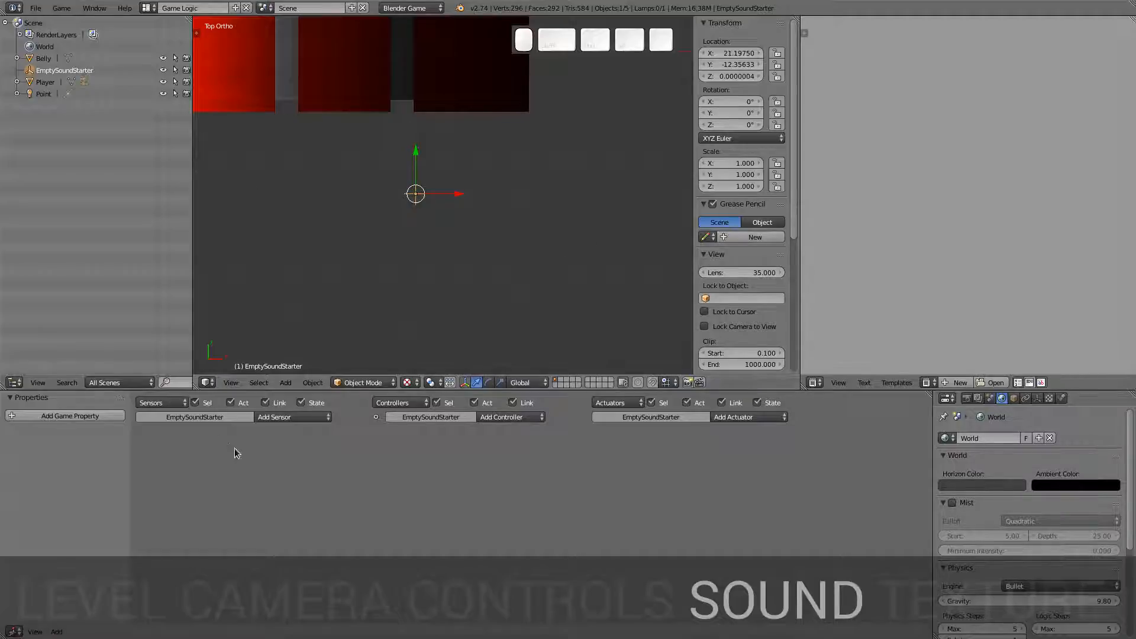
click(269, 417)
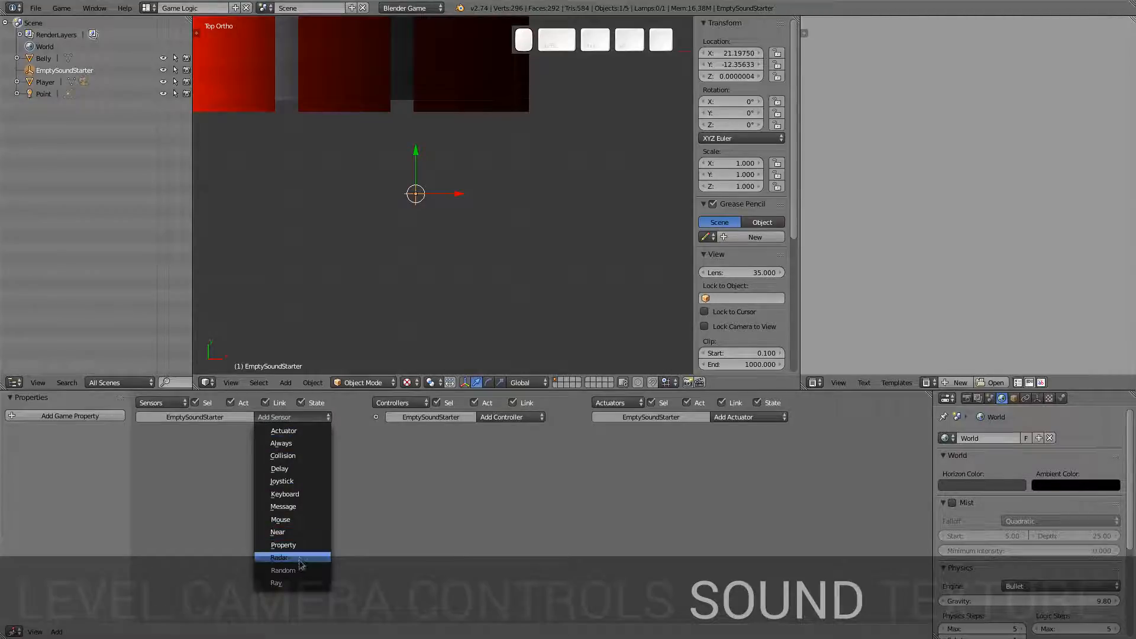
click(295, 442)
click(748, 418)
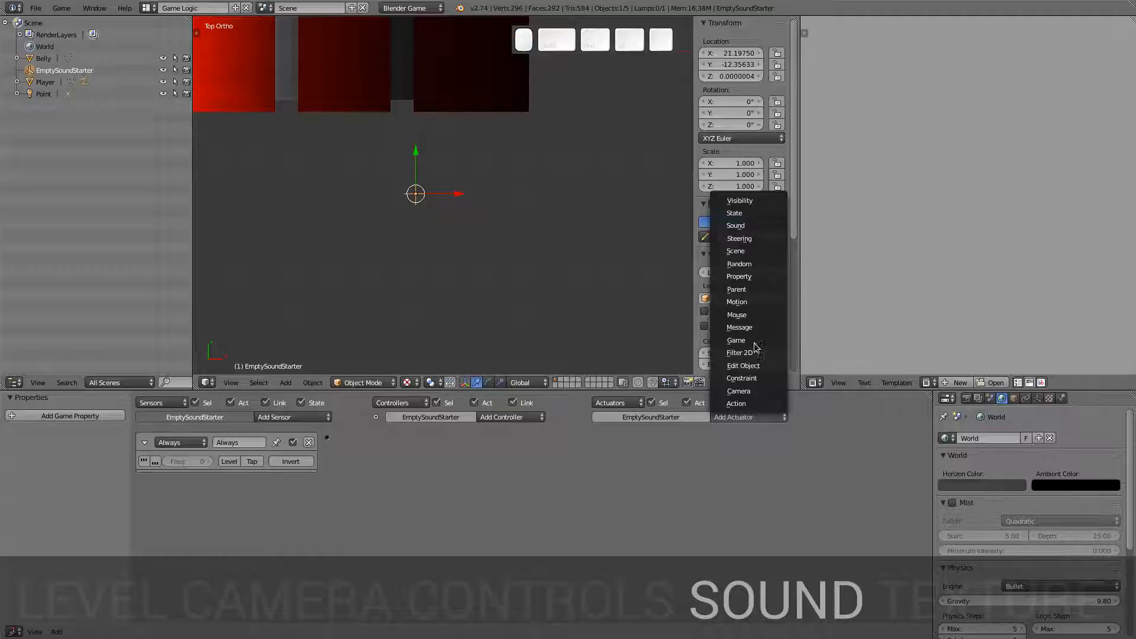
click(740, 225)
drag(325, 438, 596, 439)
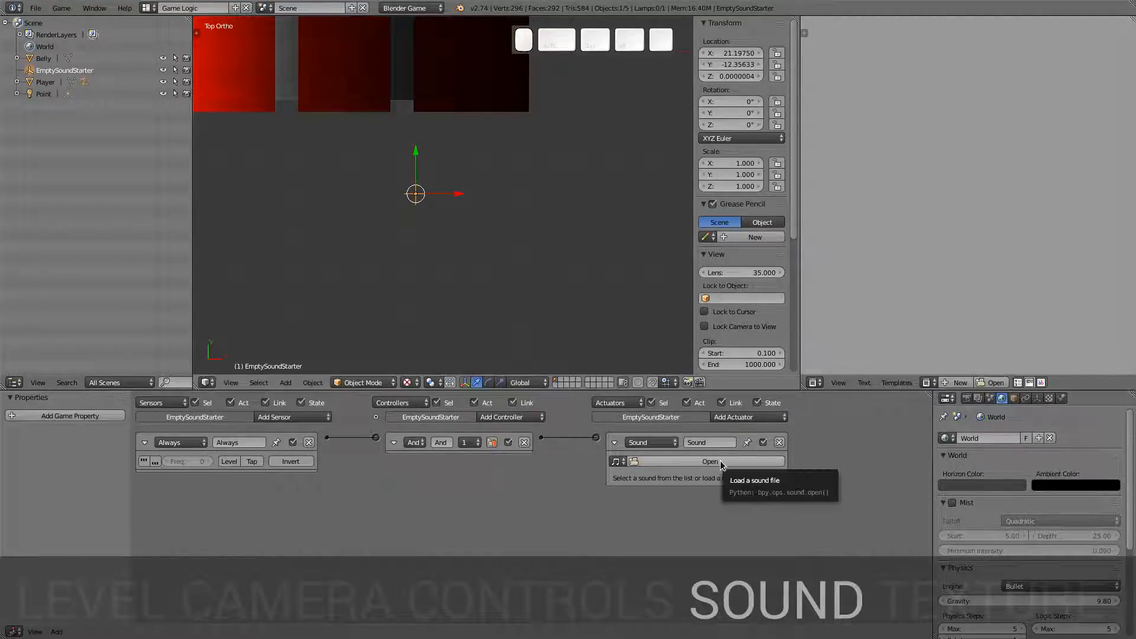
Step: Load the sound file 197751_93137-hq.ogg into EmptySoundStarter's Sound actuator
click(616, 462)
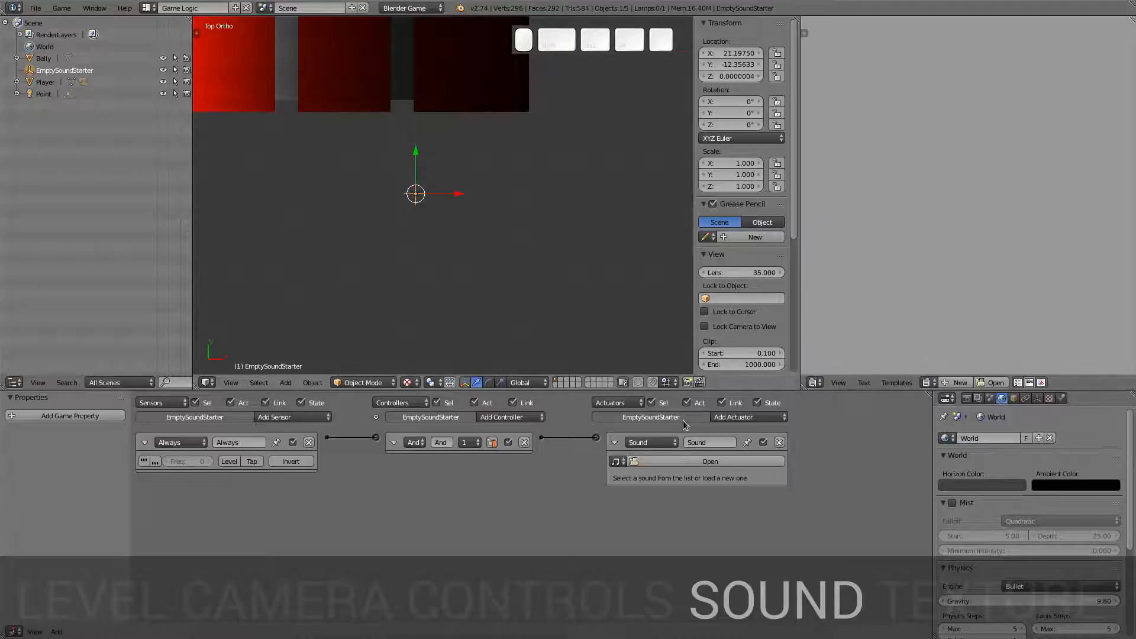
click(710, 461)
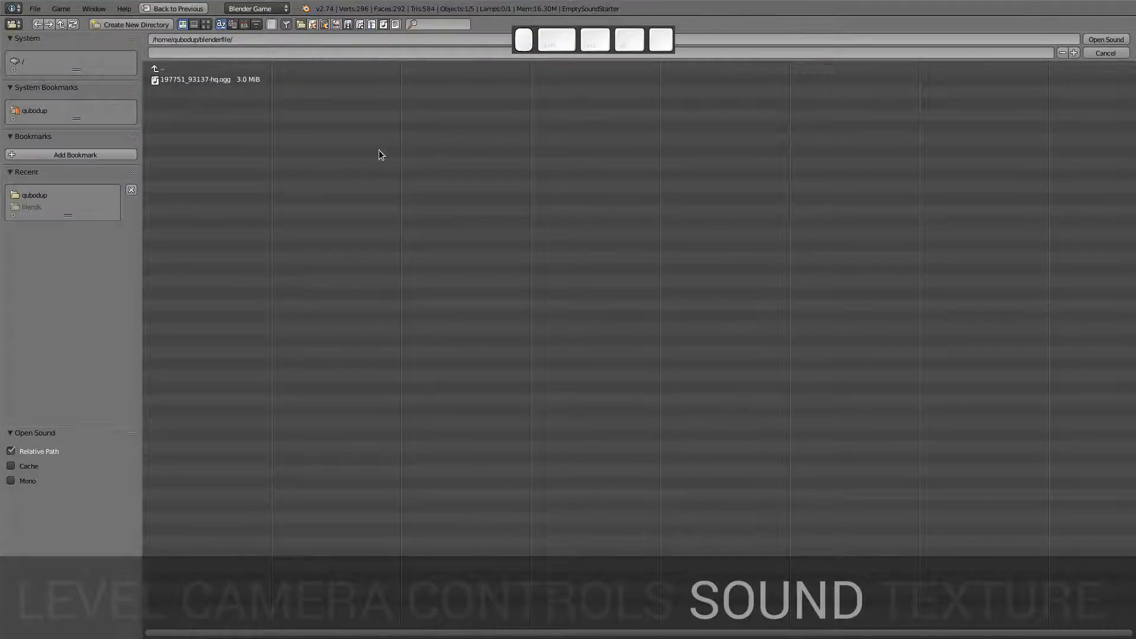
double_click(226, 83)
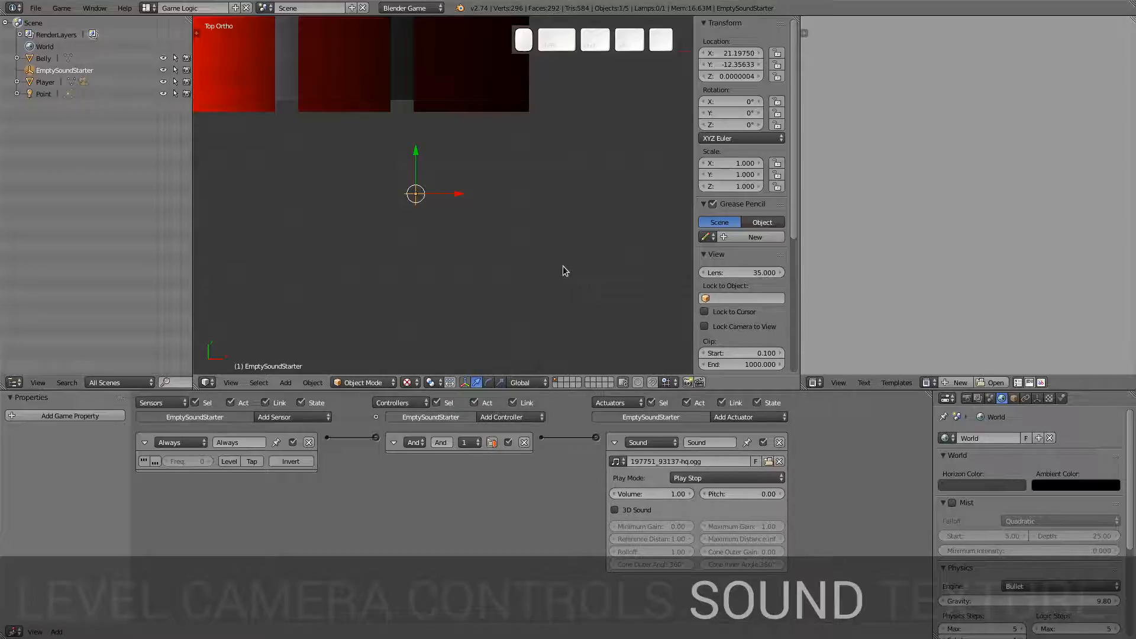
Step: Run the game and steer the Player through the tunnel to test the background sound, then stop the game
key(p)
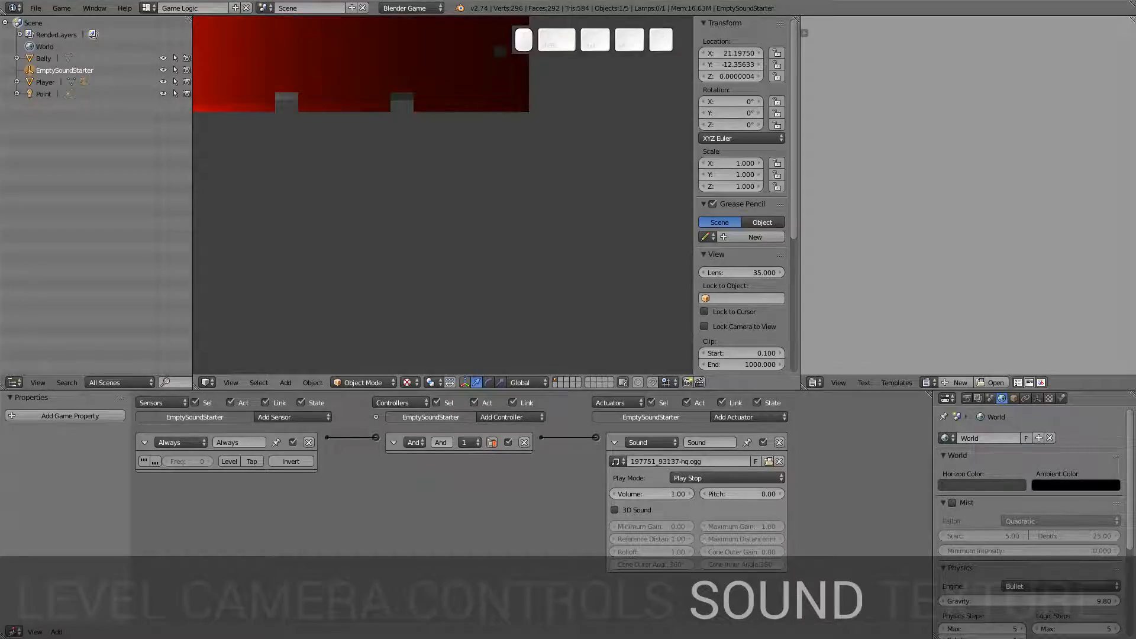
key(p)
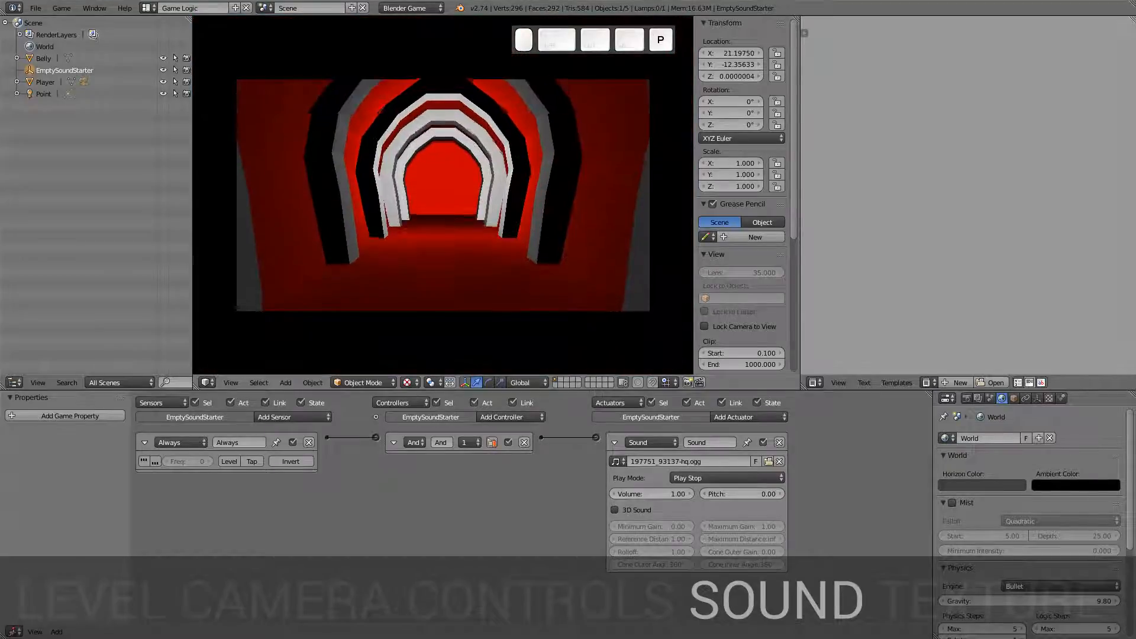
key(w)
key(d)
key(a)
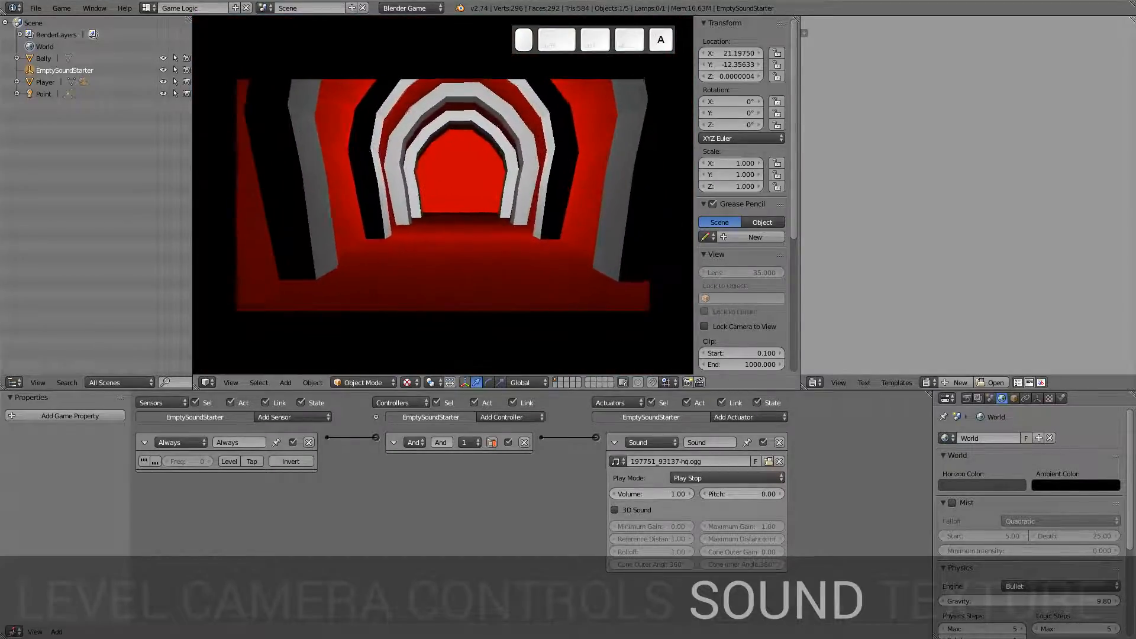
key(a)
key(d)
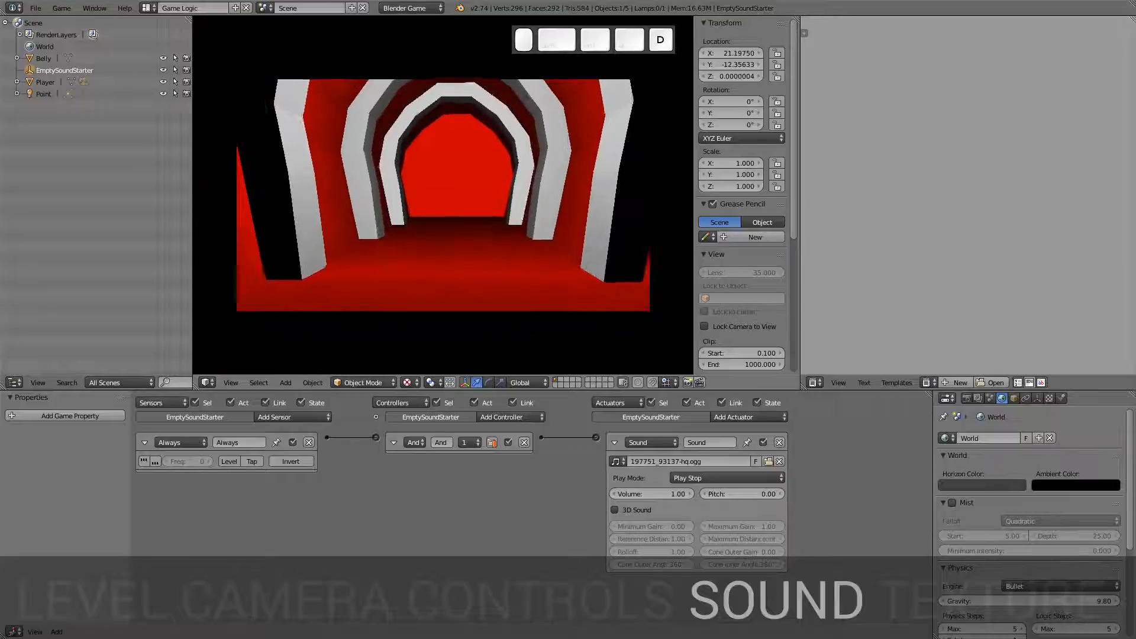
key(a)
key(d)
key(a)
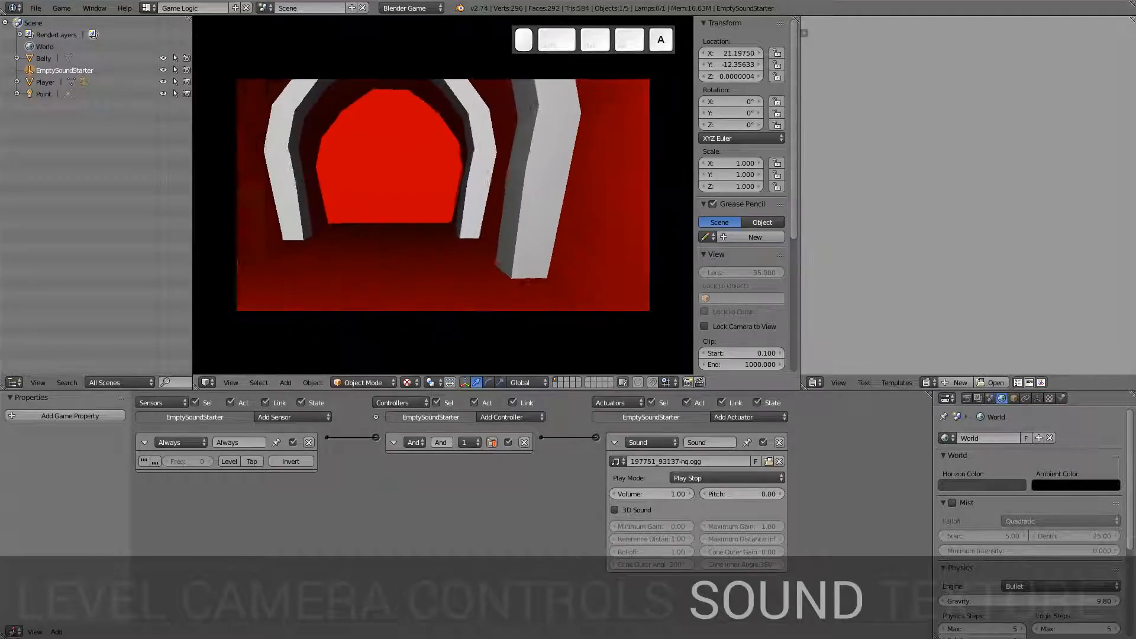
key(d)
key(a)
key(d)
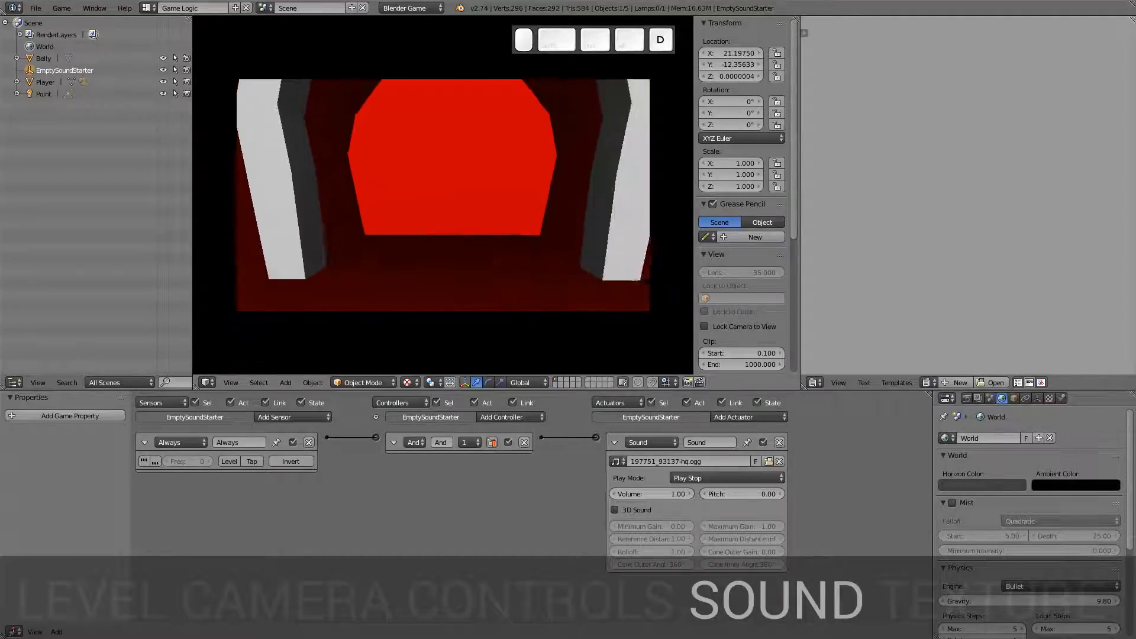
key(a)
key(d)
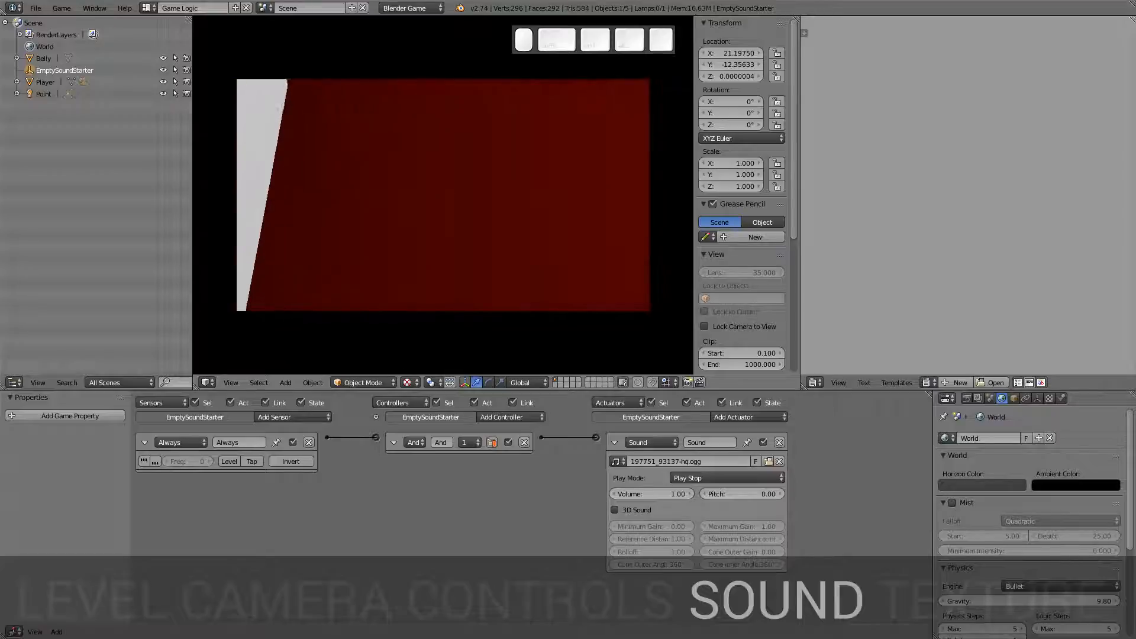
key(w)
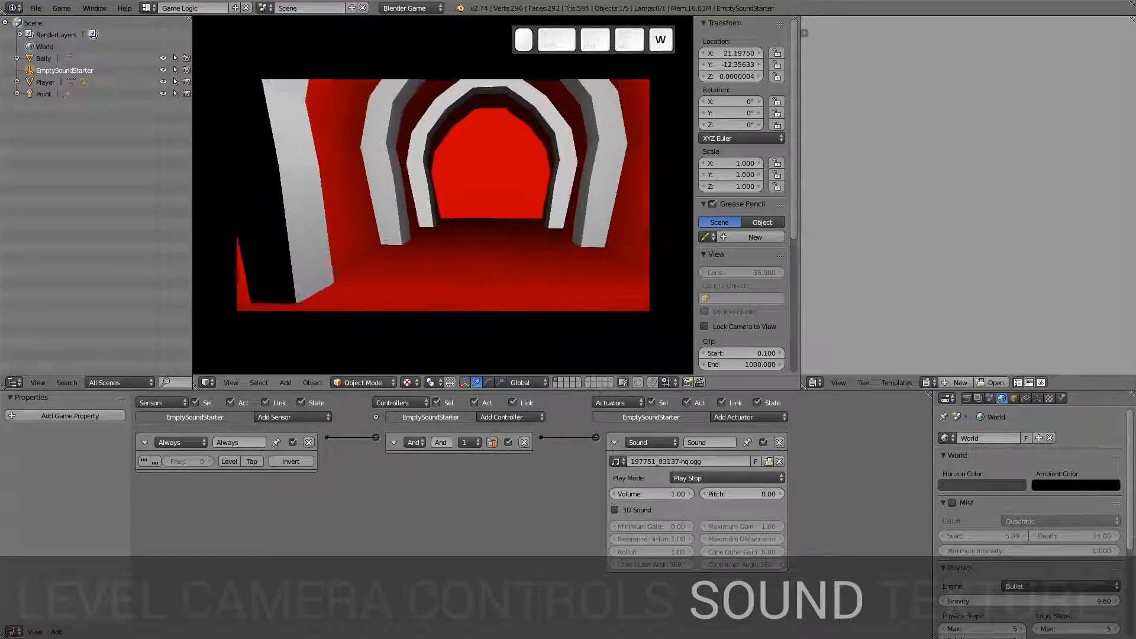
key(Escape)
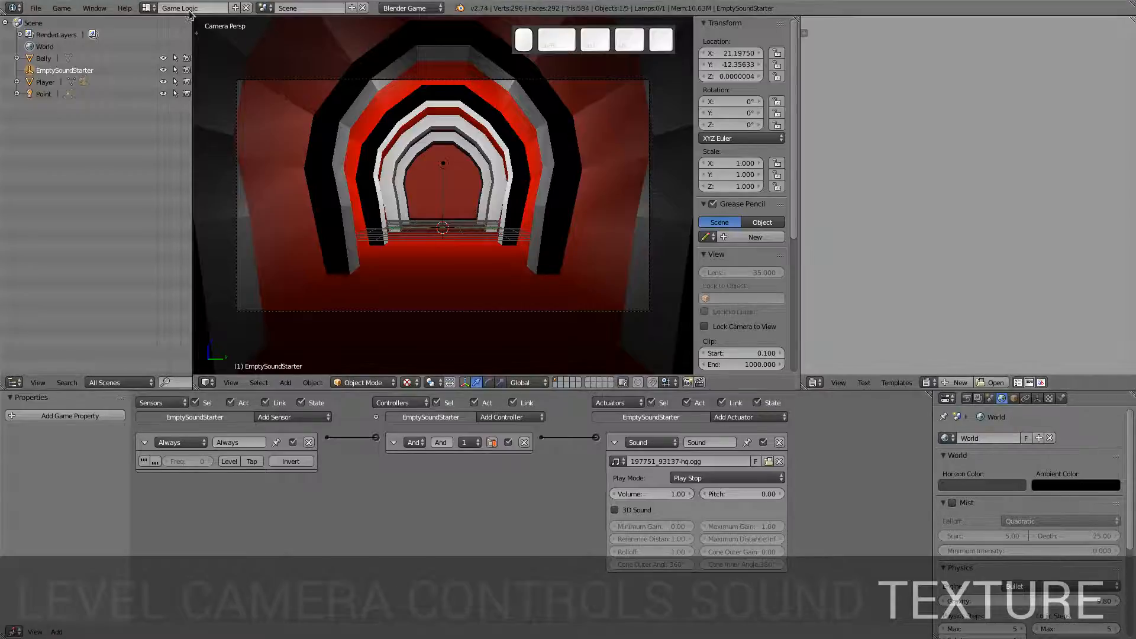
Step: Switch to the Default screen layout and leave the camera view
click(152, 8)
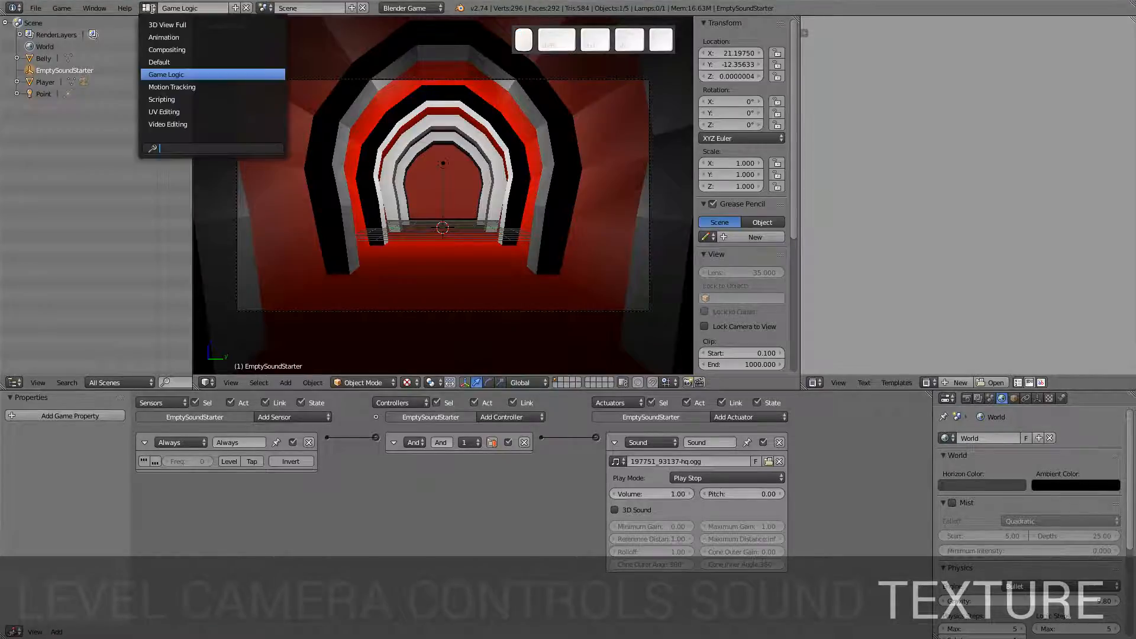
click(165, 62)
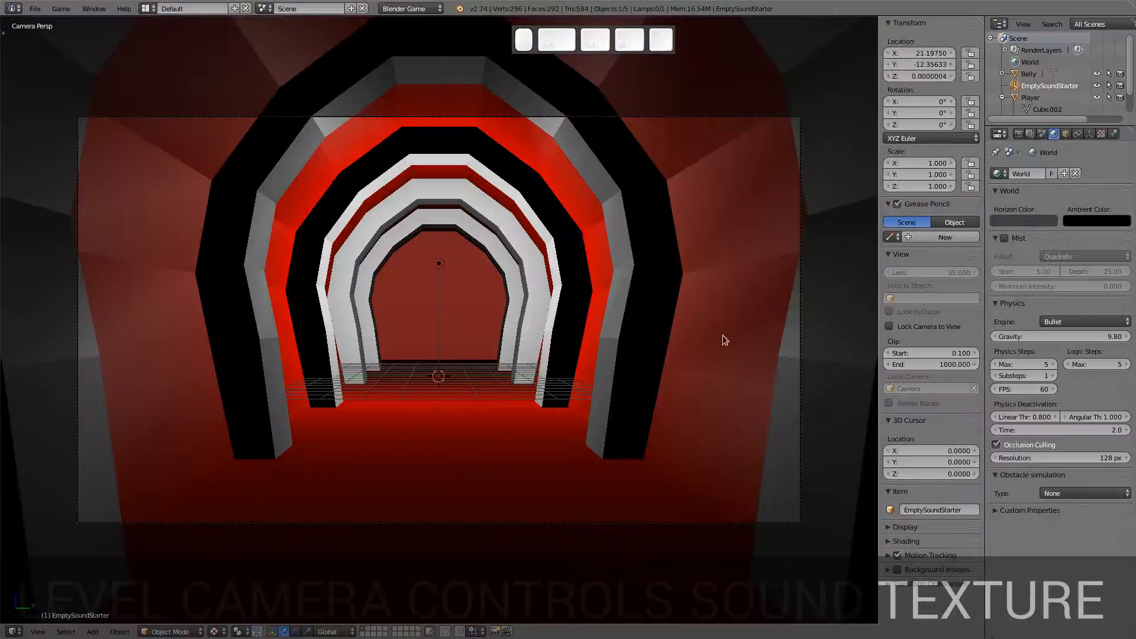
right_click(785, 632)
key(KP_0)
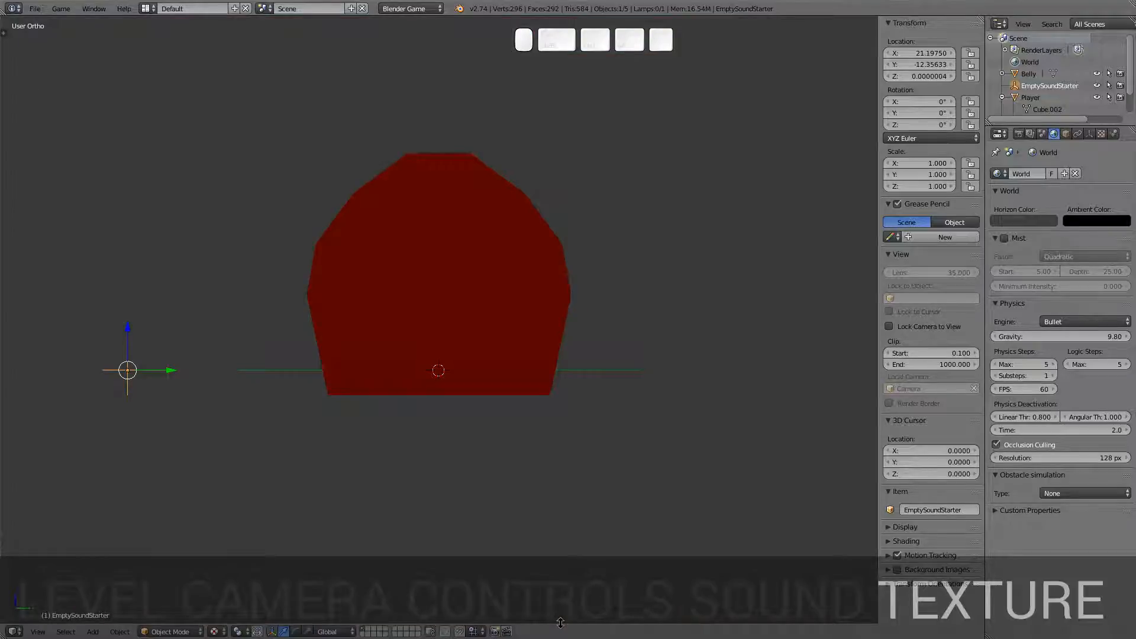
Step: Split the 3D view vertically in the middle and turn the new area into a UV/Image Editor
middle_drag(533, 346, 524, 377)
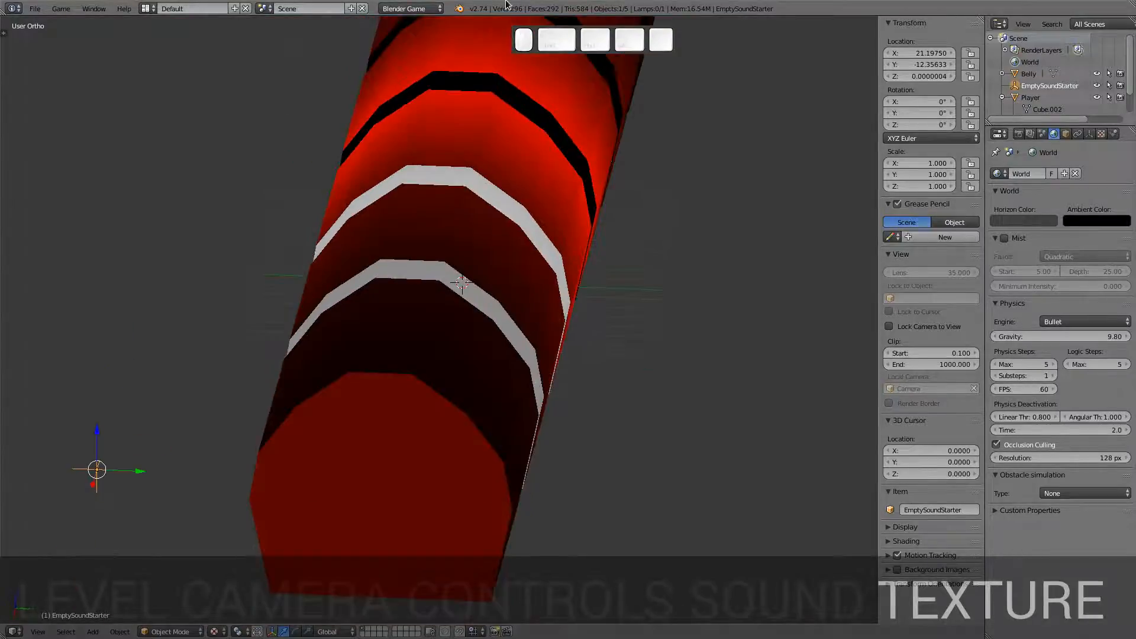
right_click(508, 18)
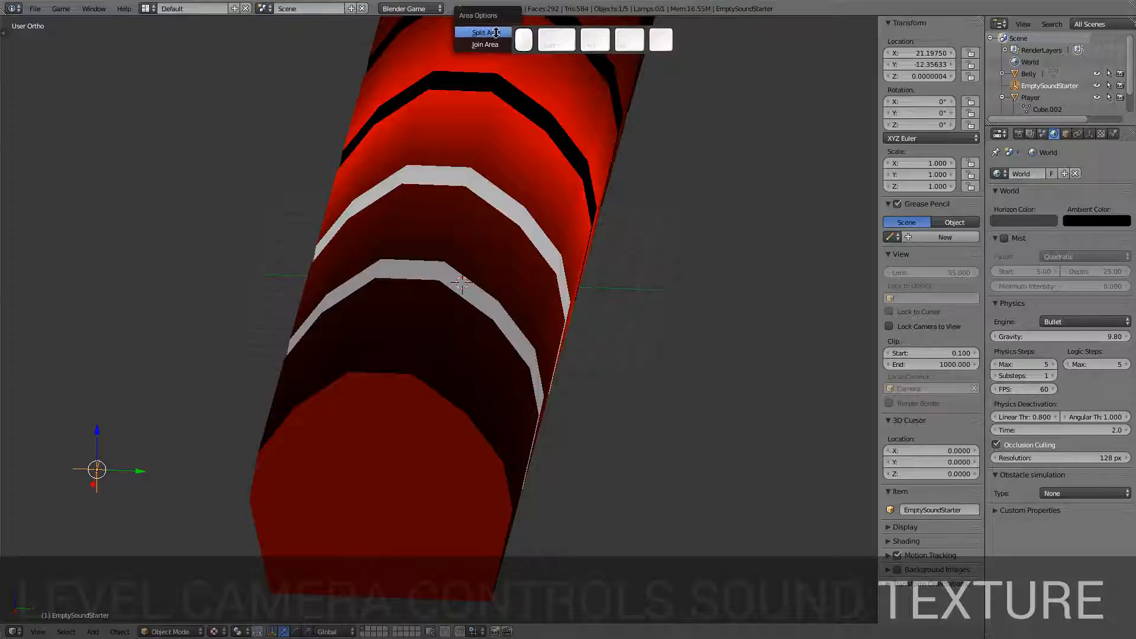
click(494, 33)
click(543, 244)
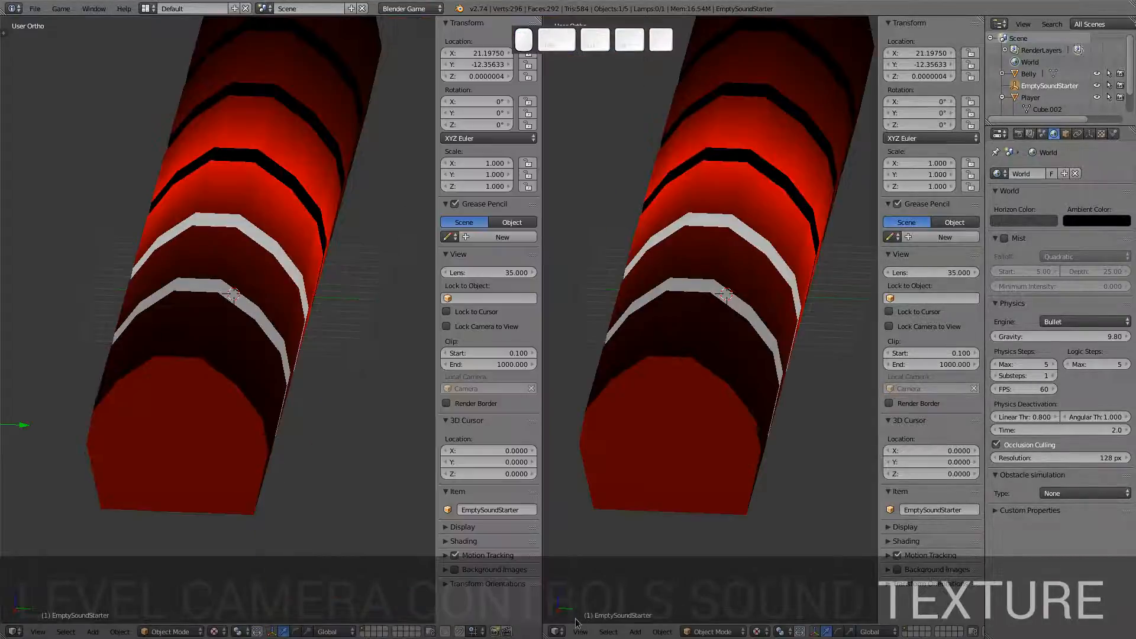
click(553, 632)
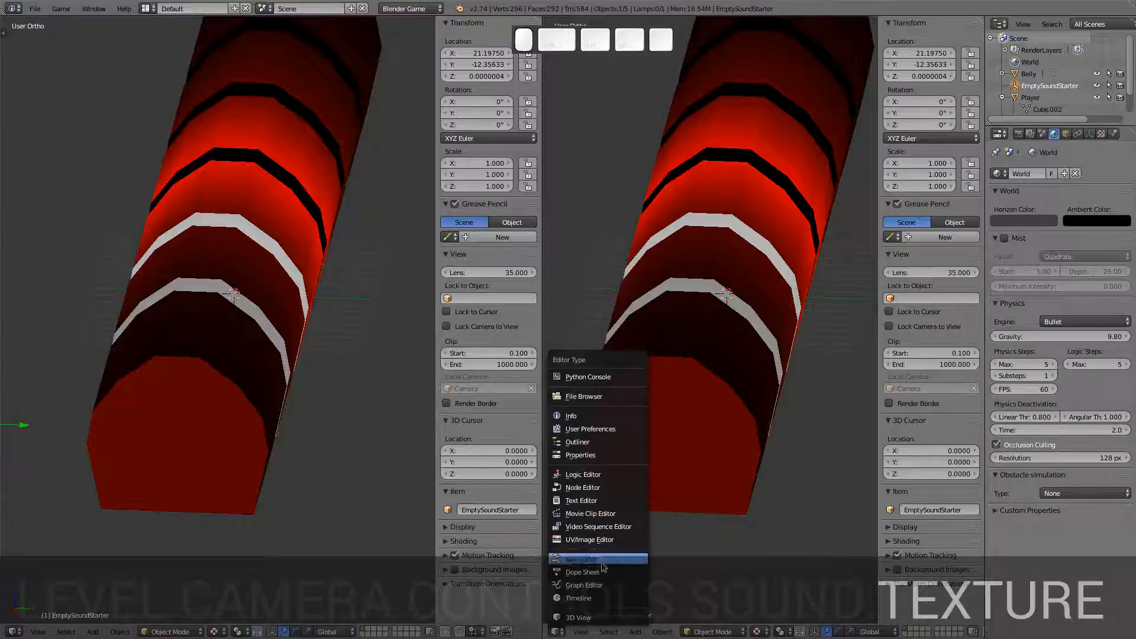
click(608, 539)
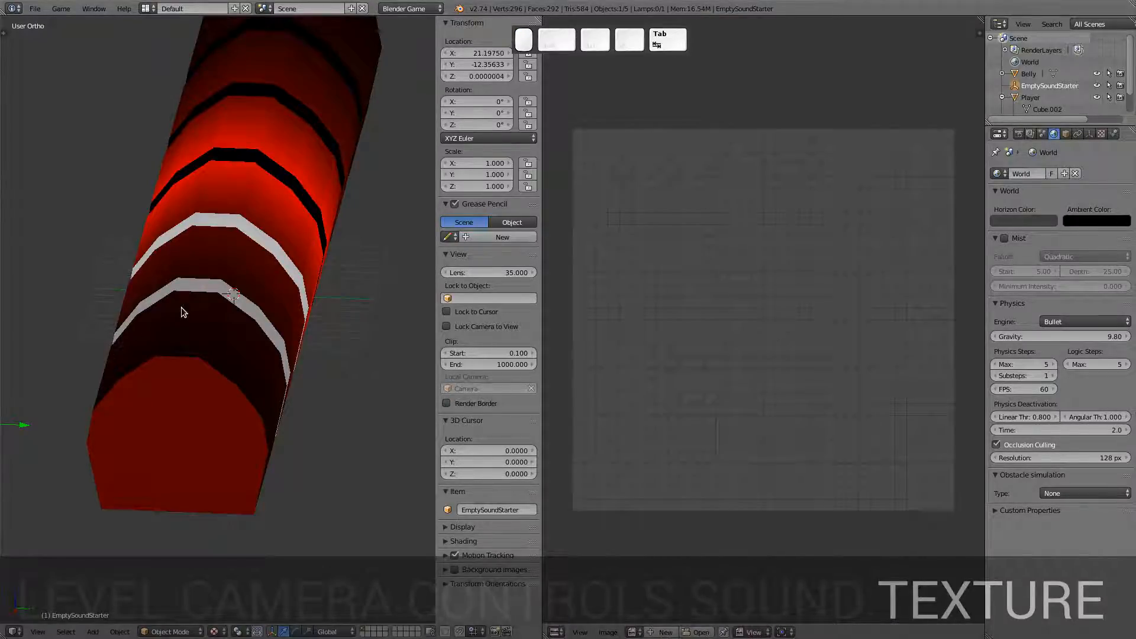
Step: Unwrap the whole Belly mesh with Smart UV Project, using angle limit 66 and island margin 0
right_click(207, 383)
key(Tab)
key(a)
key(a)
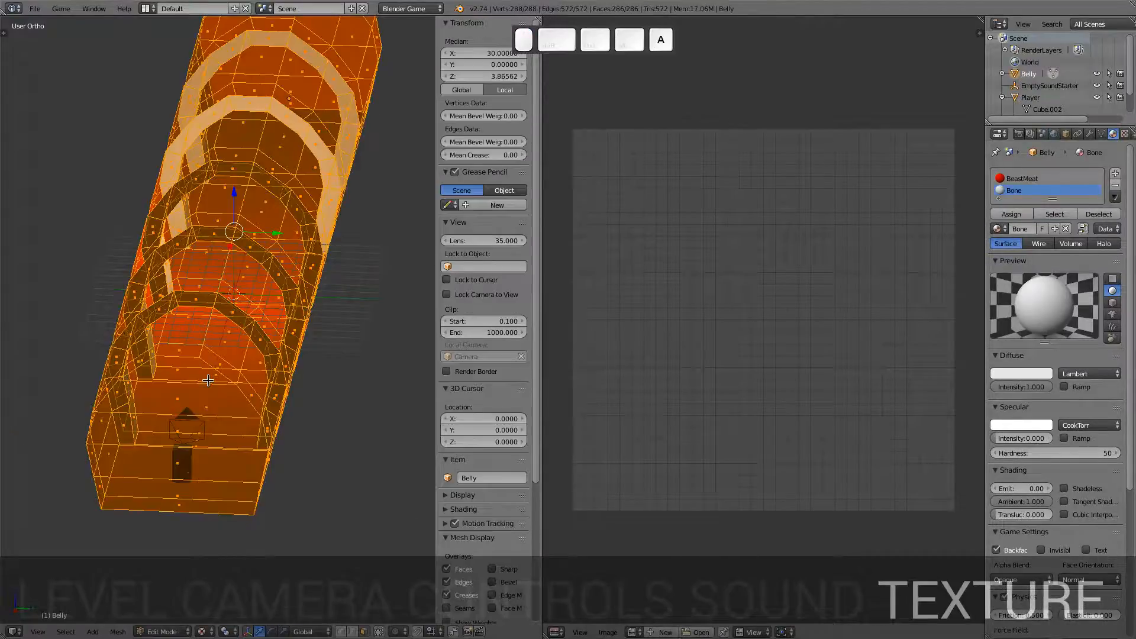
key(u)
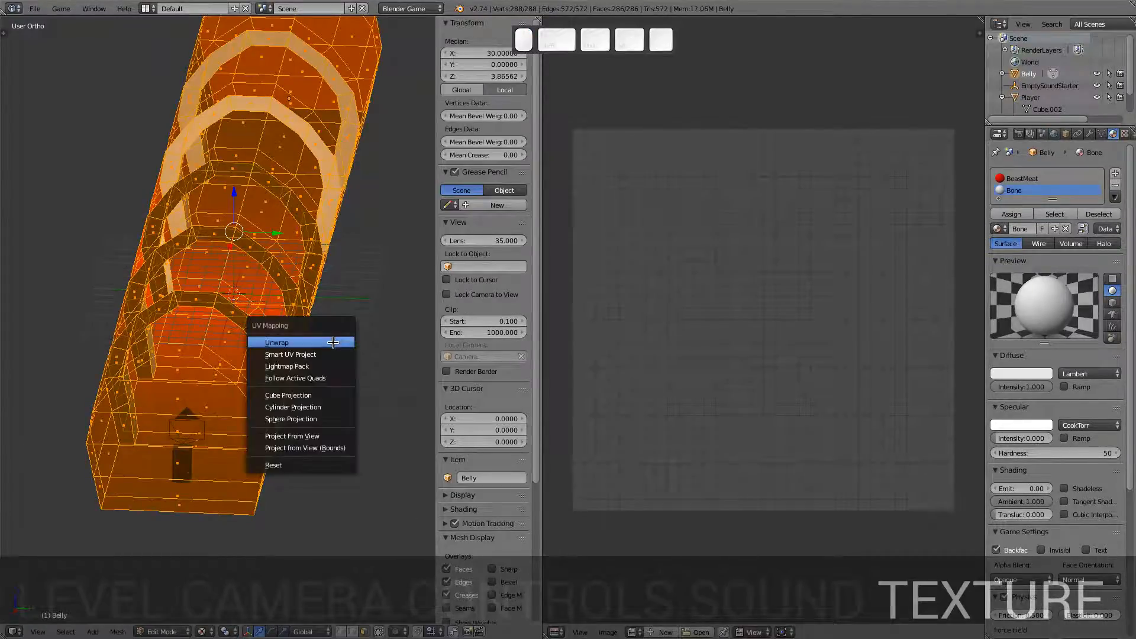
click(326, 354)
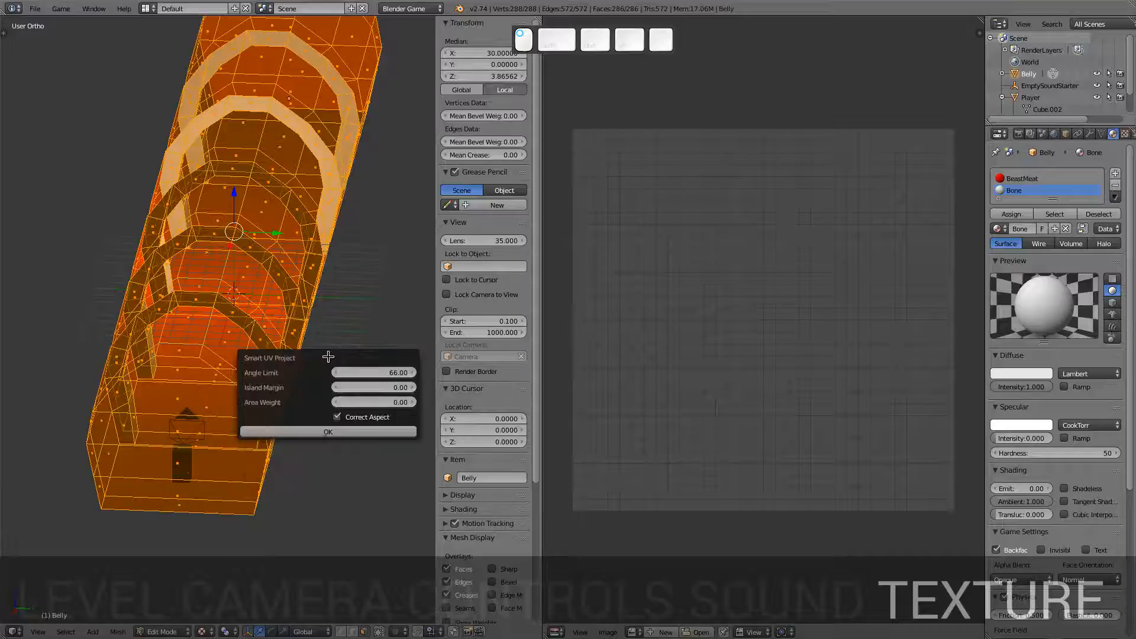
click(374, 432)
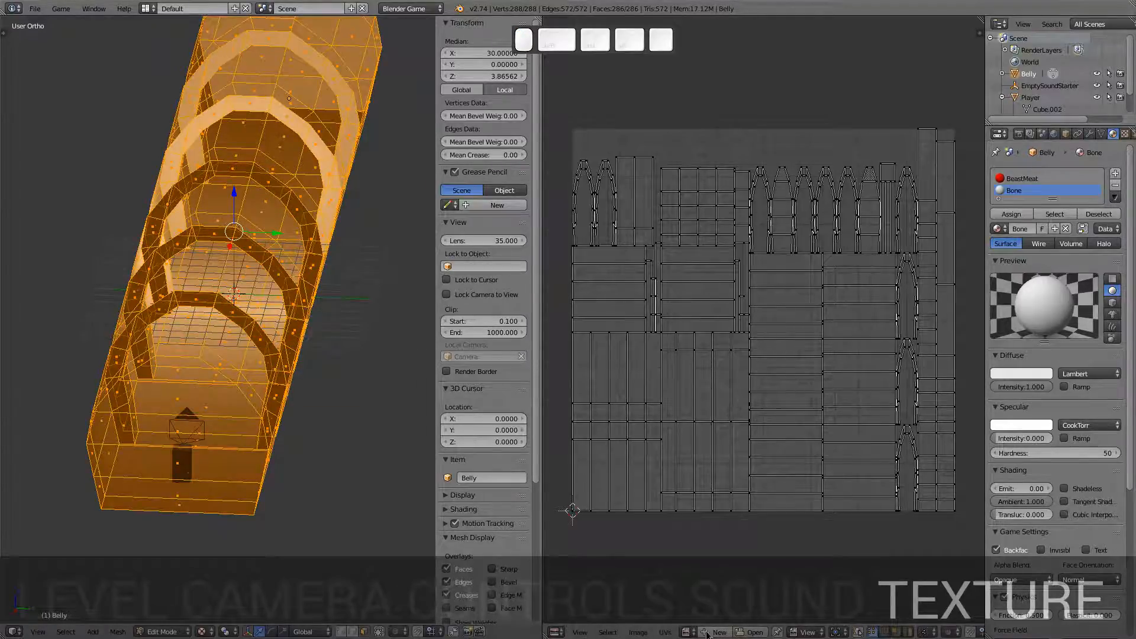
Step: Create a blank 1024 x 1024 px image named BeastUV for the Belly's UV layout
click(707, 634)
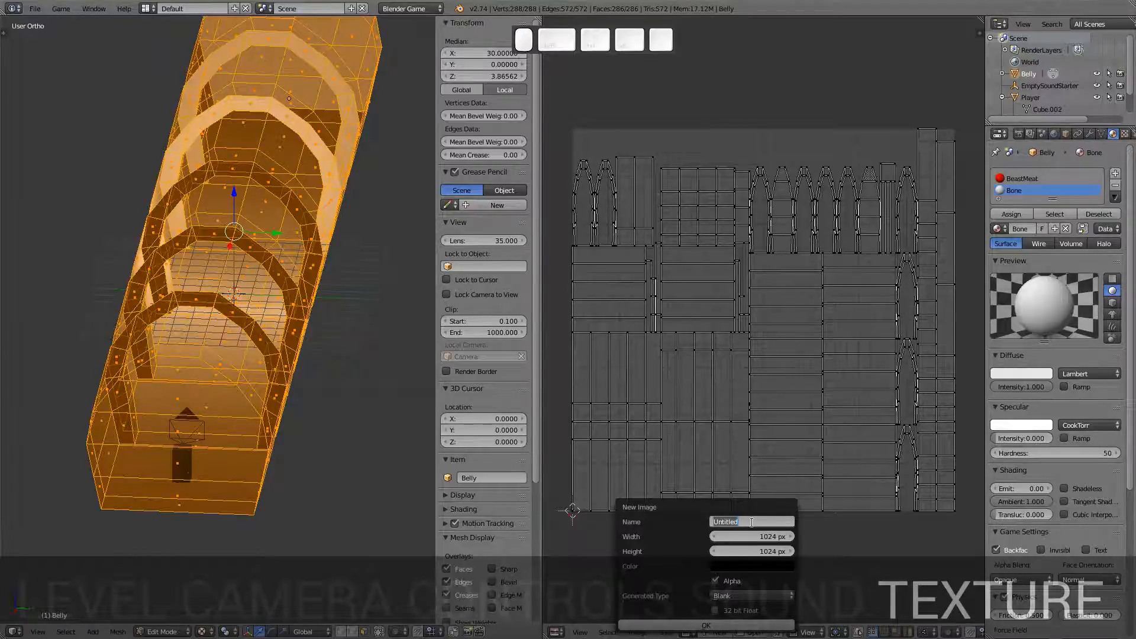
text(BeastUV)
key(Return)
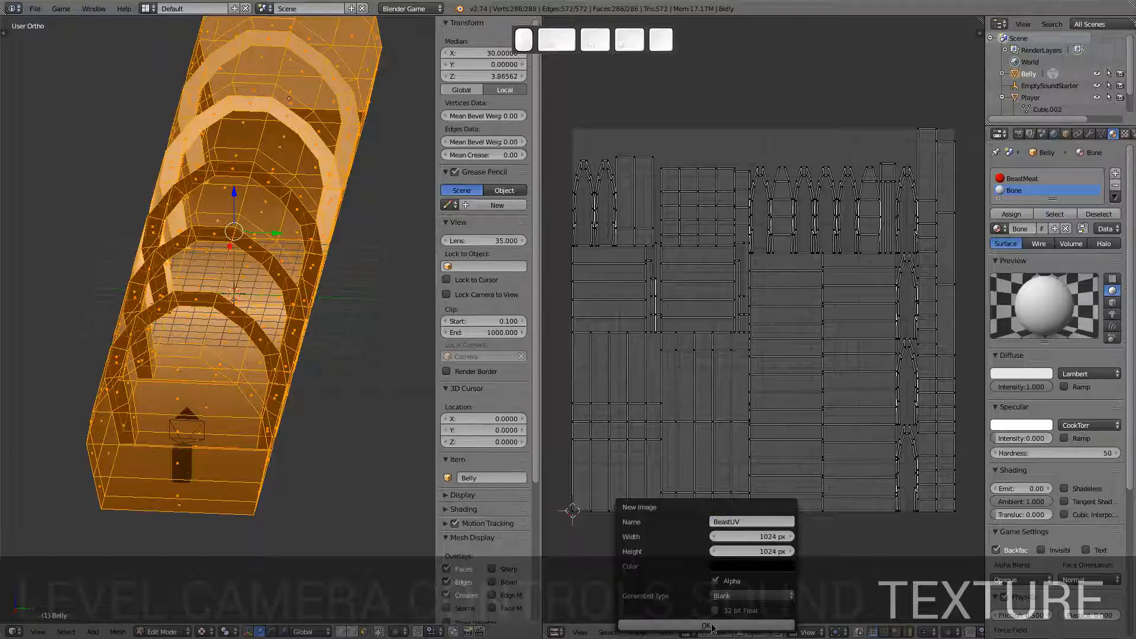
click(712, 626)
scroll(697, 301, down, 2)
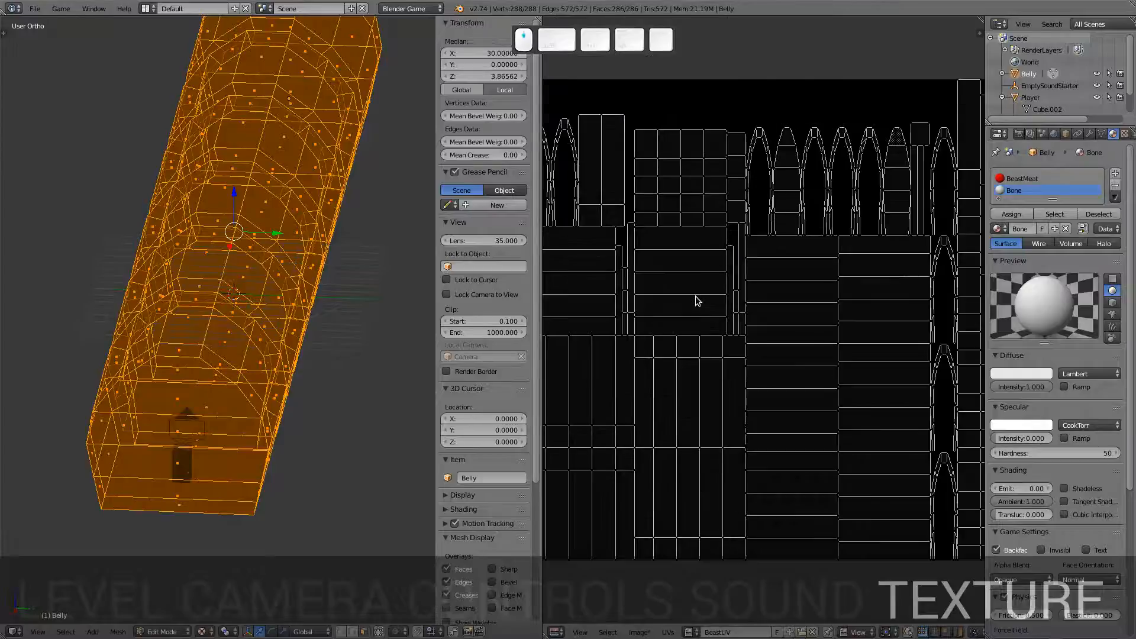
scroll(697, 300, down, 4)
scroll(697, 300, up, 3)
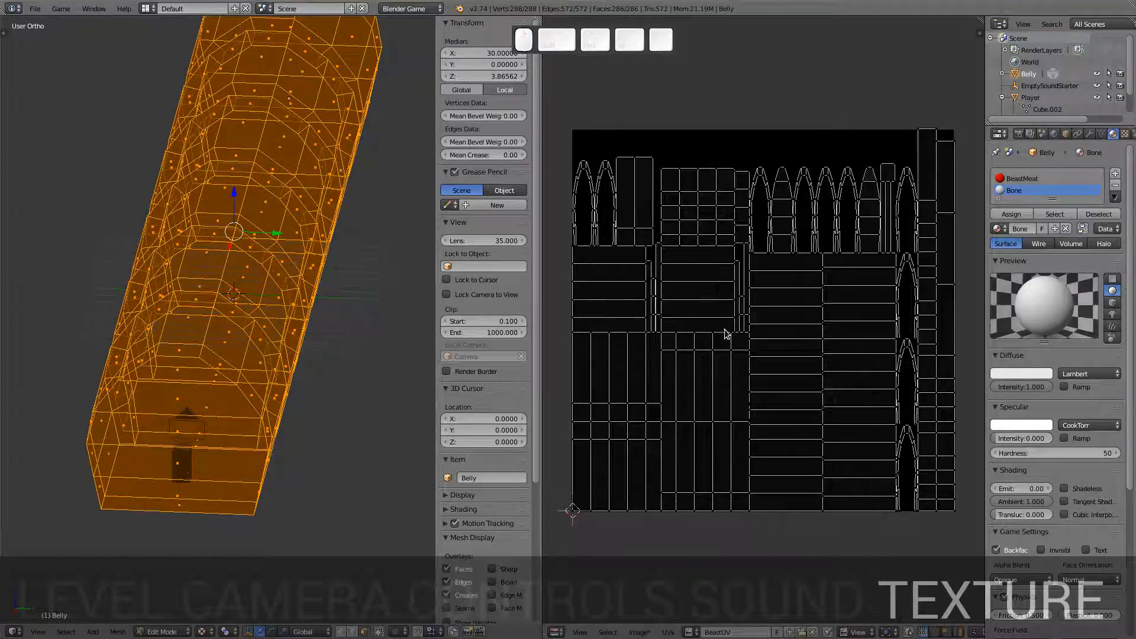
Step: Set the render engine to Blender Render, bake the Belly's Full Render into the BeastUV image, and inspect the result from several sides
click(410, 9)
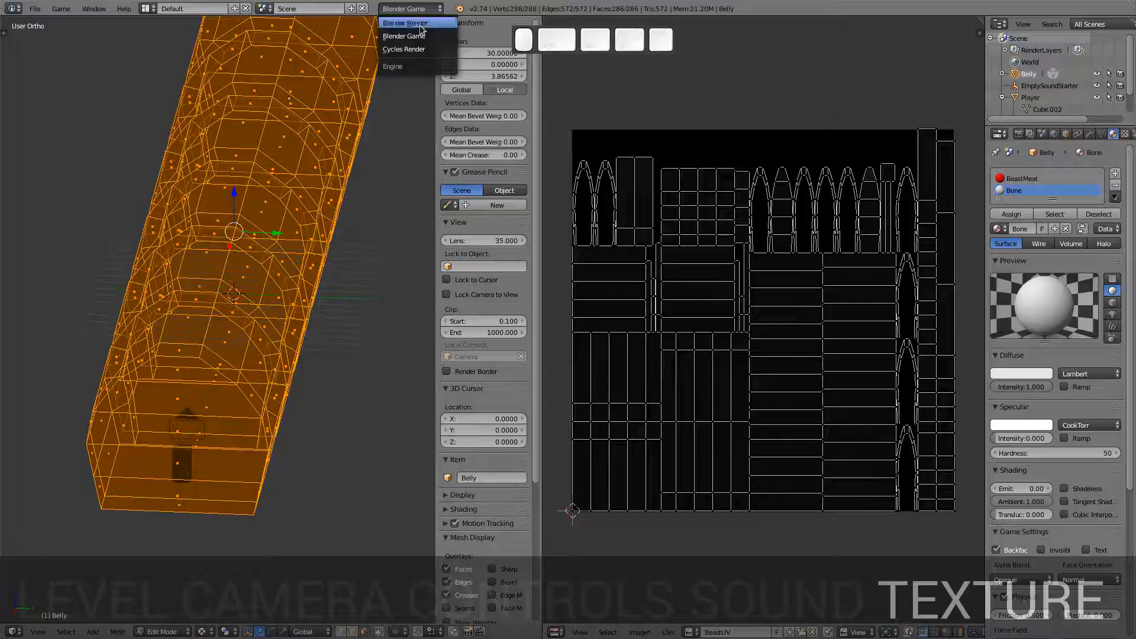
click(421, 25)
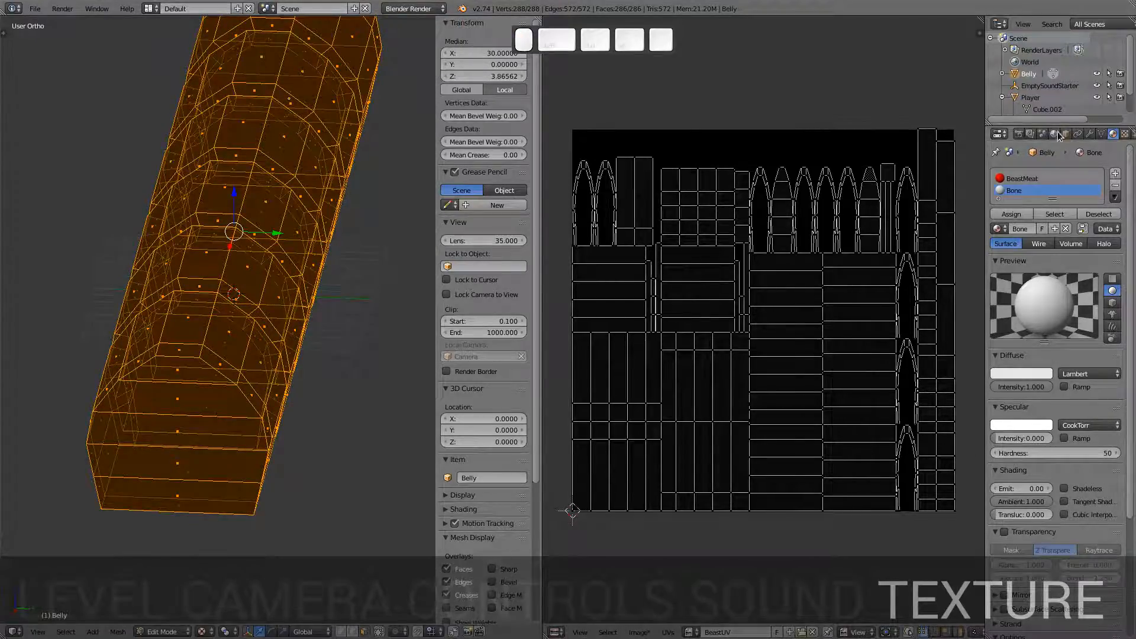
click(1018, 136)
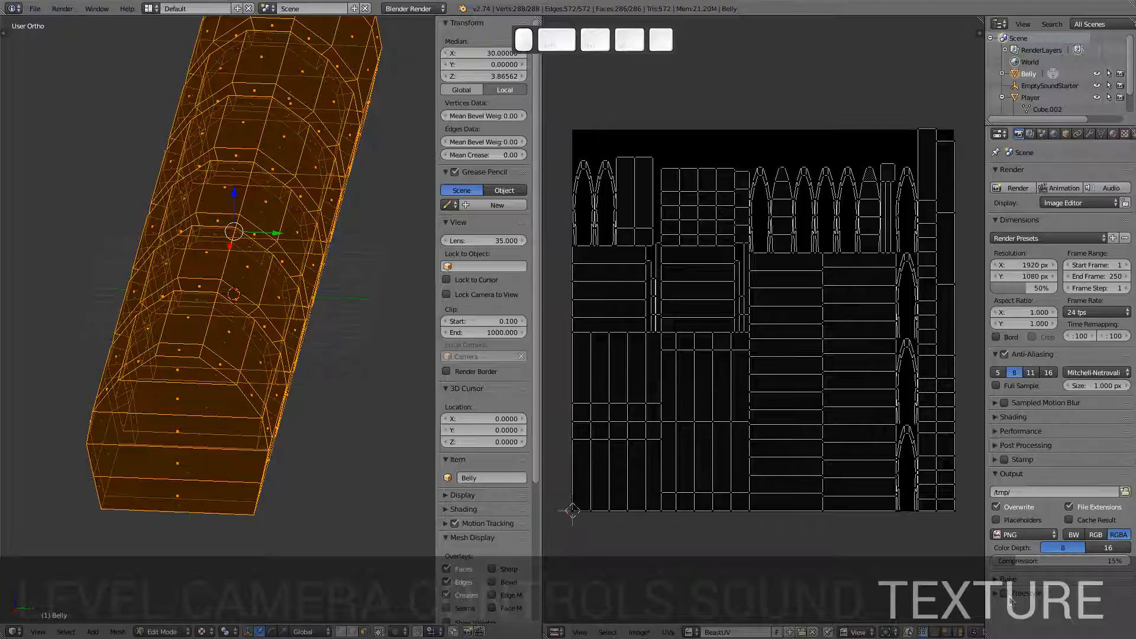
click(1003, 581)
scroll(1056, 545, down, 3)
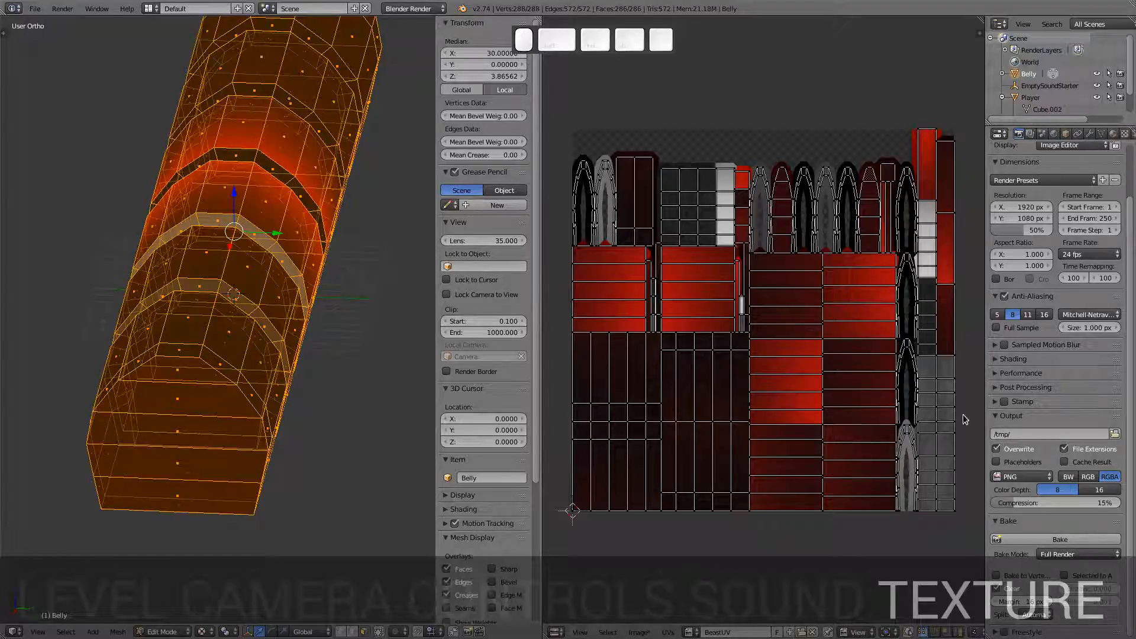
middle_drag(363, 322, 2, 304)
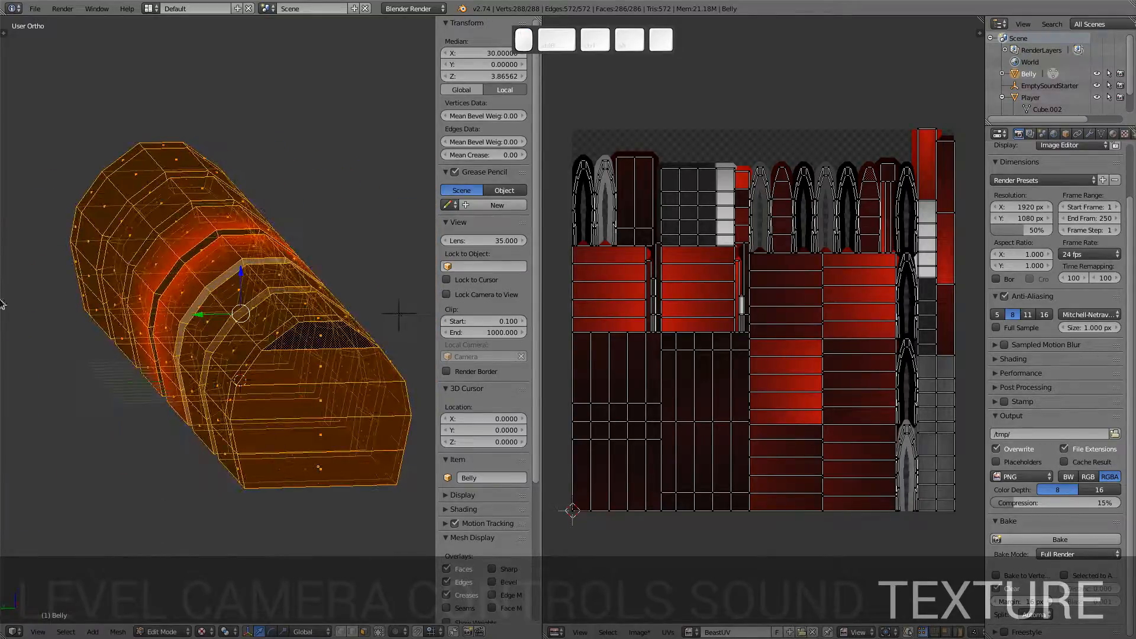
middle_drag(314, 335, 403, 366)
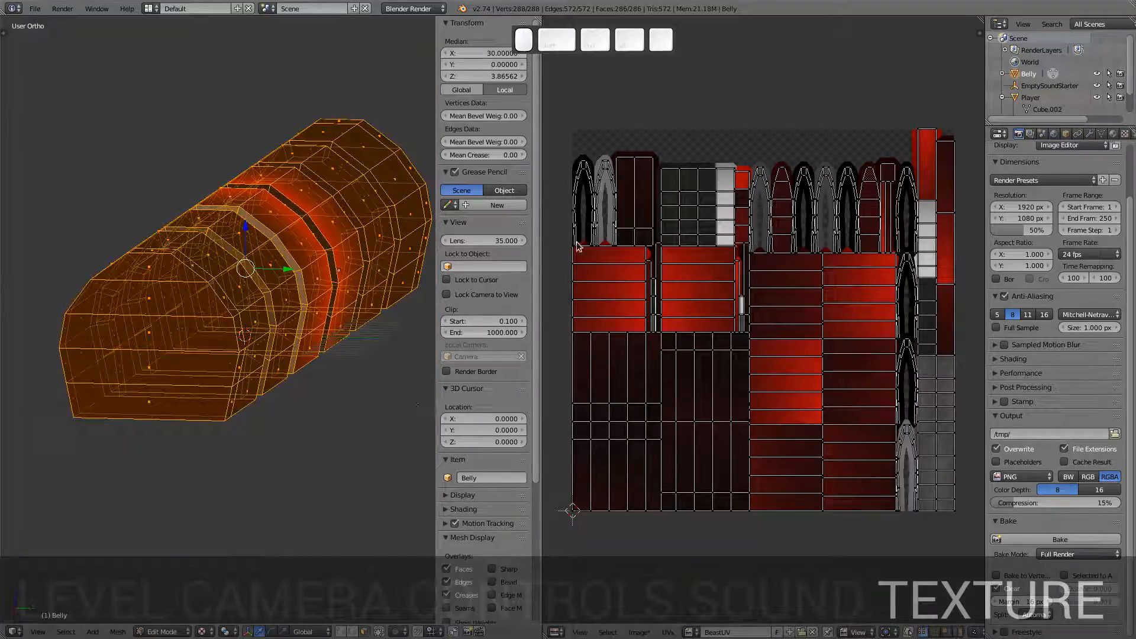
Step: Pack the baked BeastUV image into the project as a PNG
click(1103, 134)
click(1111, 134)
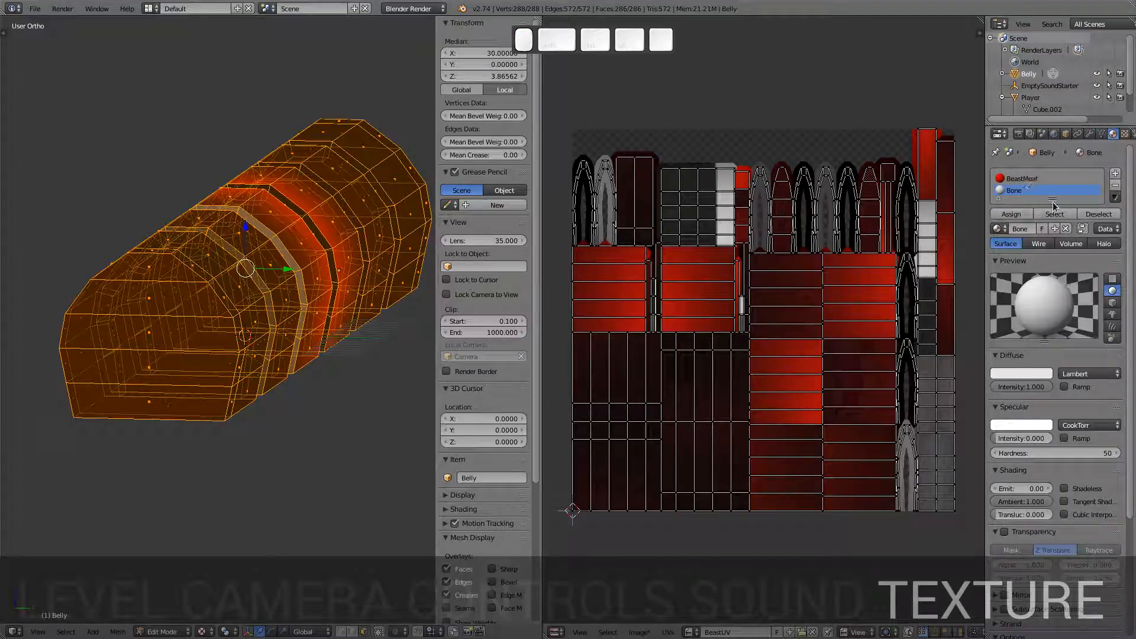
drag(1054, 205, 1055, 222)
click(1125, 134)
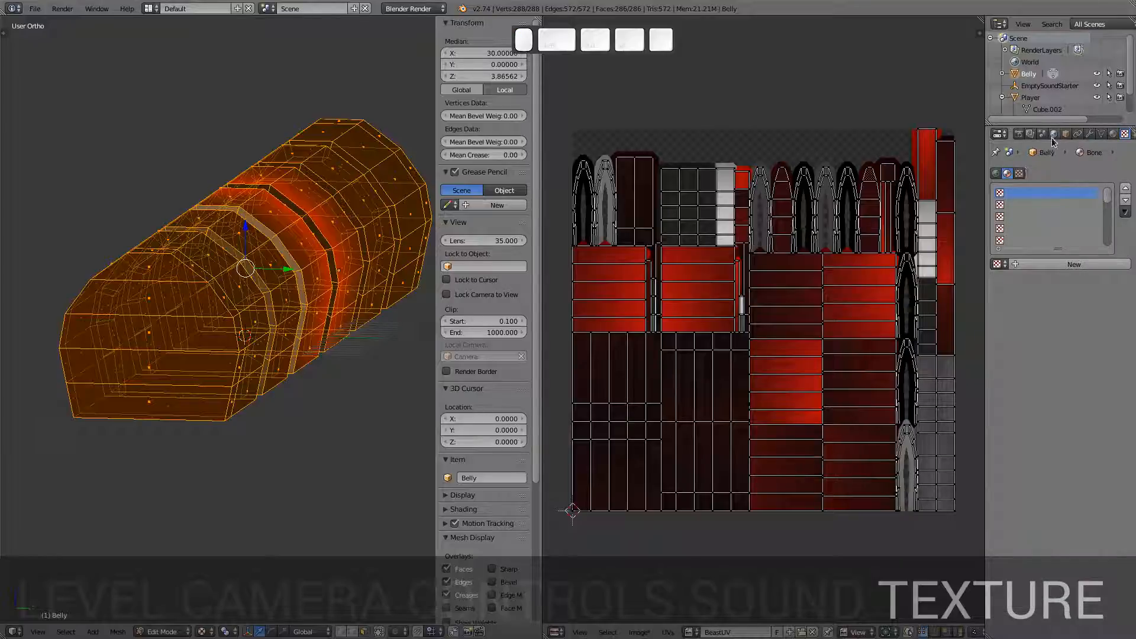
click(639, 632)
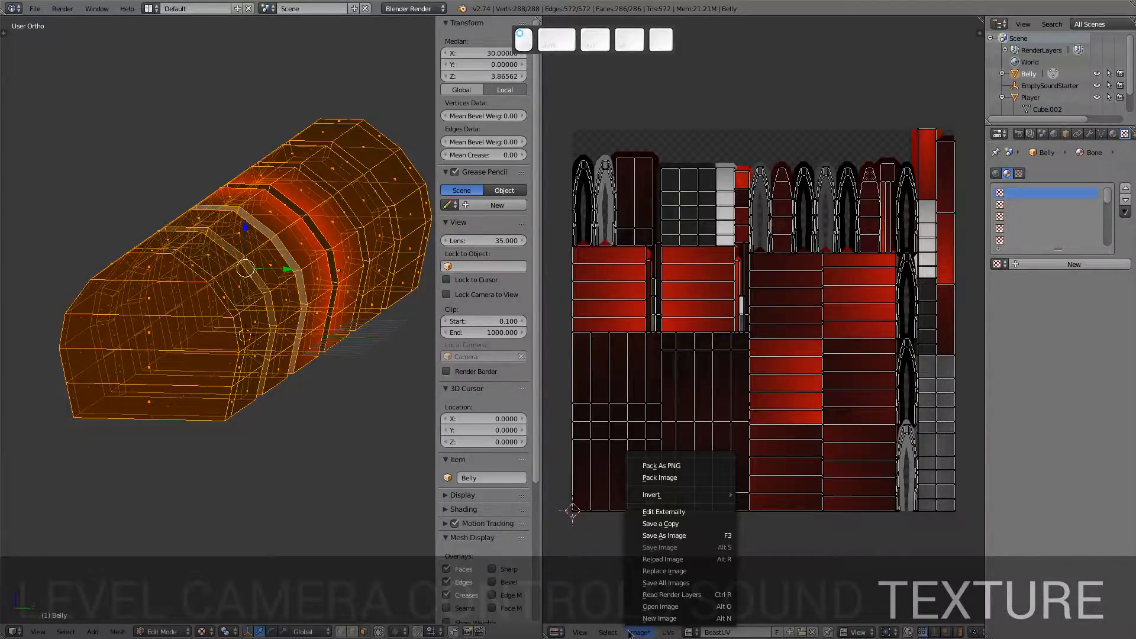
click(678, 467)
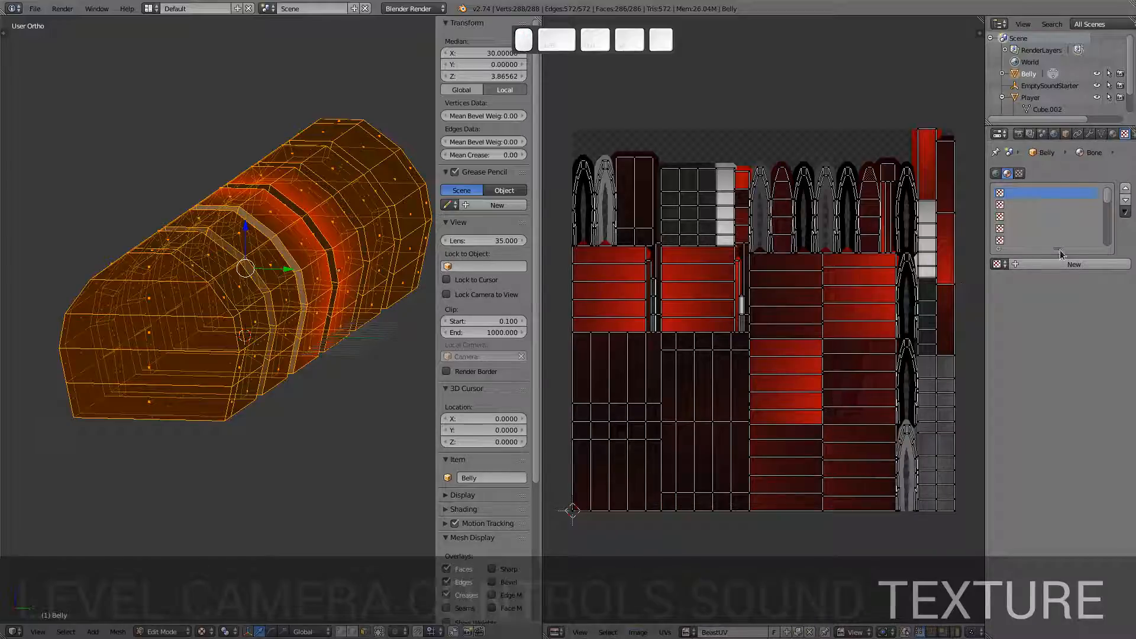
Step: Add a third material slot to the Belly with a new material named BeastTexture
click(1113, 135)
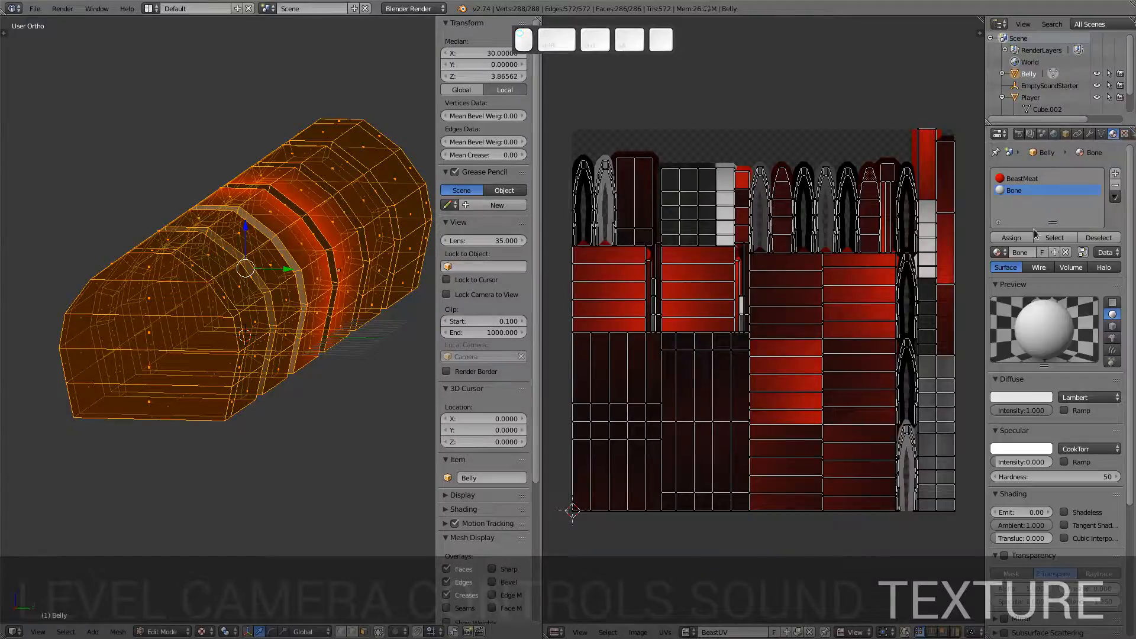
click(1117, 174)
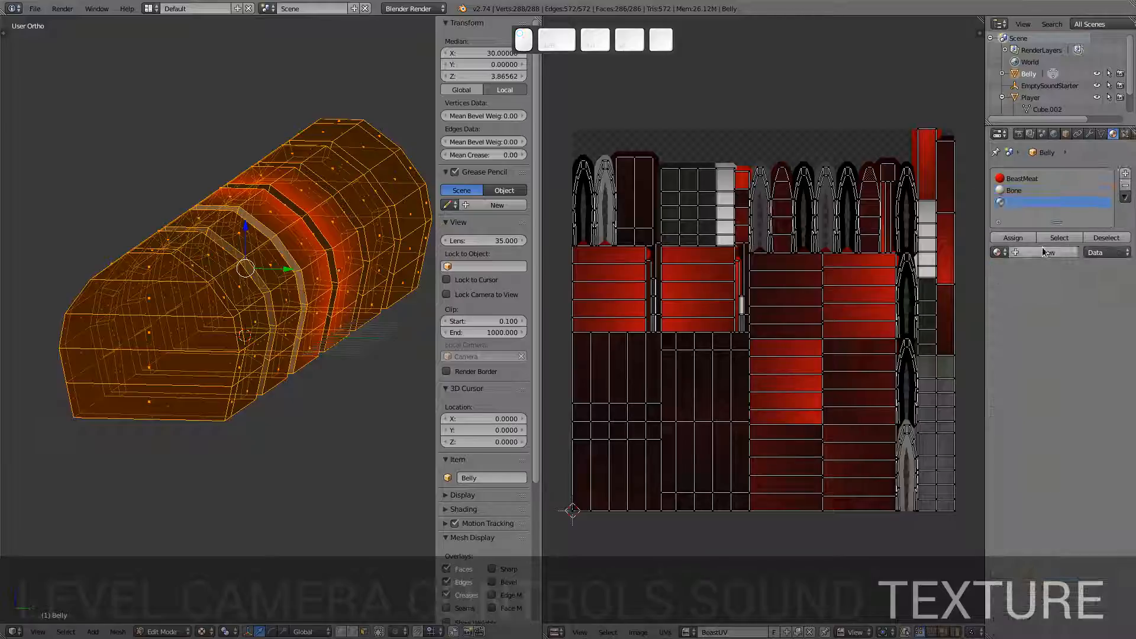
click(1106, 253)
click(1050, 253)
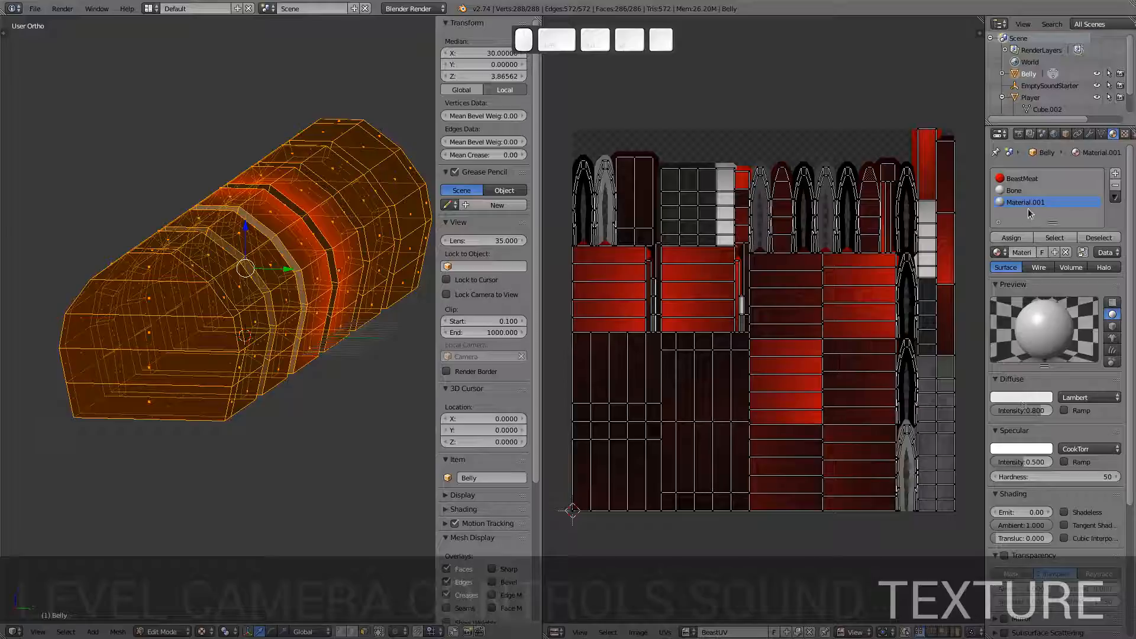
double_click(1029, 202)
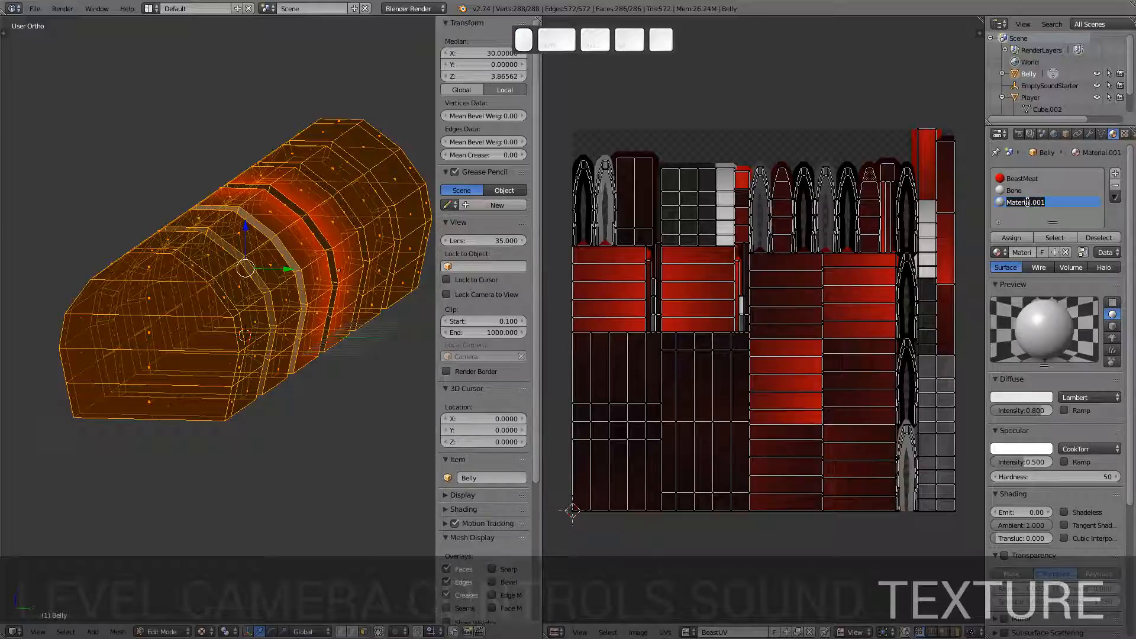
text(BeastTexture)
key(Return)
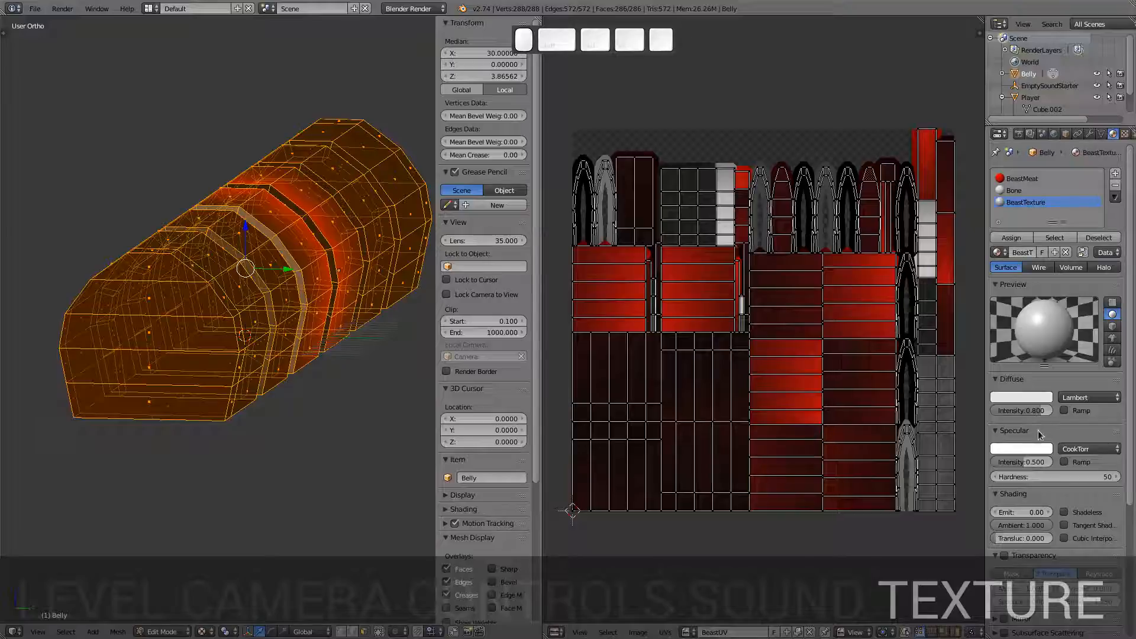
Step: Set the BeastTexture material's diffuse intensity to 1.000 and specular intensity to 0.000
drag(1047, 412, 1057, 412)
drag(1007, 462, 977, 463)
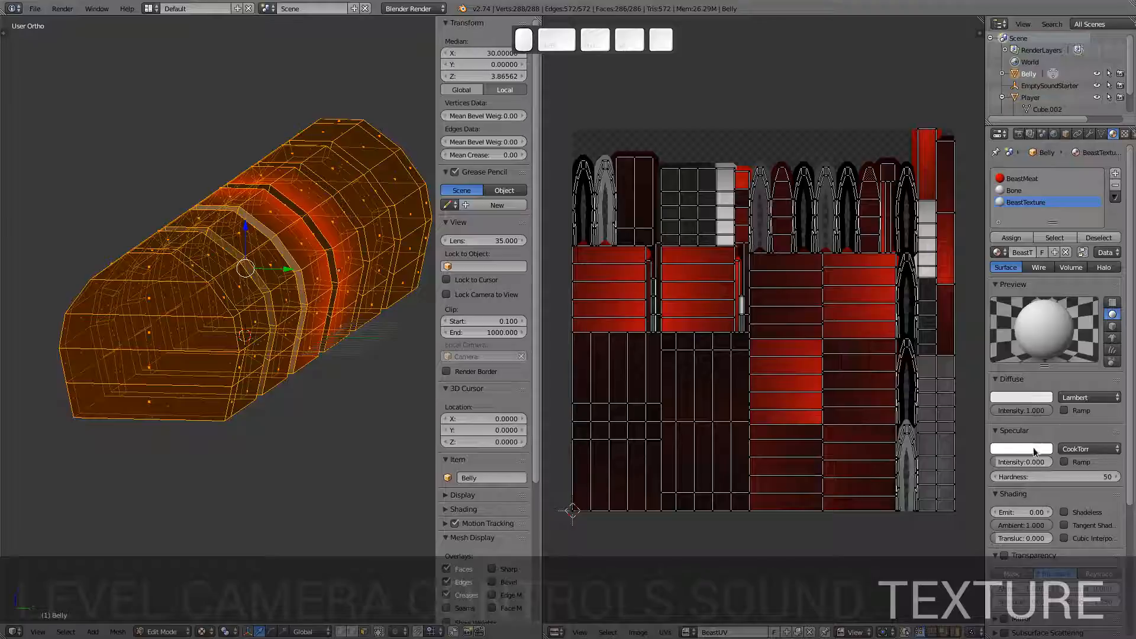
scroll(1127, 415, down, 6)
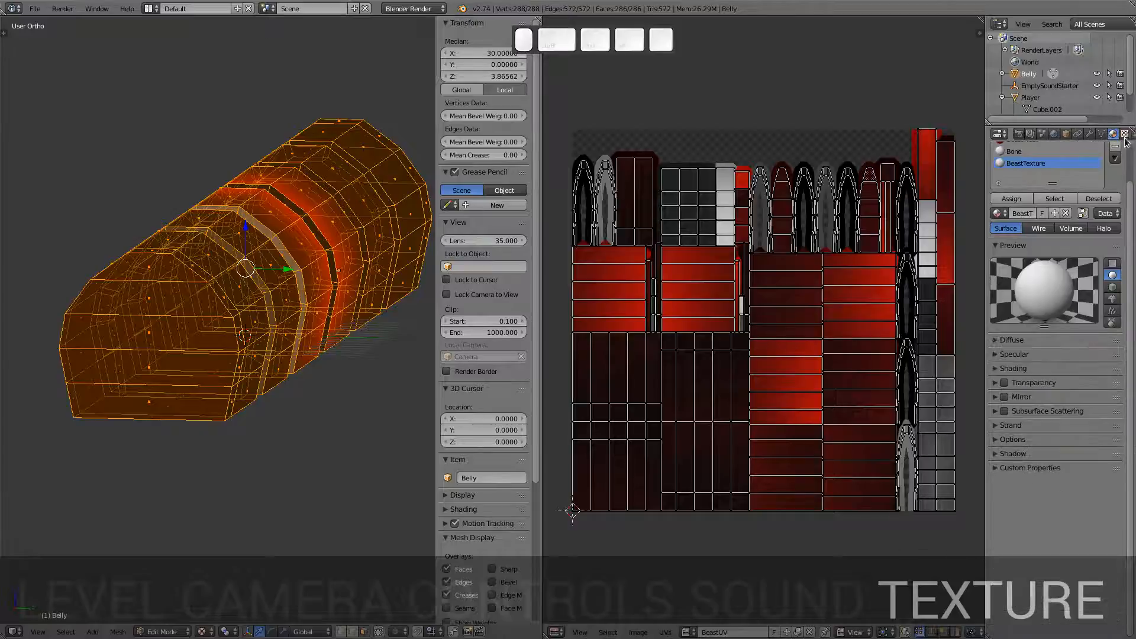
Step: Add an image texture to the BeastTexture material and assign the existing BeastUV image to it
click(1125, 134)
click(1065, 263)
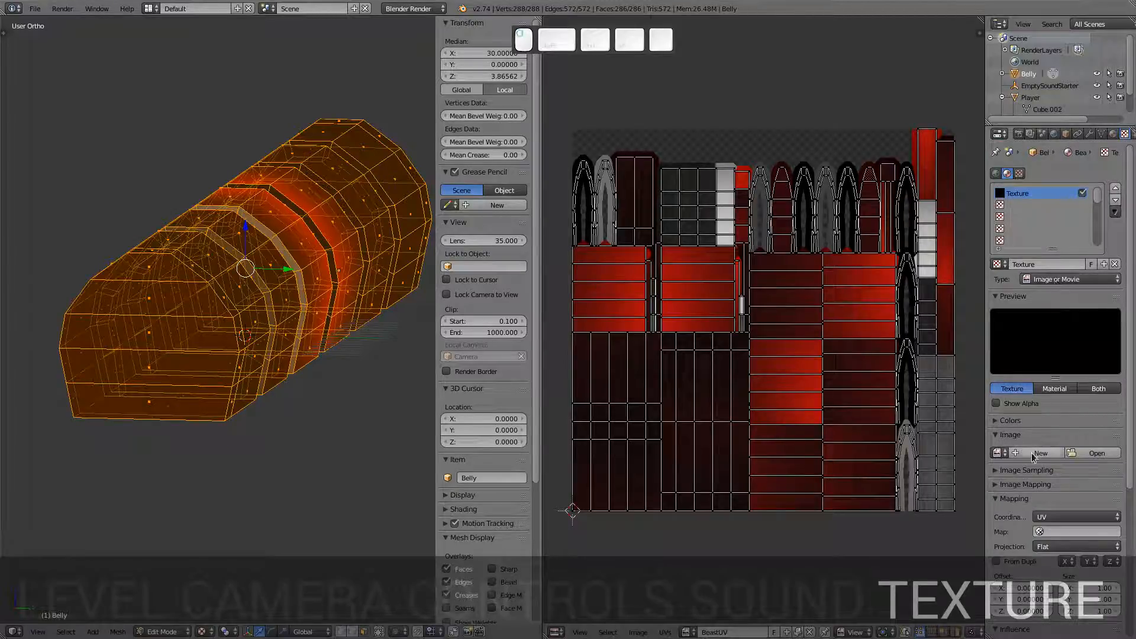
click(1095, 453)
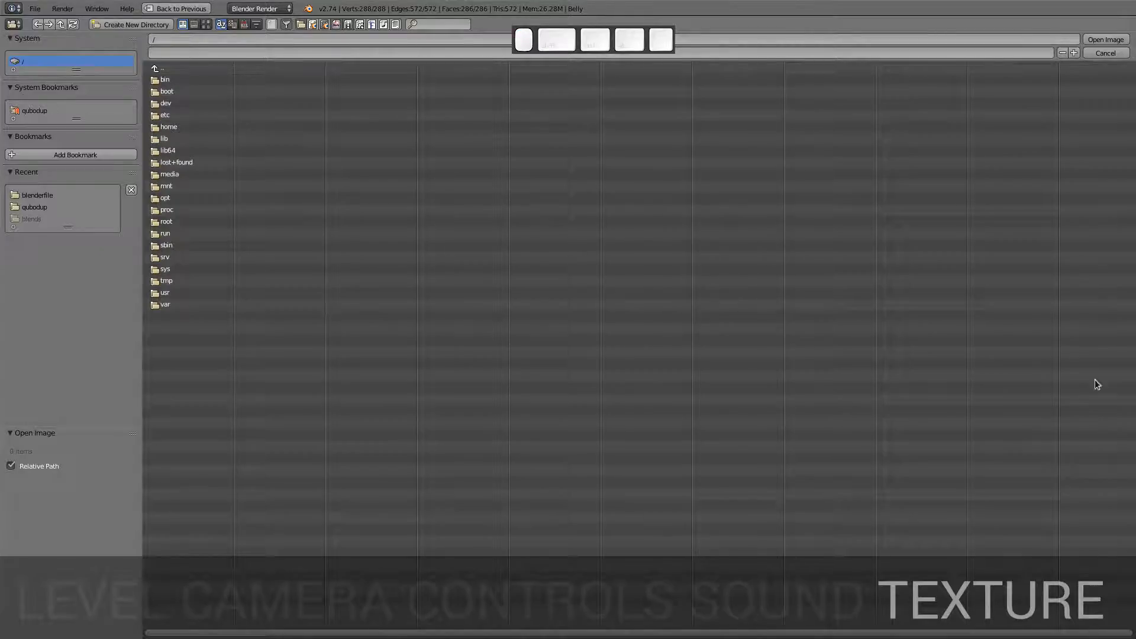
click(1099, 54)
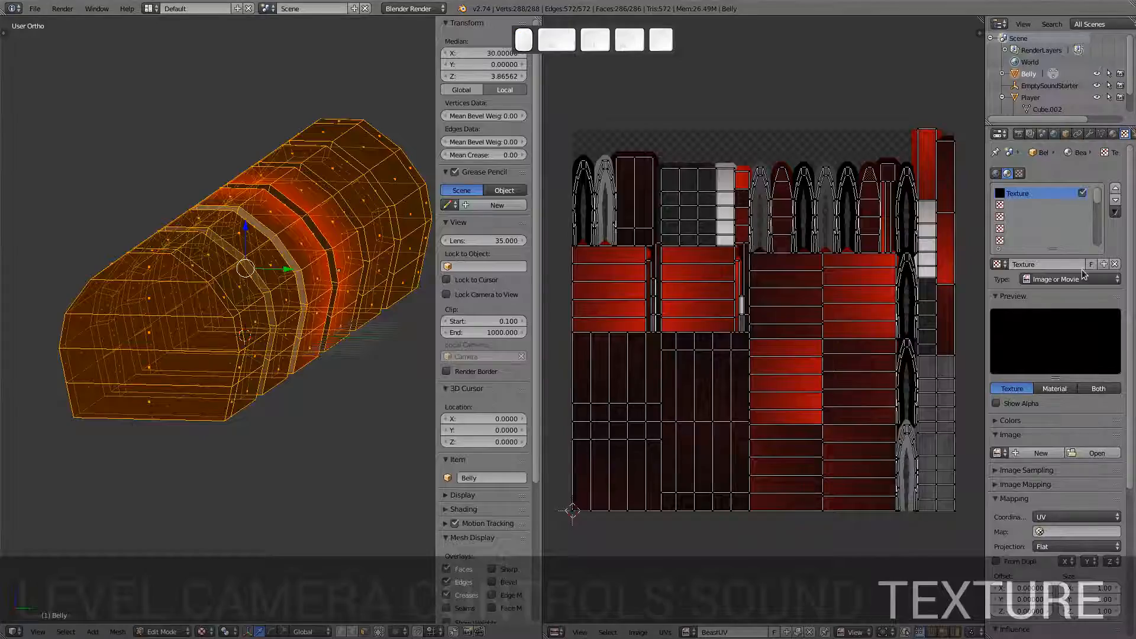
click(999, 454)
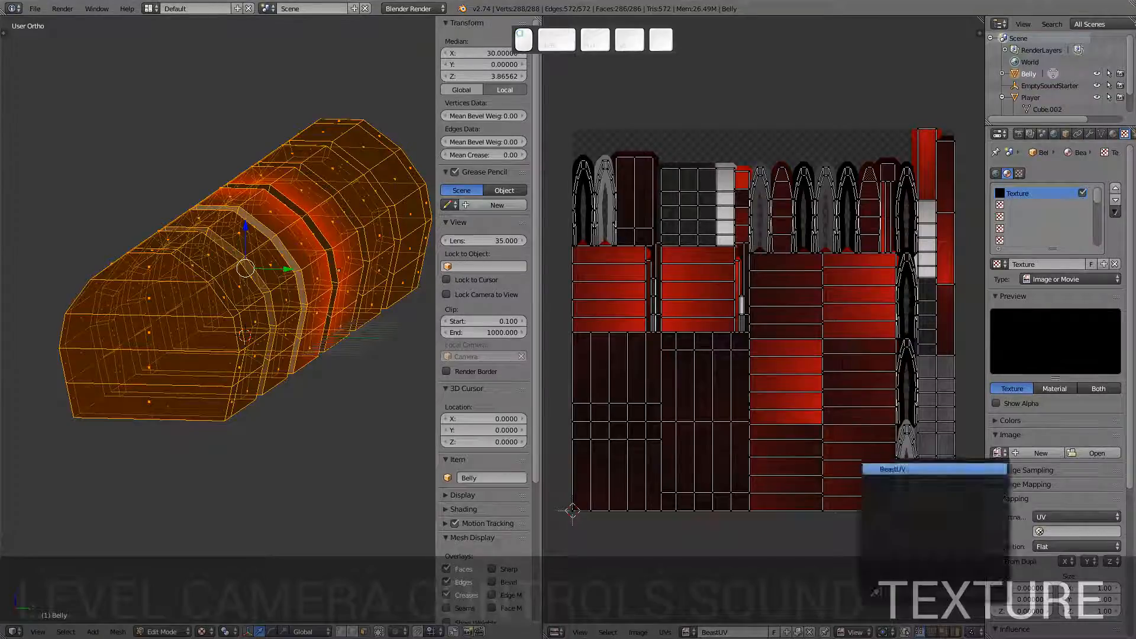
click(900, 469)
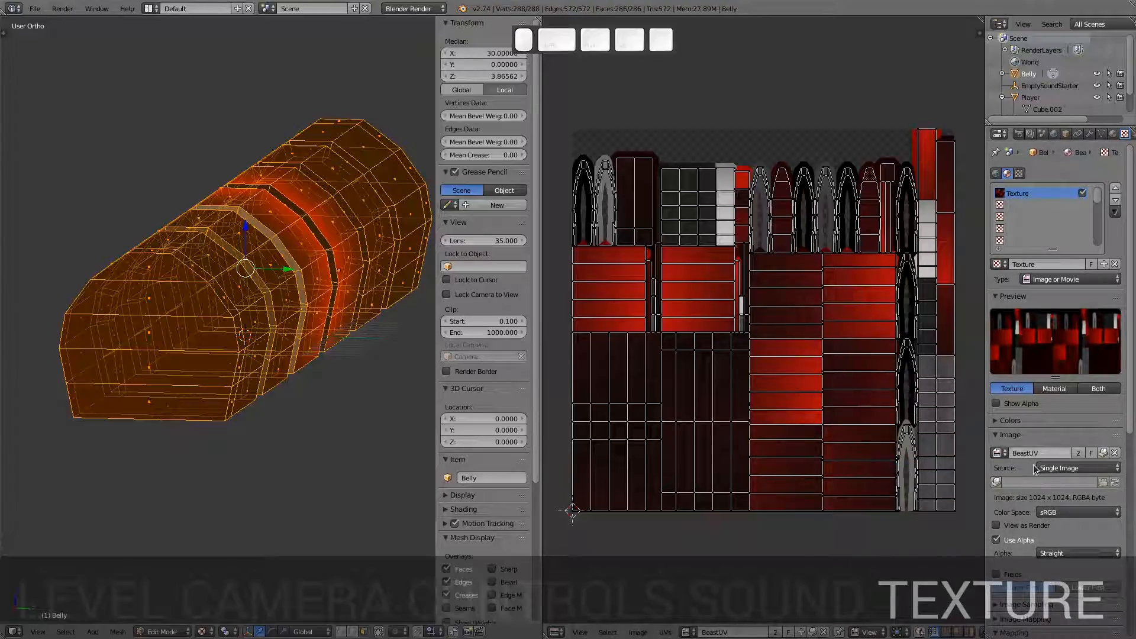
scroll(1012, 373, down, 12)
scroll(1102, 270, up, 12)
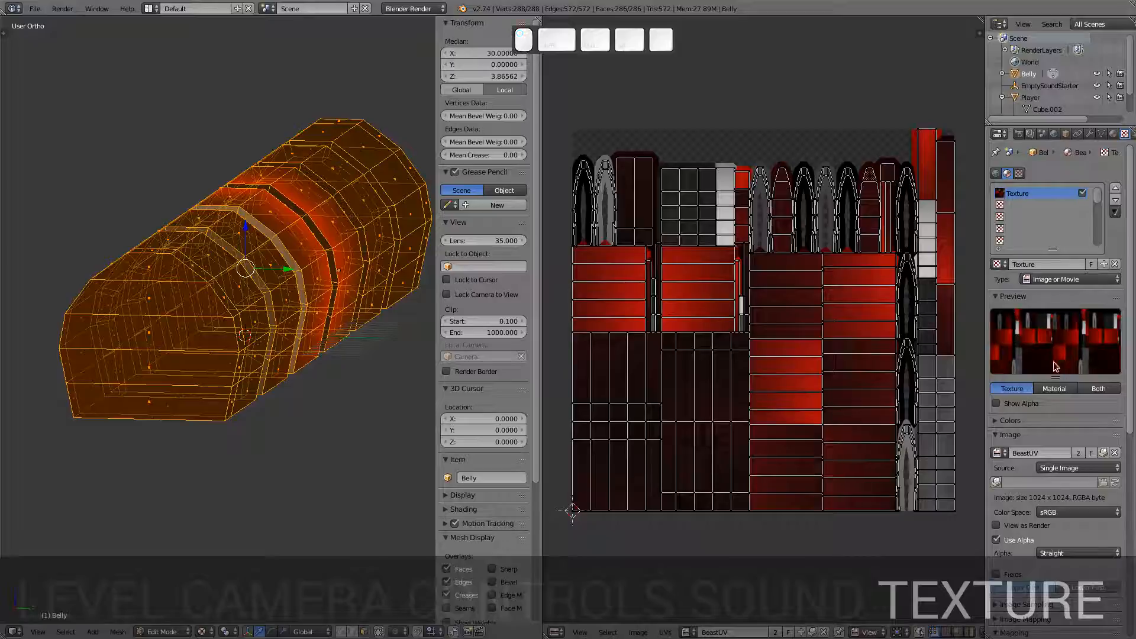
Step: Look through the camera, set the engine to Blender Game, return the Belly to Object Mode and test-run the game
click(1112, 135)
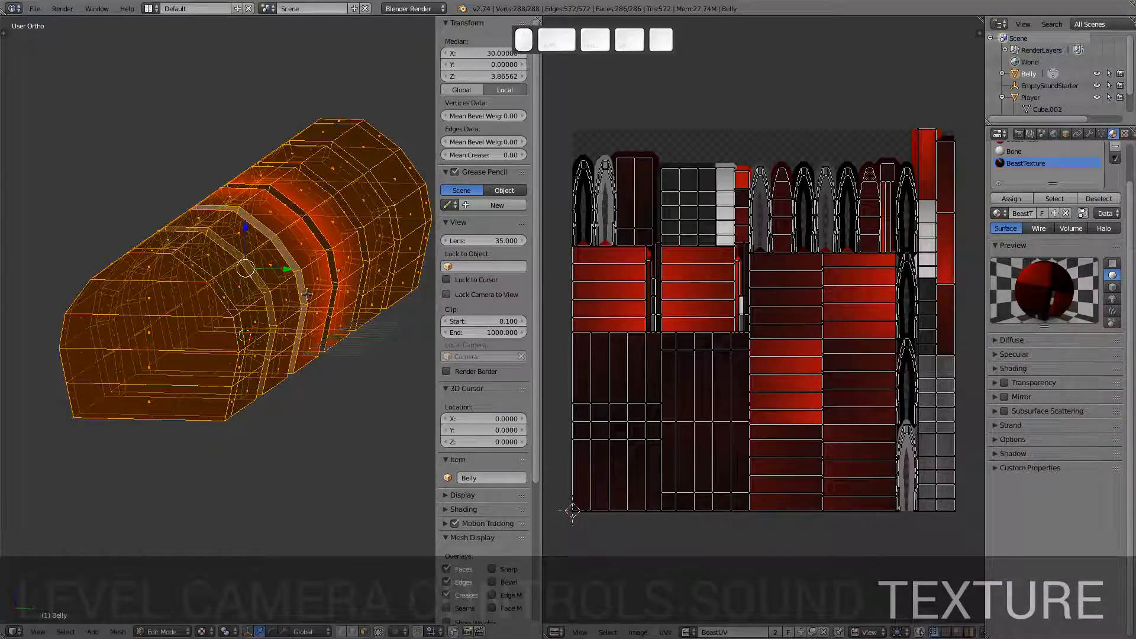
key(KP_0)
key(p)
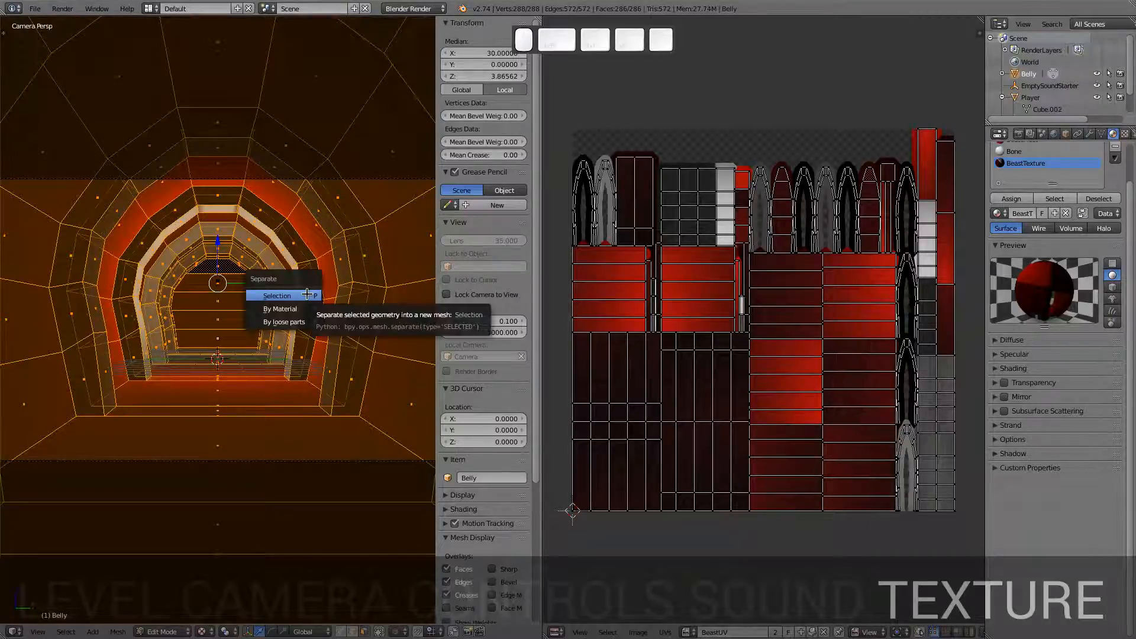
click(416, 12)
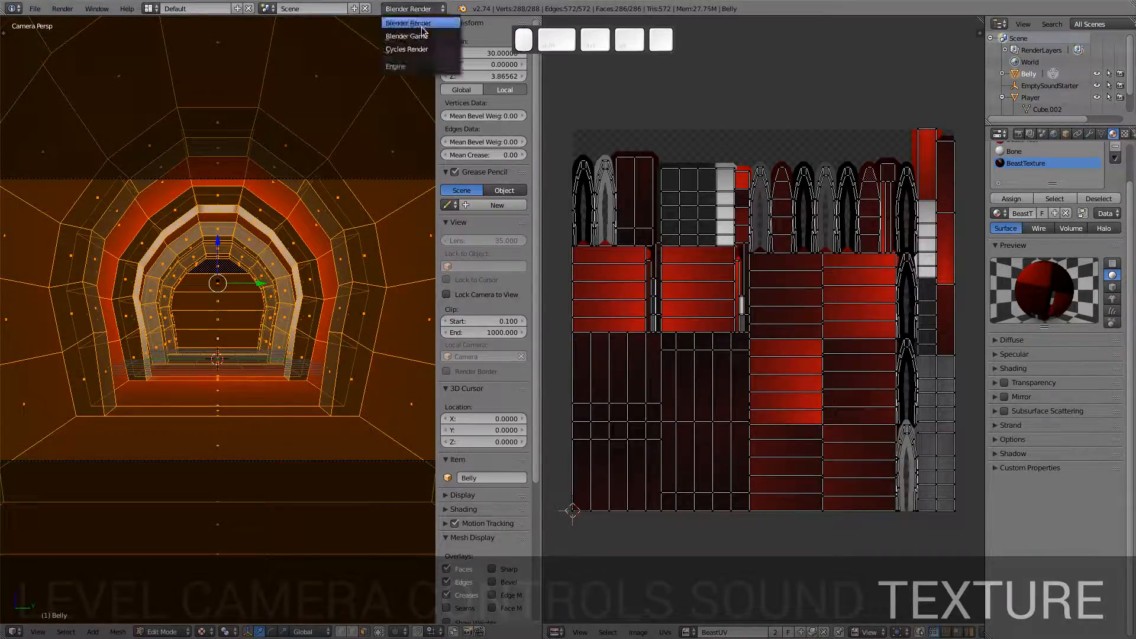
click(424, 34)
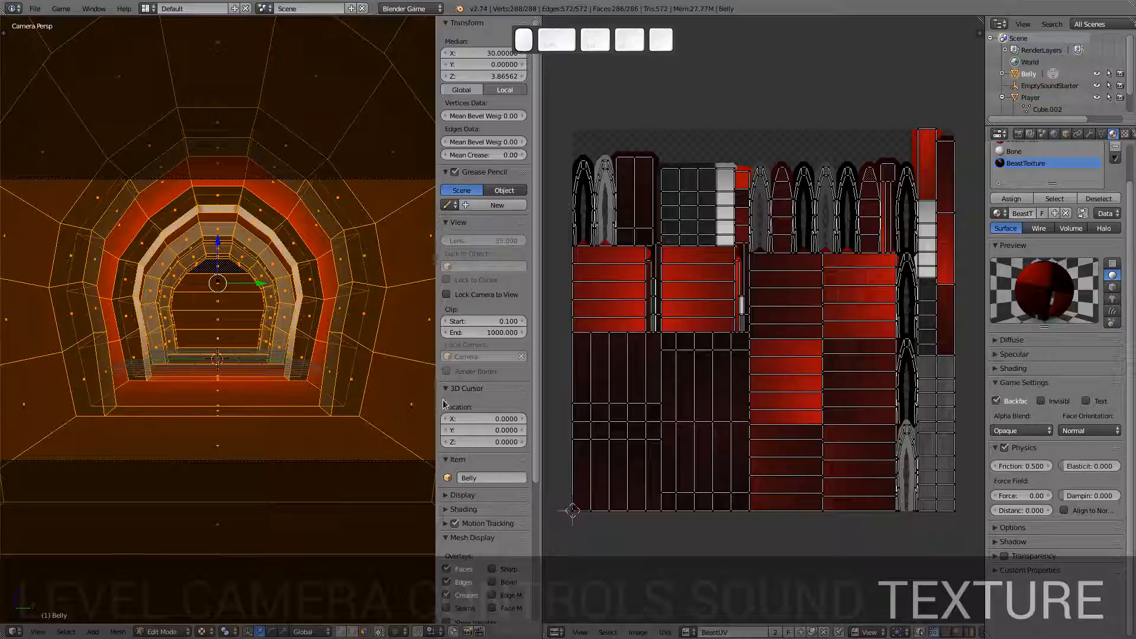
key(p)
key(Tab)
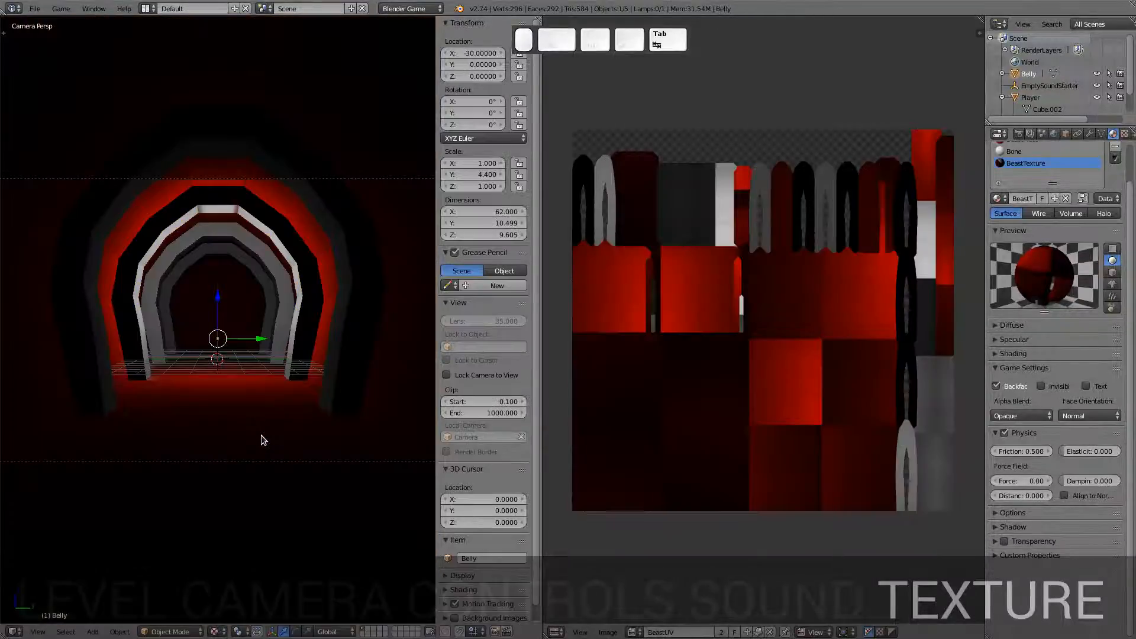
key(p)
key(Escape)
Step: Join the UV/Image Editor area into the 3D view so the 3D view fills the space
right_click(542, 319)
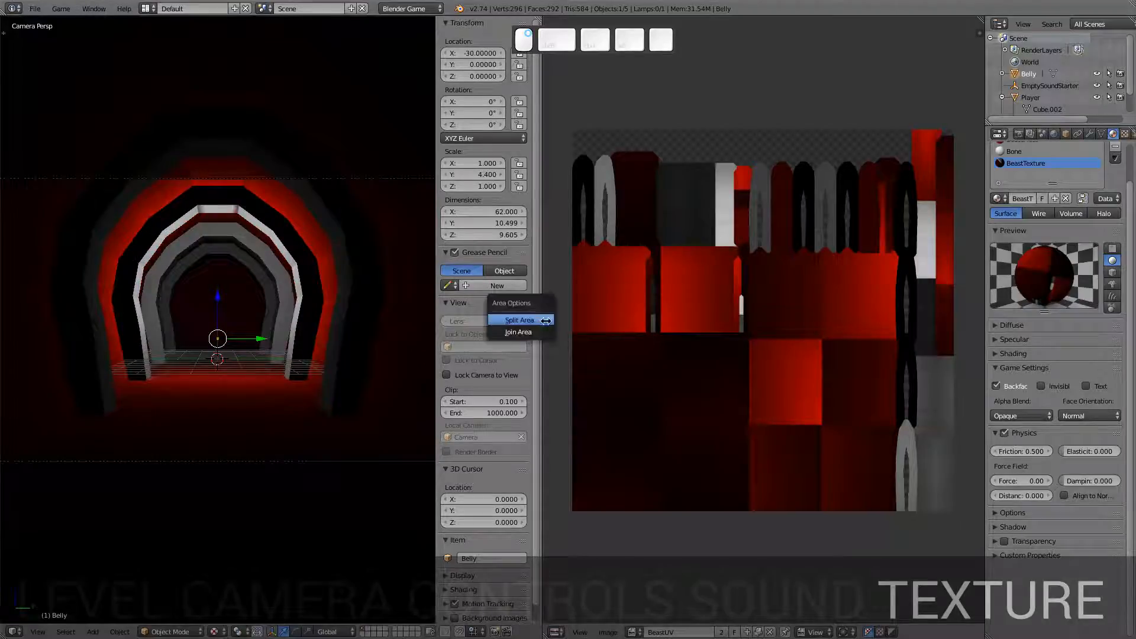
click(515, 328)
click(665, 325)
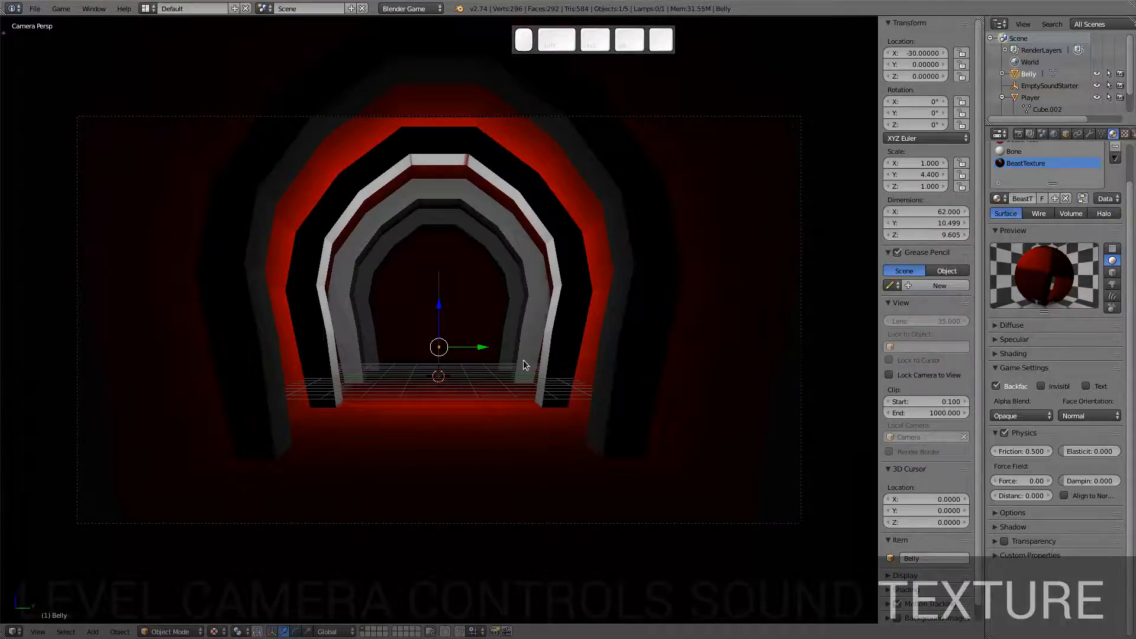
key(Tab)
key(Tab)
Step: Switch the viewport shading to Material and play-test the level by walking forward and sideways through the tunnel
click(216, 633)
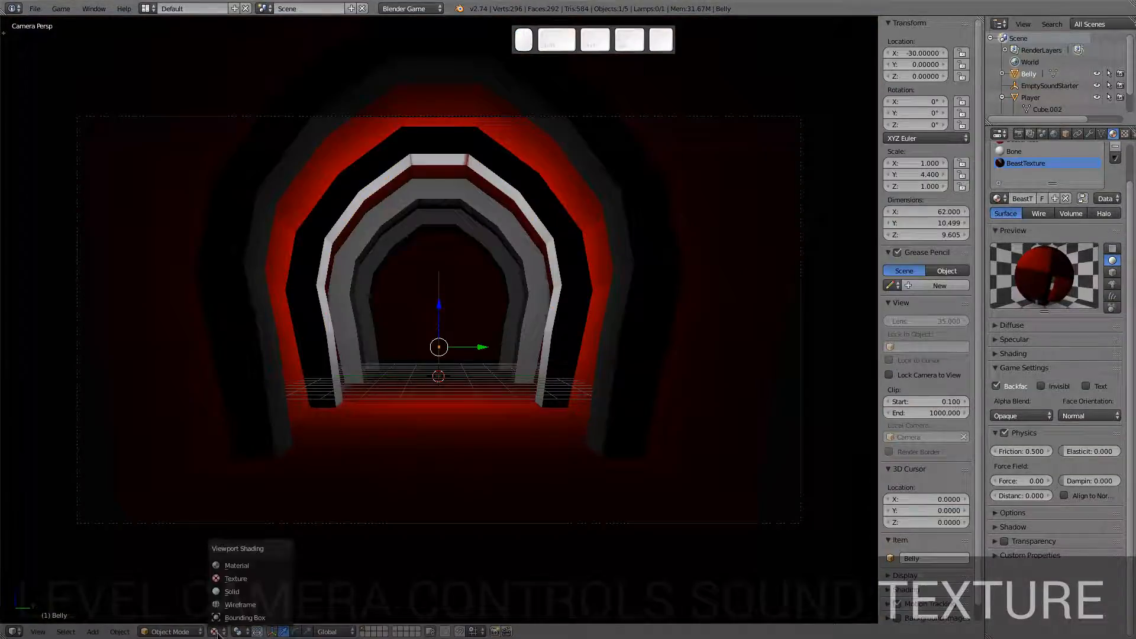
click(237, 567)
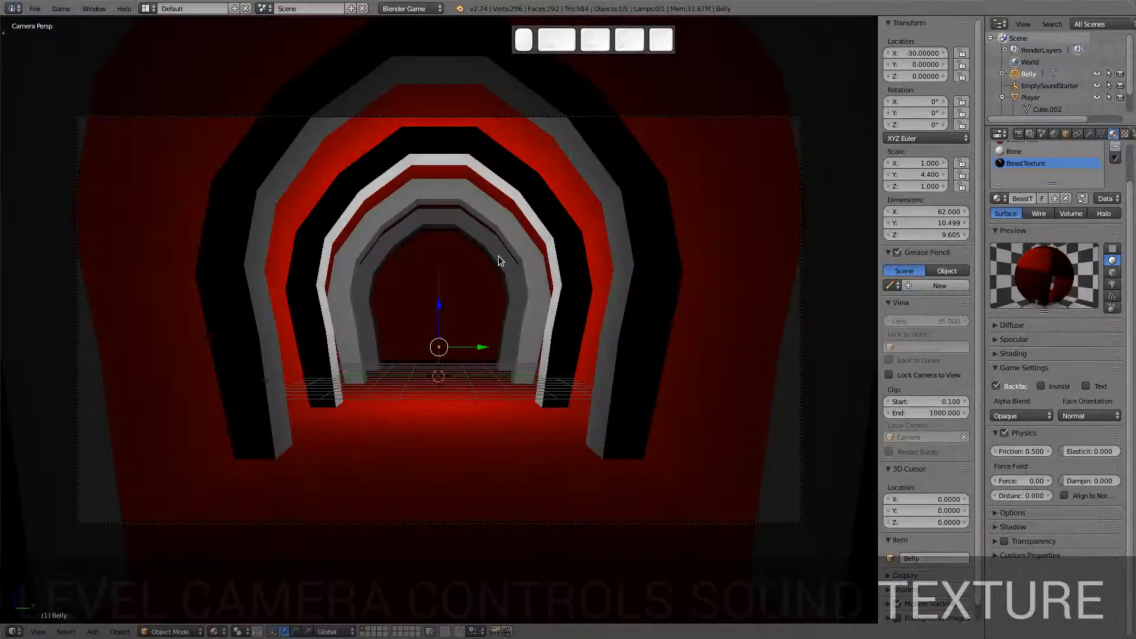
key(p)
key(w)
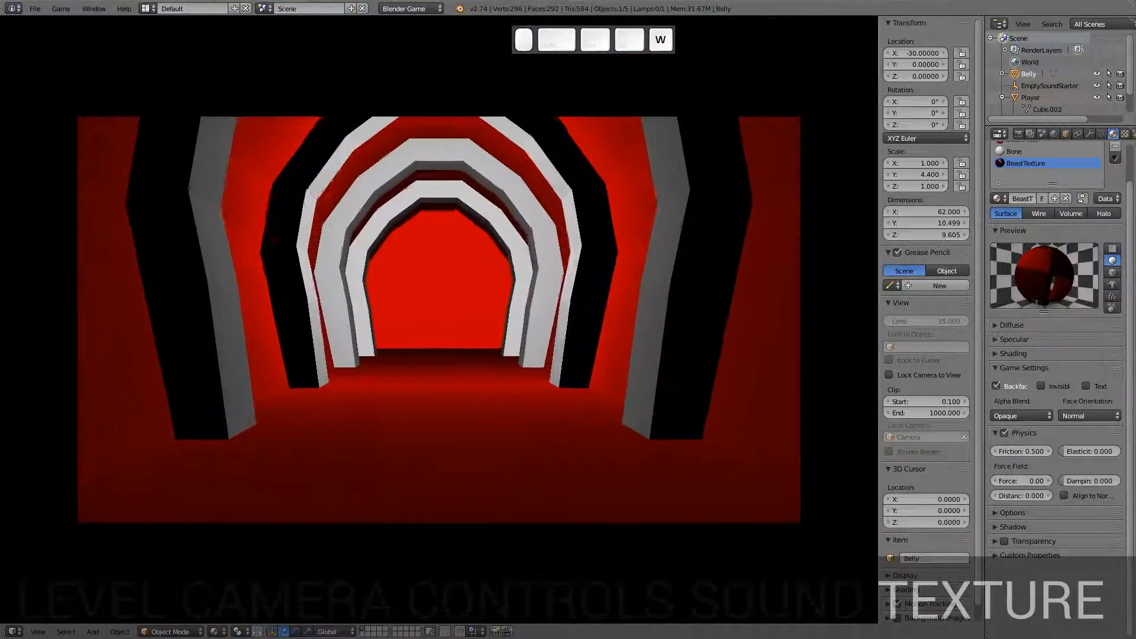
key(a)
key(d)
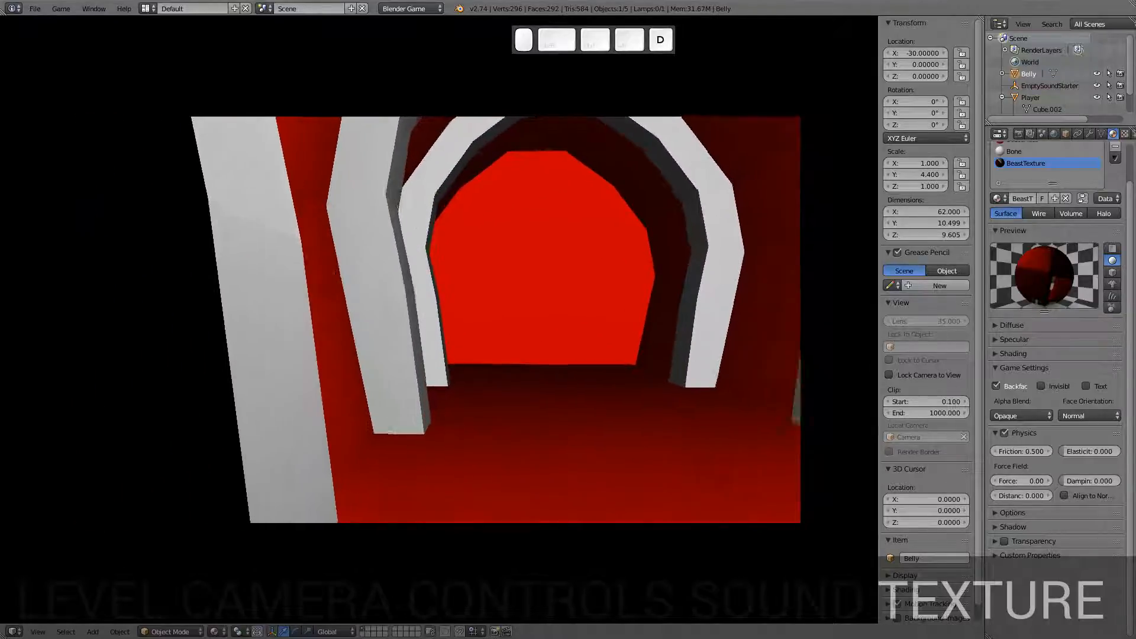
key(Escape)
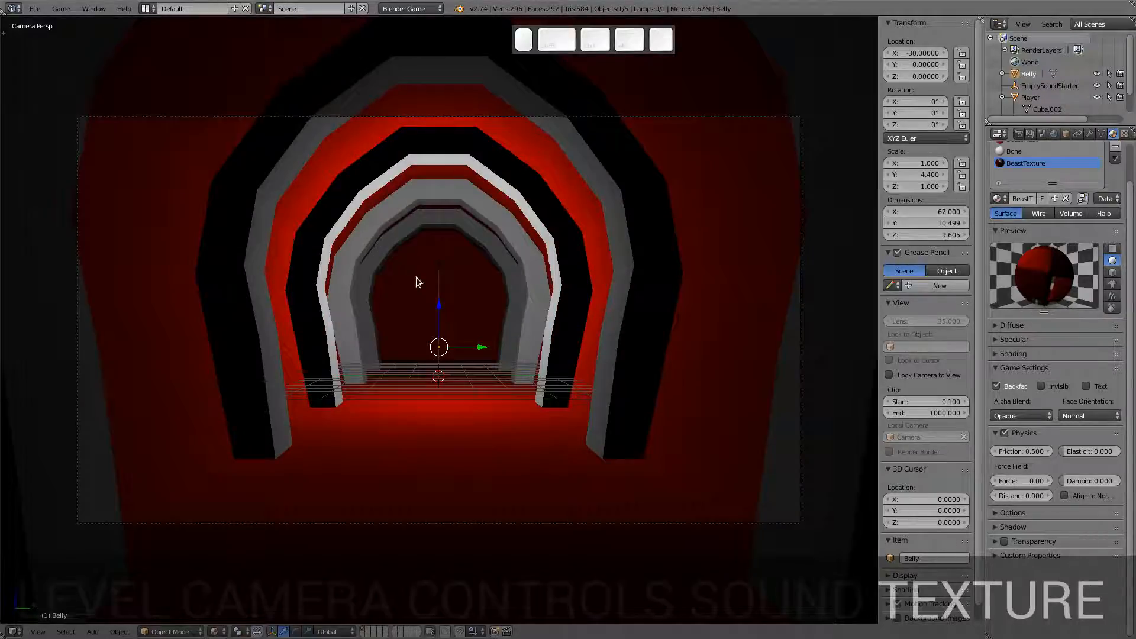
Step: Show the level in front orthographic view with Wireframe shading
key(KP_1)
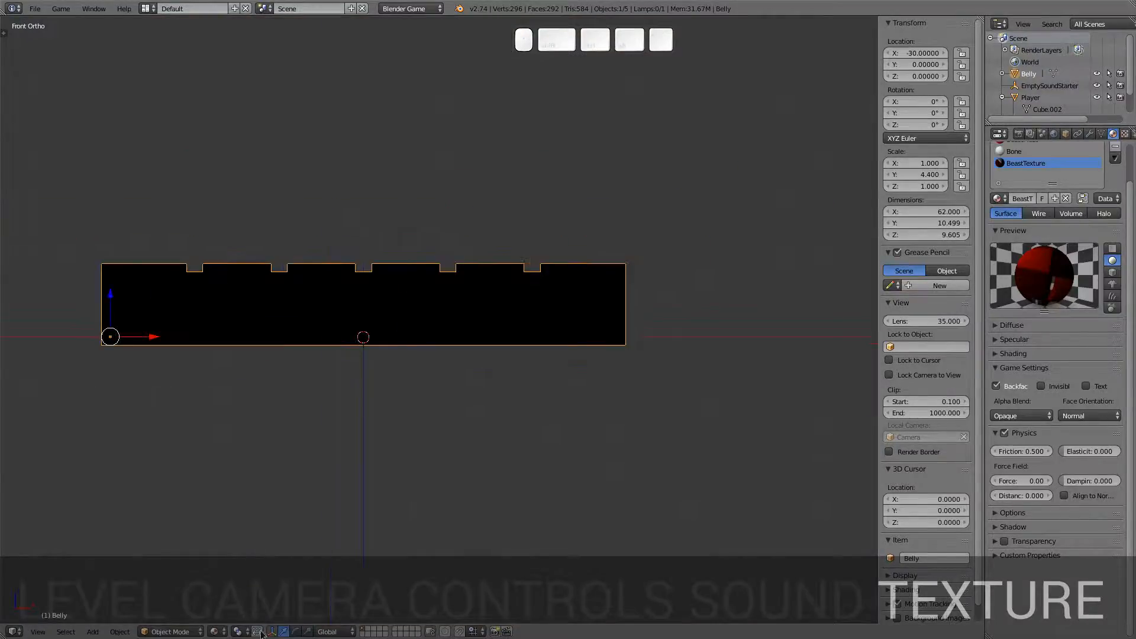
click(236, 632)
click(241, 601)
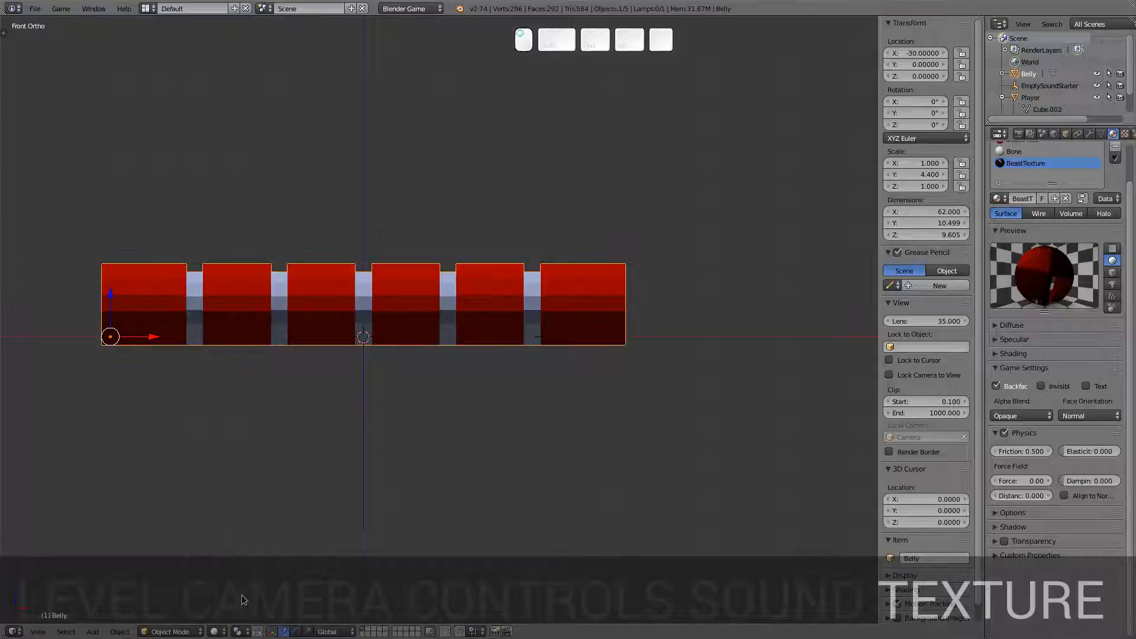
click(217, 632)
click(243, 600)
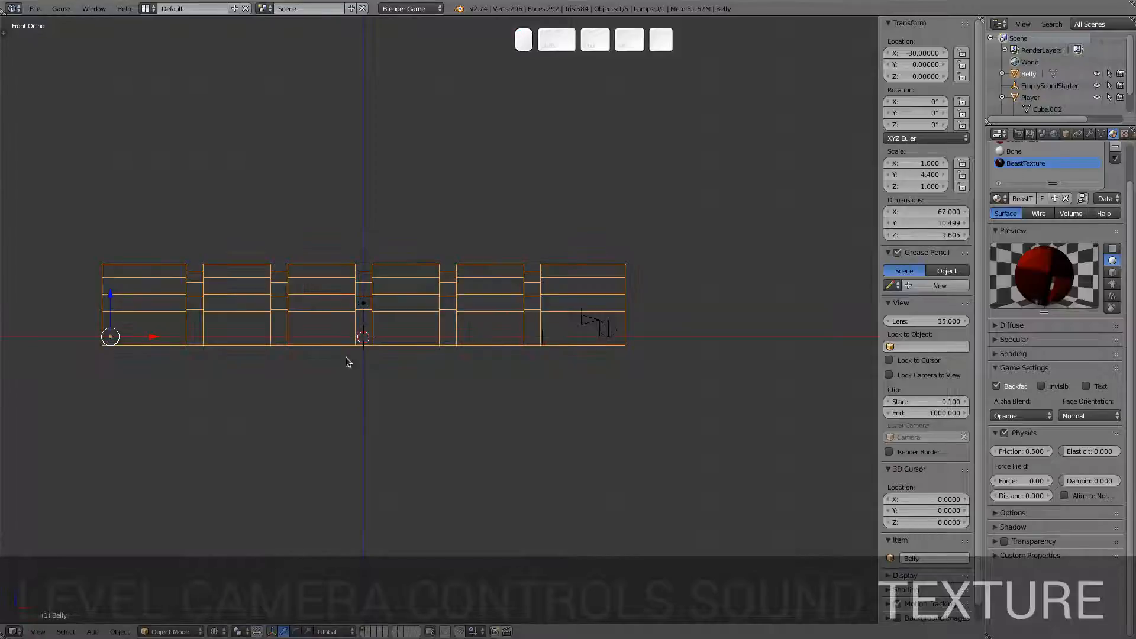
Step: Duplicate the tunnel's central point lamp twice, placing one copy in the far end segment and the other near the camera at X 26, Z 4
right_click(364, 304)
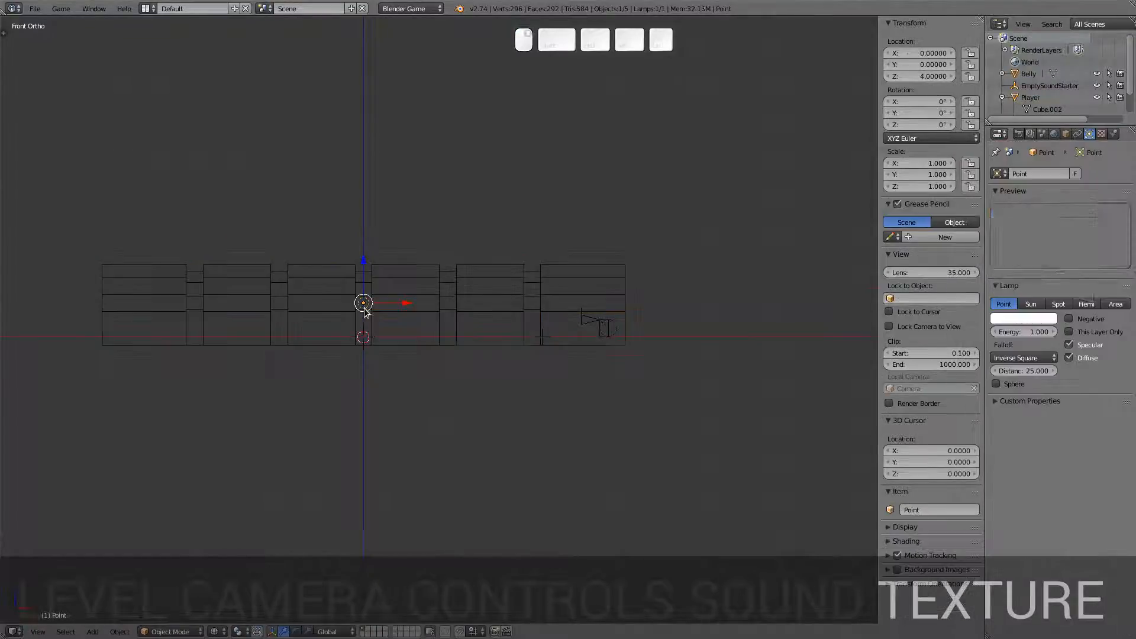
key(shift+d)
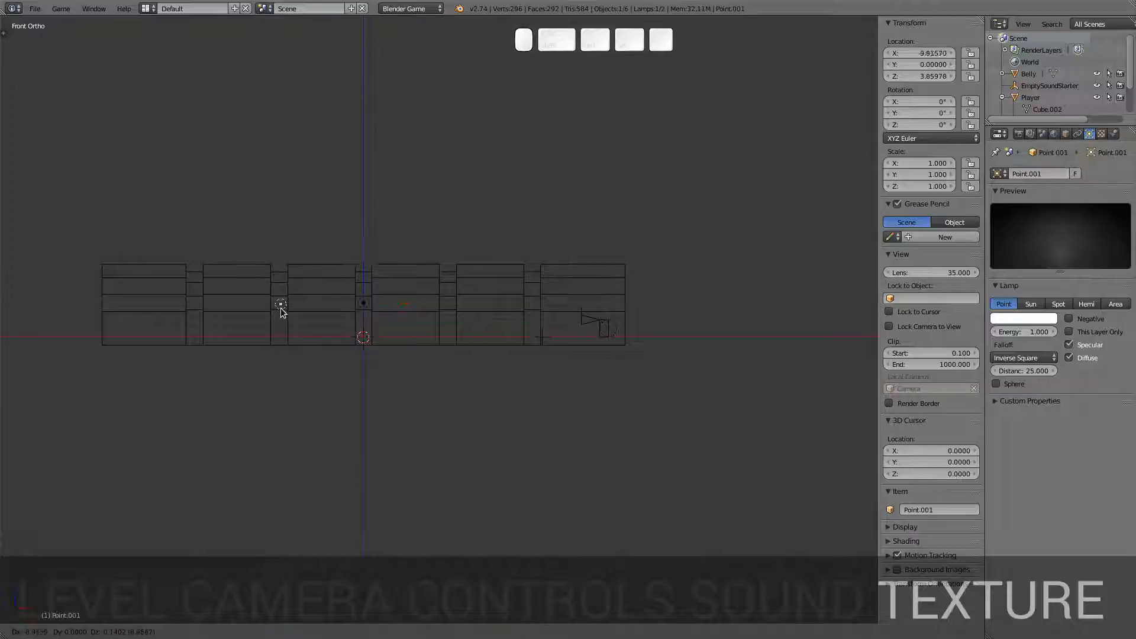
click(145, 309)
key(shift+d)
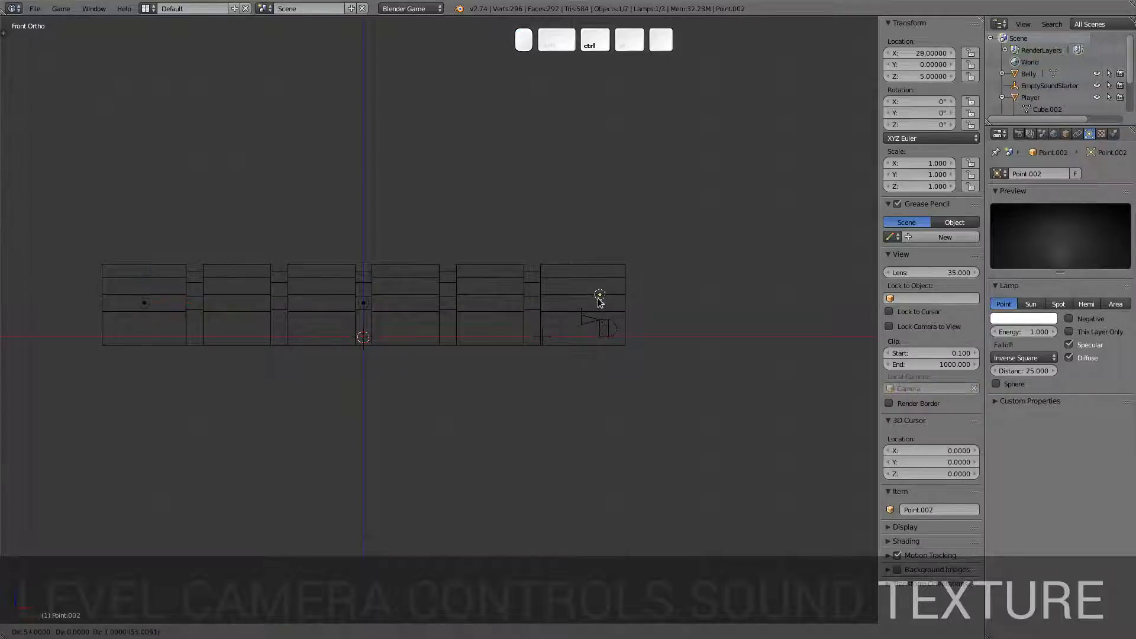
click(585, 307)
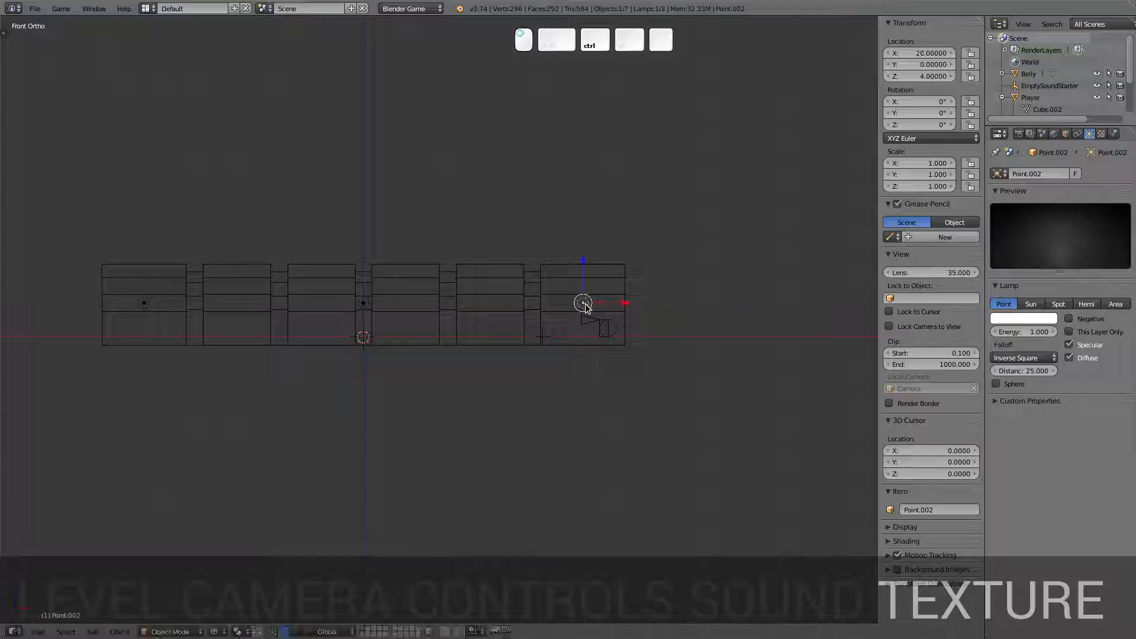
Step: Look through the camera with Material viewport shading and briefly test-run the game
key(KP_0)
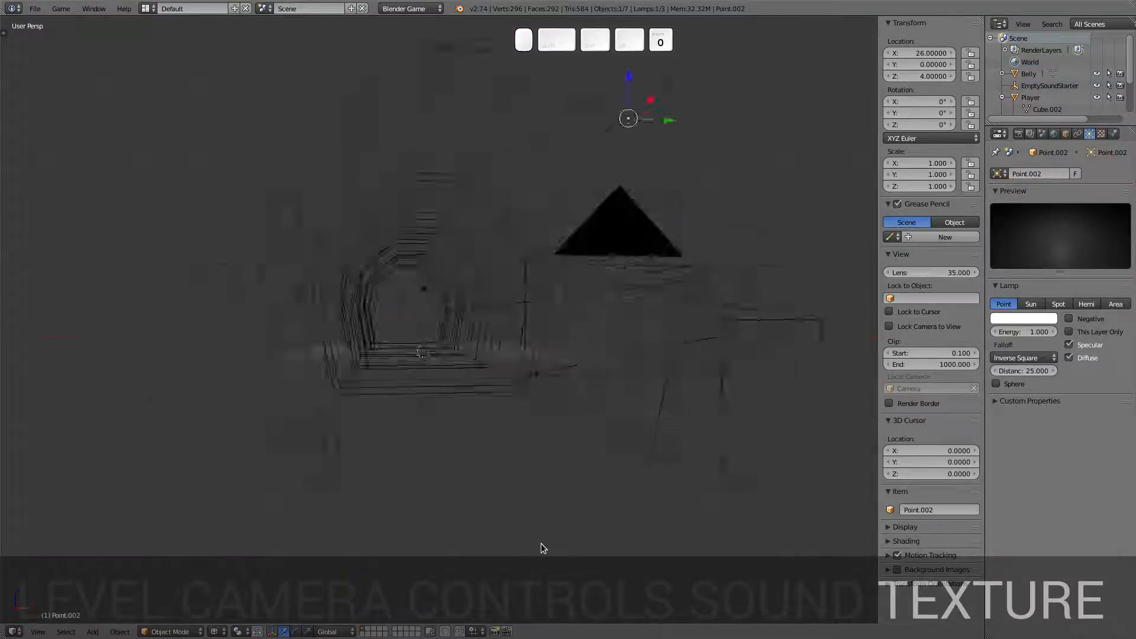
click(214, 631)
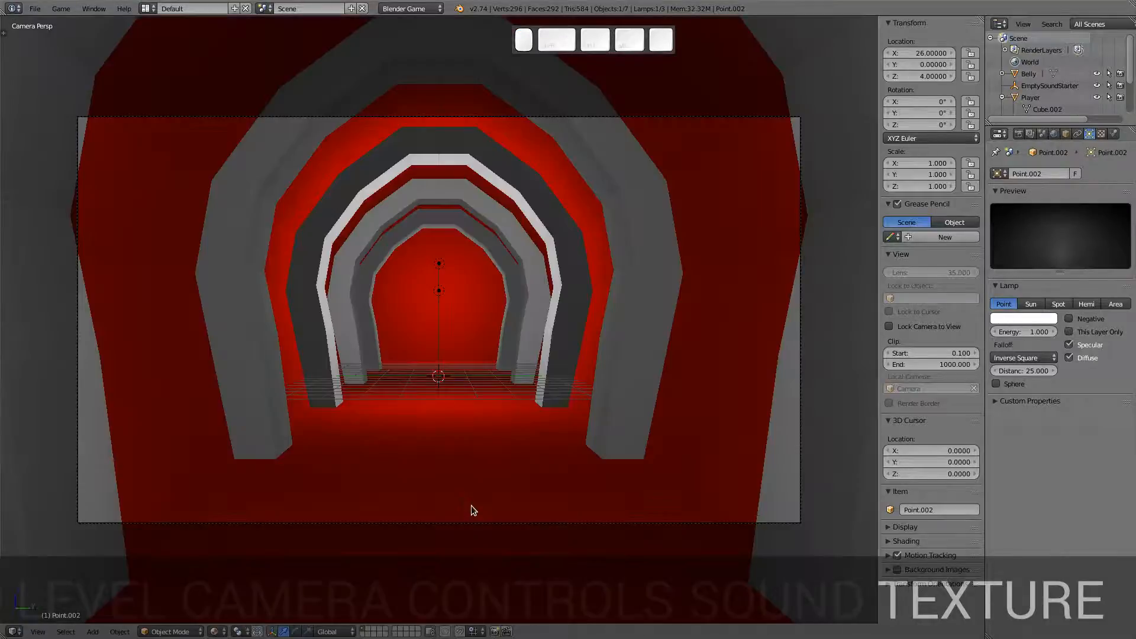
key(p)
key(Escape)
click(214, 631)
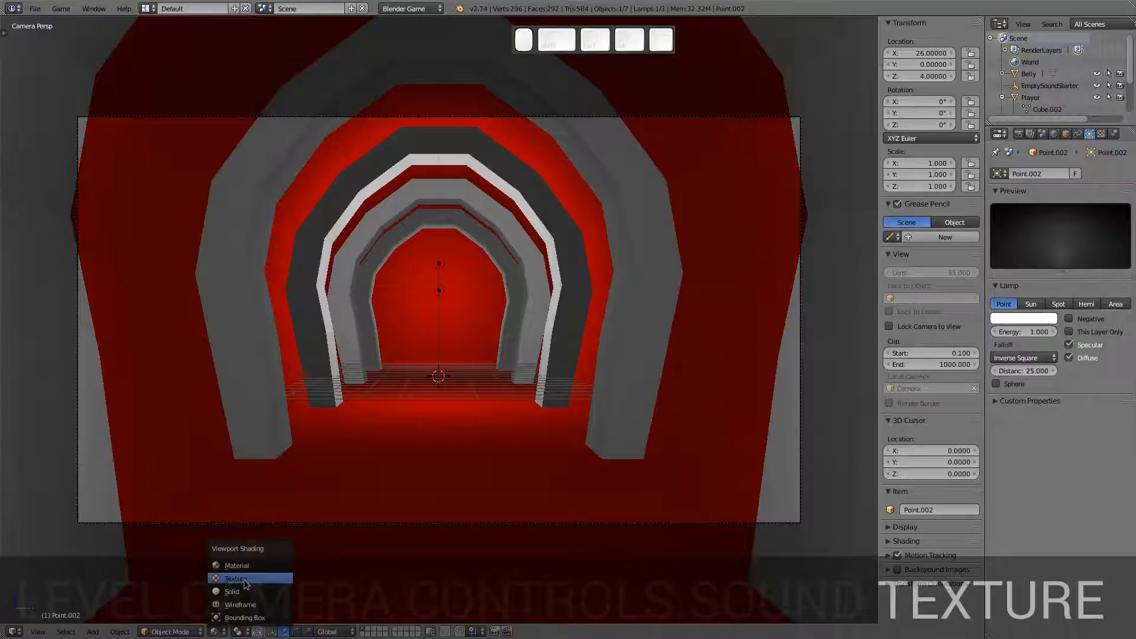
key(Escape)
Step: Set the game shading mode to GLSL and play-test the level by moving forward, backward and sideways through the tunnel
click(1019, 134)
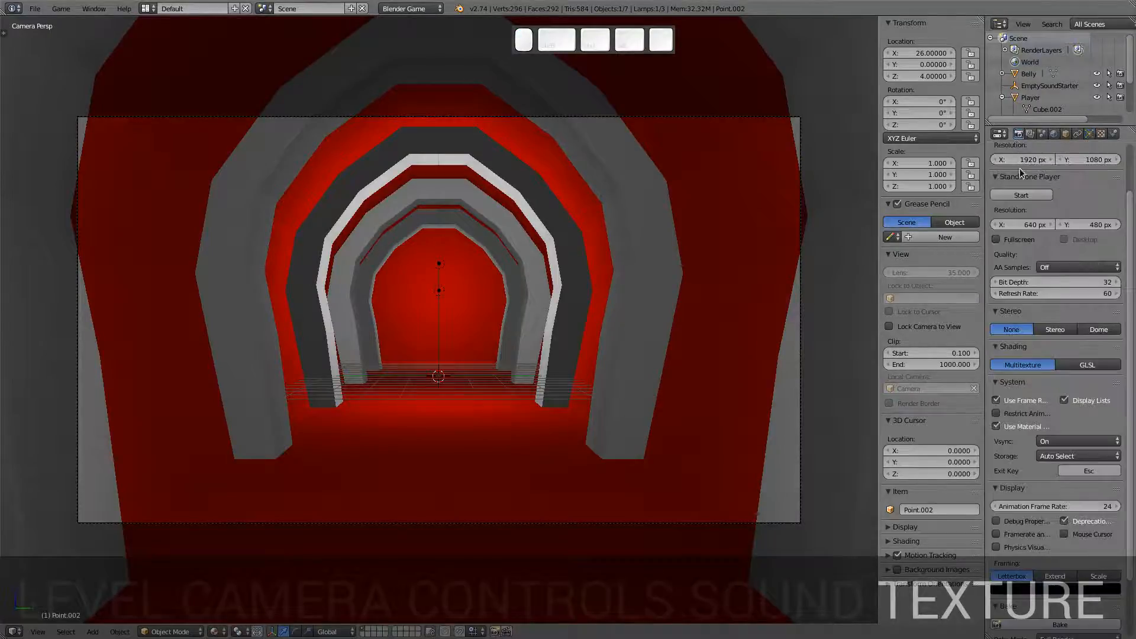
click(1066, 364)
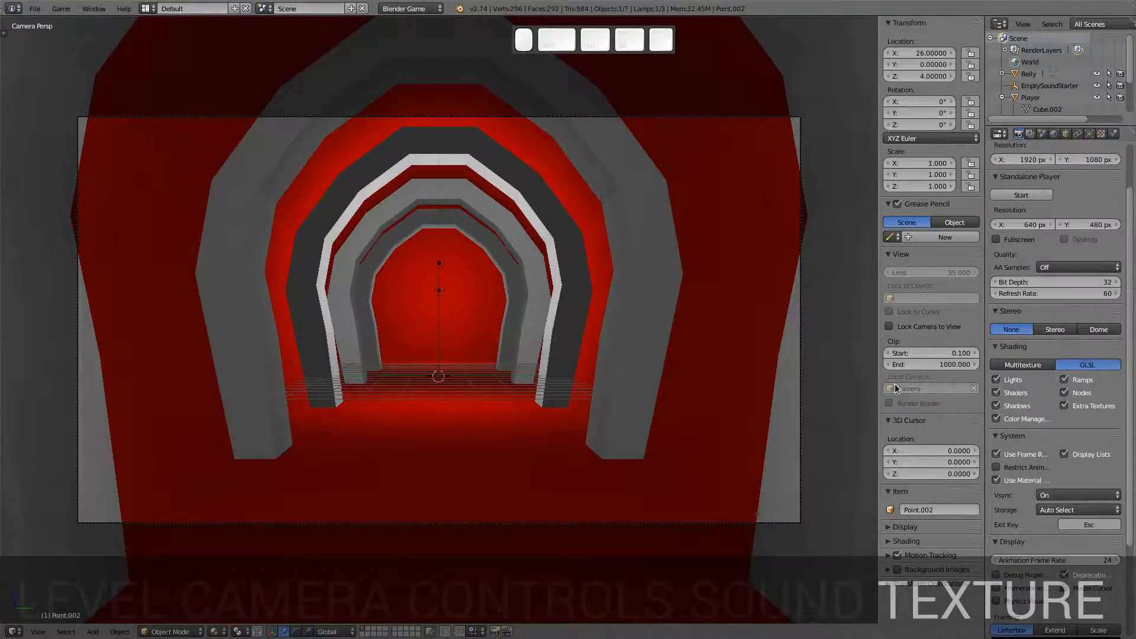
key(p)
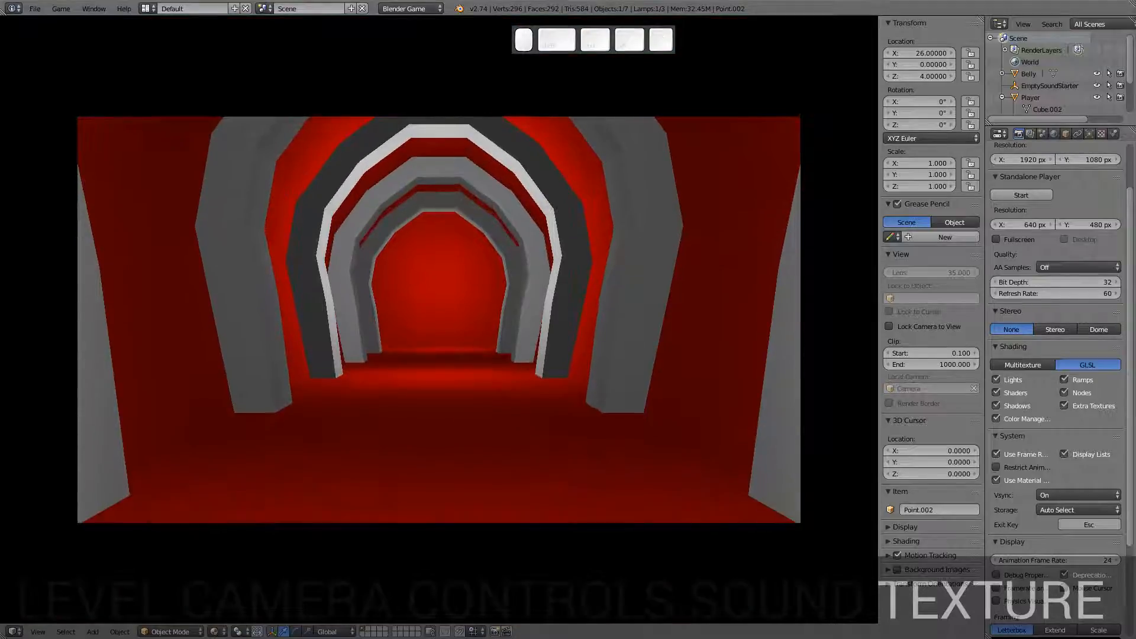
key(a)
key(d)
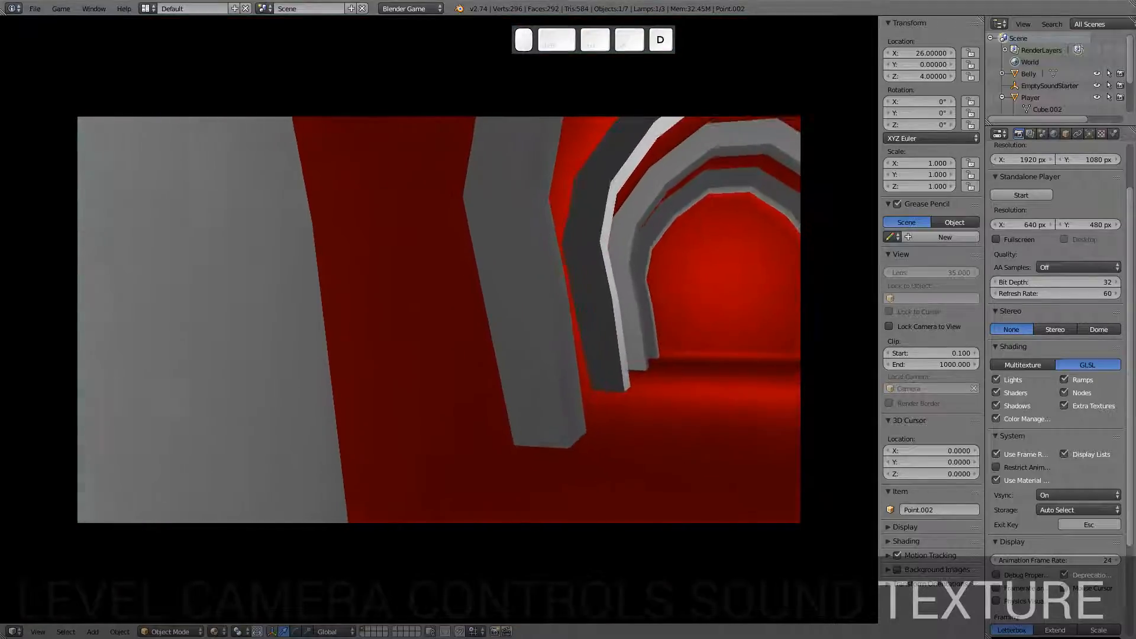
key(a)
key(w)
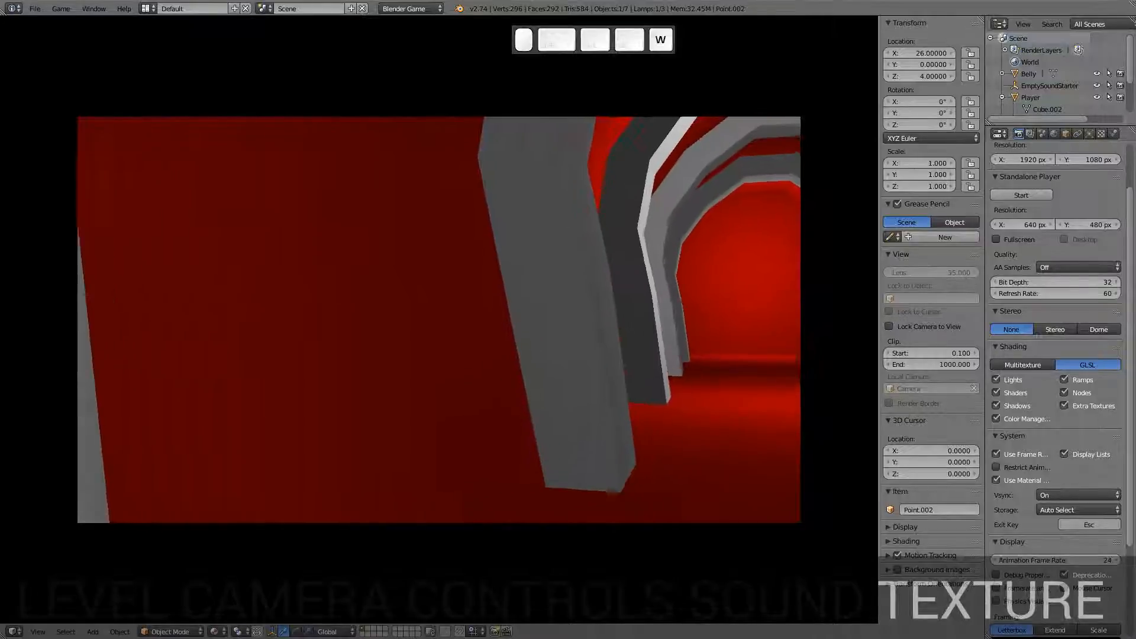
key(d)
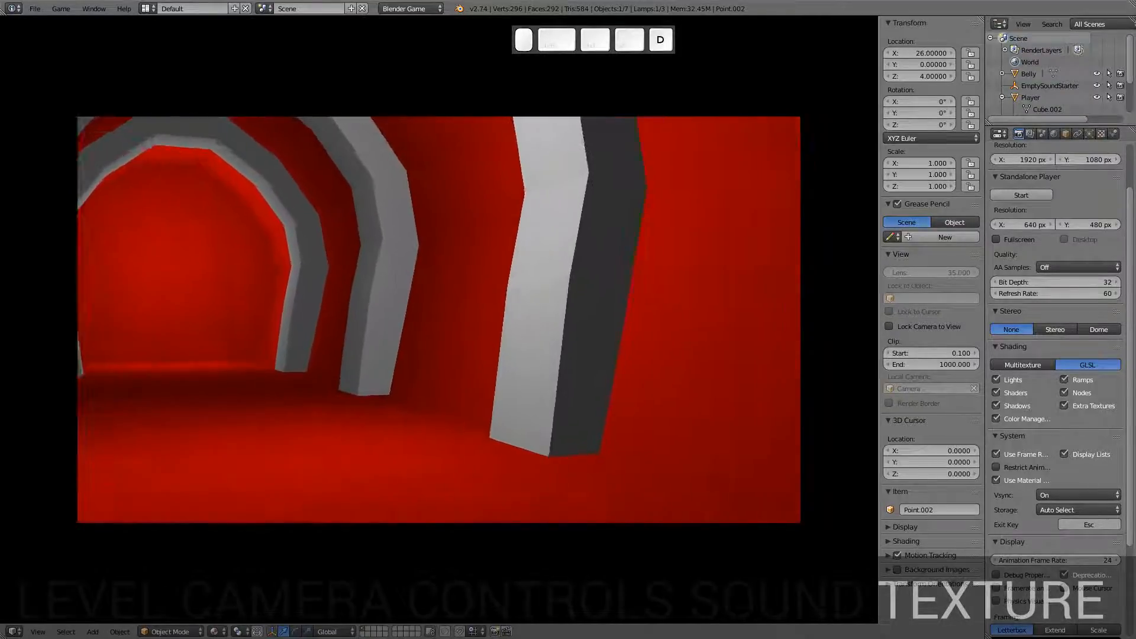
key(w)
key(d)
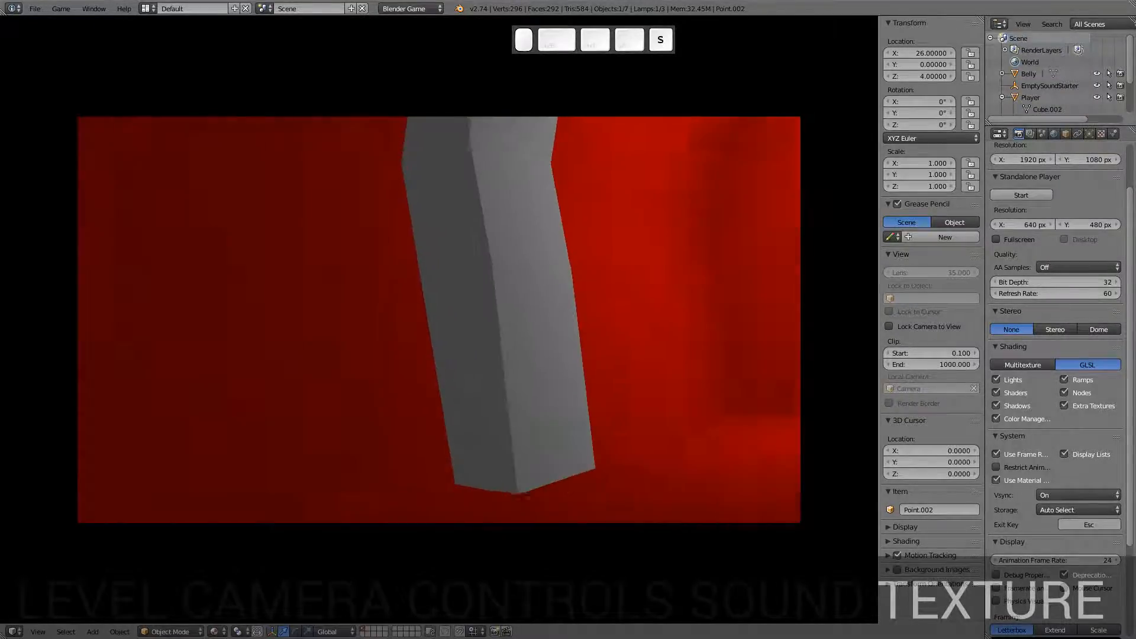
key(a)
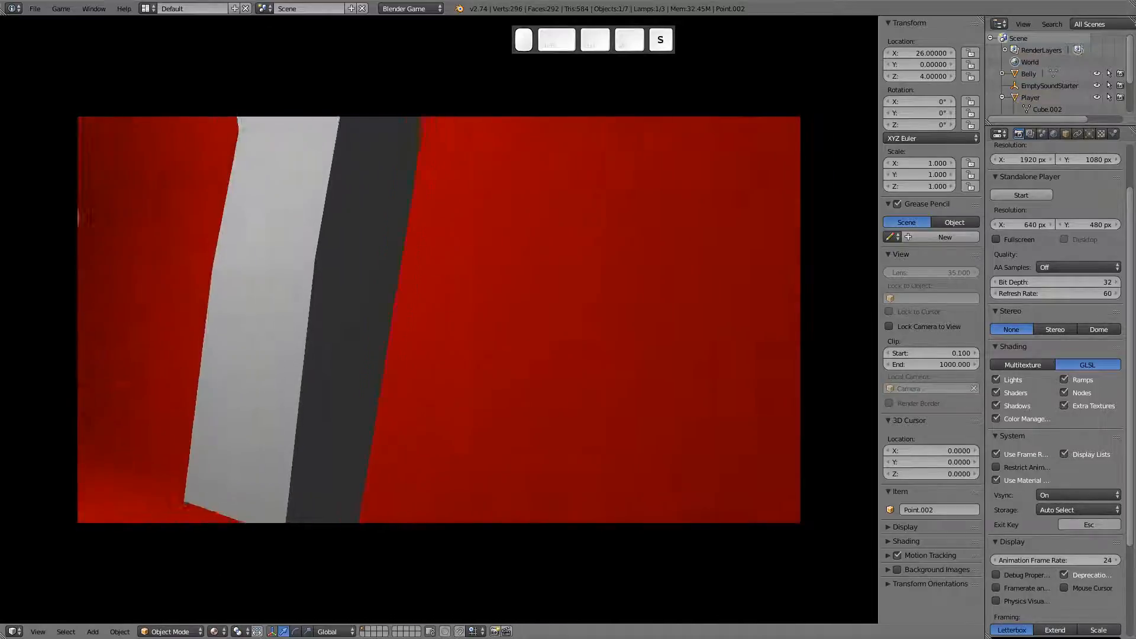
key(w)
key(d)
key(a)
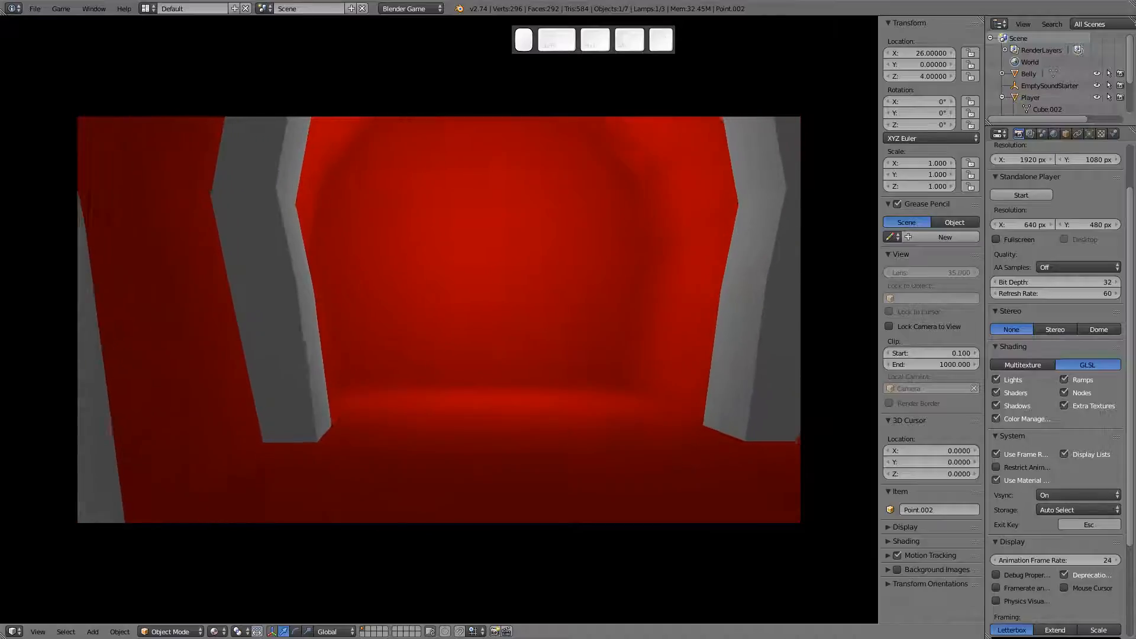
key(Escape)
Step: Run the game again and examine the lighting along the whole tunnel while walking forward, back and from side to side
key(p)
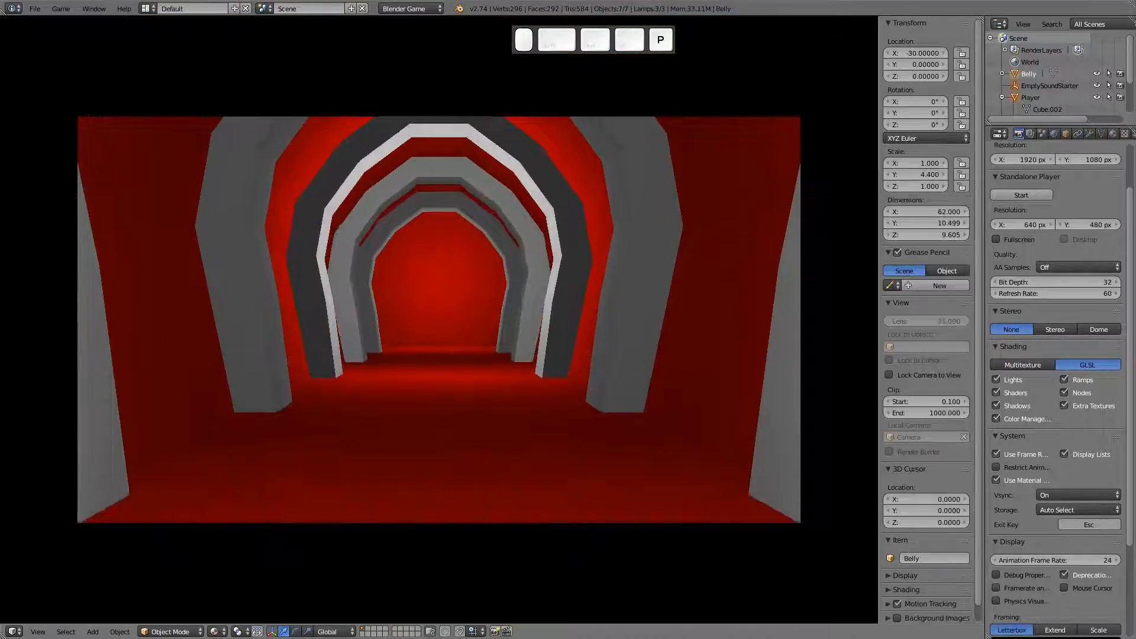
key(w)
key(d)
key(a)
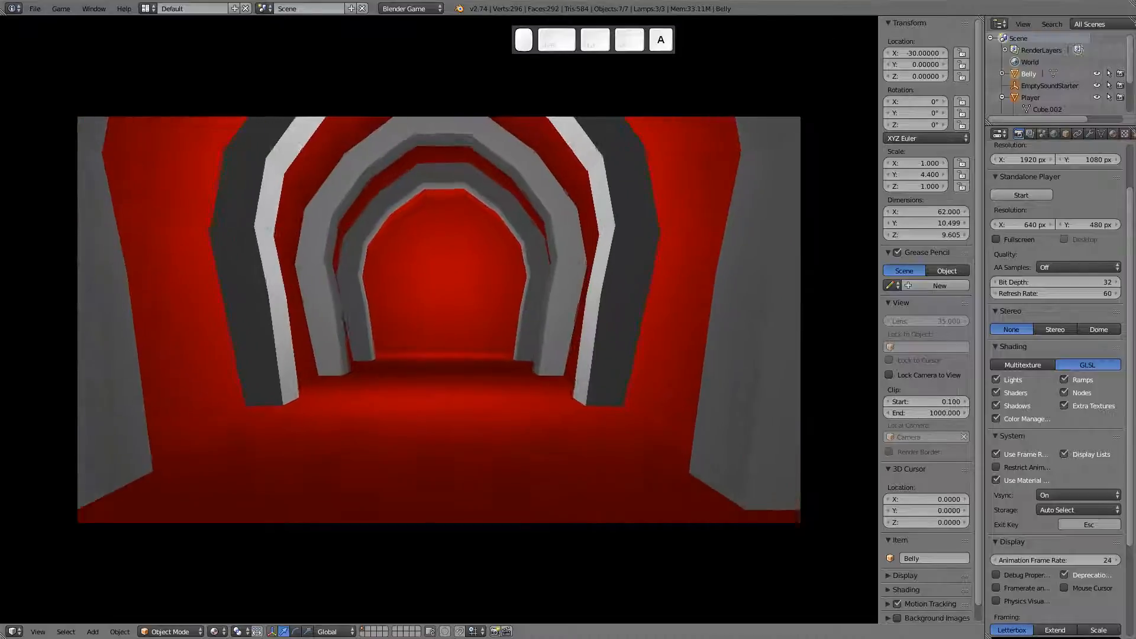
key(d)
key(a)
key(d)
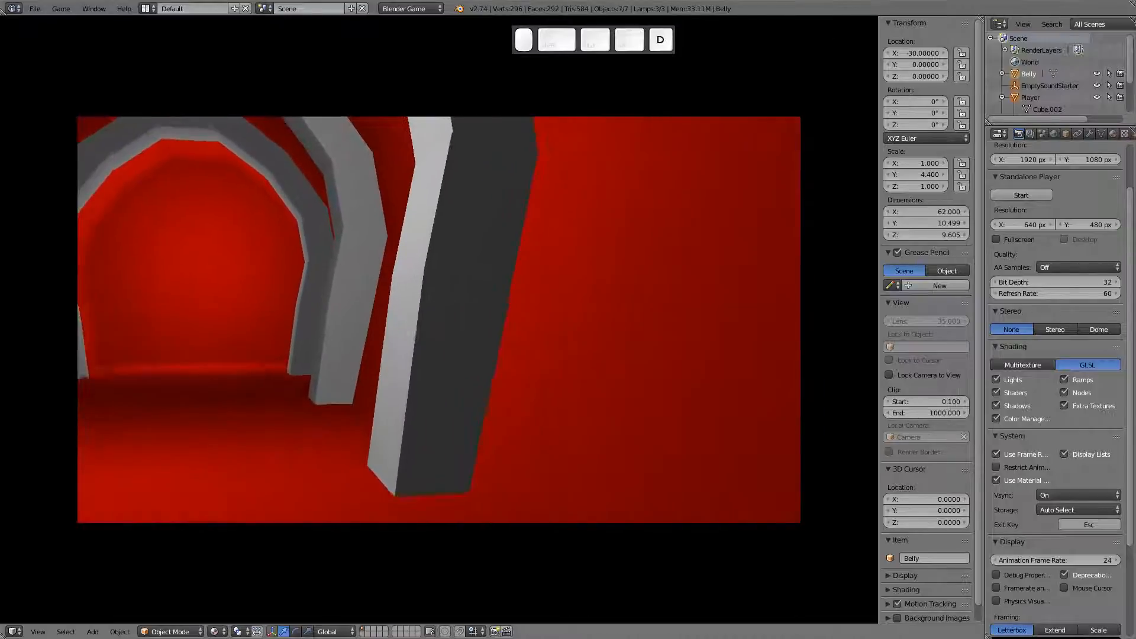
key(a)
key(d)
key(a)
key(a)
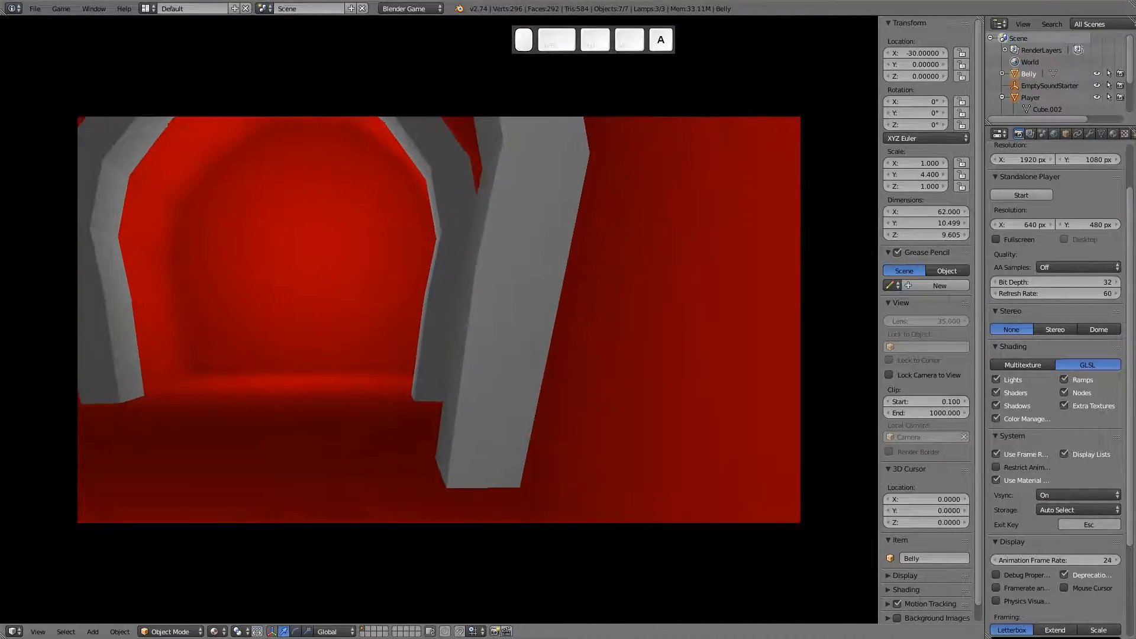
key(d)
key(a)
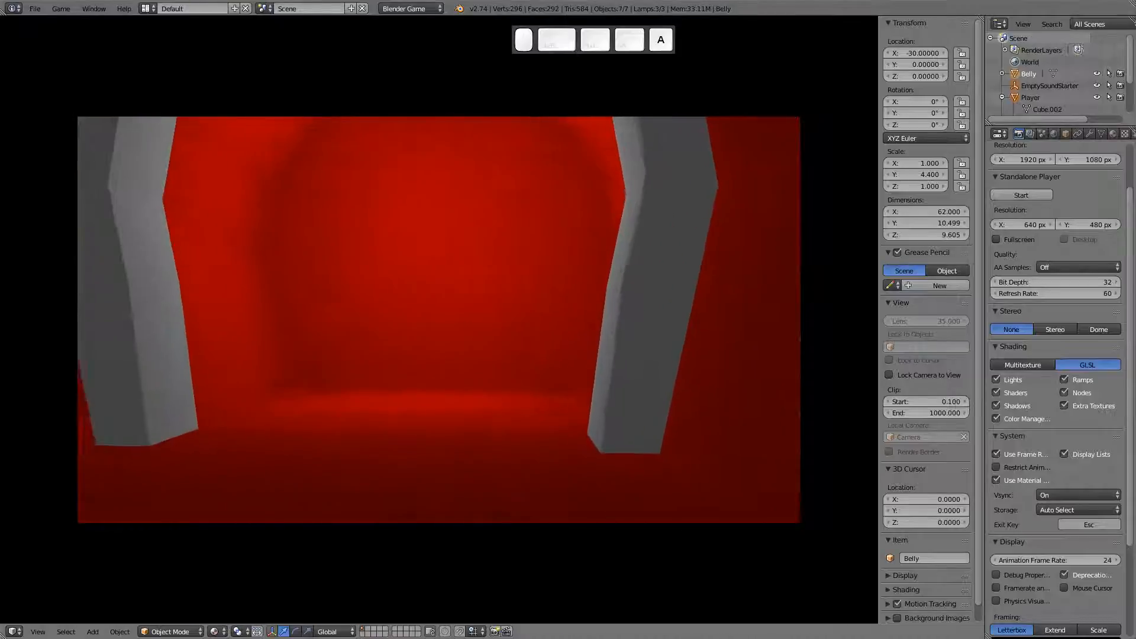
key(d)
key(a)
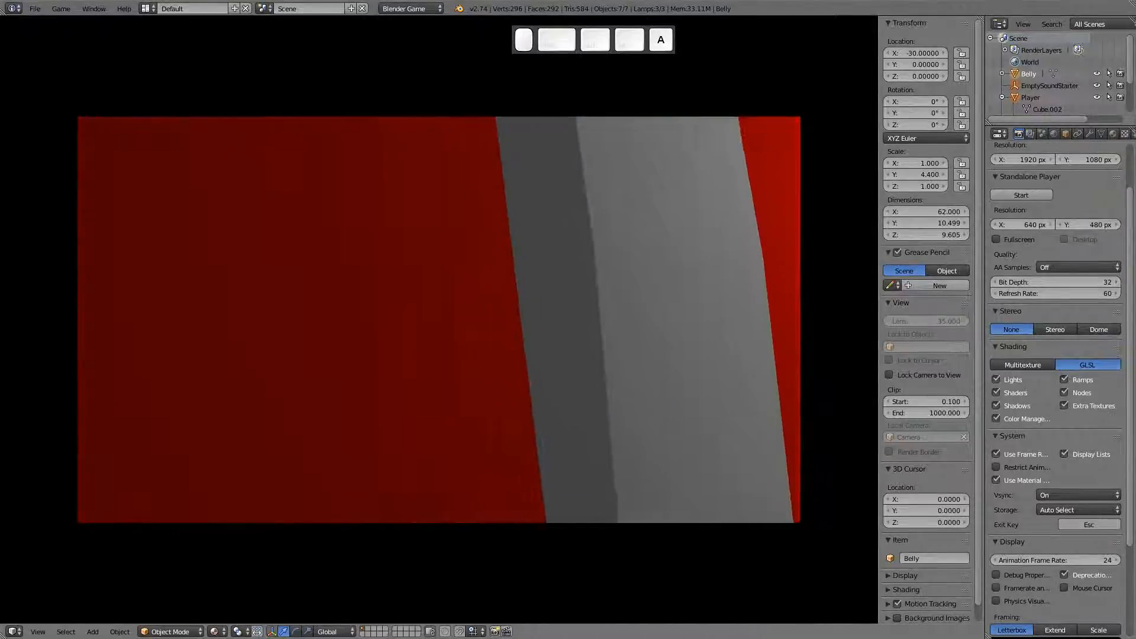
key(s)
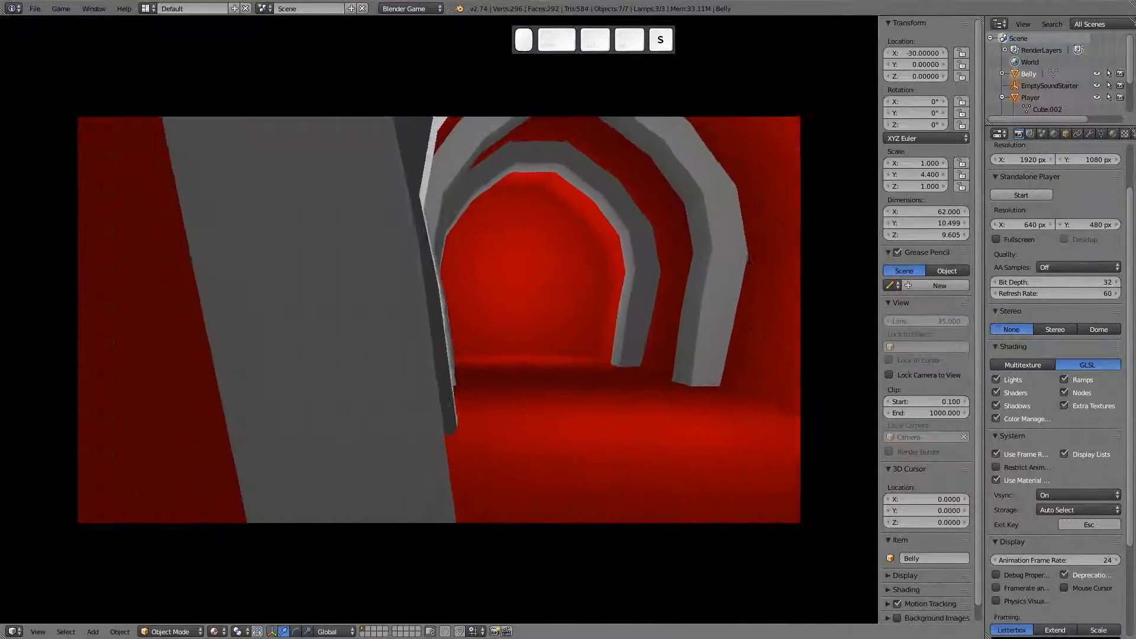
key(a)
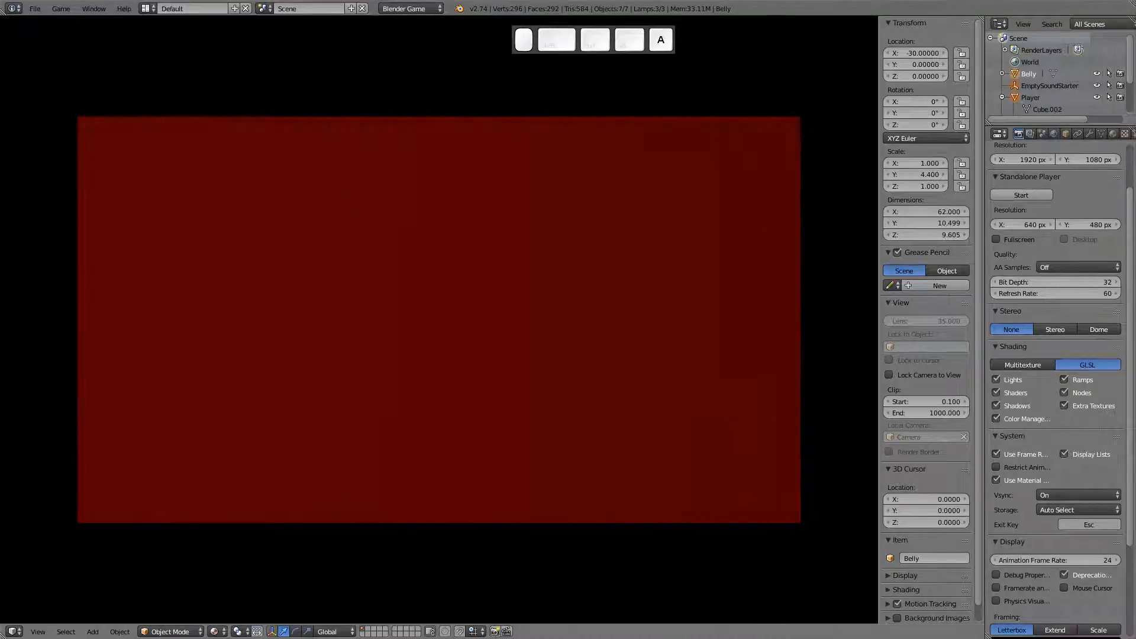
key(d)
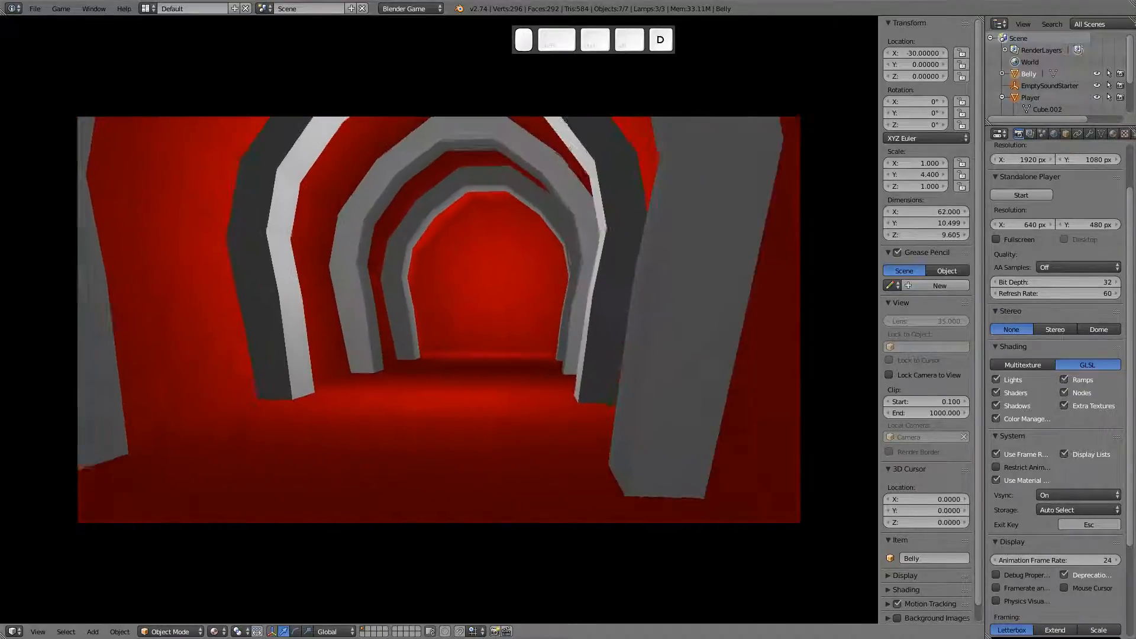
key(a)
key(d)
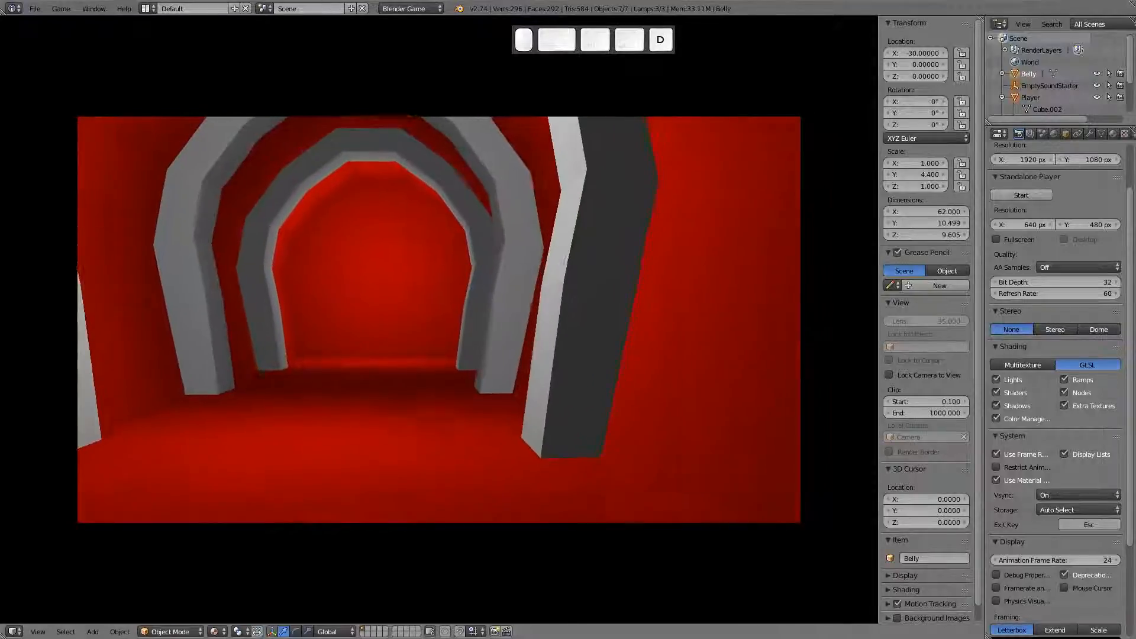